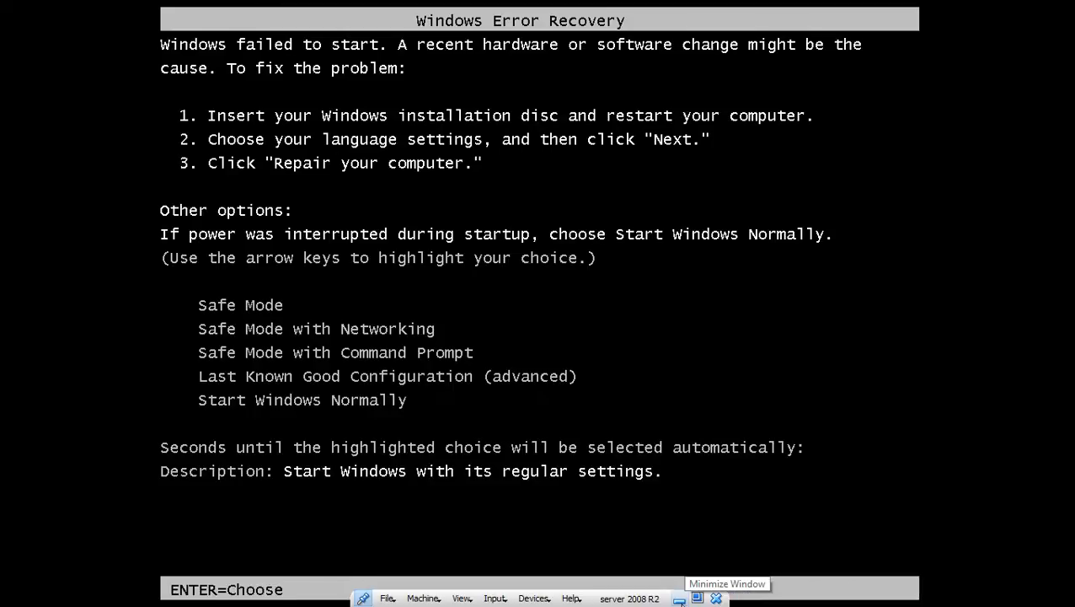
- Boot the server 2008 R2 guest with Start Windows Normally, then minimize its window
key(Return)
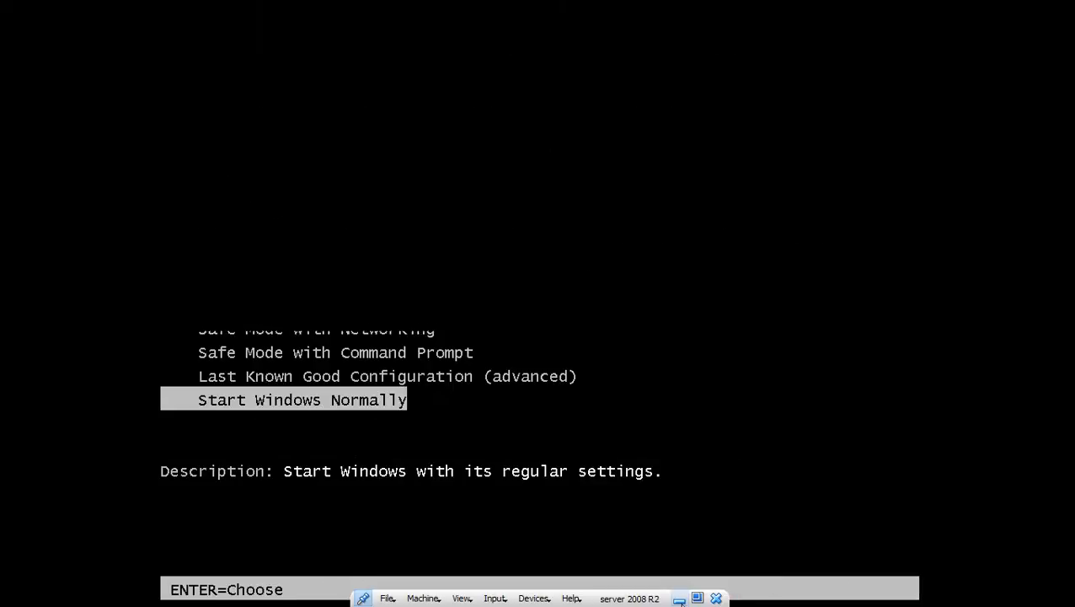
click(679, 599)
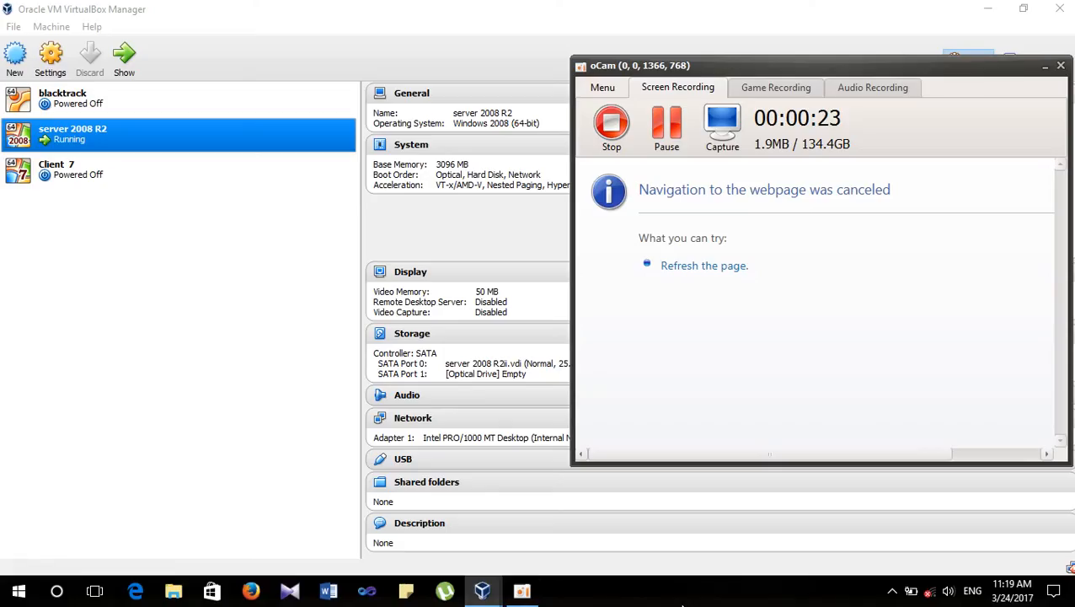
- Check the VirtualBox version (5.1.12) under Help > About VirtualBox, then close it
click(437, 7)
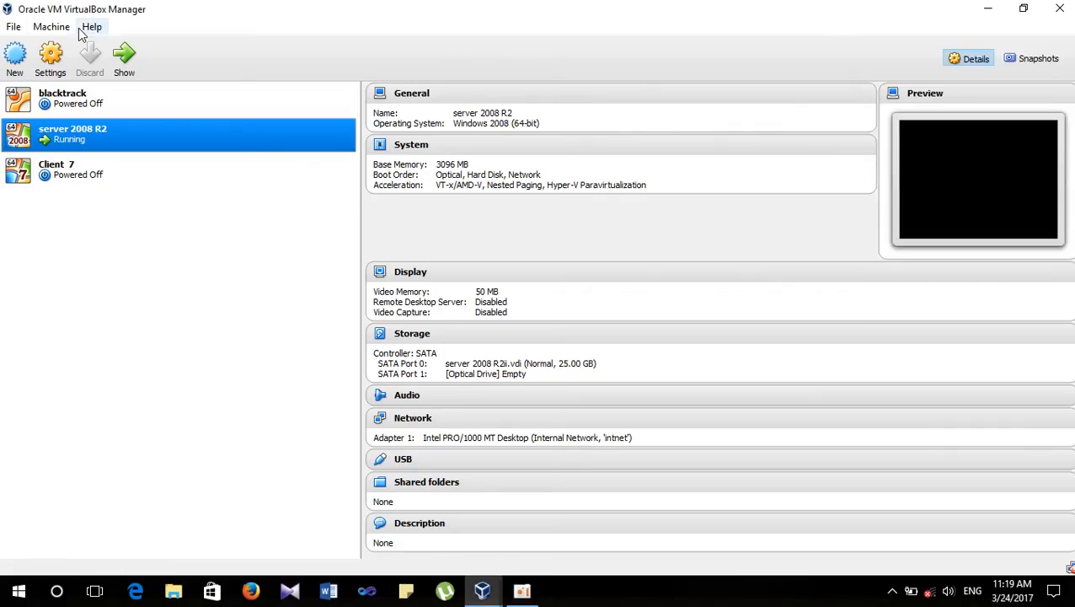
click(92, 26)
click(144, 137)
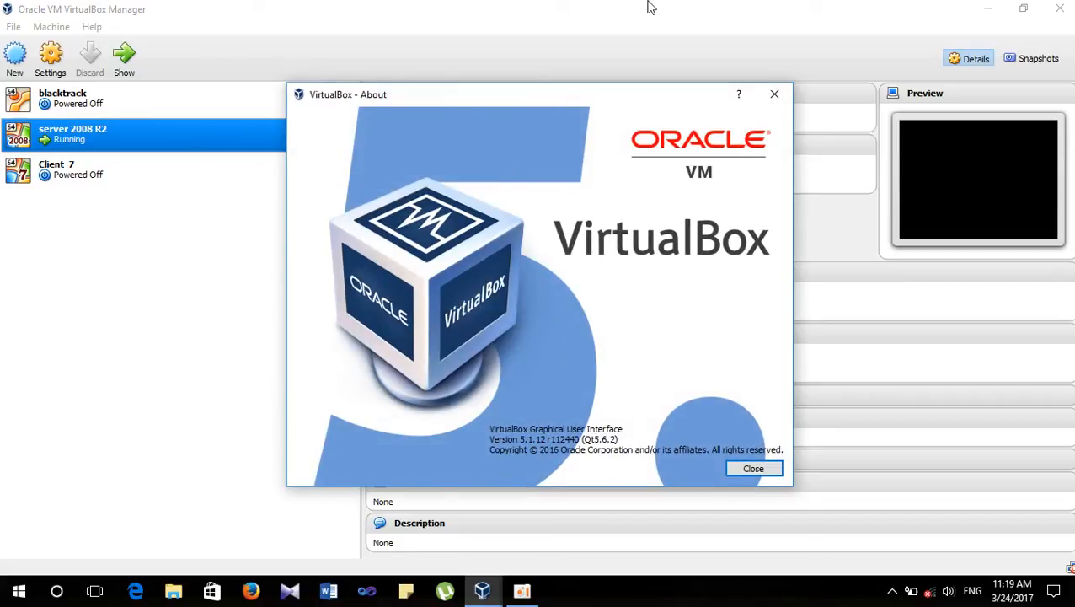
click(768, 96)
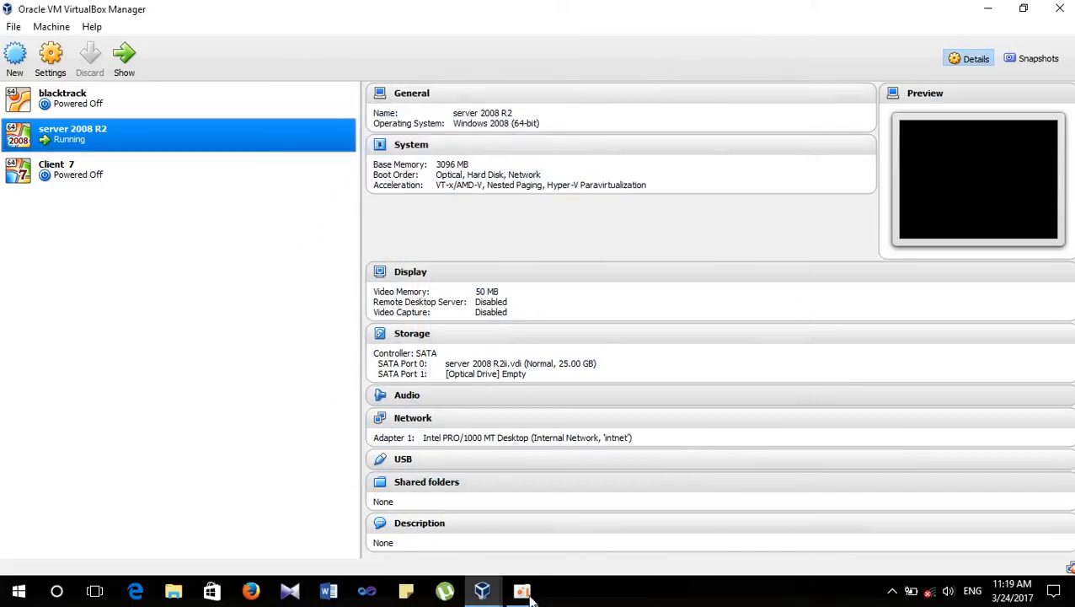
- Return to the running server 2008 R2 machine's window from the taskbar preview
click(524, 592)
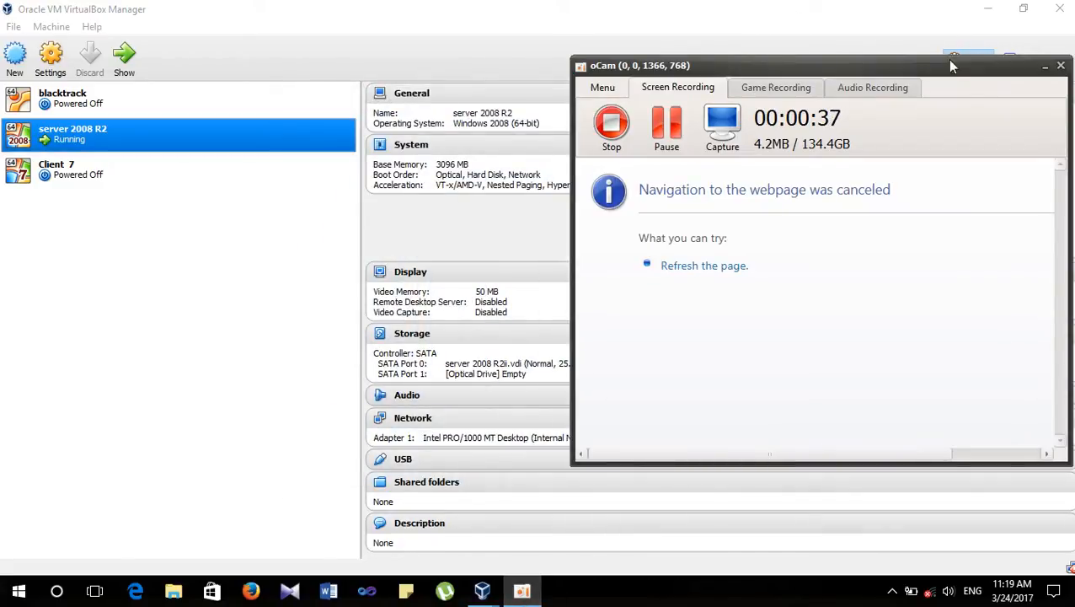
click(485, 592)
mouse_move(487, 594)
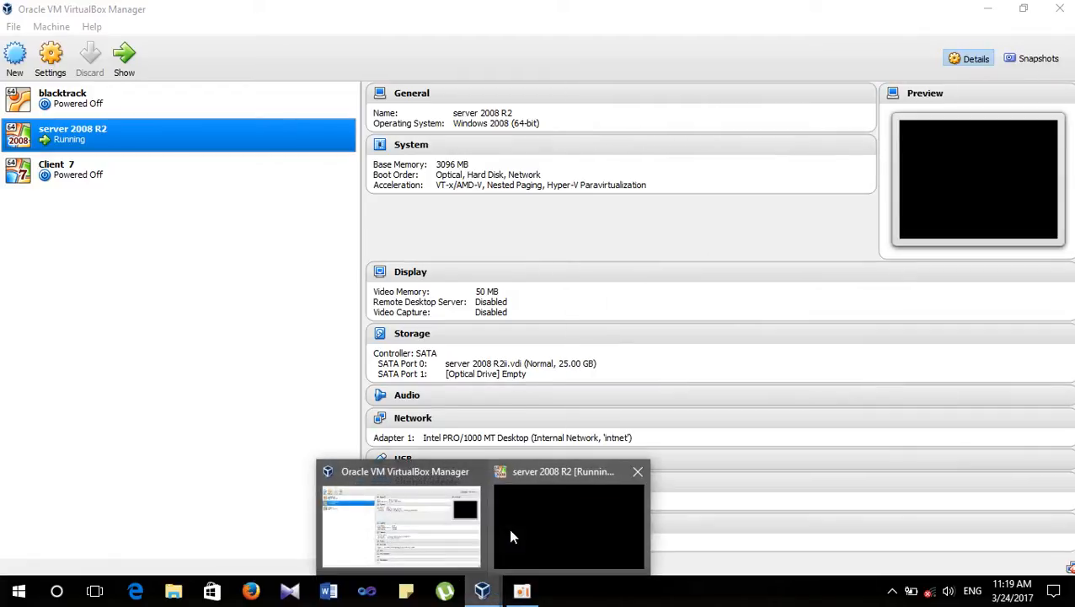
click(509, 527)
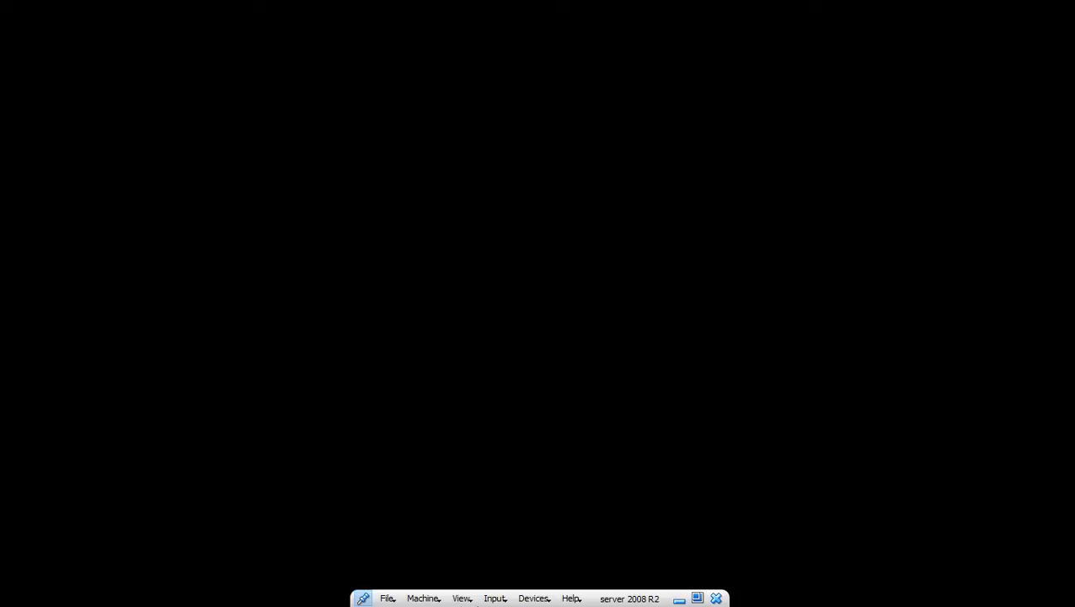
- Minimize the server 2008 R2 window and bring it back from the taskbar preview
click(679, 598)
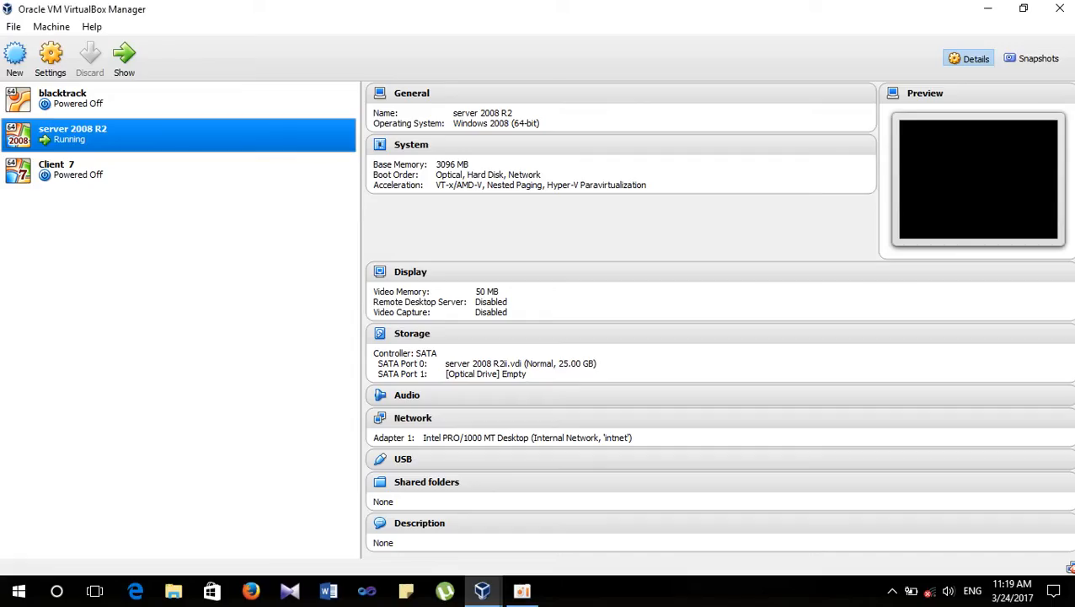
click(522, 591)
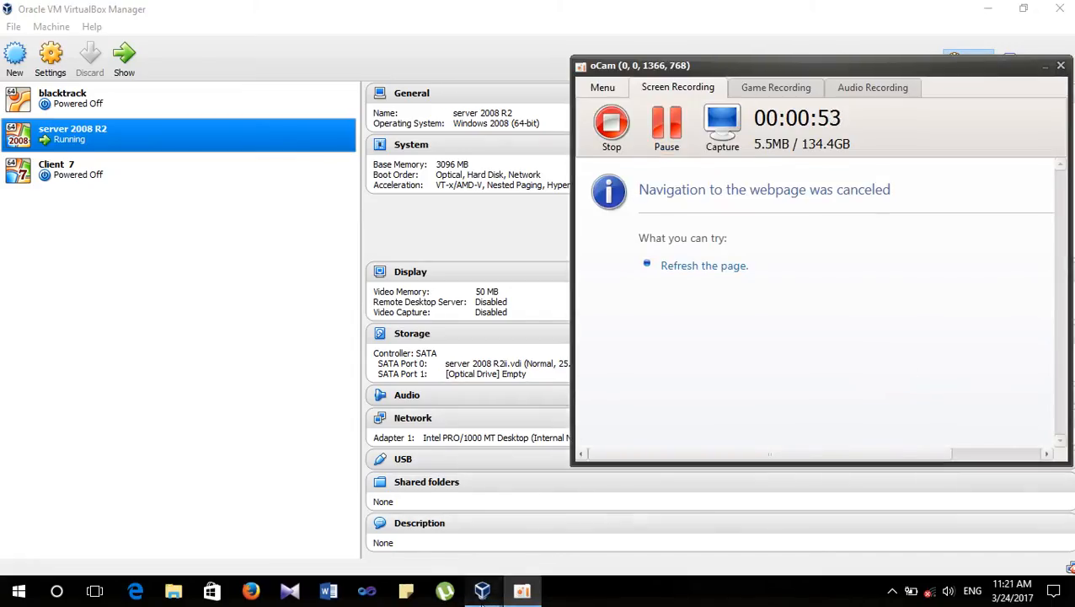
mouse_move(482, 591)
click(534, 521)
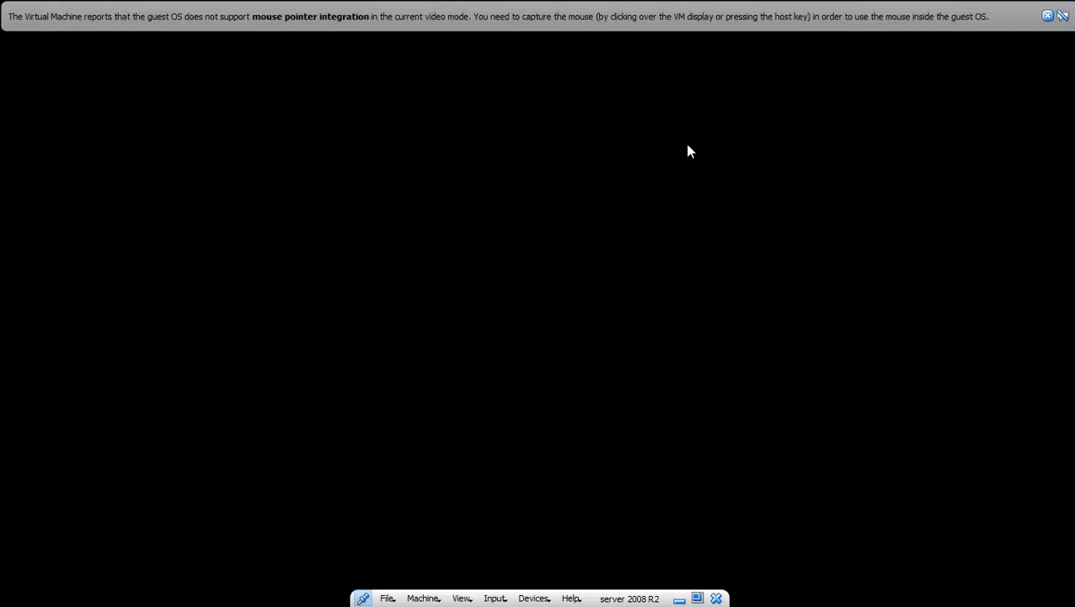
- Dismiss the mouse-integration notice, minimize the VM, and collapse then re-expand the System details
click(1047, 15)
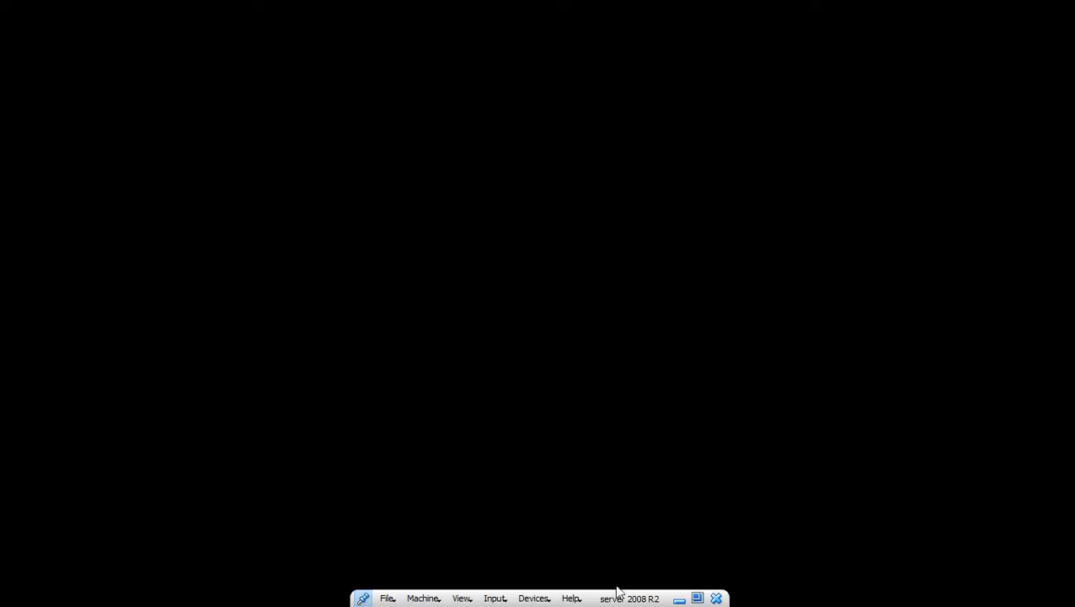
click(679, 599)
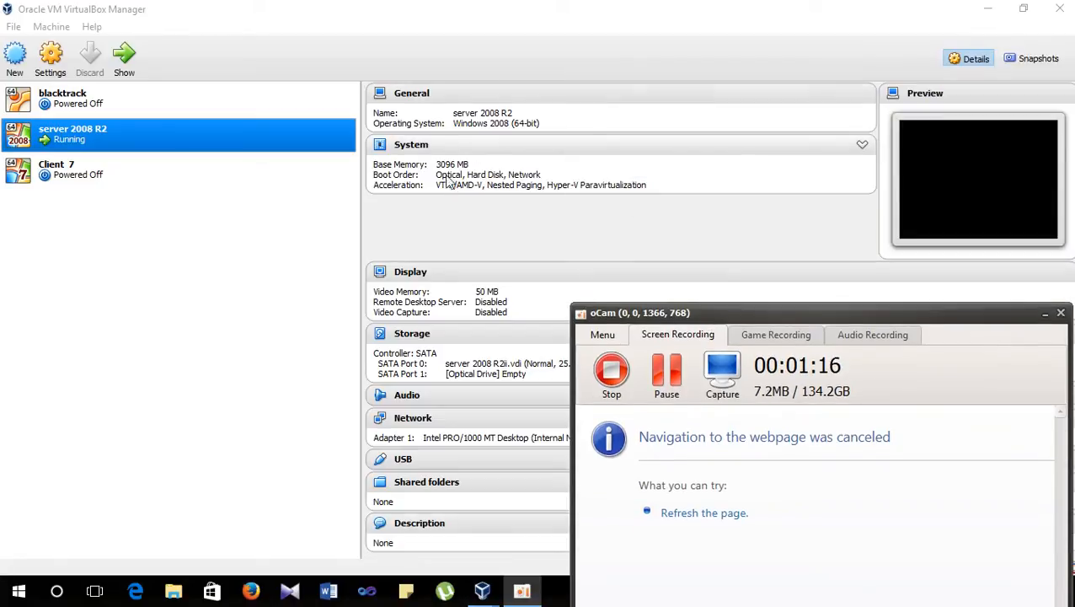
click(859, 145)
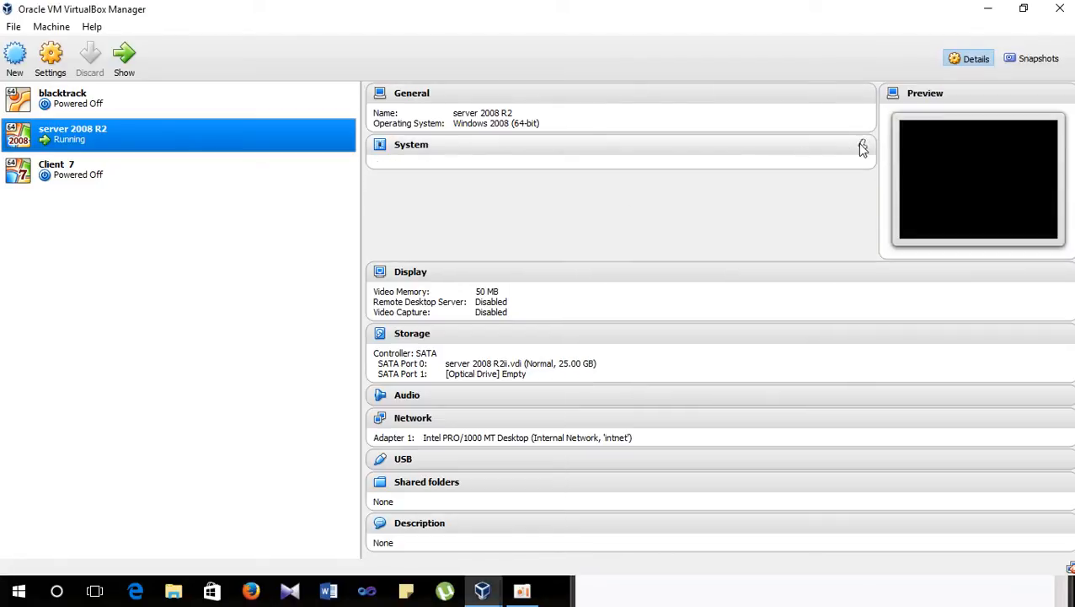
click(859, 145)
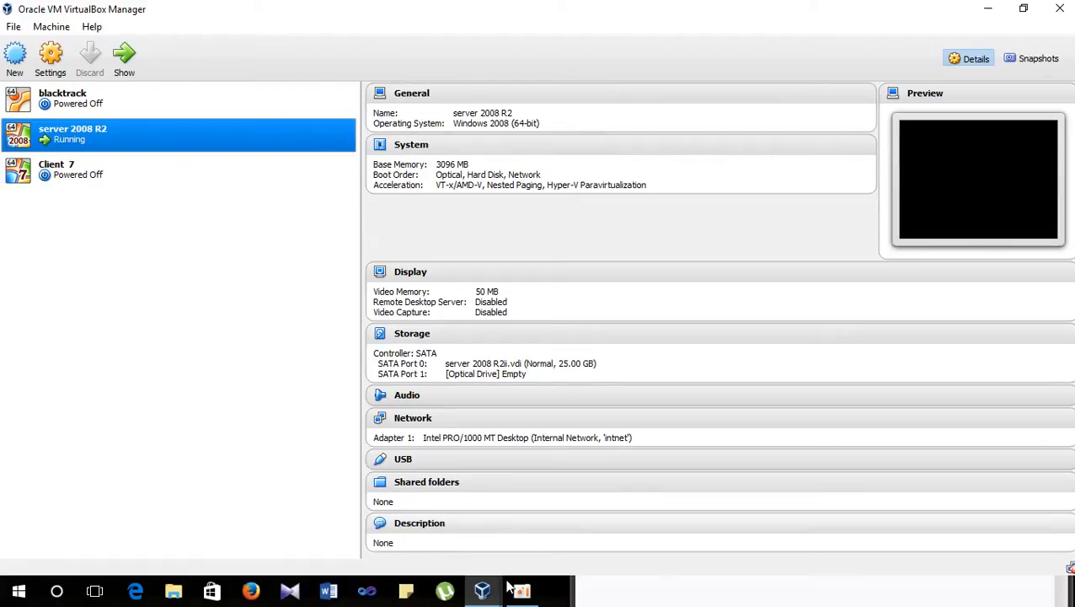
- Restore the server 2008 R2 window, dismiss the mouse-integration notice, and glance at the view options
mouse_move(481, 595)
click(566, 522)
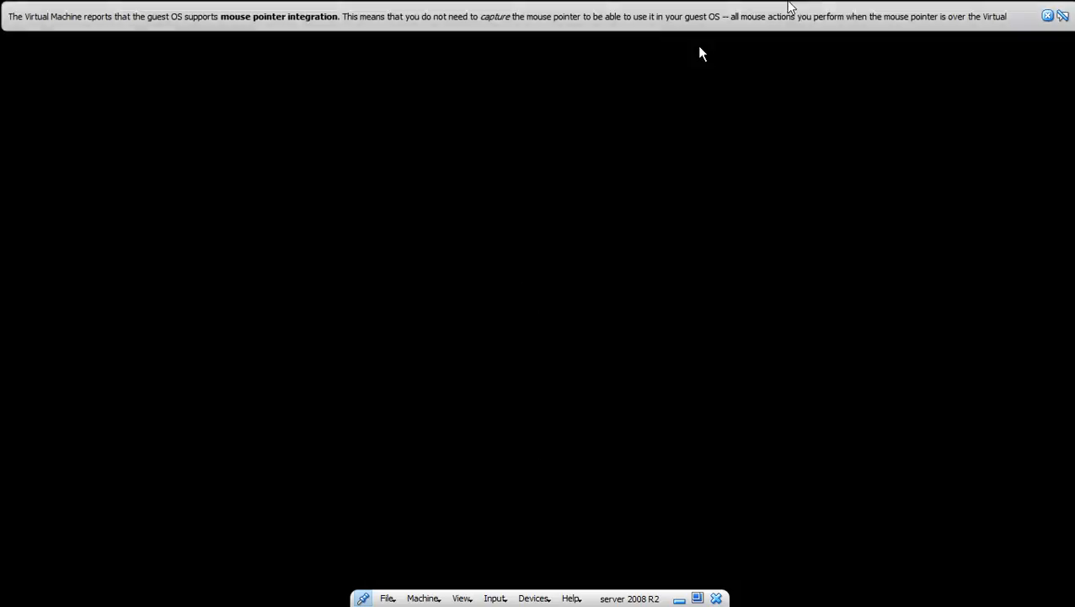
click(1047, 15)
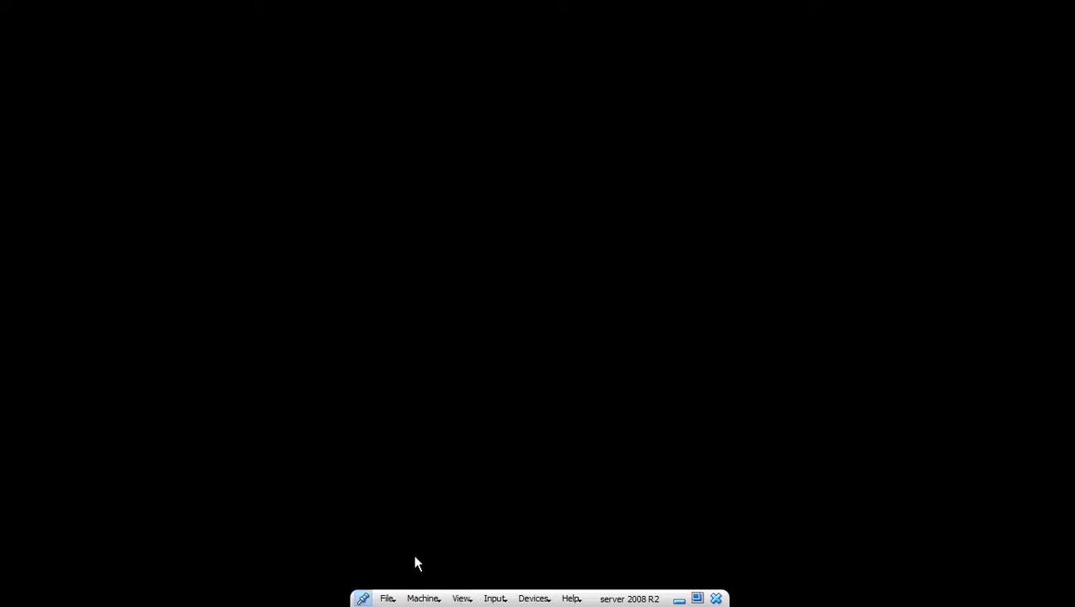
click(473, 600)
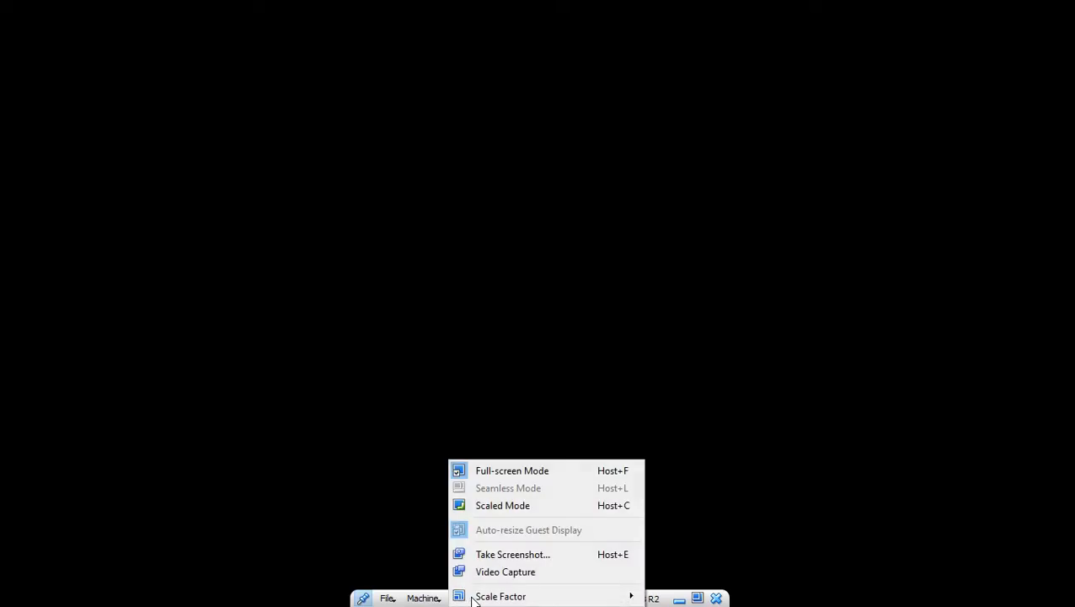
click(473, 506)
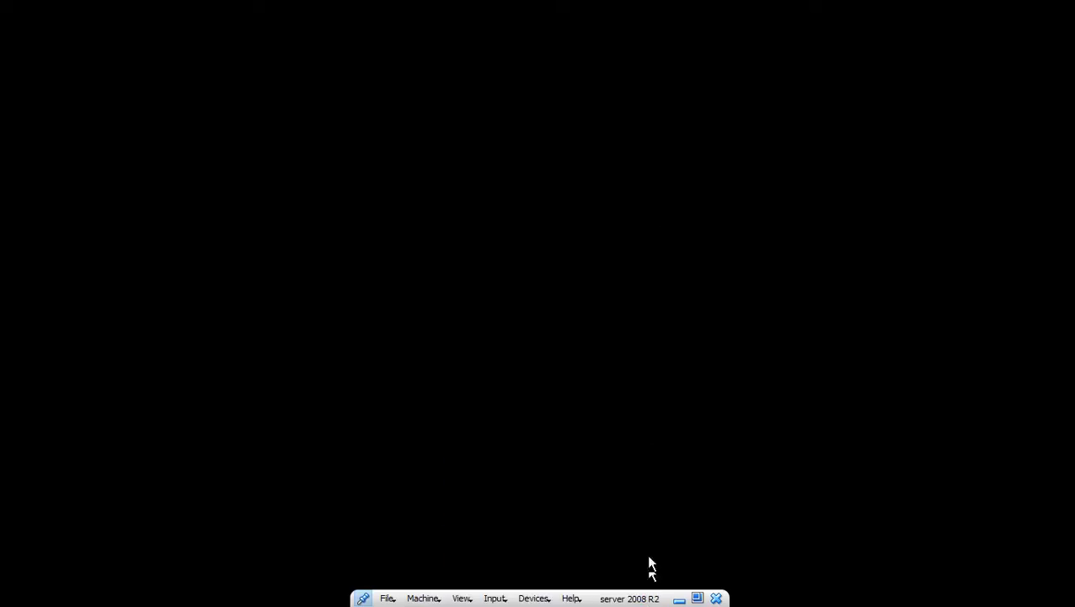
- Minimize the VM, move and minimize the oCam recorder, then restore the VM window
click(681, 600)
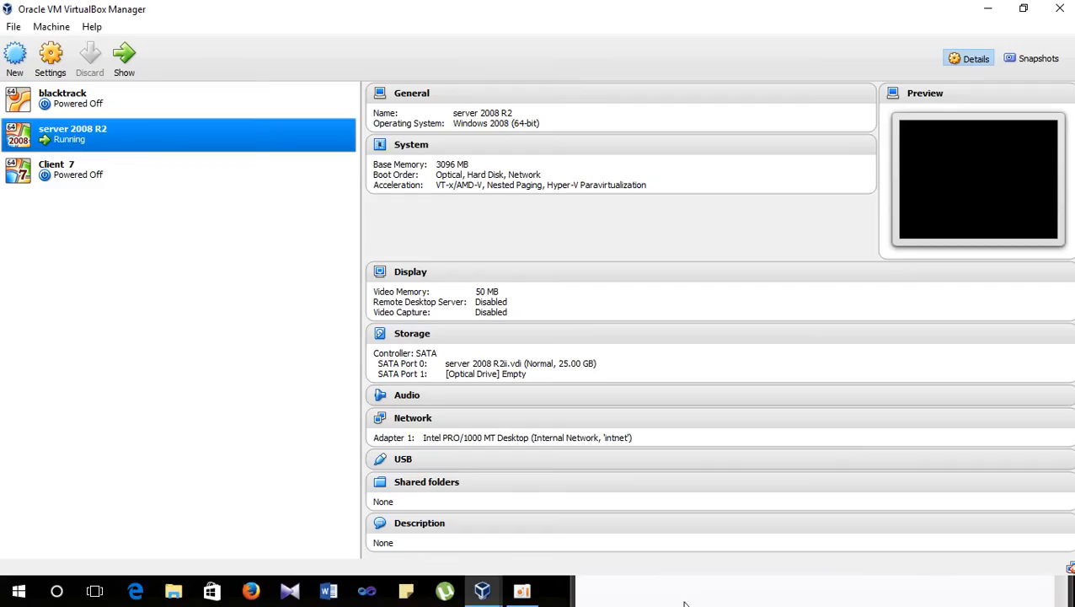
click(523, 591)
drag(836, 322, 693, 71)
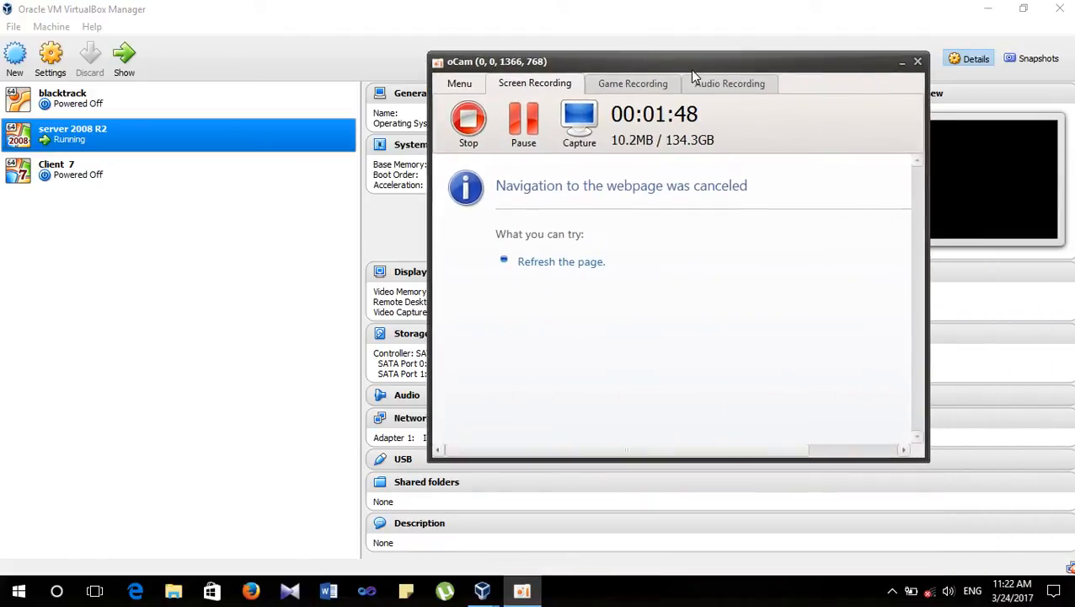
click(902, 64)
mouse_move(482, 591)
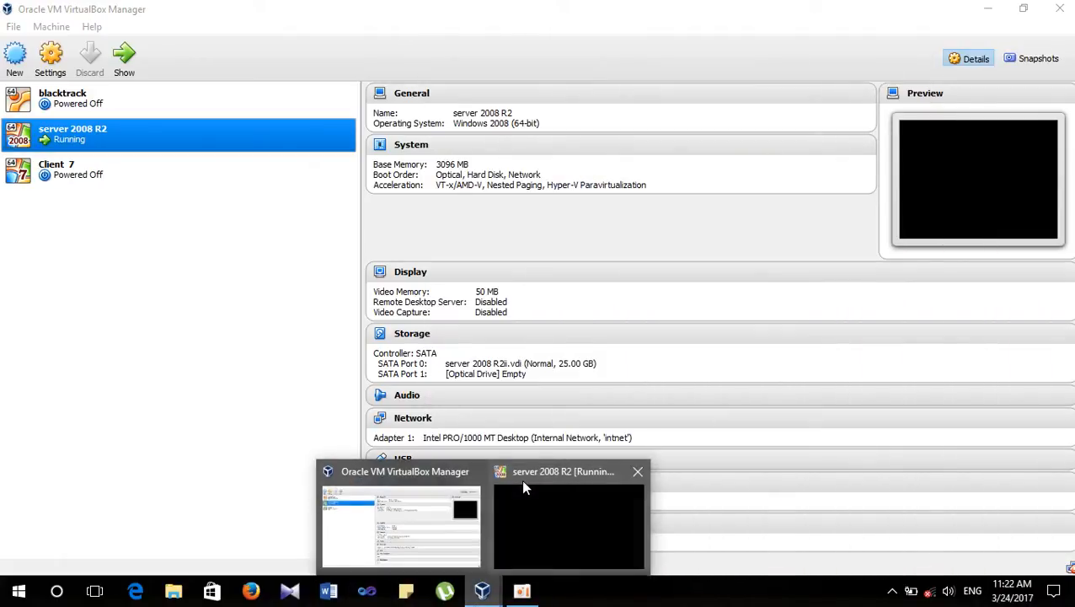
click(556, 514)
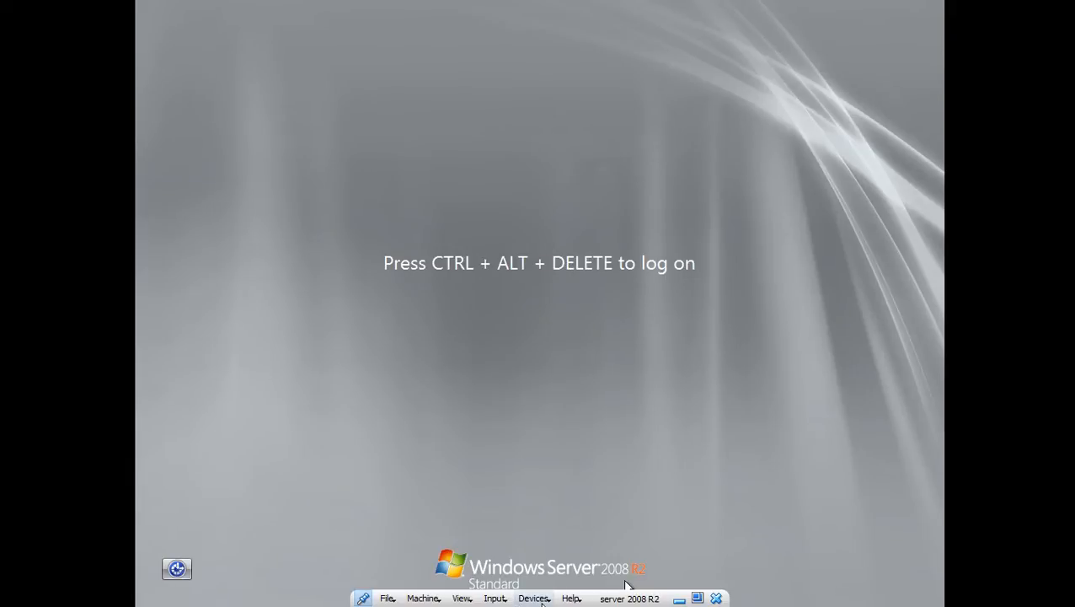
- Browse the mini toolbar's Help, Devices and Input menus, then bring up the Administrator logon prompt
click(573, 600)
click(542, 602)
click(543, 601)
mouse_move(573, 530)
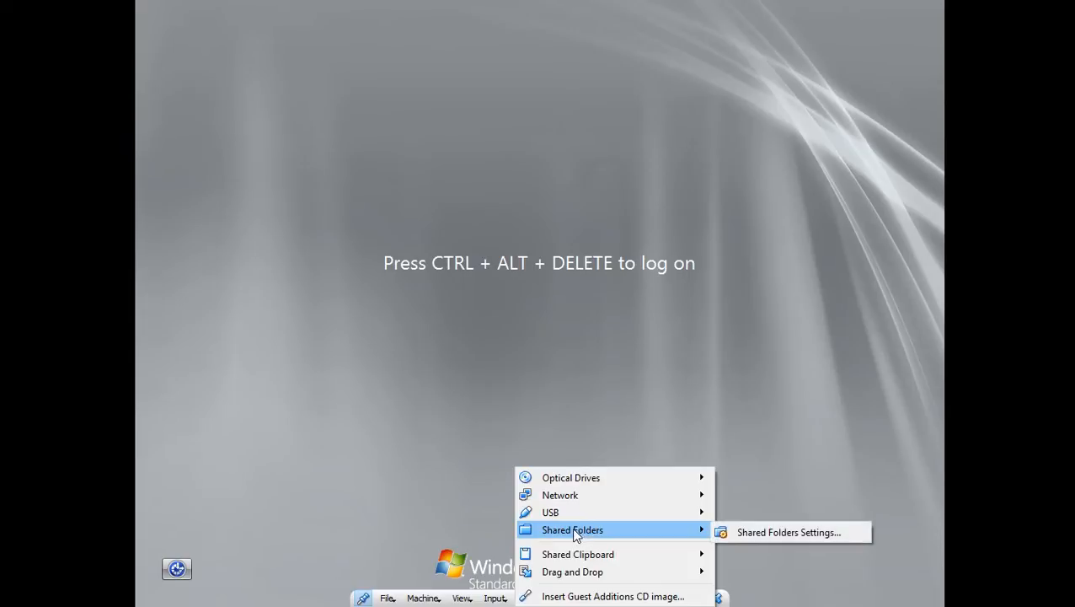
click(476, 541)
click(496, 598)
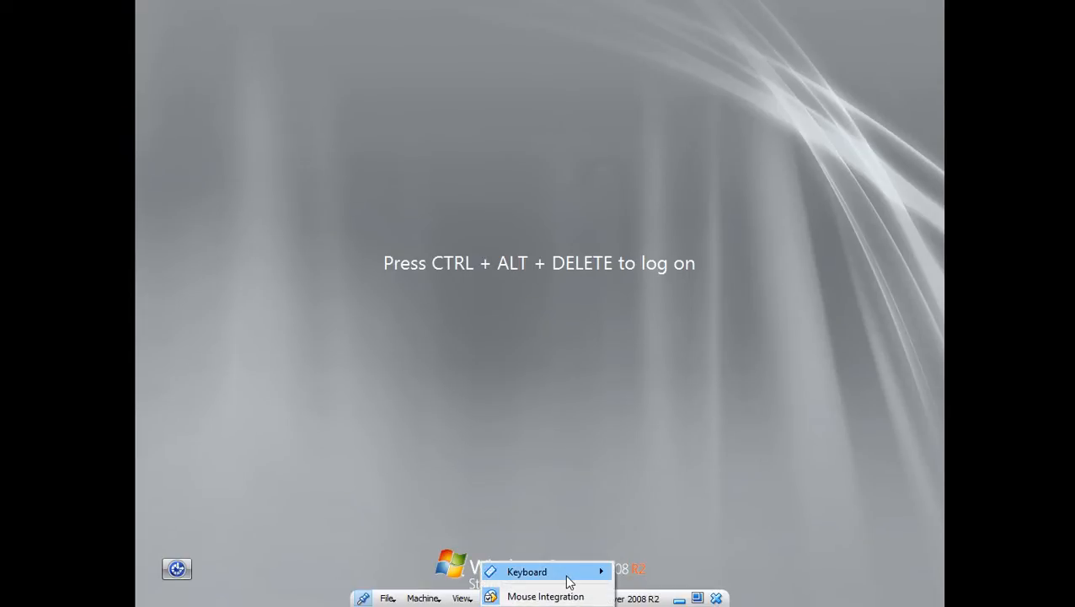
mouse_move(593, 580)
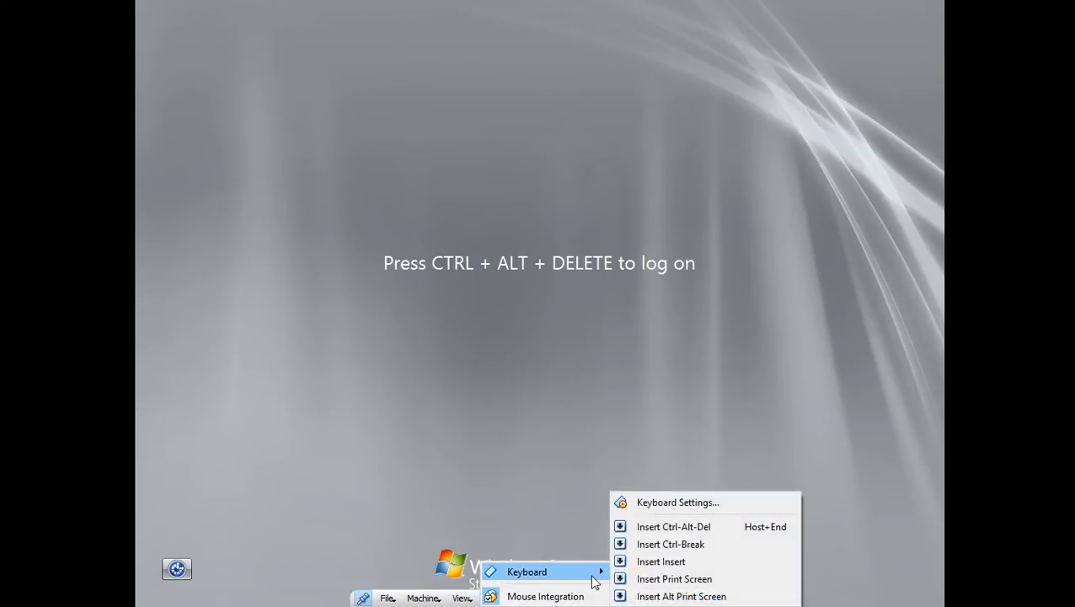
click(691, 528)
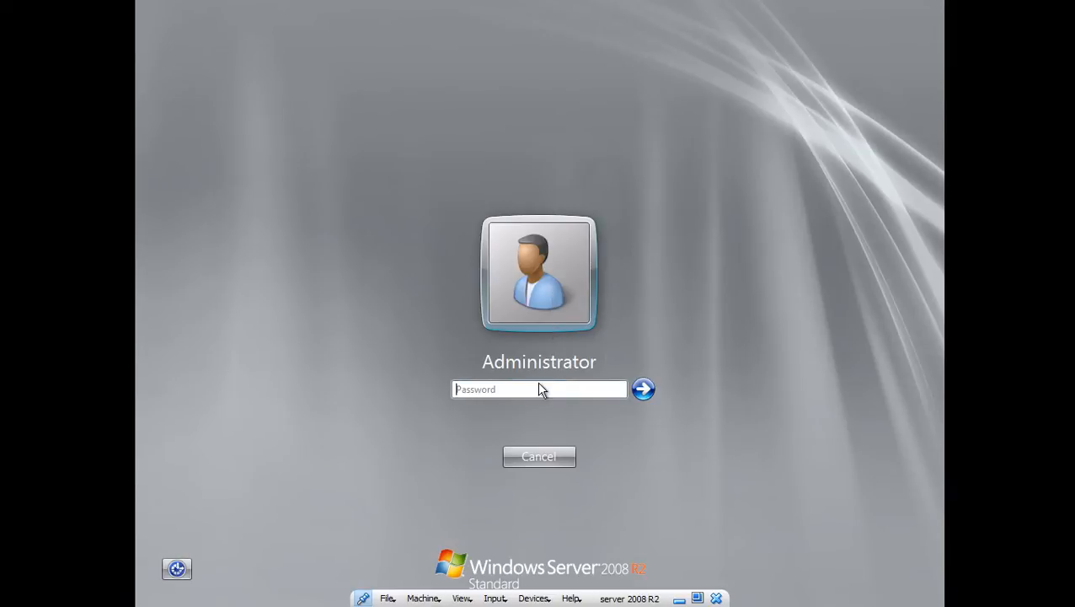
- Enter the Administrator password and dismiss the incorrect-password message
click(541, 390)
text(Pa$$w0rd)
key(Return)
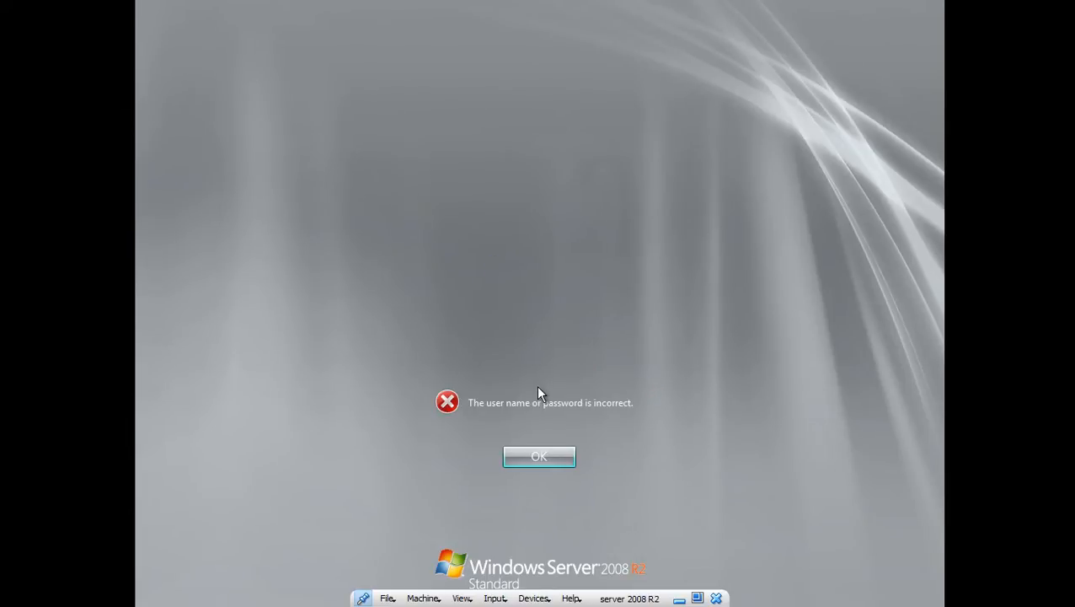
click(552, 452)
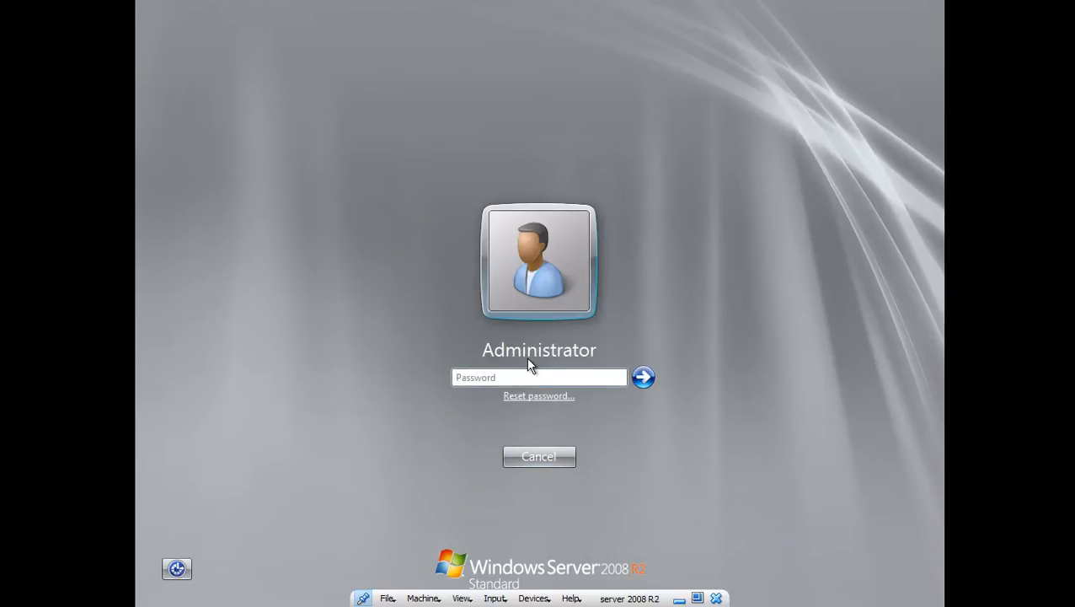
- Retry the Administrator password twice more, dismissing each incorrect-password error
click(535, 376)
text(P•••••••)
key(Return)
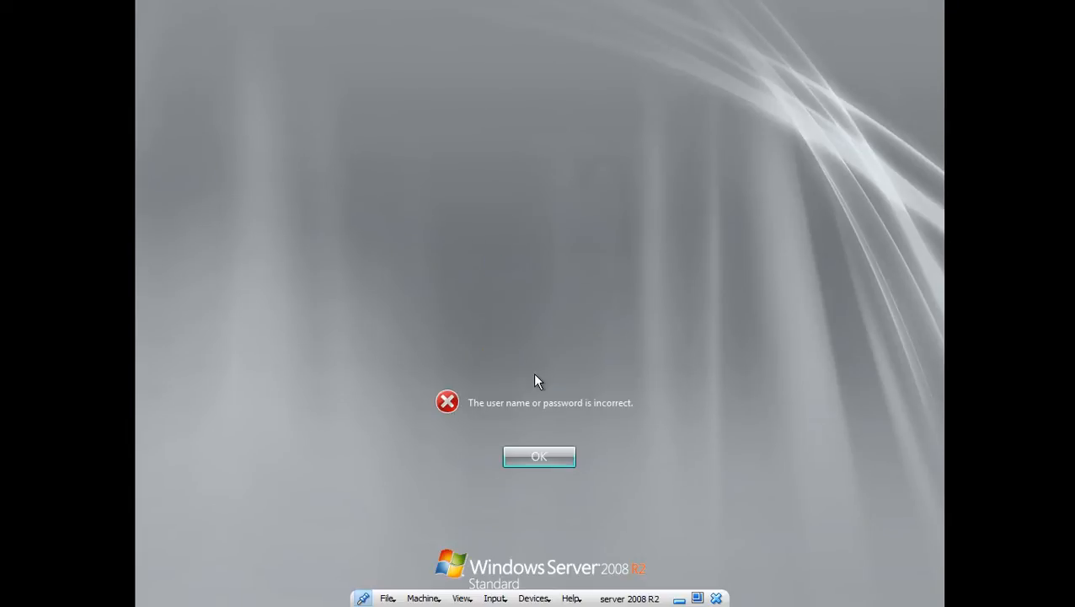
key(Return)
text(•••)
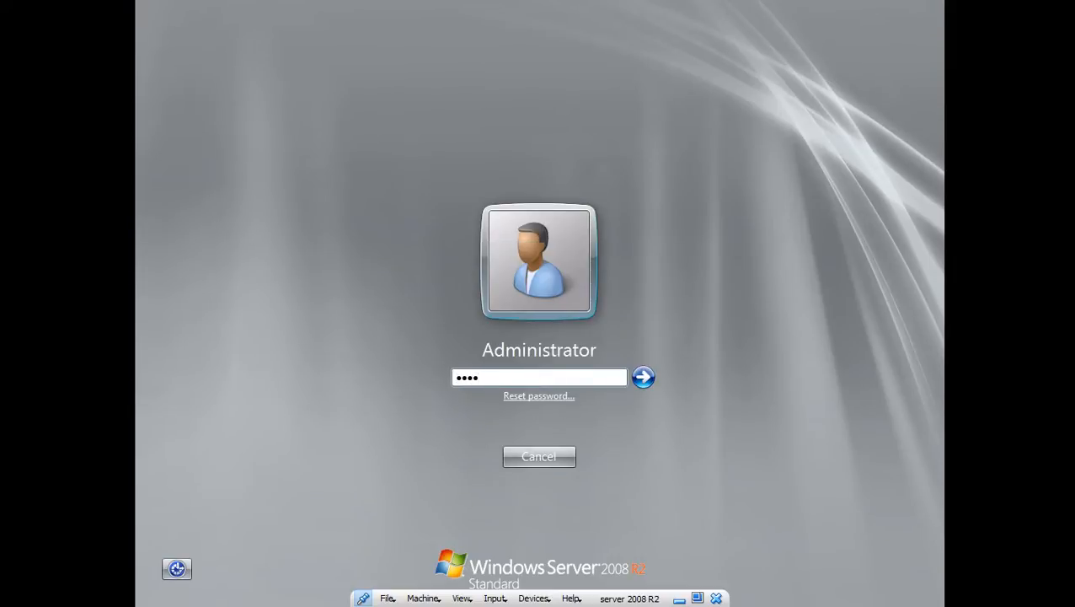
text(•••)
key(Return)
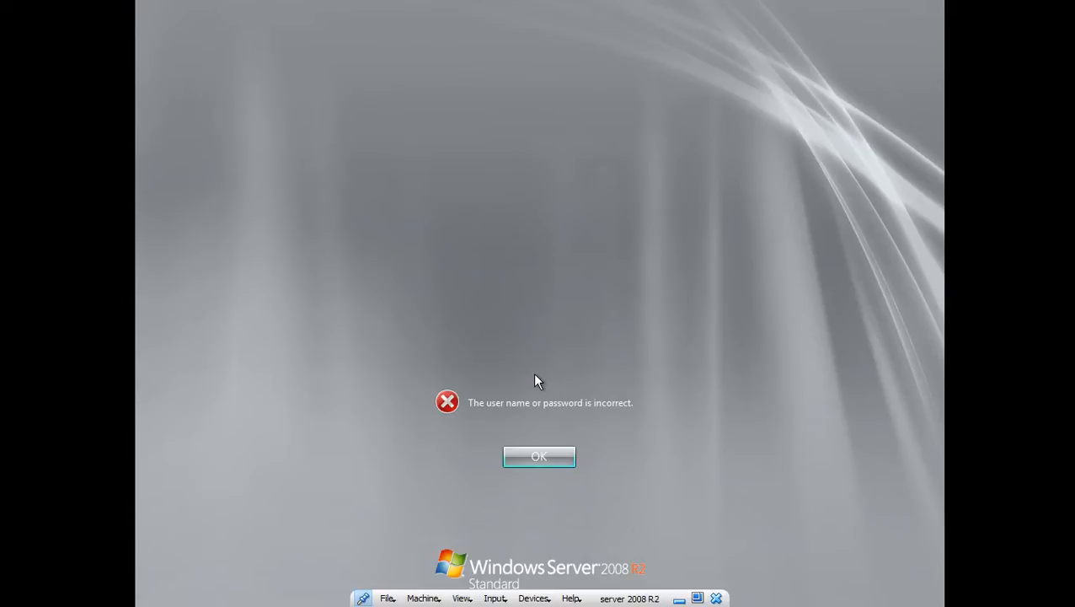
key(Return)
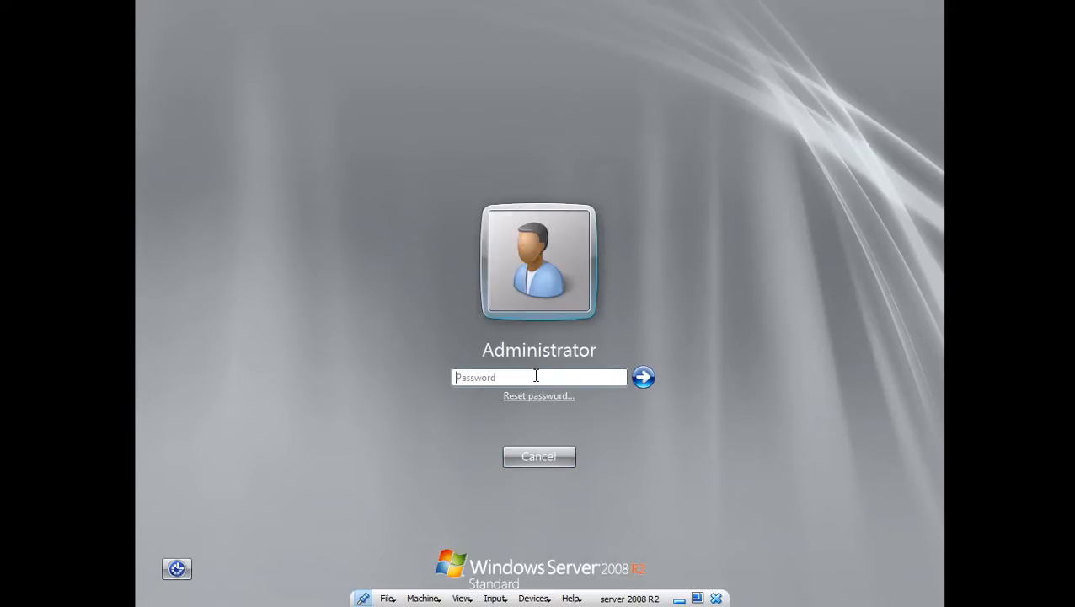
- Log on as Administrator on the second password attempt, then minimize the VM window
click(531, 377)
text(***)
key(Return)
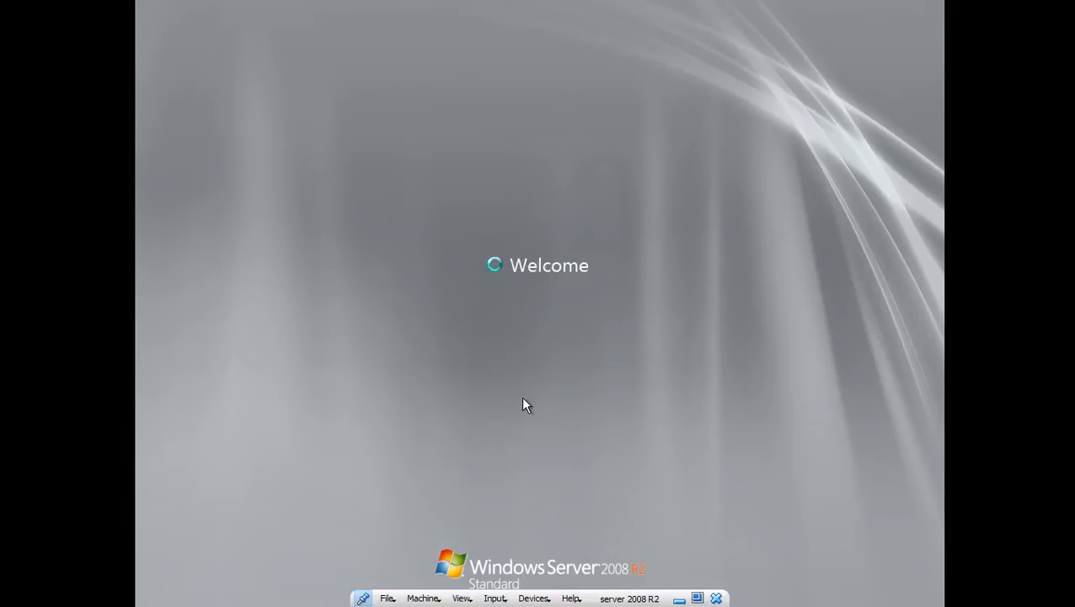
key(Return)
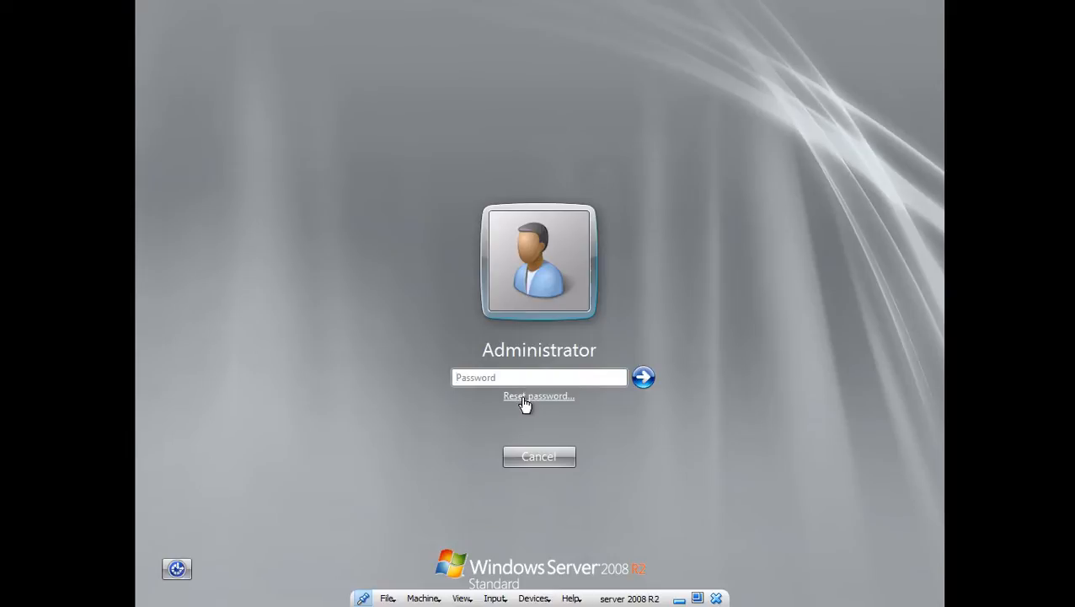
text(*******)
key(Return)
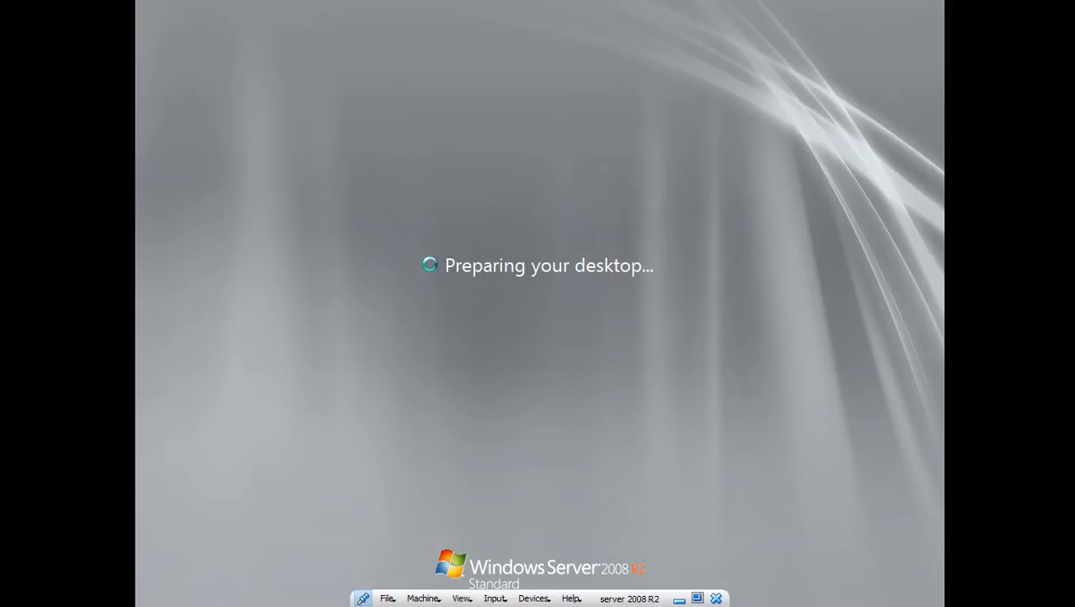
click(680, 600)
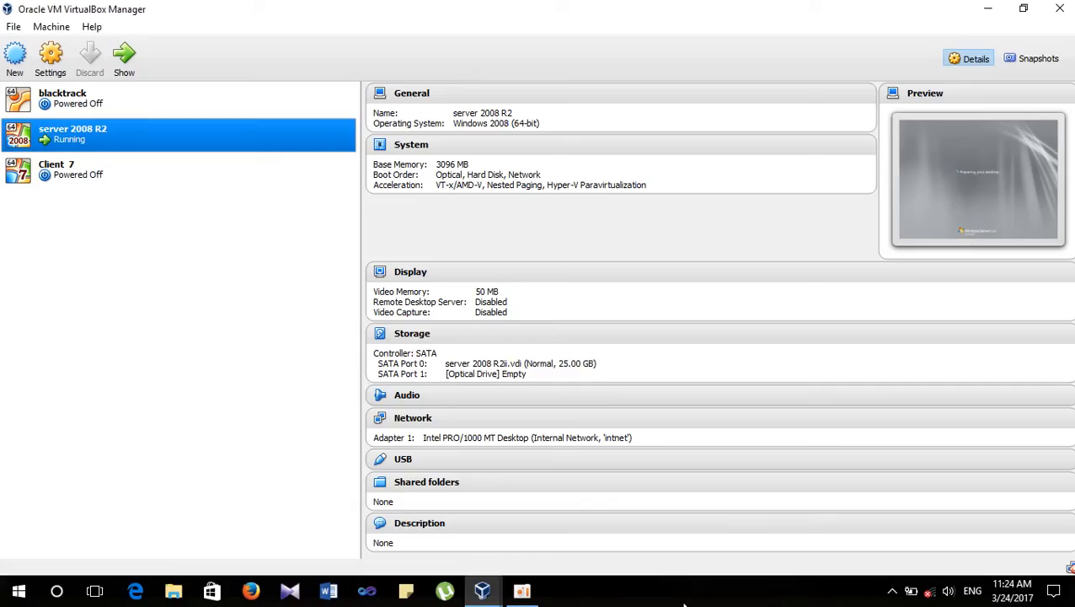
- Restore the server 2008 R2 window, then open and close the Start menu
mouse_move(482, 590)
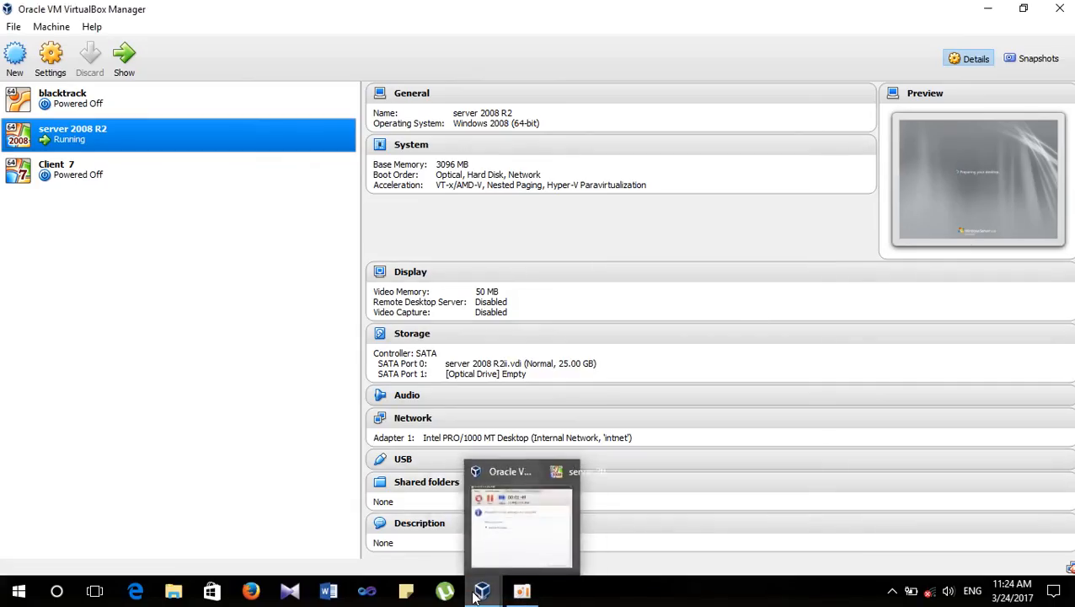
click(537, 518)
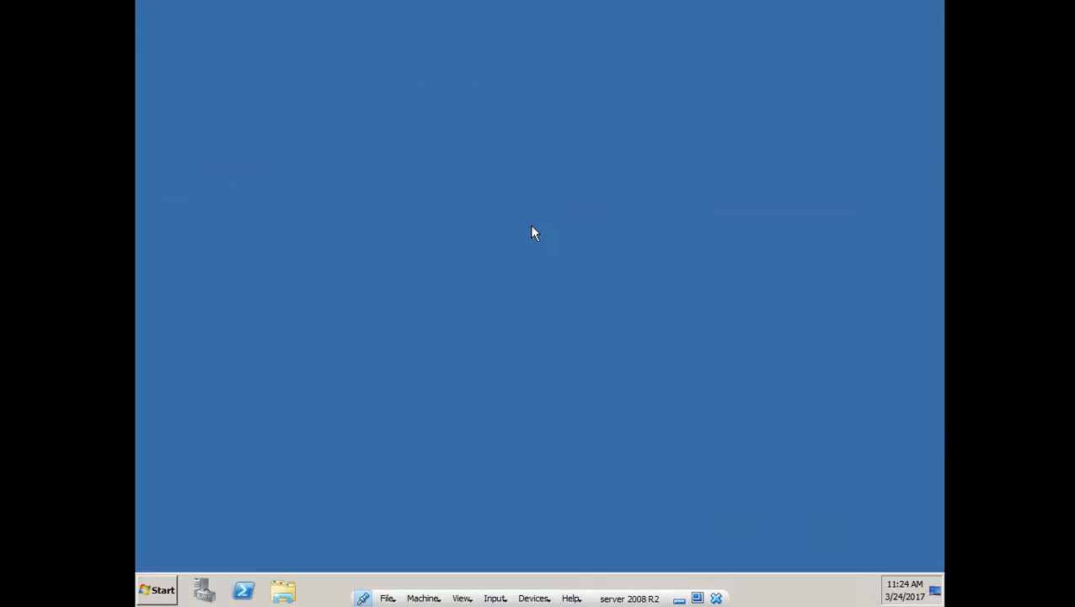
click(152, 595)
click(148, 595)
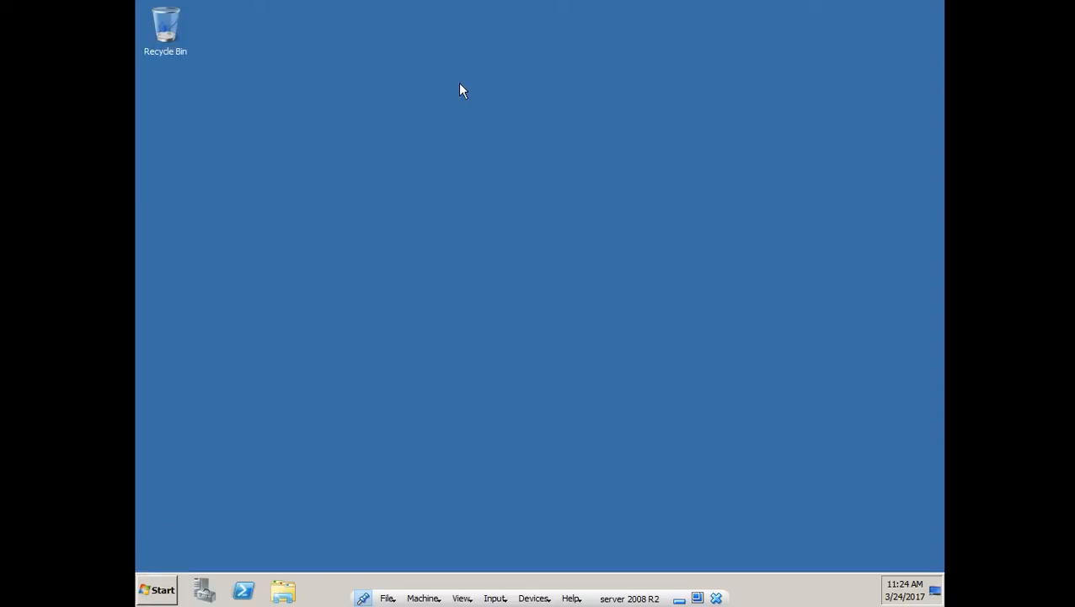
- Refresh the guest desktop twice from its right-click menu
right_click(484, 187)
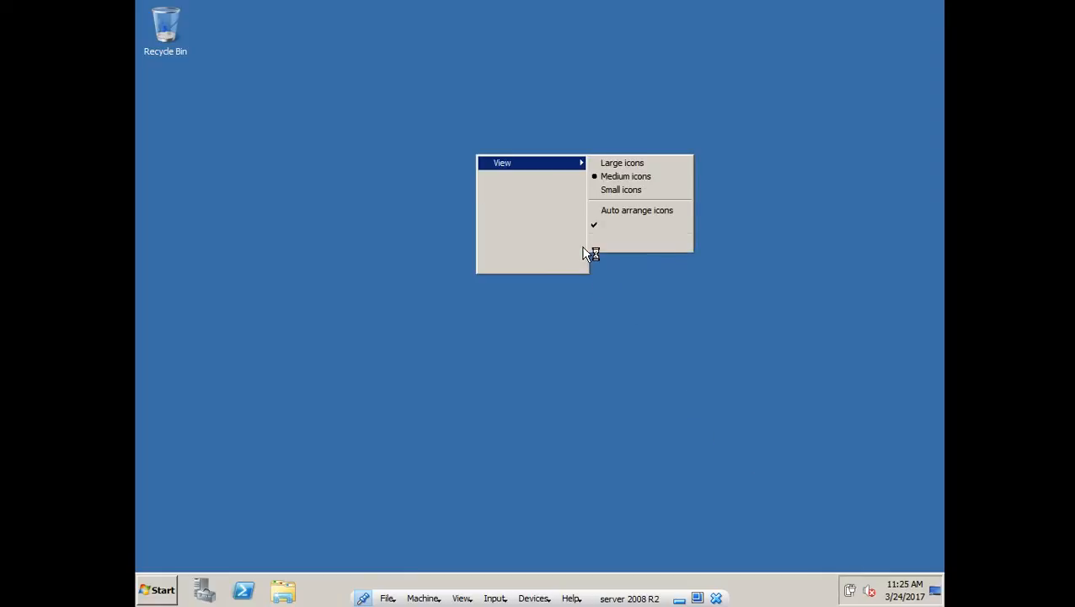
click(555, 192)
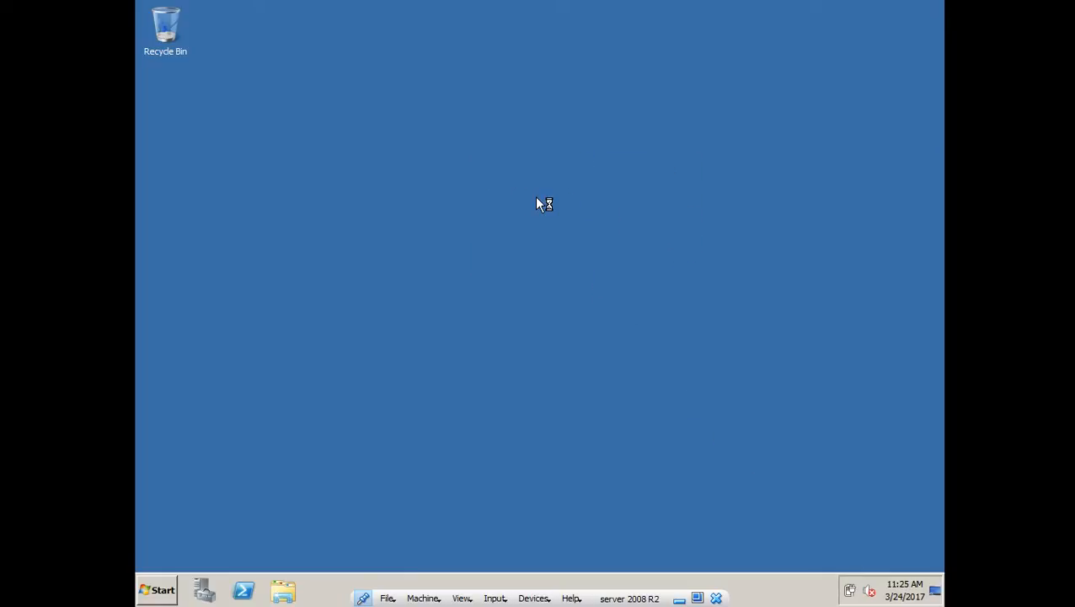
right_click(542, 200)
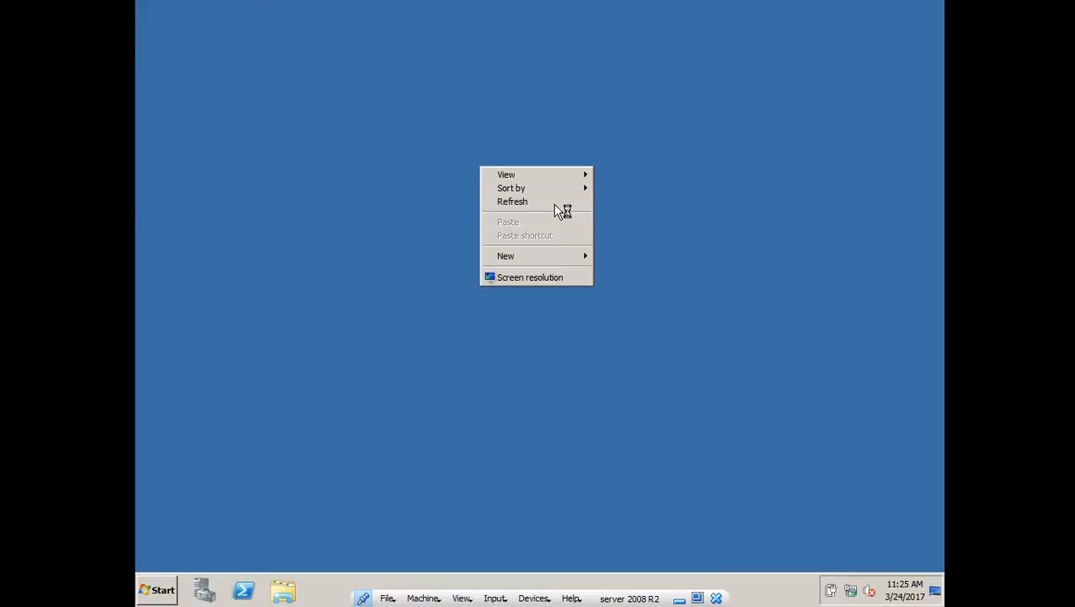
click(556, 204)
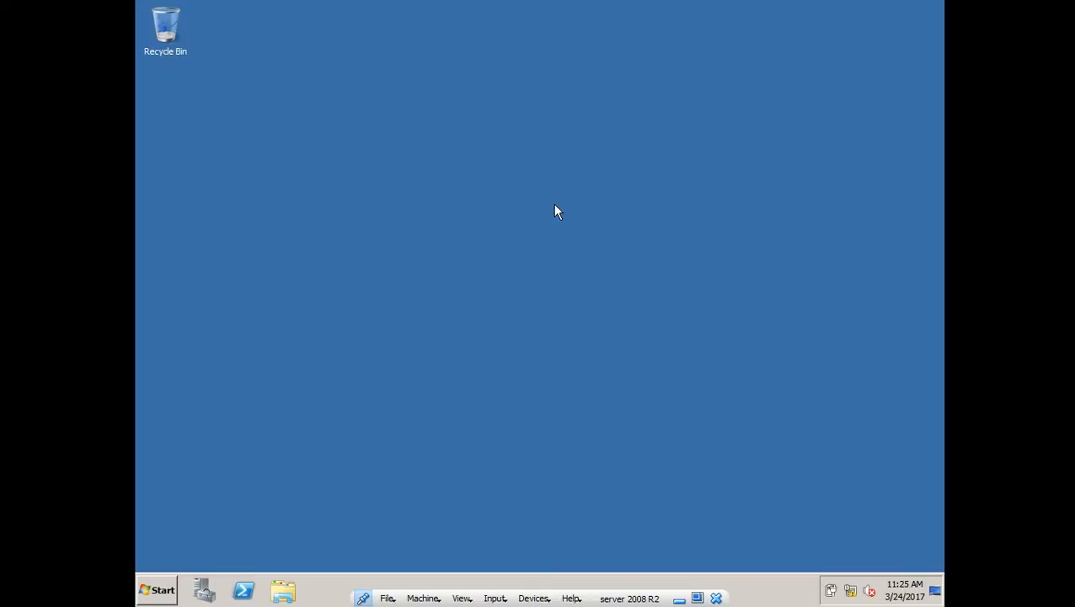
click(139, 599)
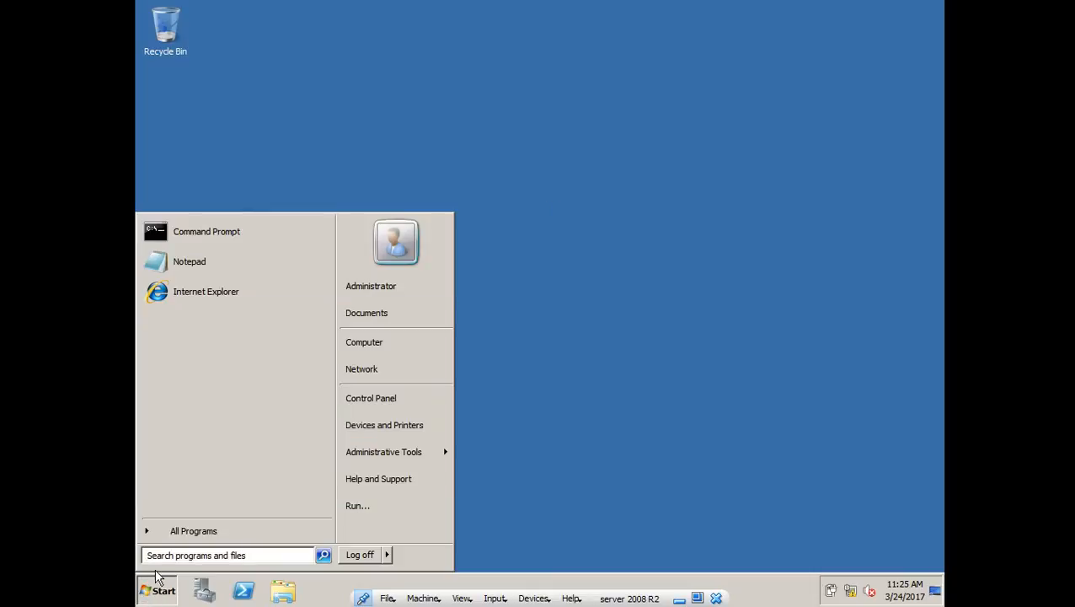
click(212, 538)
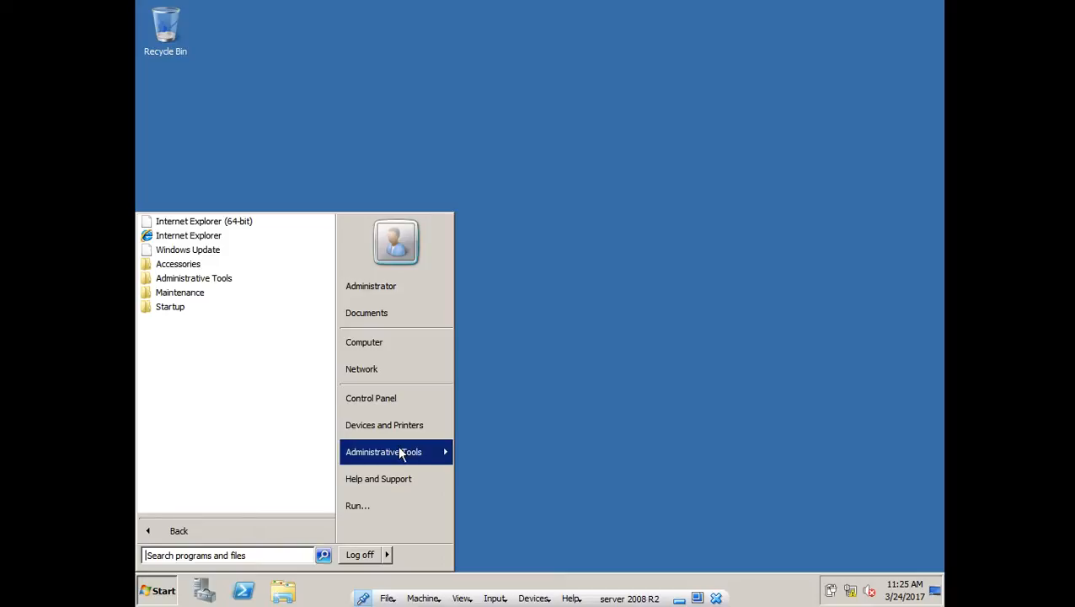
mouse_move(387, 451)
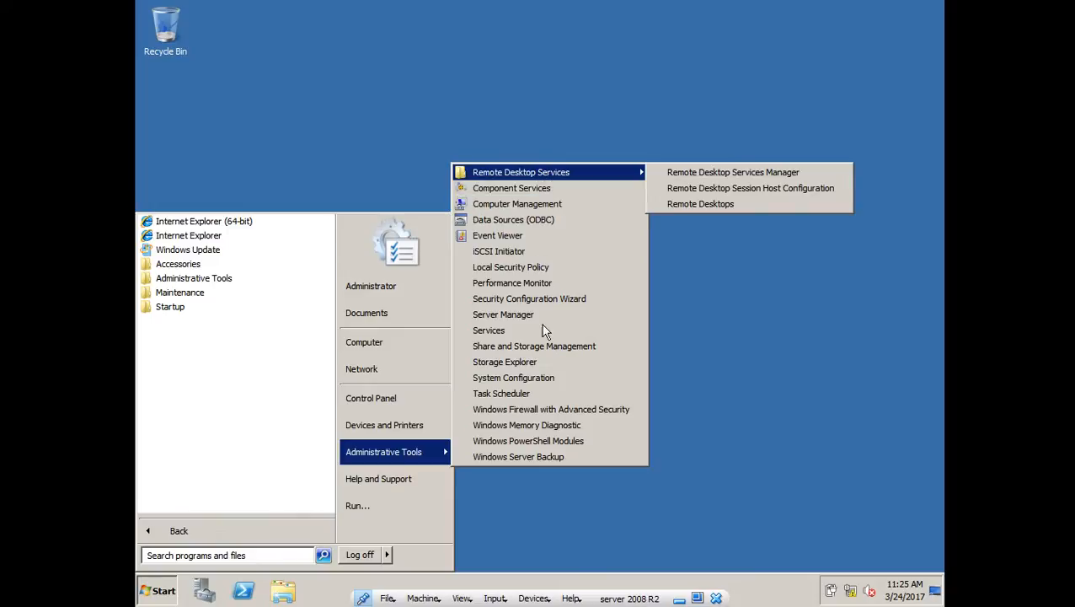
click(693, 408)
right_click(517, 227)
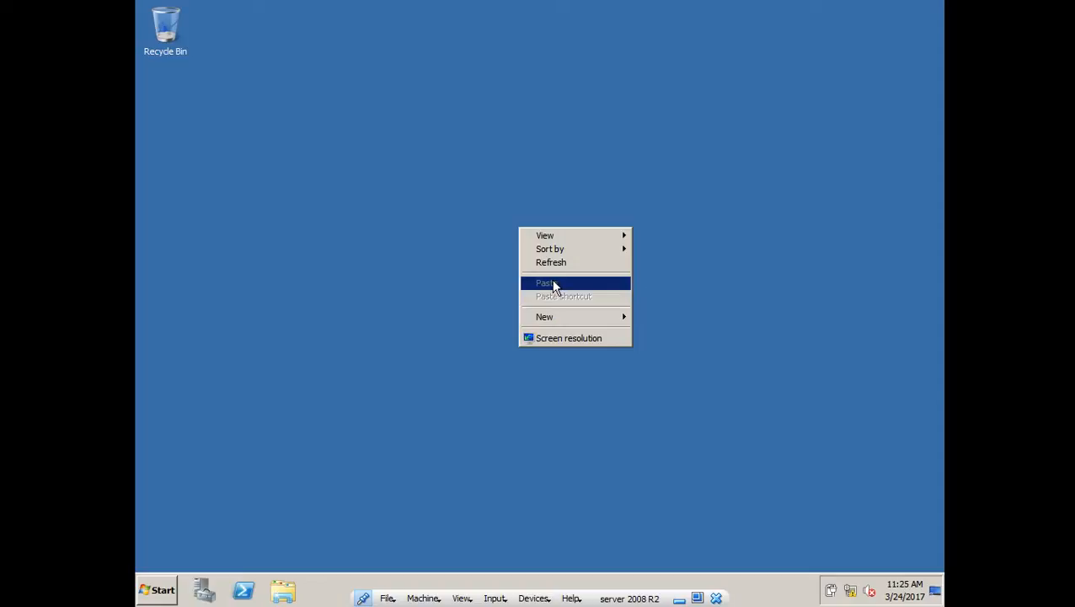
click(566, 266)
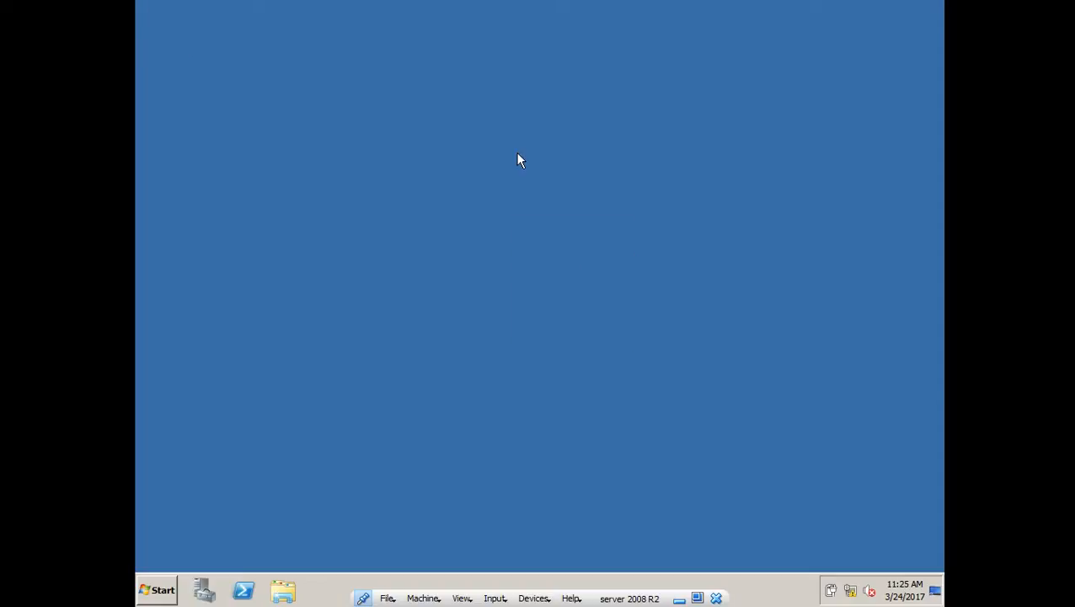
right_click(553, 223)
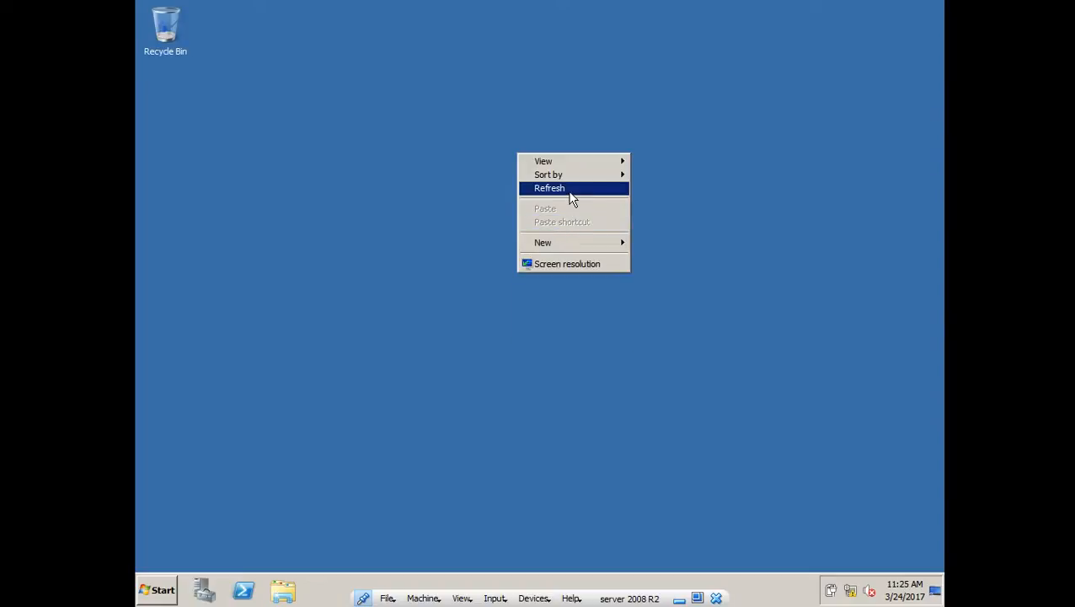
click(570, 187)
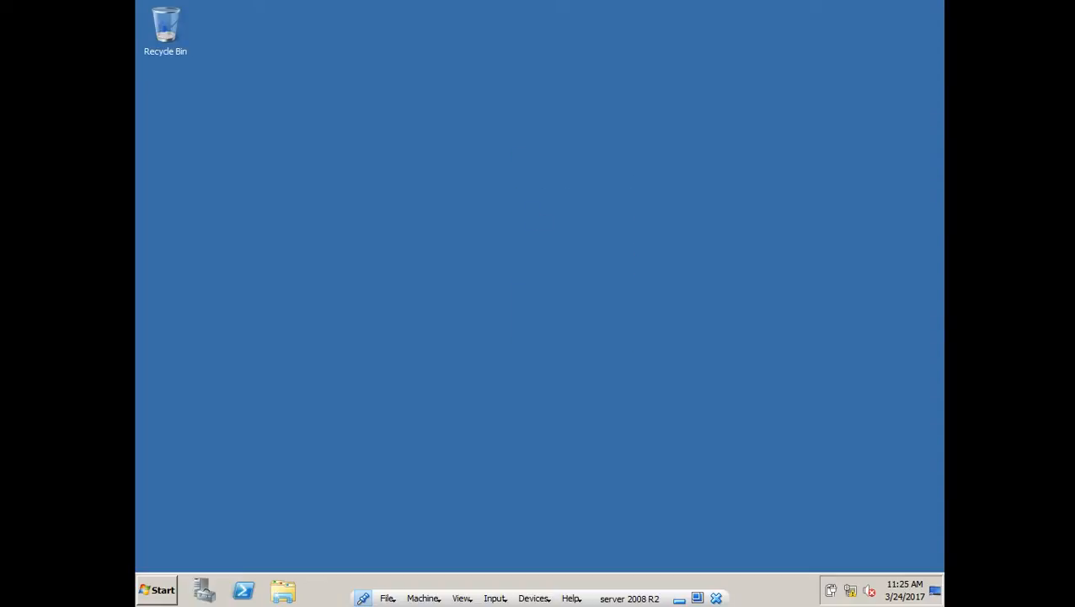
click(170, 597)
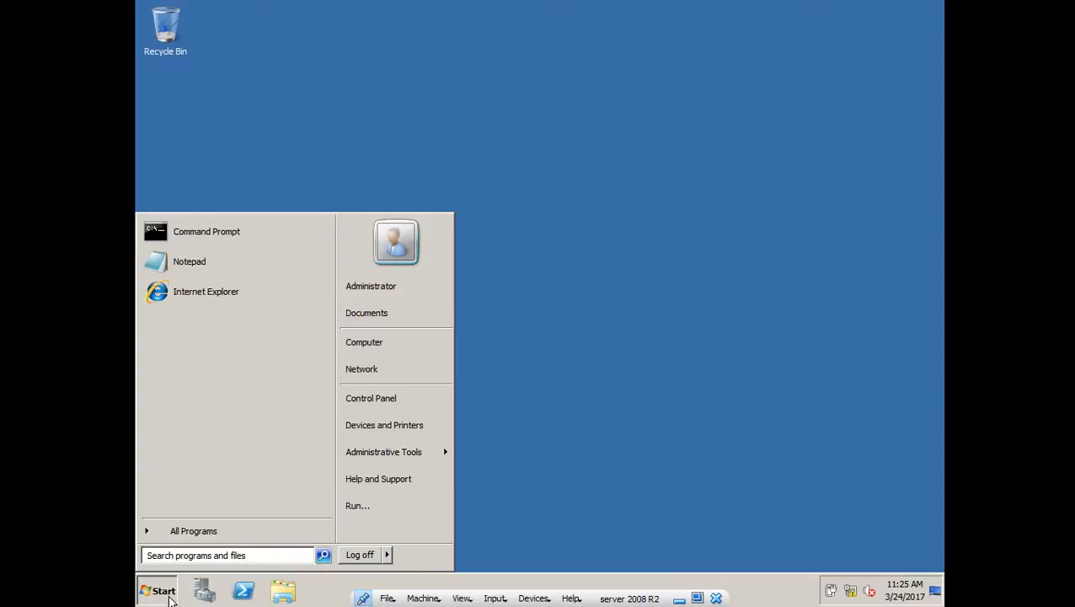
right_click(382, 340)
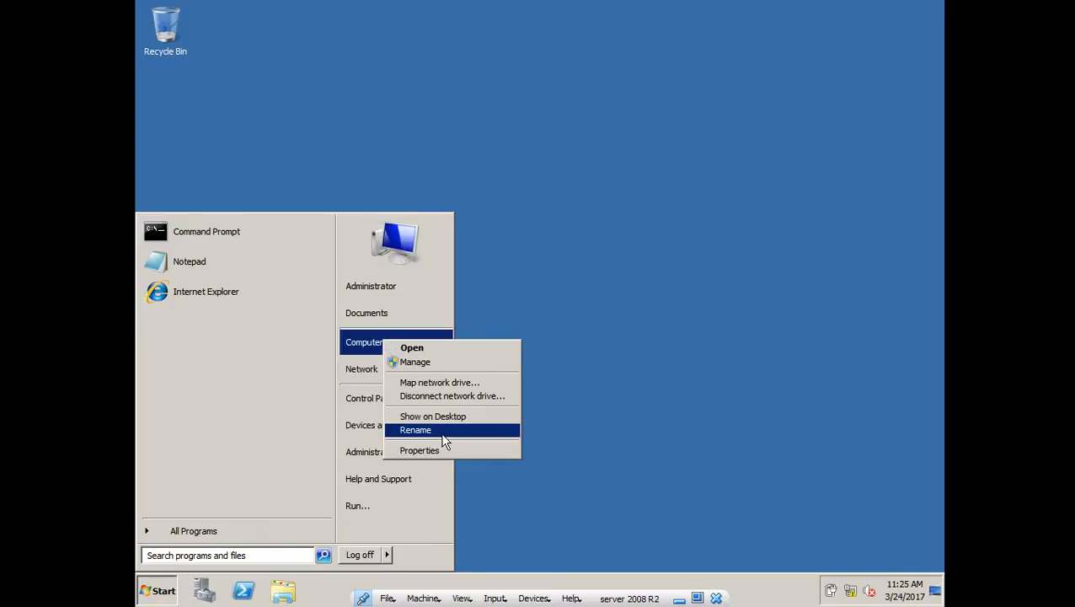
click(419, 451)
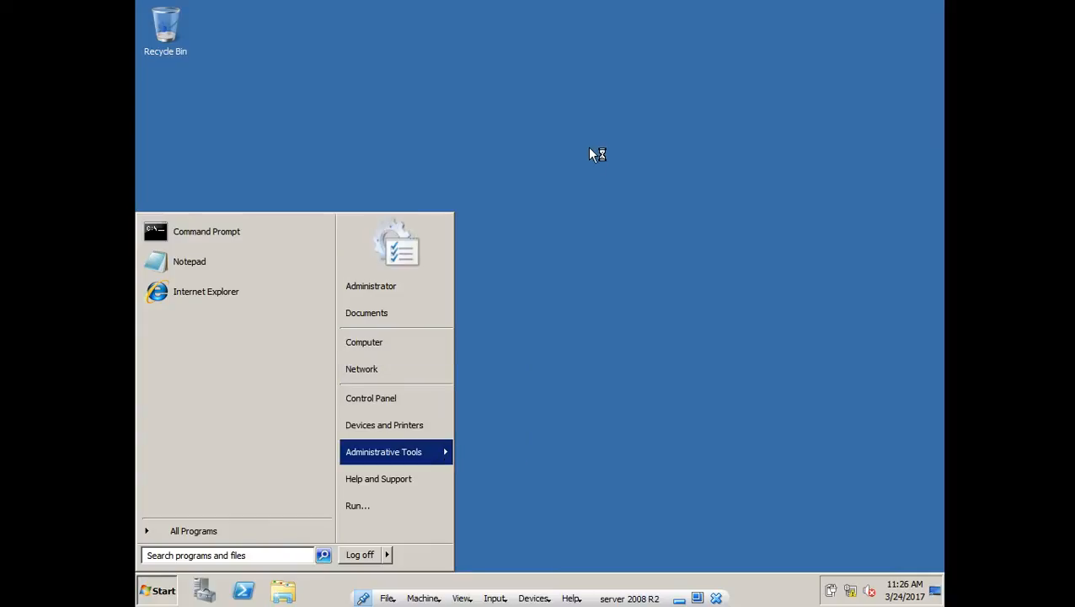
right_click(521, 250)
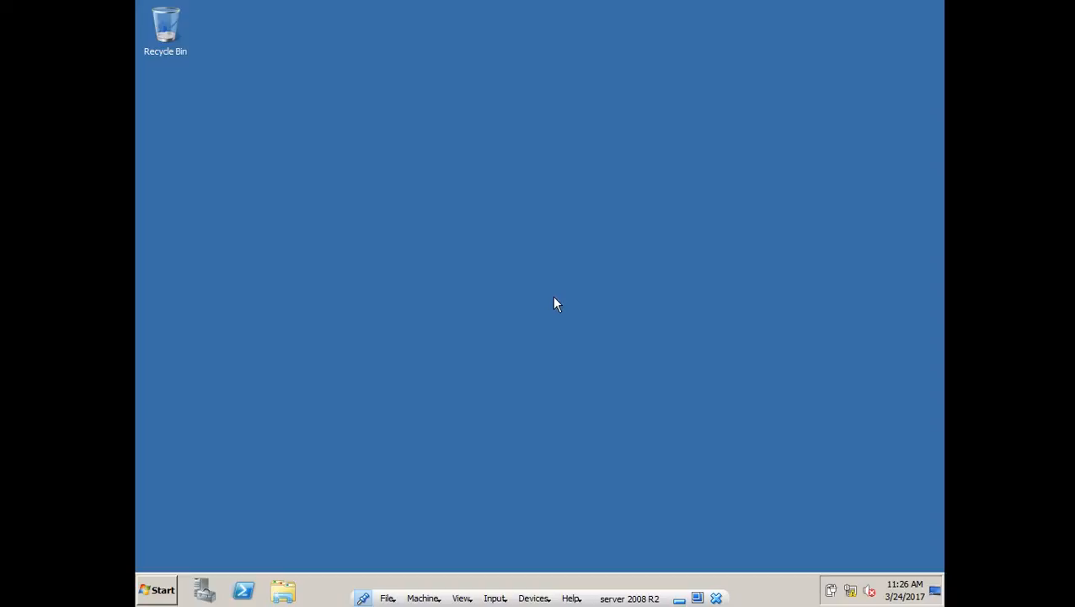
click(565, 287)
right_click(523, 160)
click(548, 192)
click(937, 594)
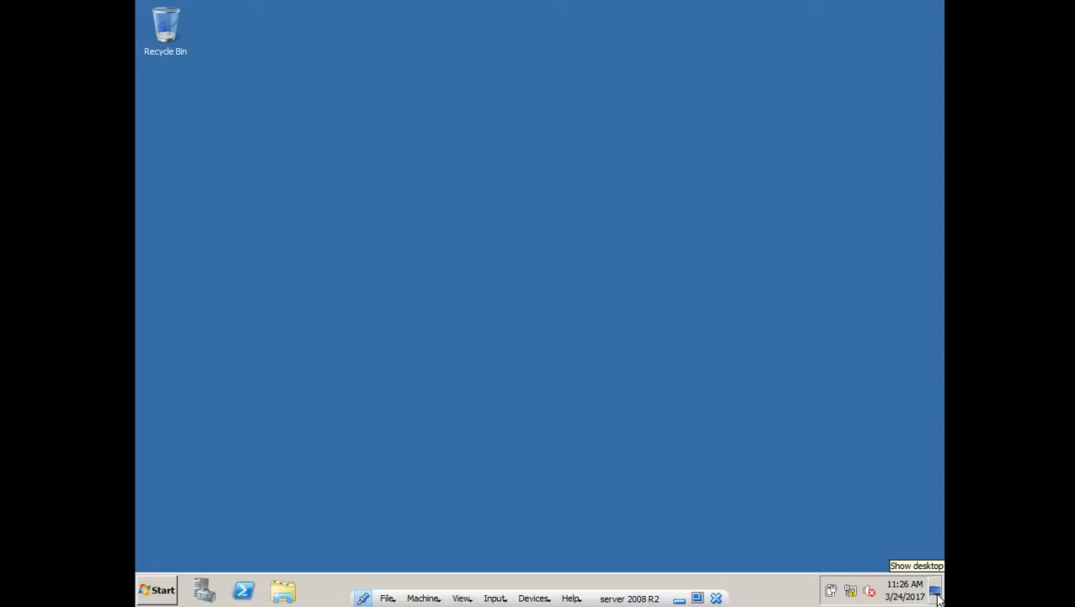
- Refresh the desktop, bring back the System window, and open the computer name settings
right_click(472, 82)
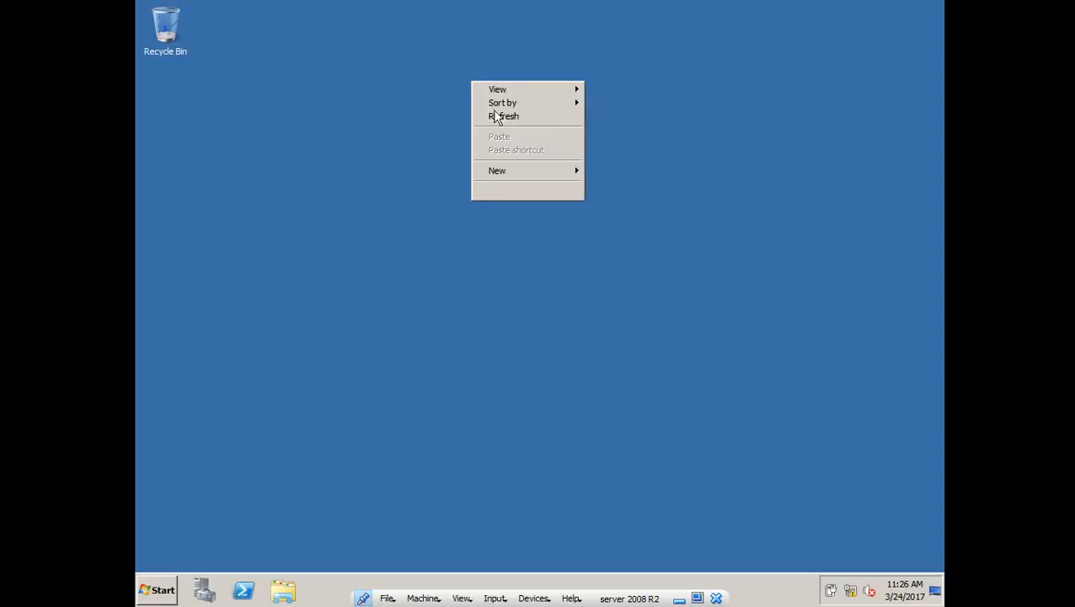
click(495, 118)
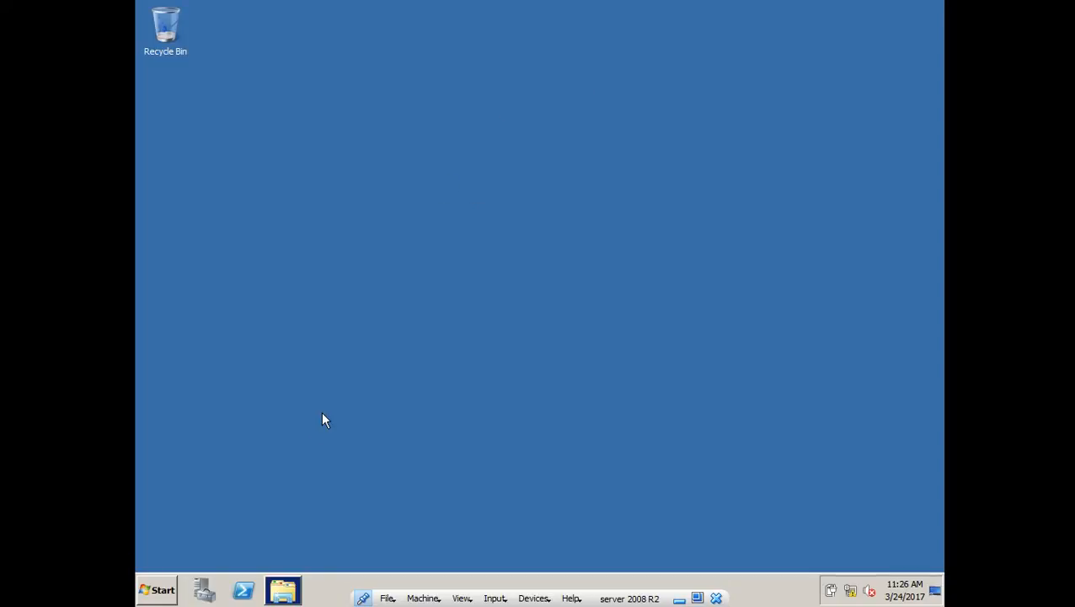
mouse_move(318, 596)
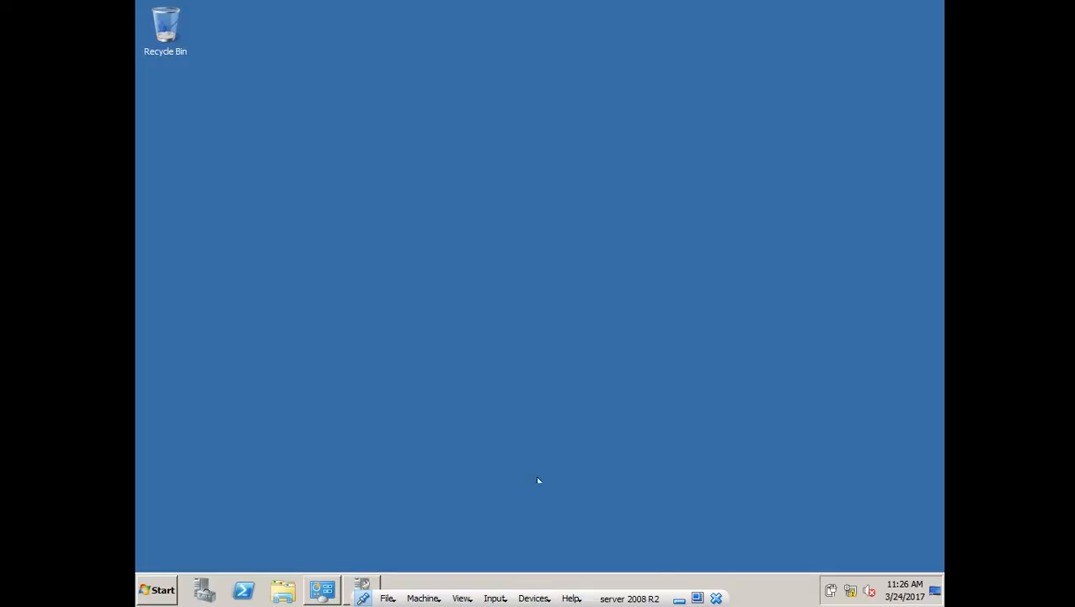
click(330, 589)
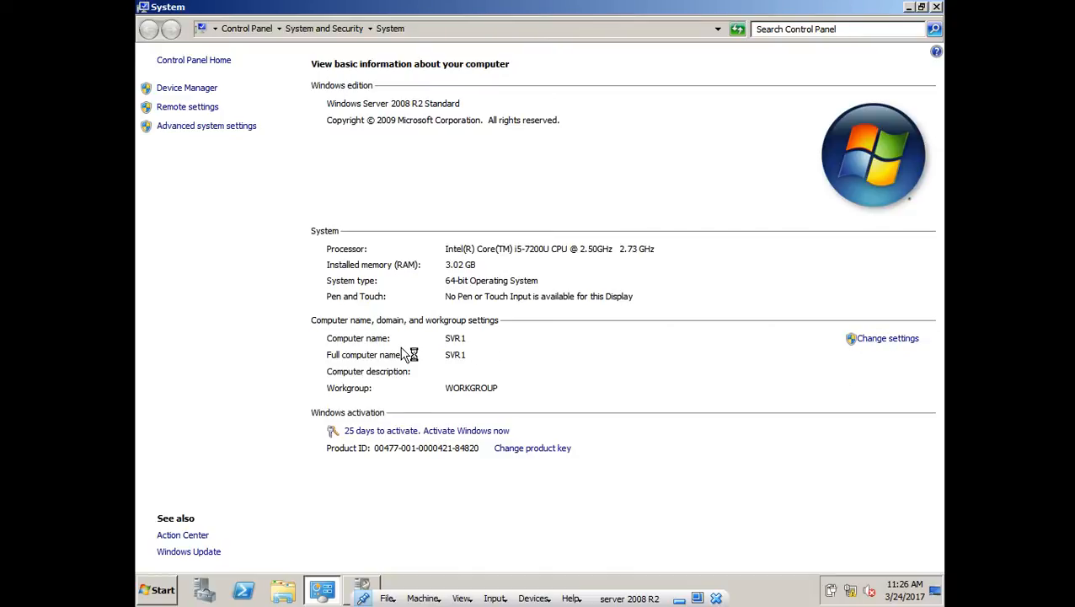
click(893, 340)
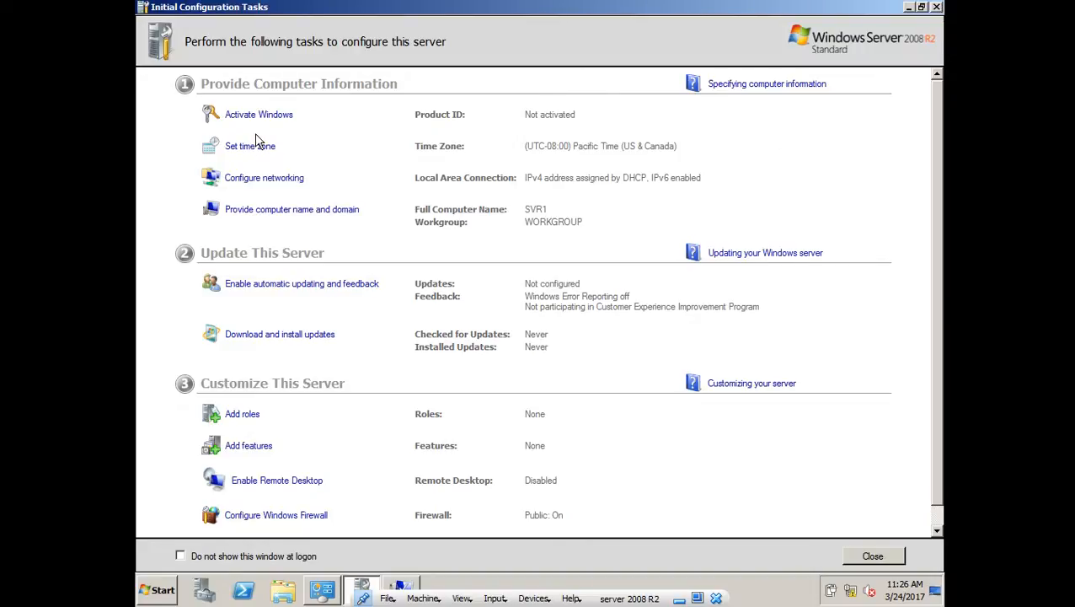
click(909, 8)
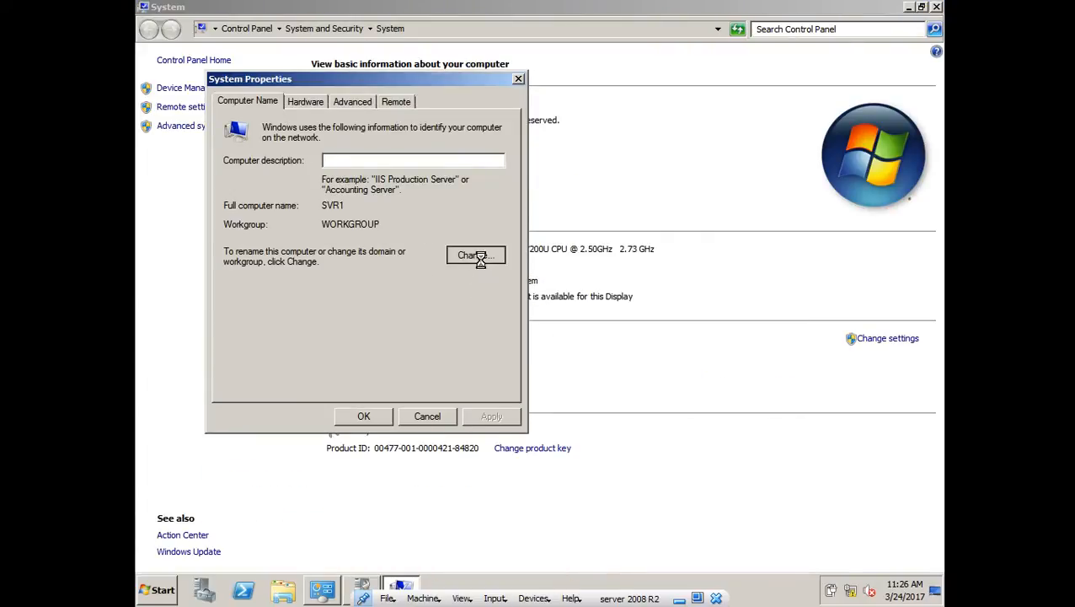
- Review computer name SVR1 in WORKGROUP unchanged, then close all three System windows
click(479, 256)
click(265, 188)
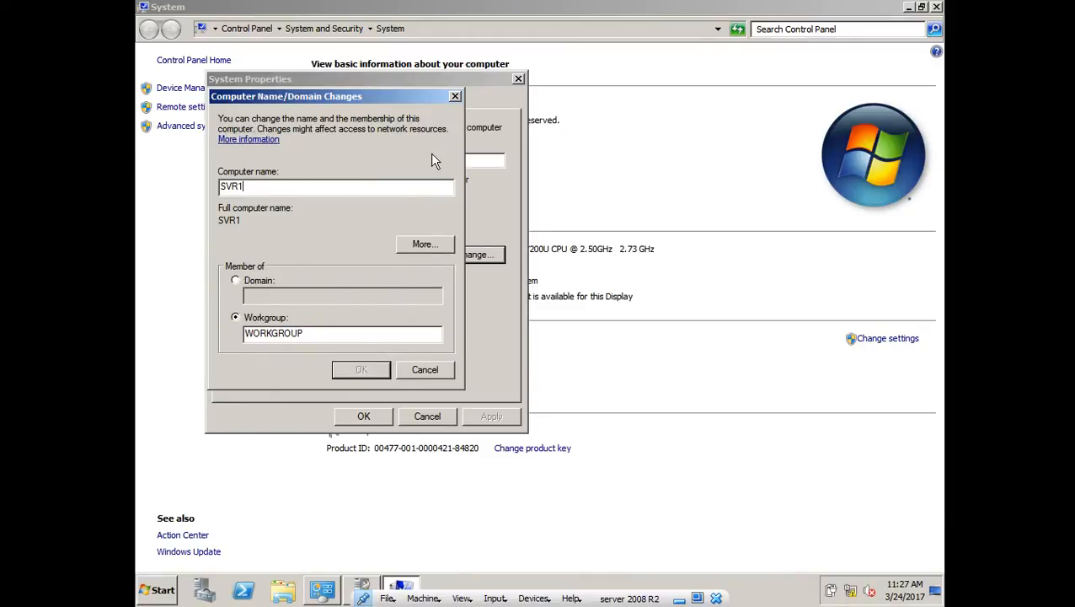
click(454, 97)
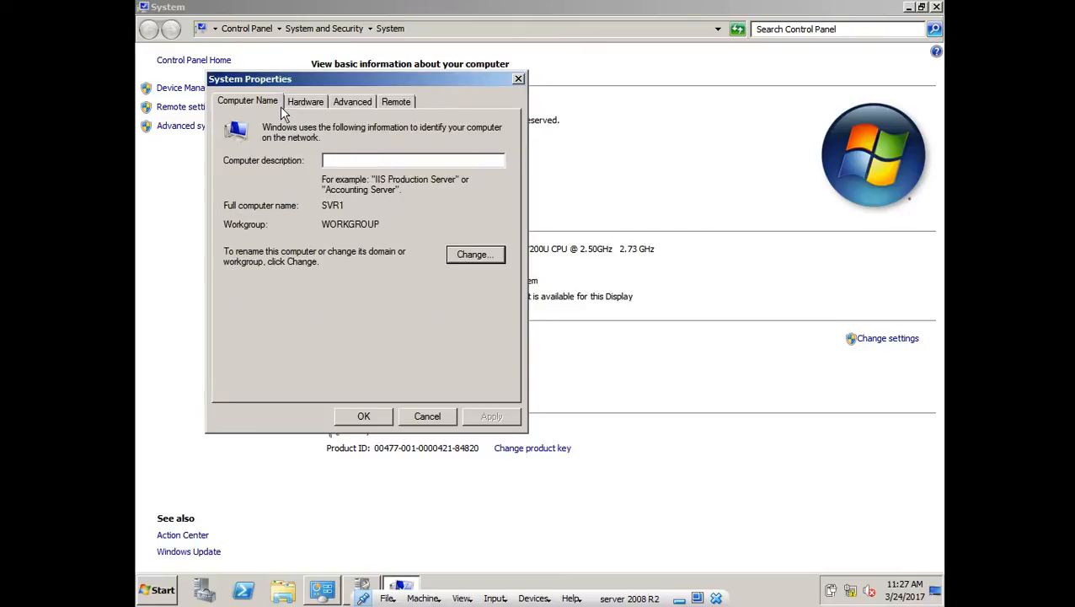
click(518, 81)
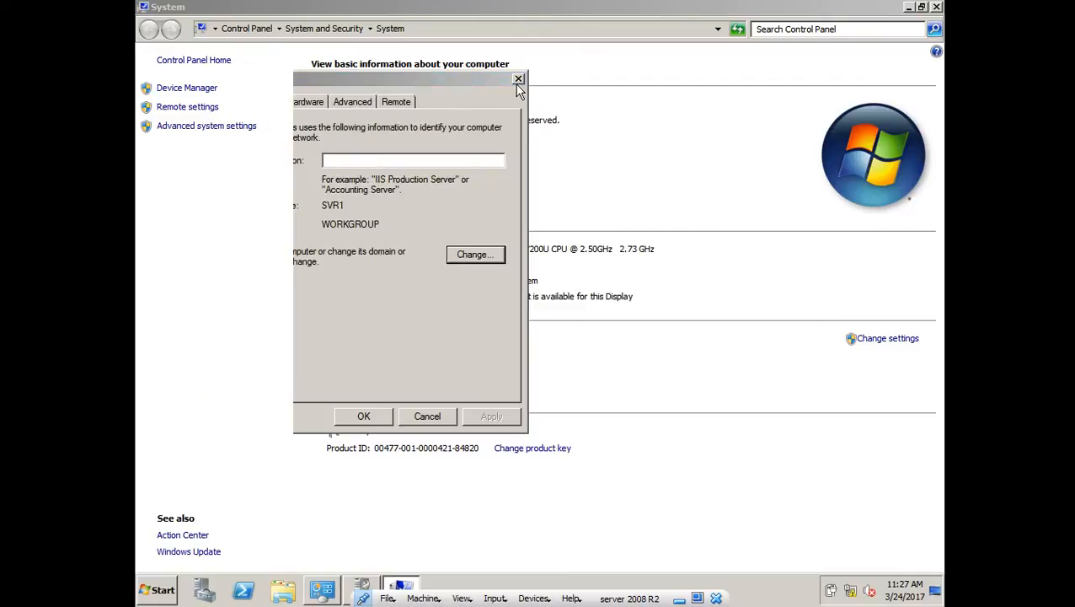
click(936, 6)
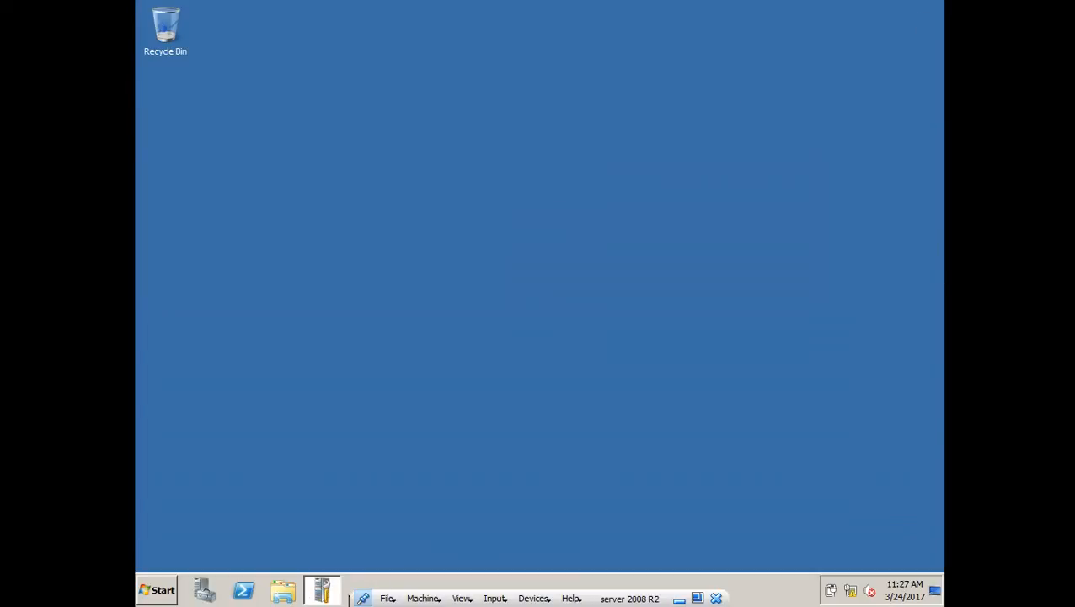
- Change the time zone to (UTC+05:30) Sri Jayawardenepura from Initial Configuration Tasks
click(321, 589)
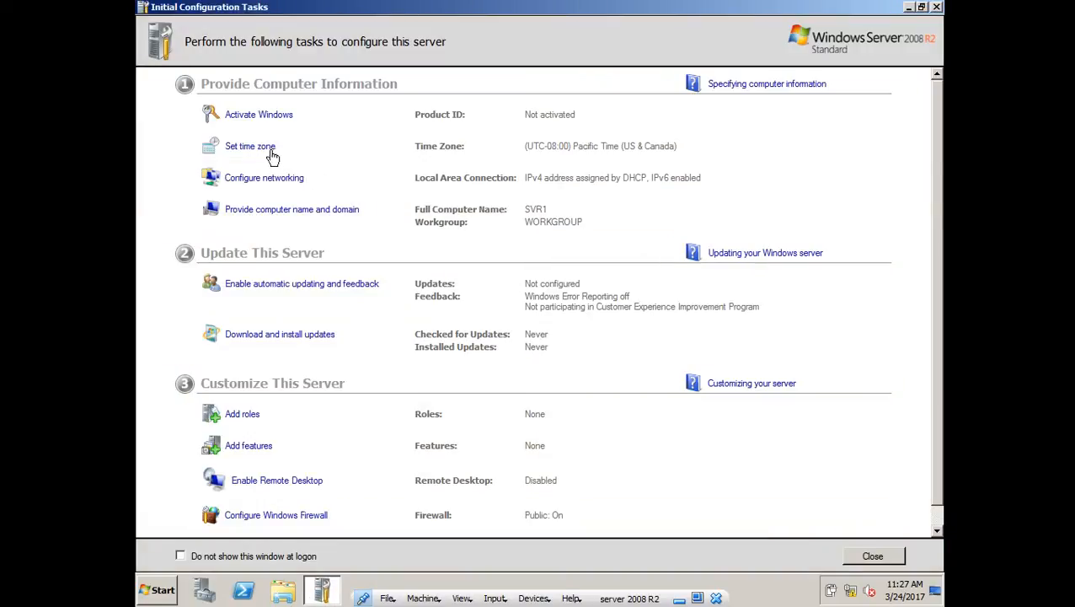
click(236, 148)
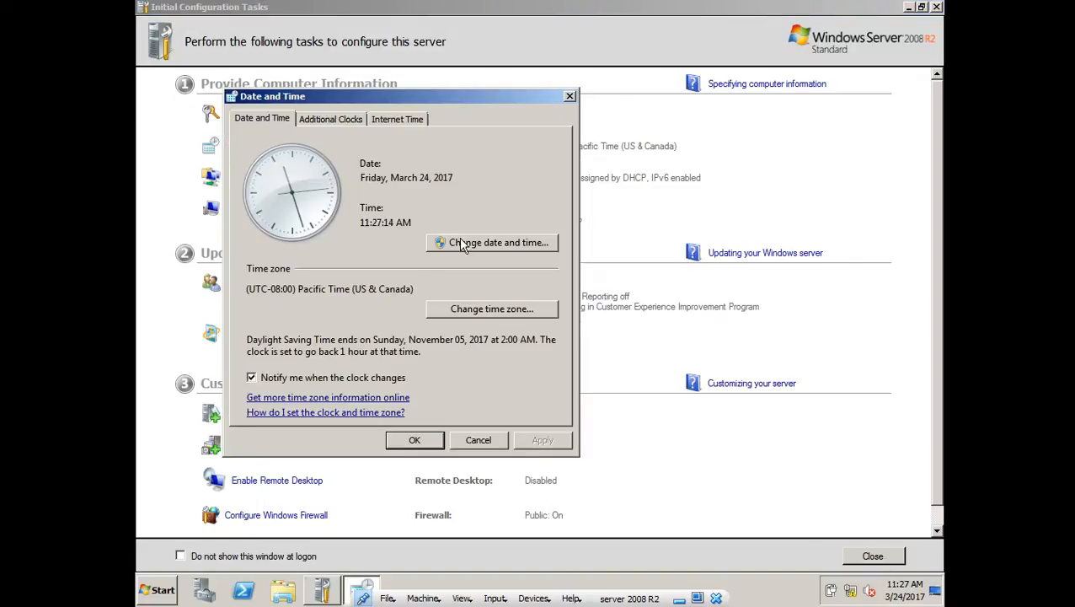
click(461, 311)
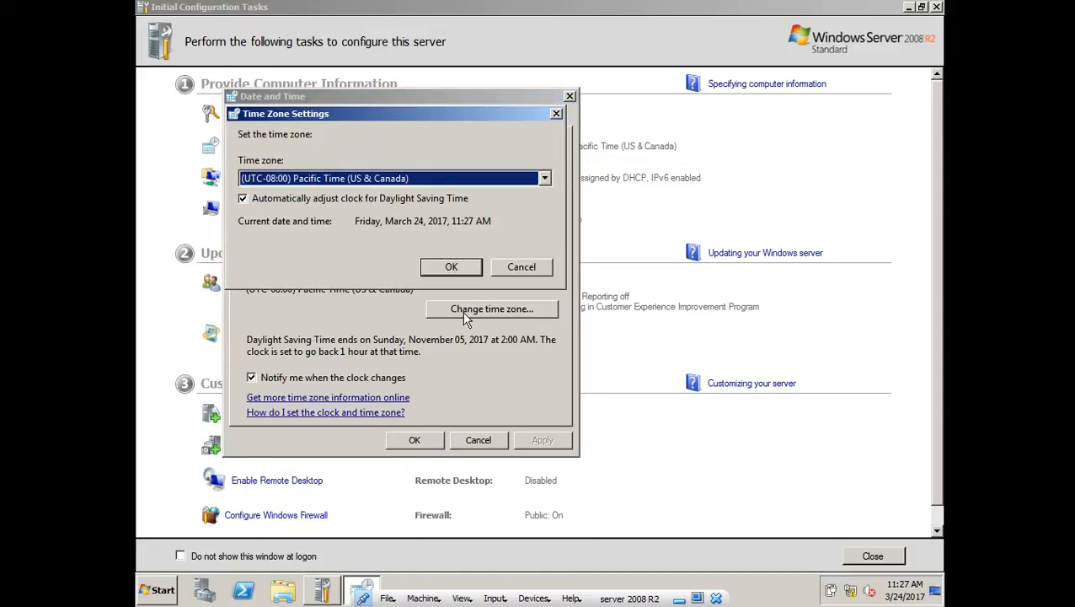
click(418, 180)
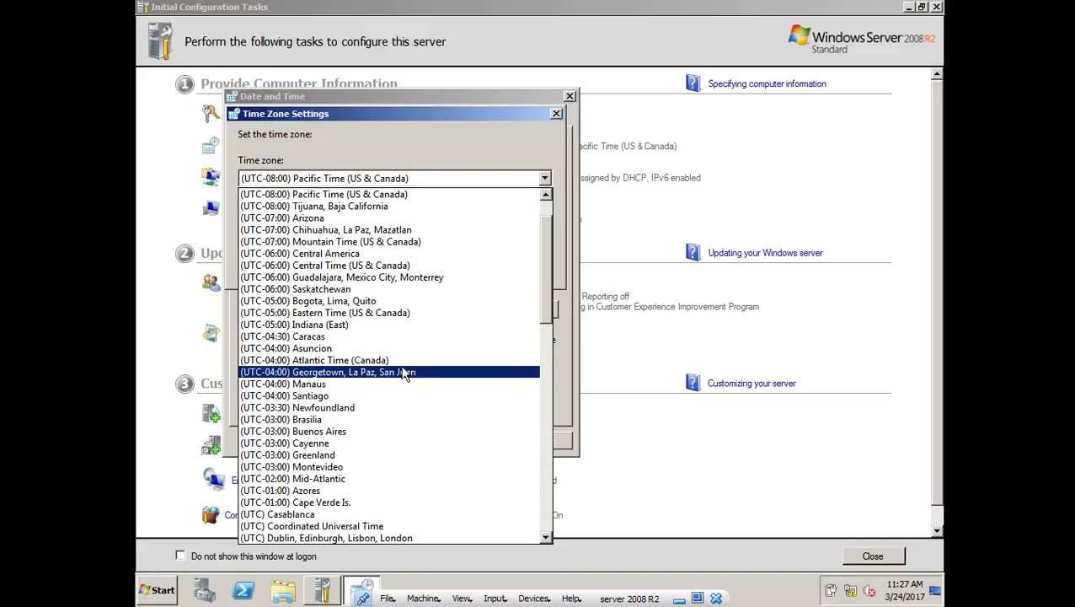
scroll(405, 373, up, 2)
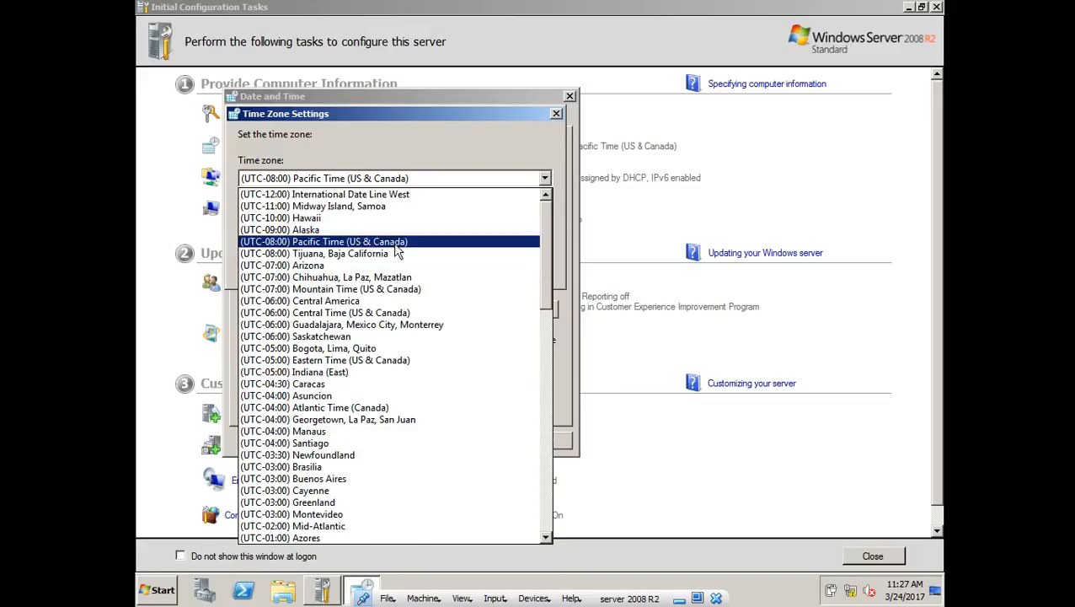
scroll(375, 379, down, 9)
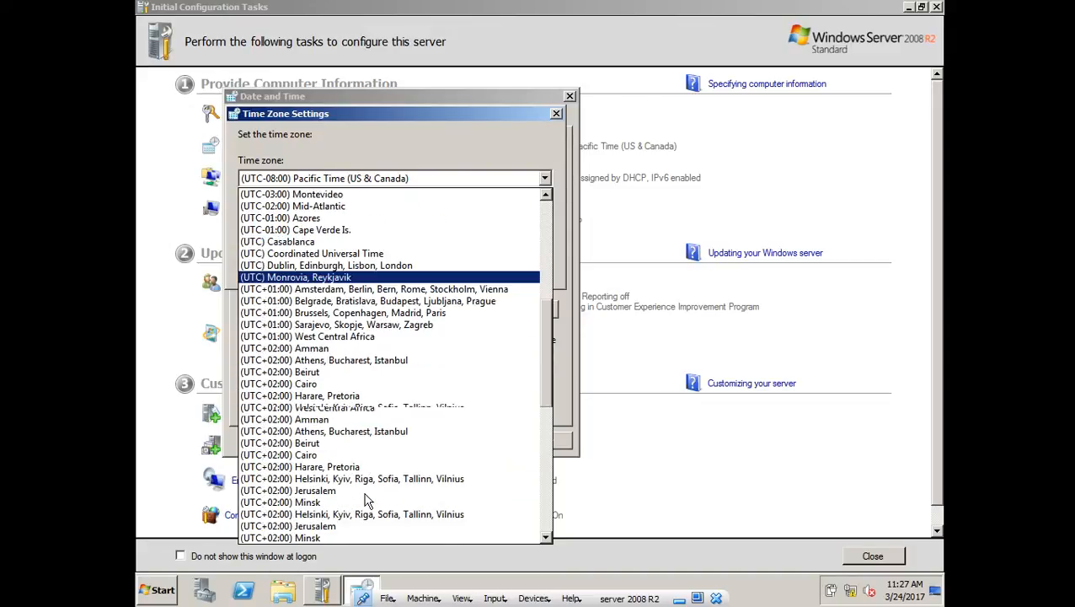
scroll(335, 506, down, 7)
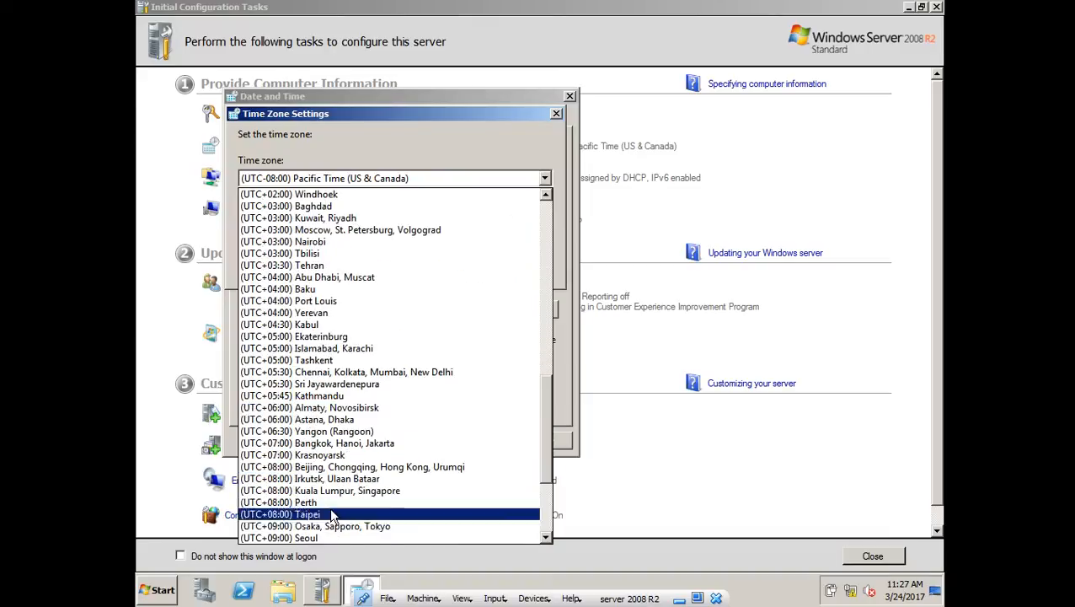
click(346, 384)
click(449, 268)
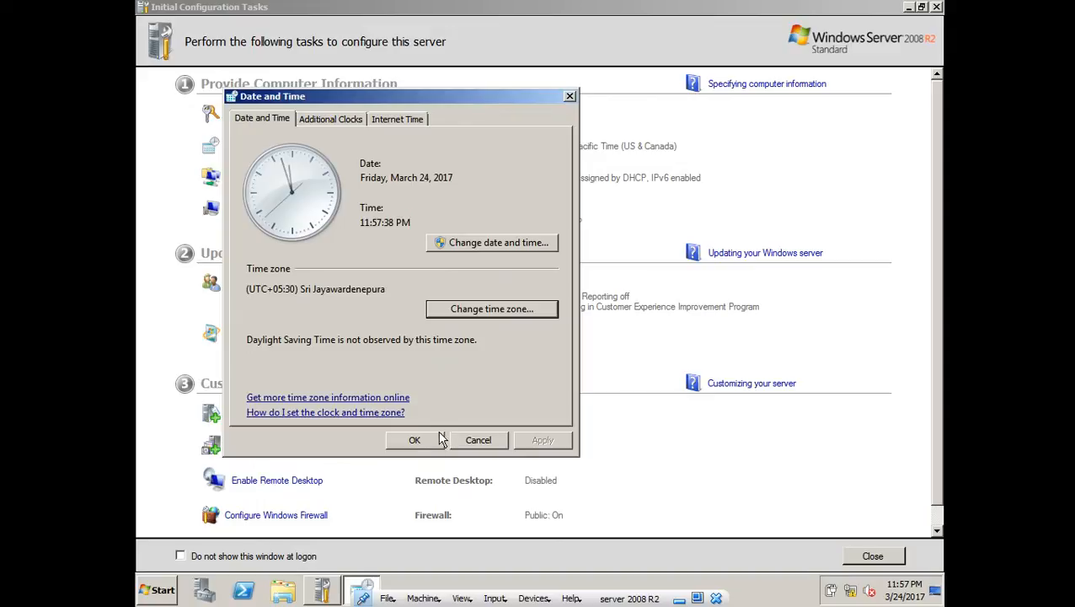
click(414, 440)
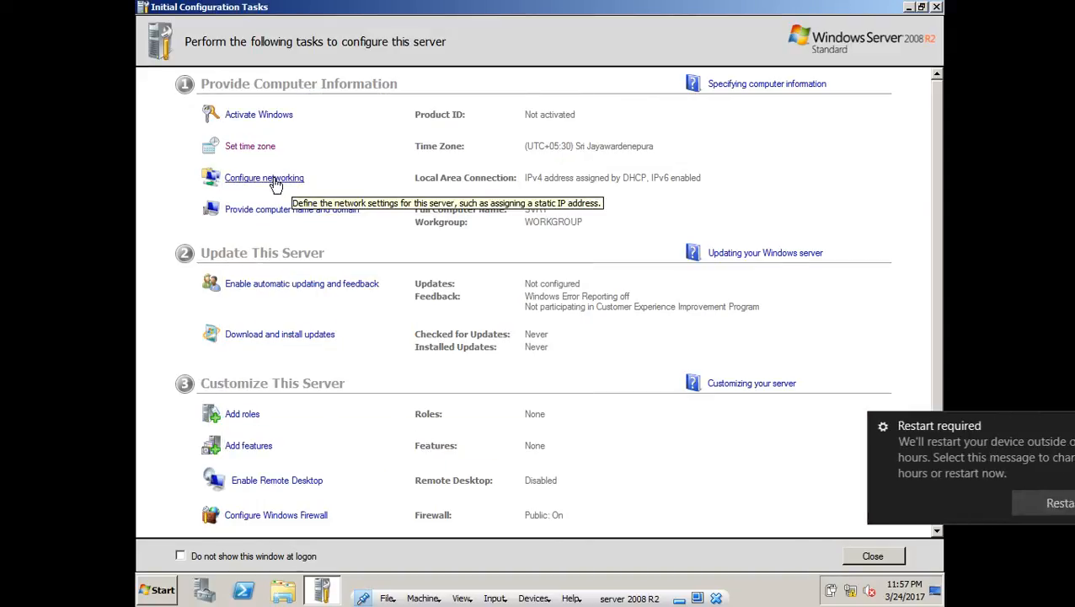
click(276, 184)
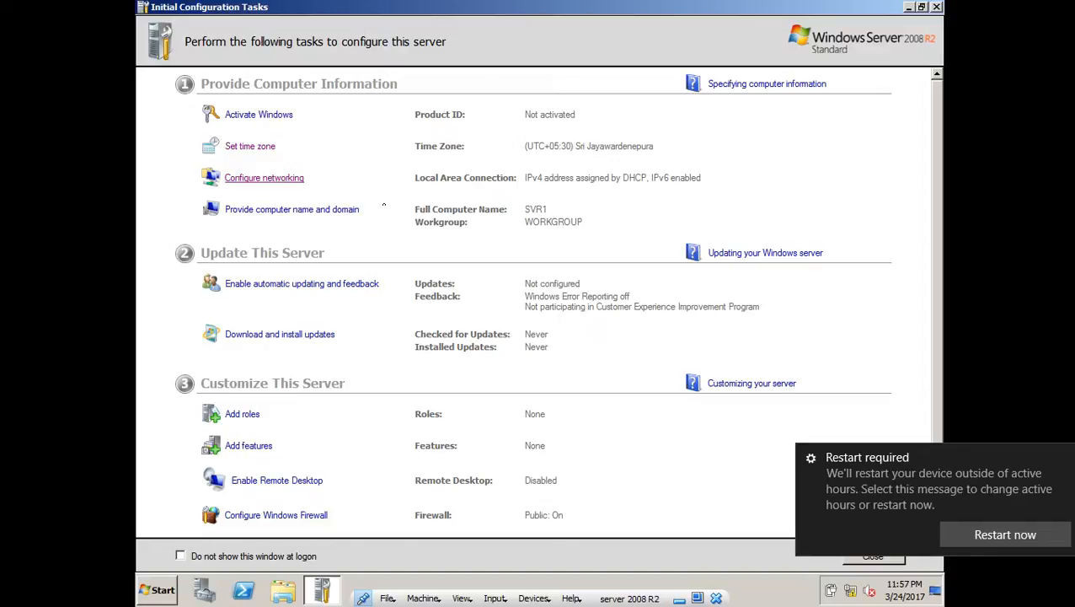
- Open Network Connections, then minimize it and Initial Configuration Tasks to clear the desktop
click(1066, 460)
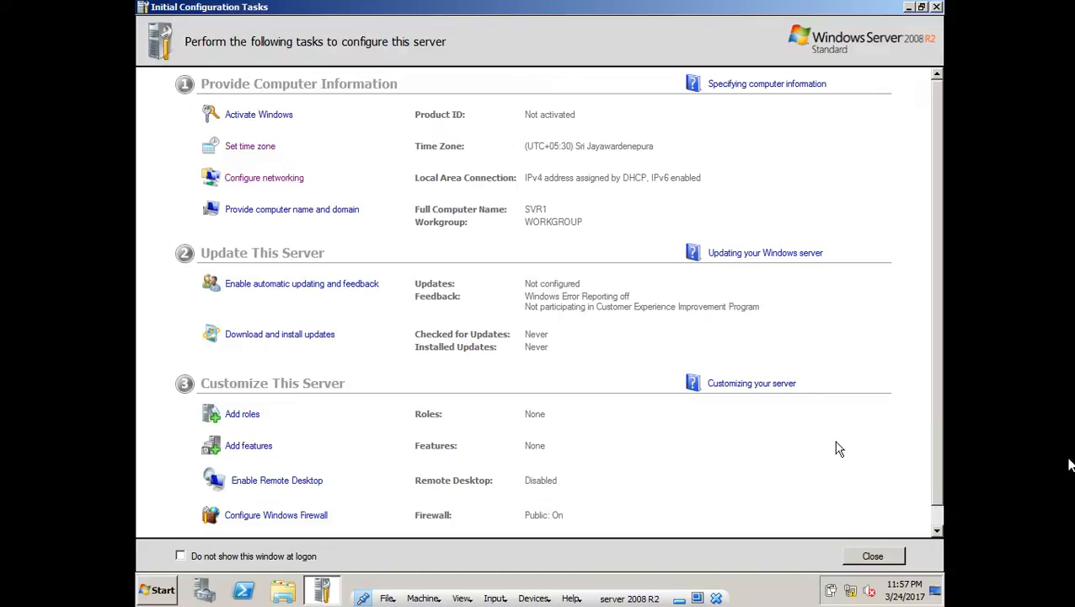
click(267, 180)
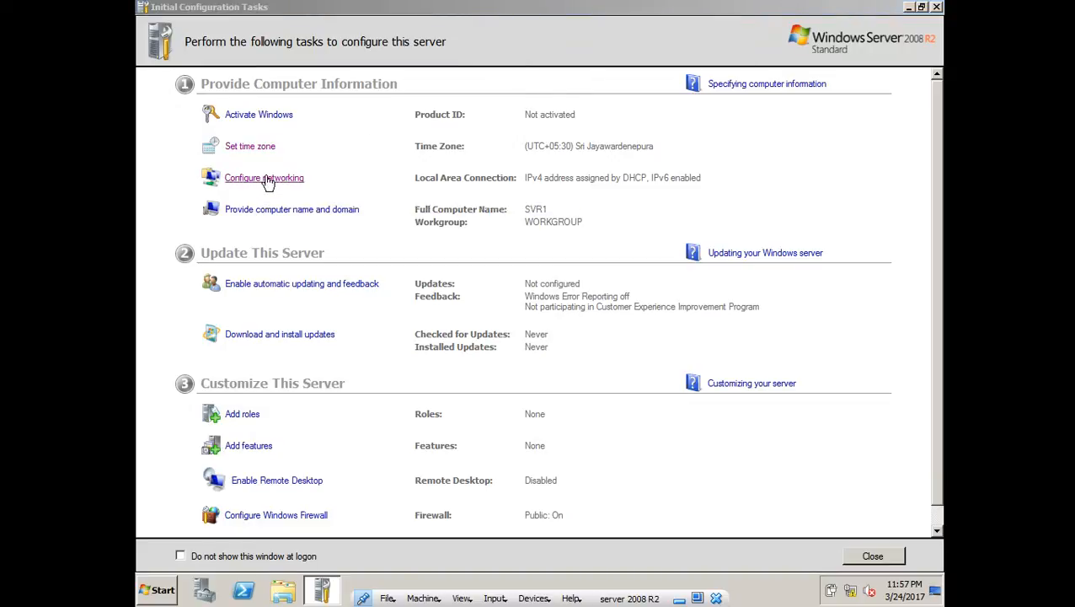
click(914, 9)
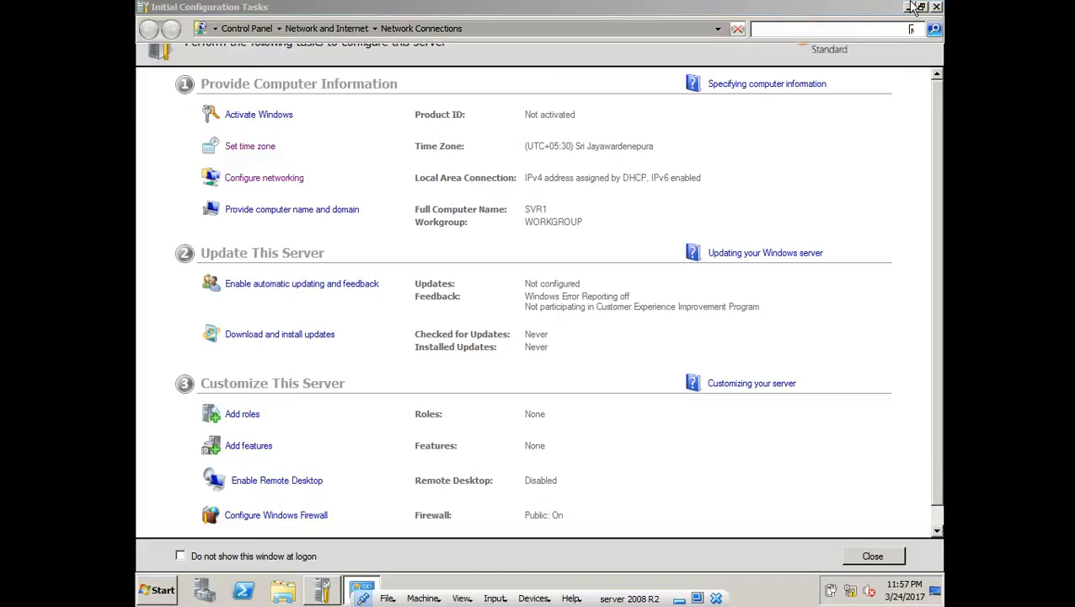
click(912, 9)
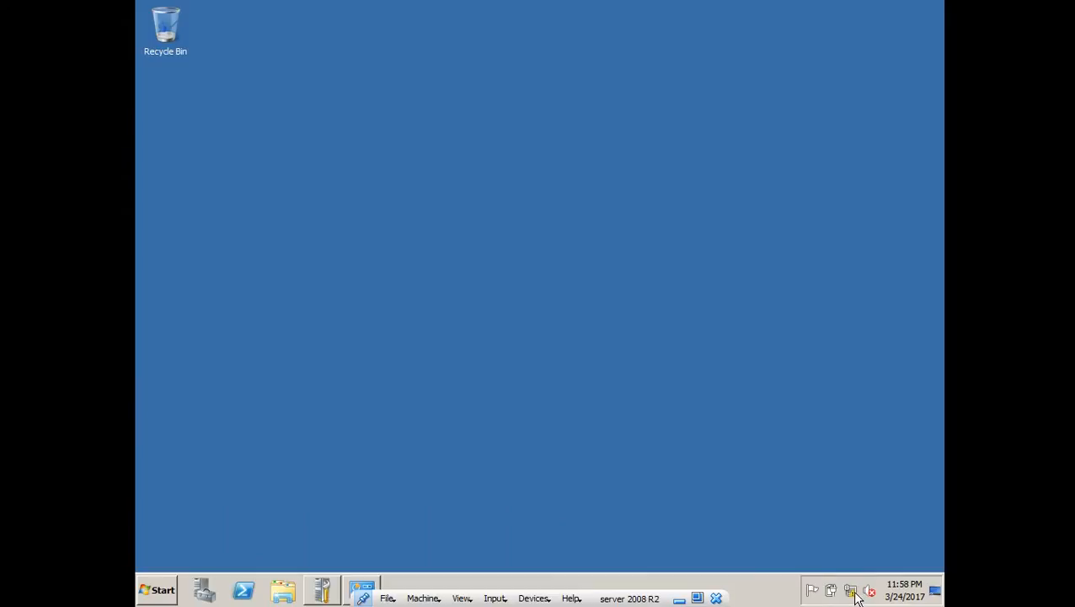
right_click(851, 591)
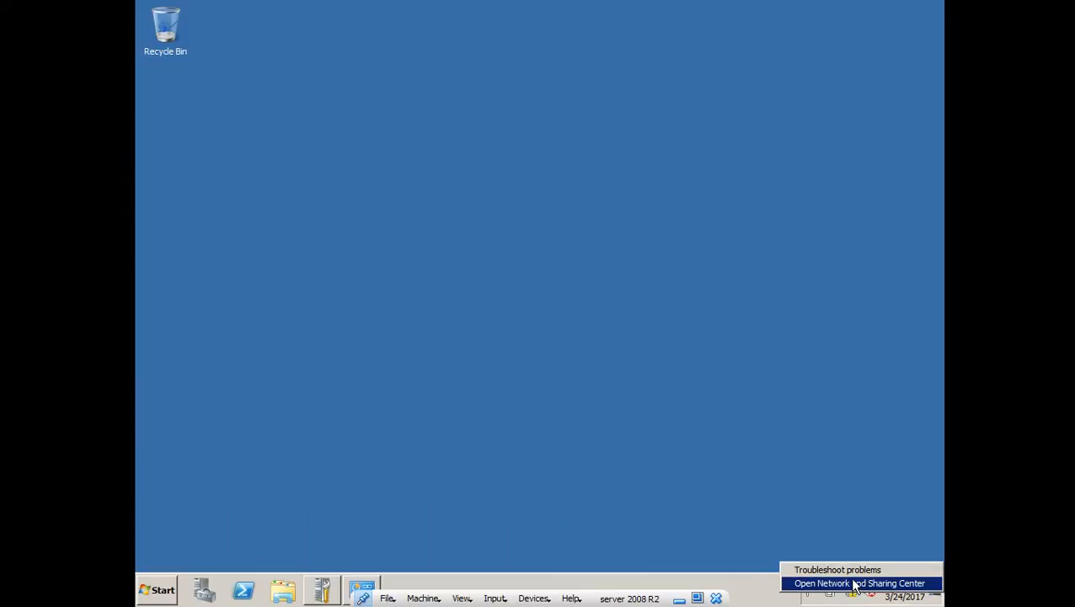
- Open the Network and Sharing Center from the tray network icon and close Network Connections
click(858, 583)
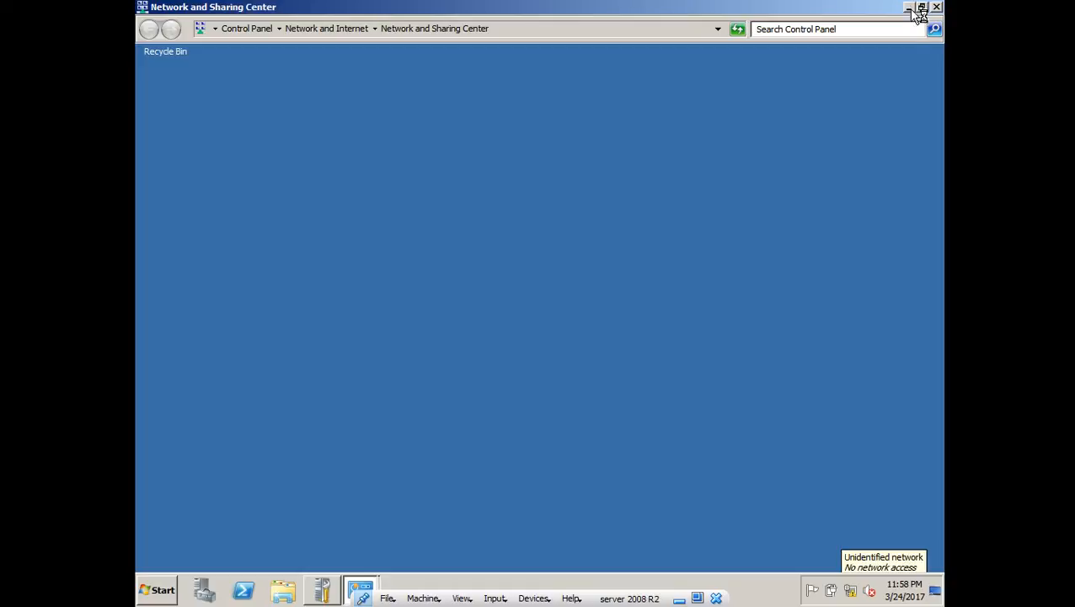
click(360, 588)
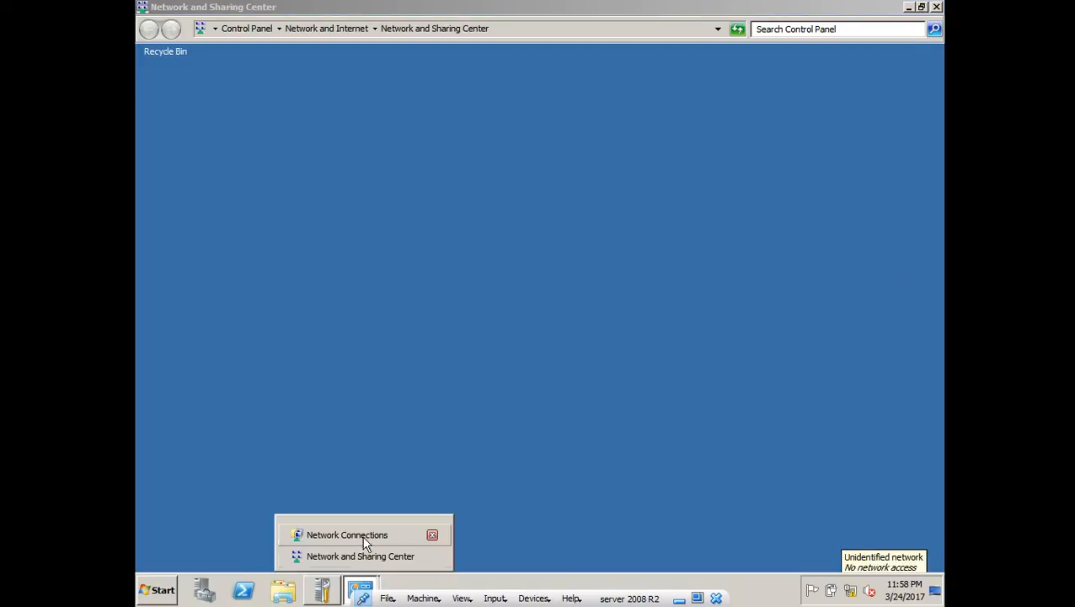
click(362, 555)
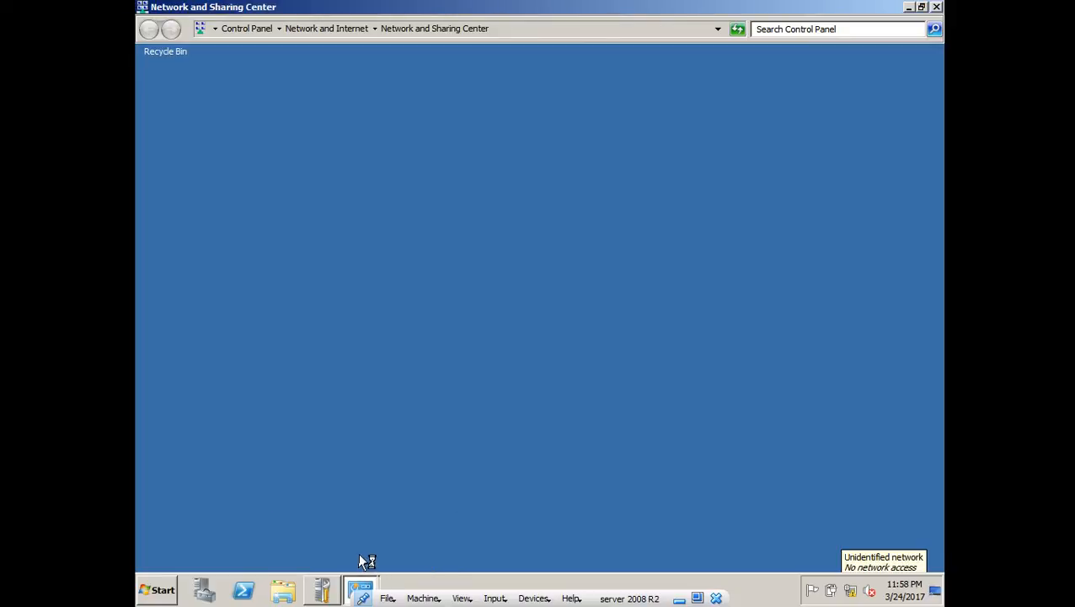
click(363, 589)
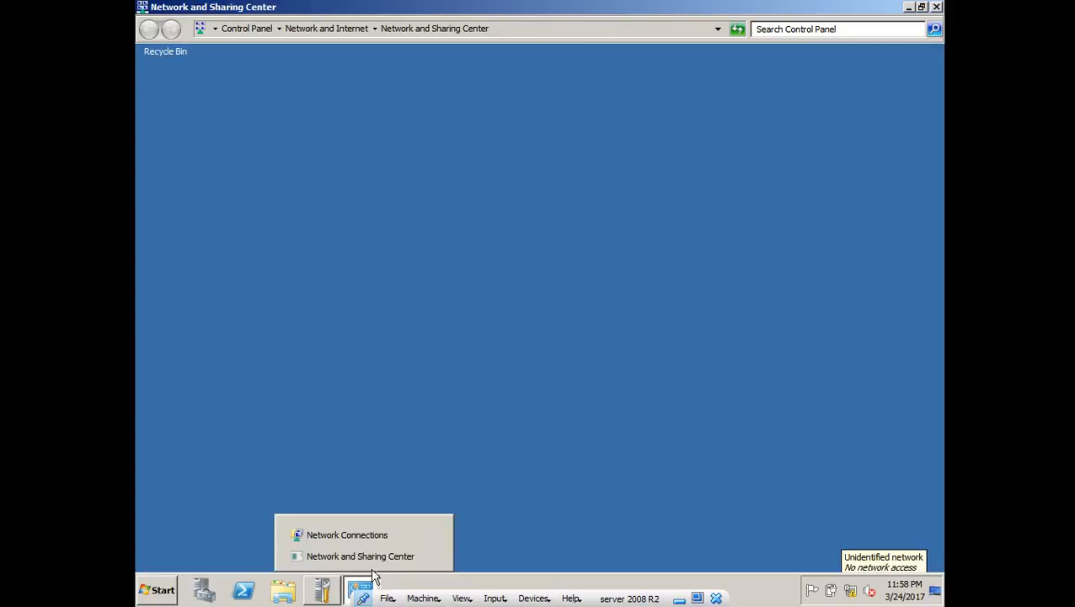
click(432, 535)
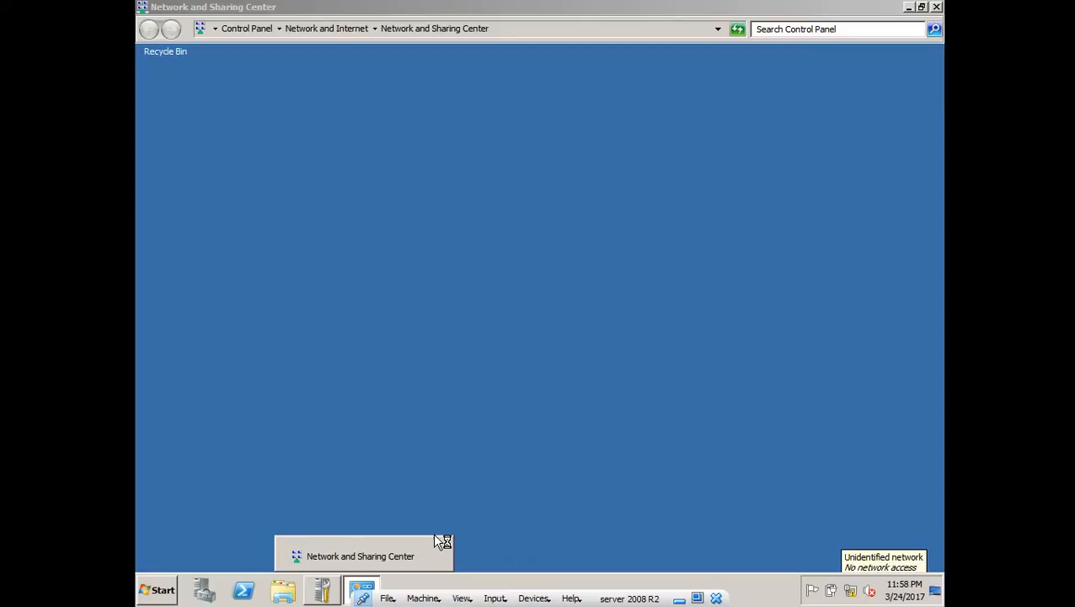
- Minimize Initial Configuration Tasks and switch back to the Network and Sharing Center
click(328, 590)
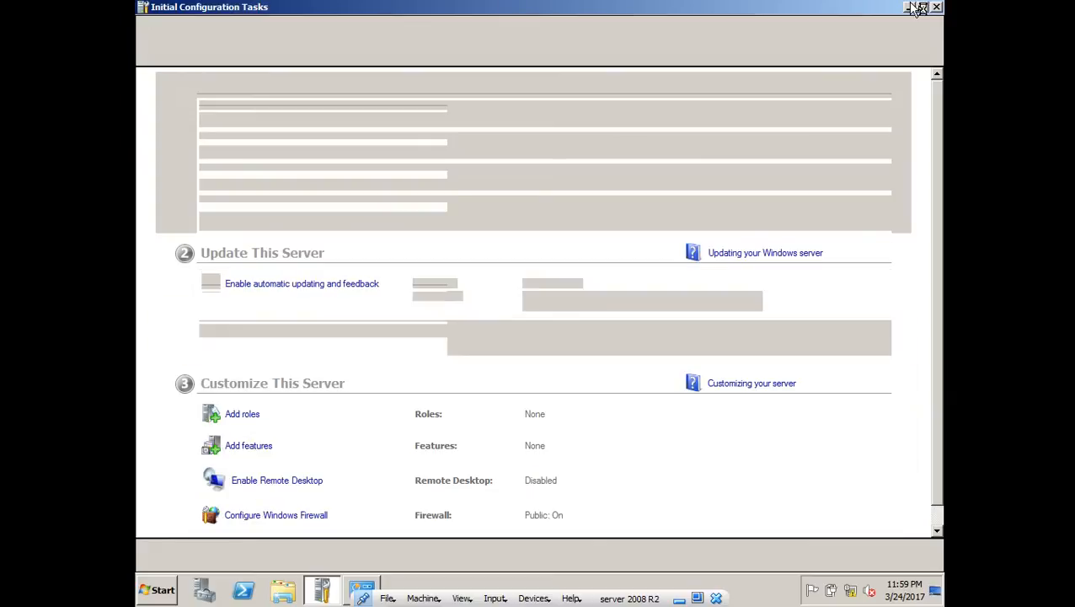
click(911, 7)
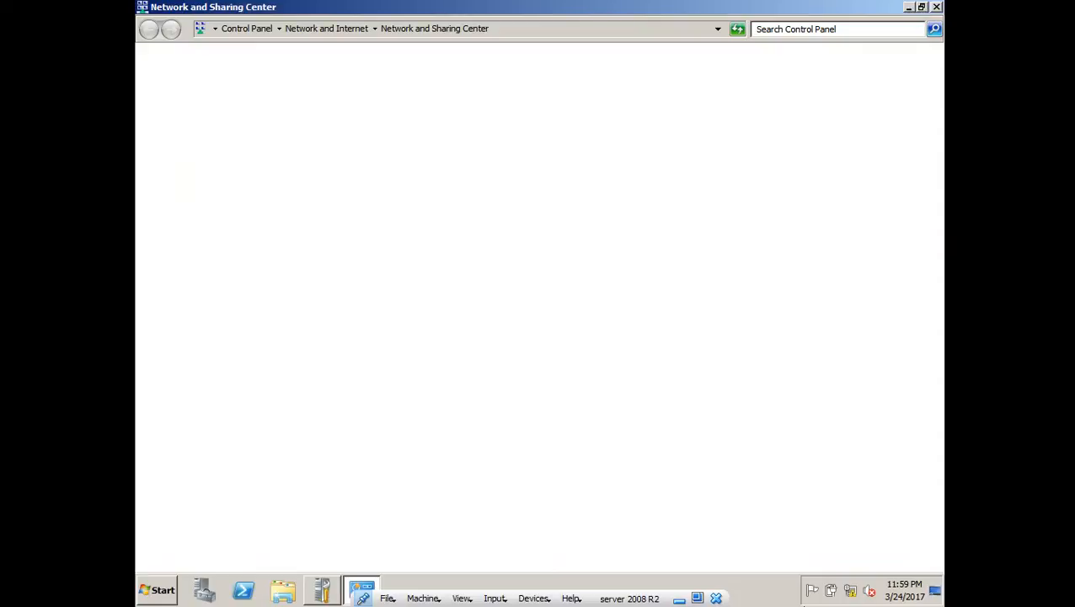
key(alt+Tab)
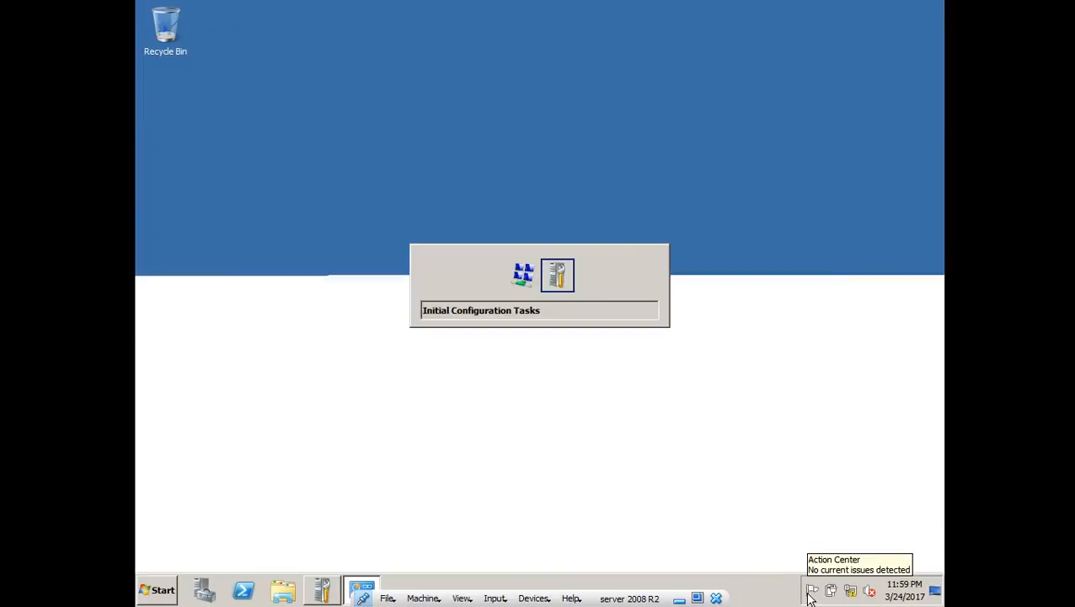
key(alt+Tab)
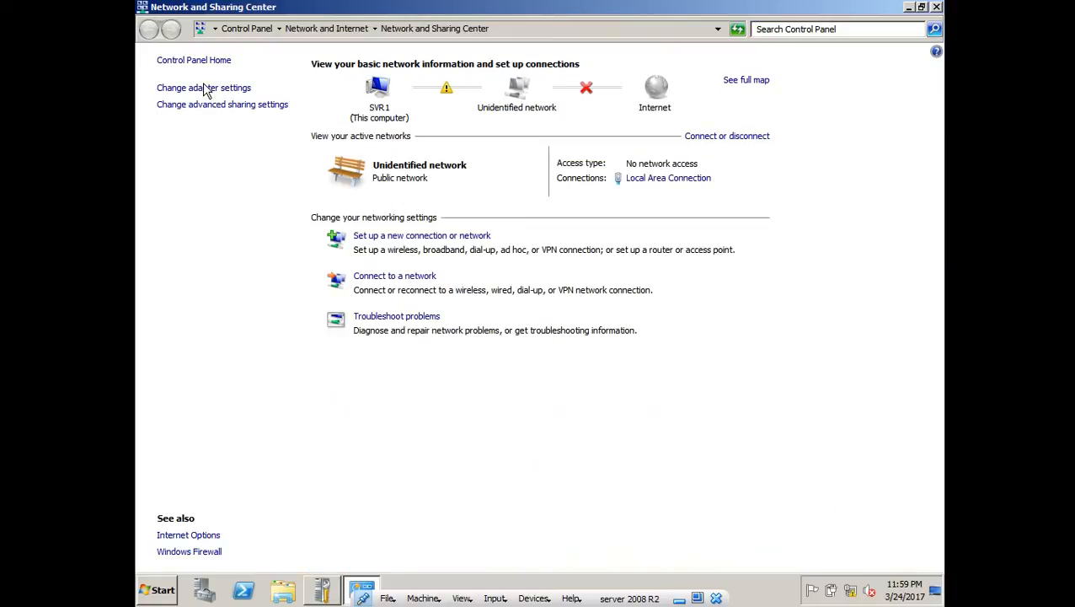
- Open the Local Area Connection's Properties from the network adapter settings
click(205, 89)
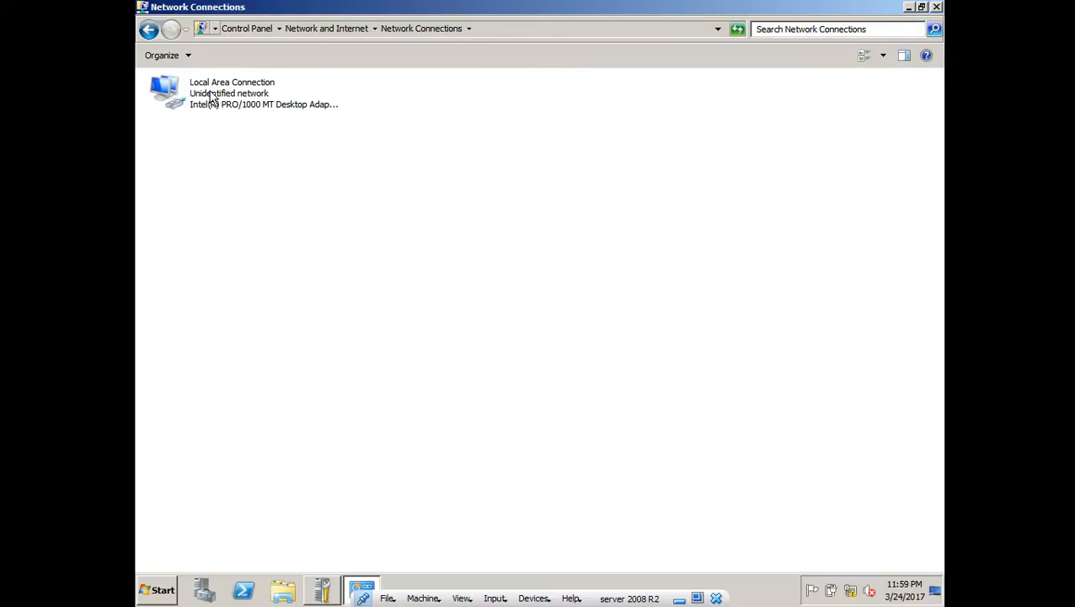
click(211, 97)
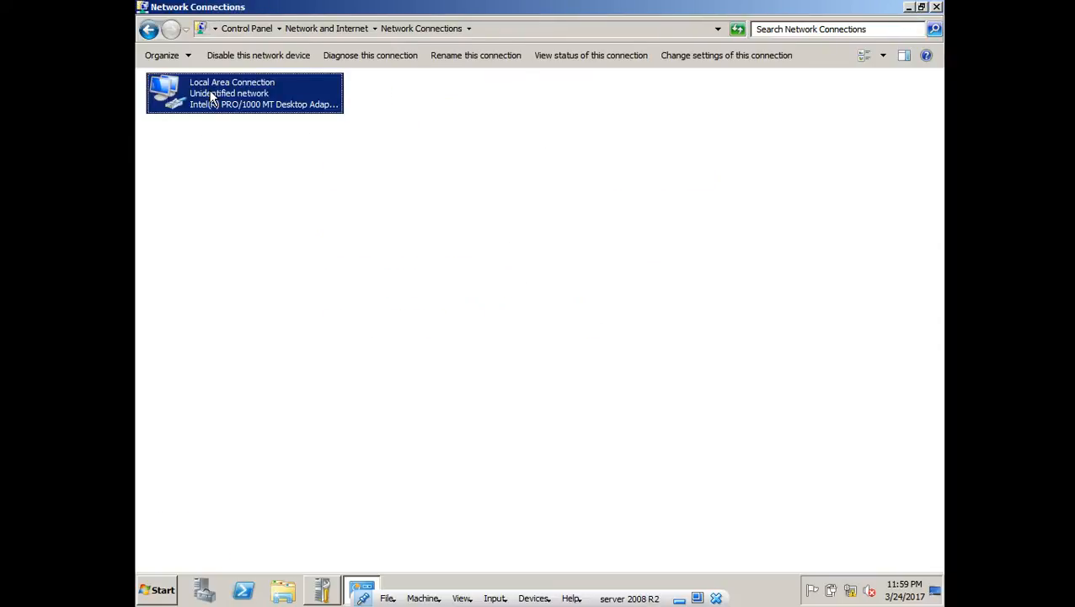
right_click(209, 90)
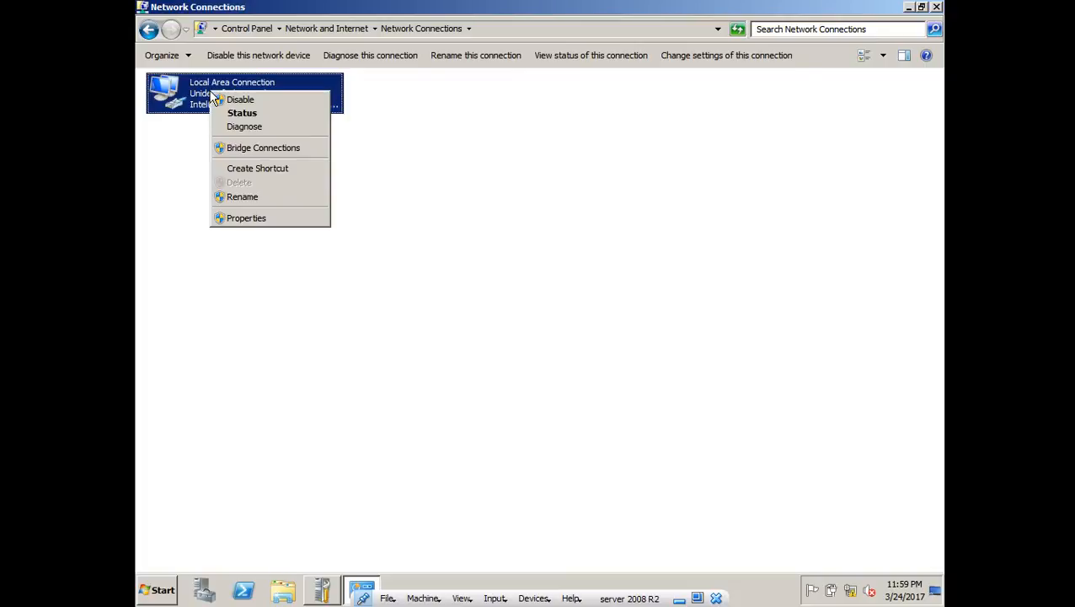
click(241, 219)
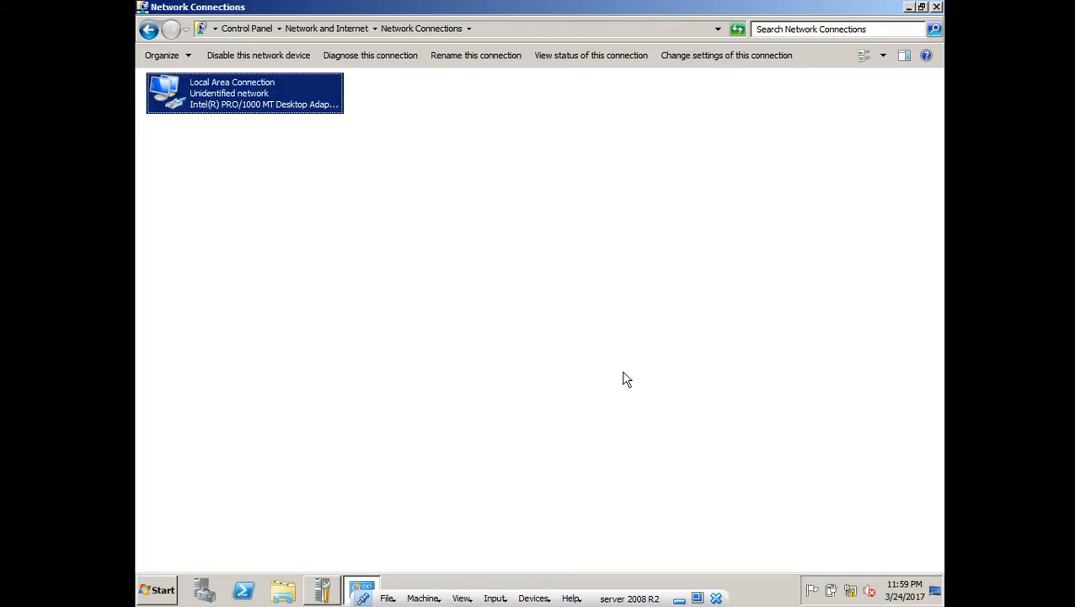
- Minimize Network Connections, refresh the desktop, and restore the window from the taskbar preview
click(909, 8)
right_click(536, 186)
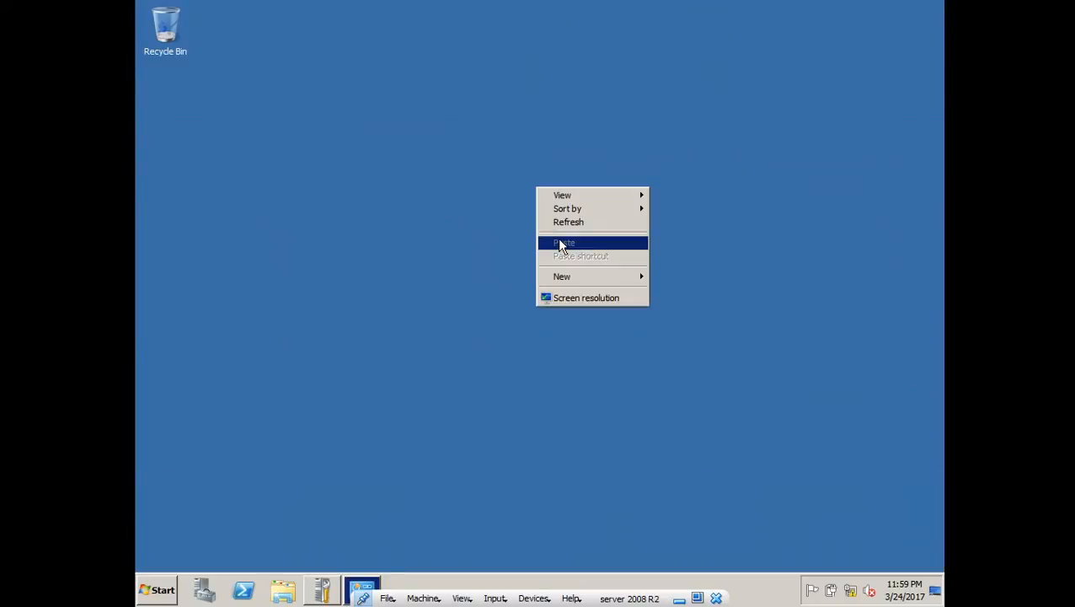
click(570, 221)
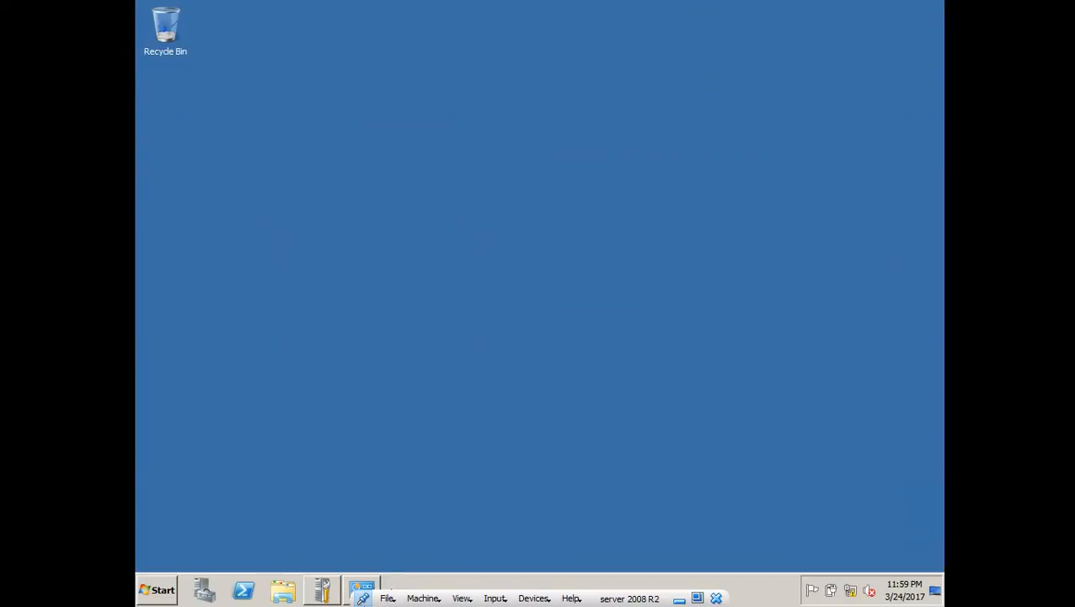
mouse_move(358, 587)
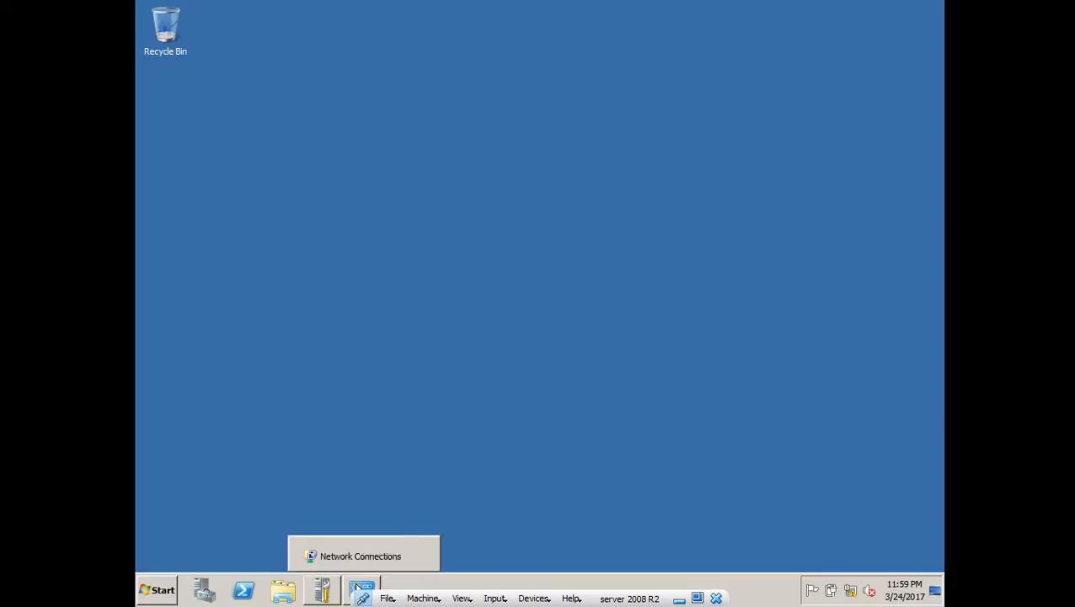
click(360, 556)
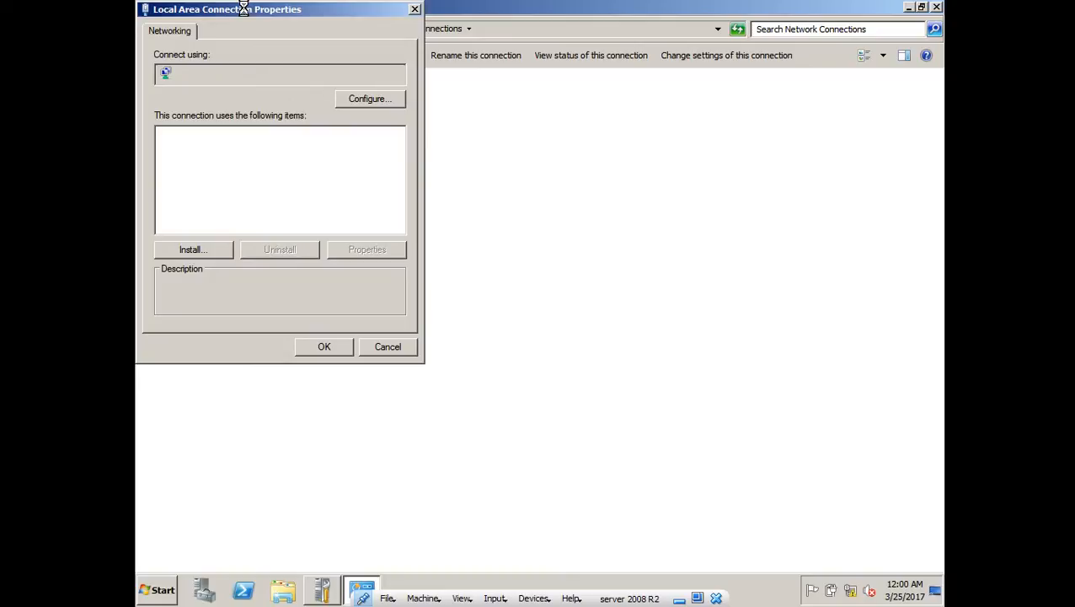
- Uncheck Internet Protocol Version 6 and open the TCP/IPv4 Properties
drag(248, 16, 295, 29)
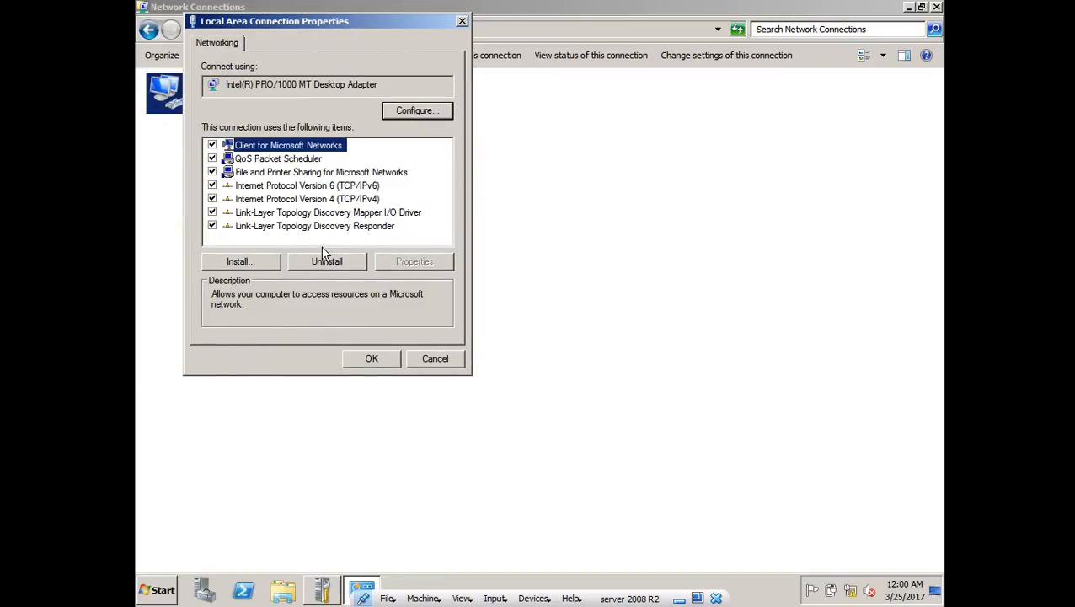
click(349, 202)
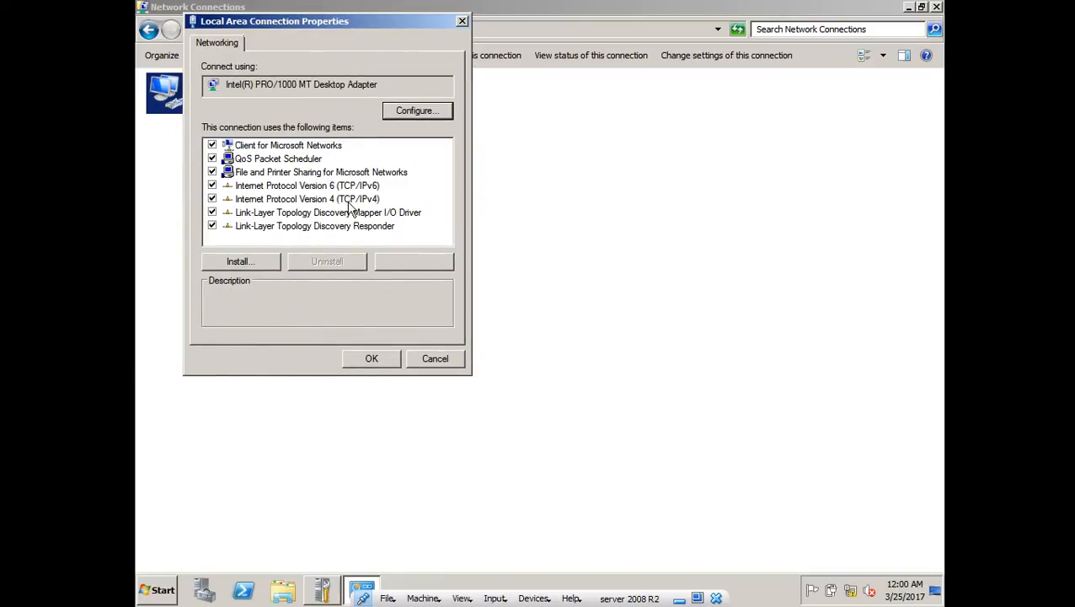
click(261, 186)
click(212, 185)
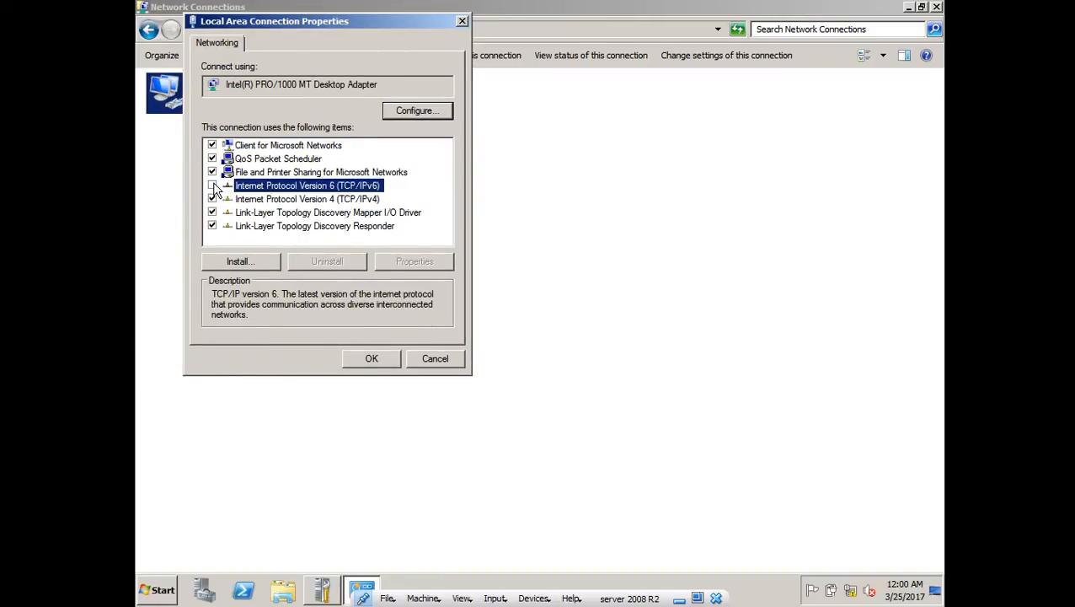
click(303, 203)
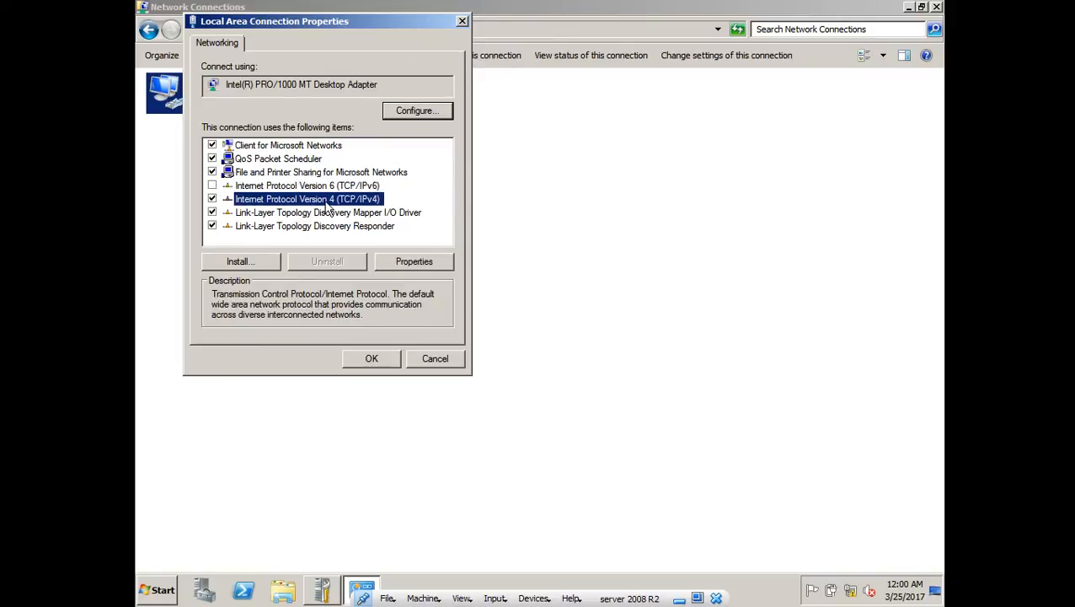
click(419, 262)
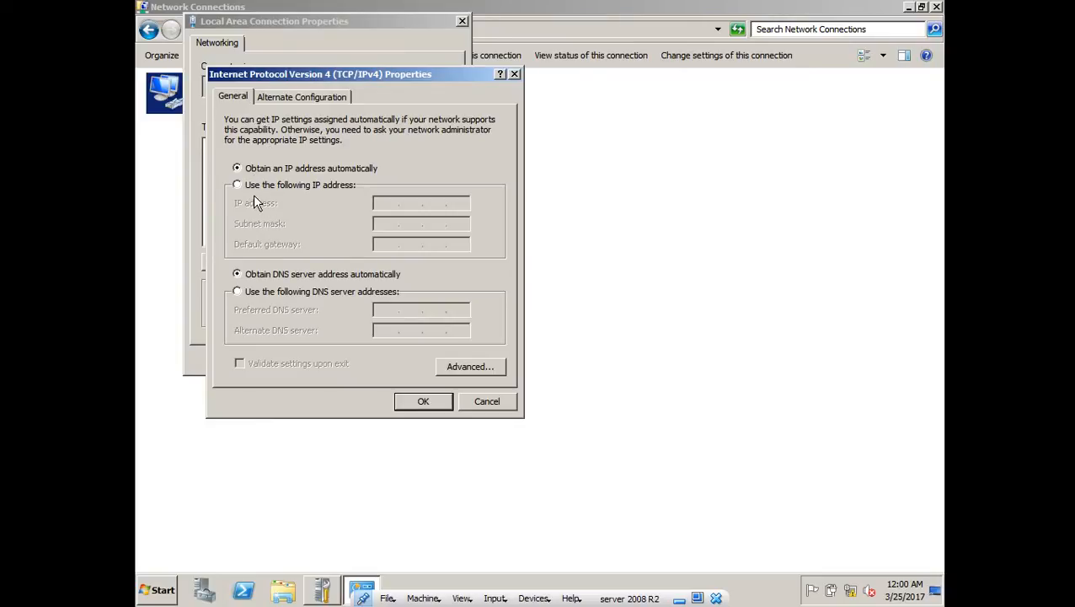
- Use a manual address: IP 192.168.1.2, mask 255.255.255.0, gateway 192.168.1.1
click(263, 187)
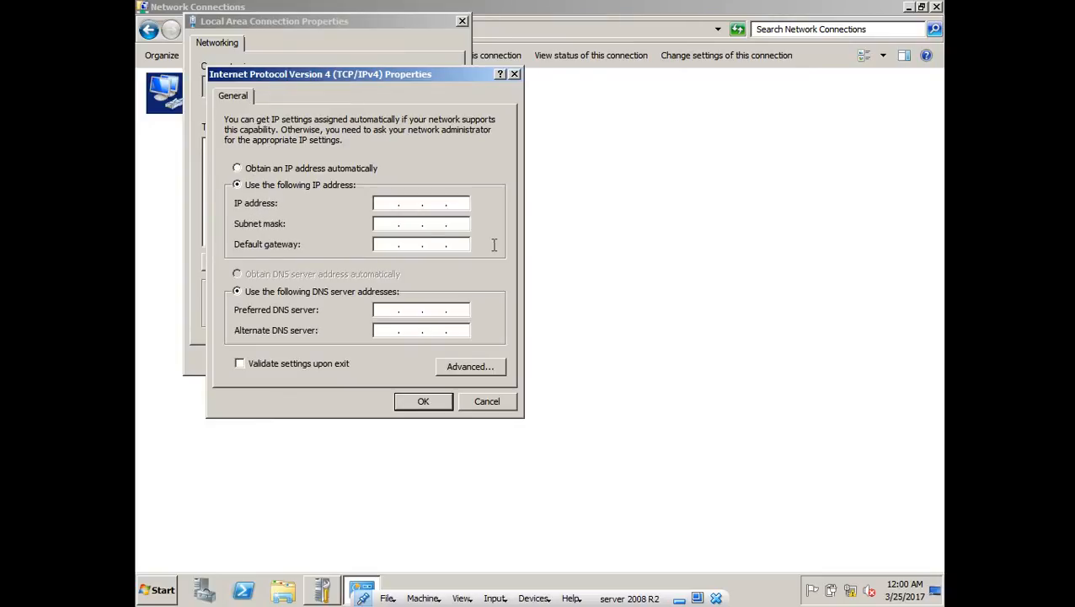
click(385, 207)
text(192 . 168 . 1 . 2)
click(391, 220)
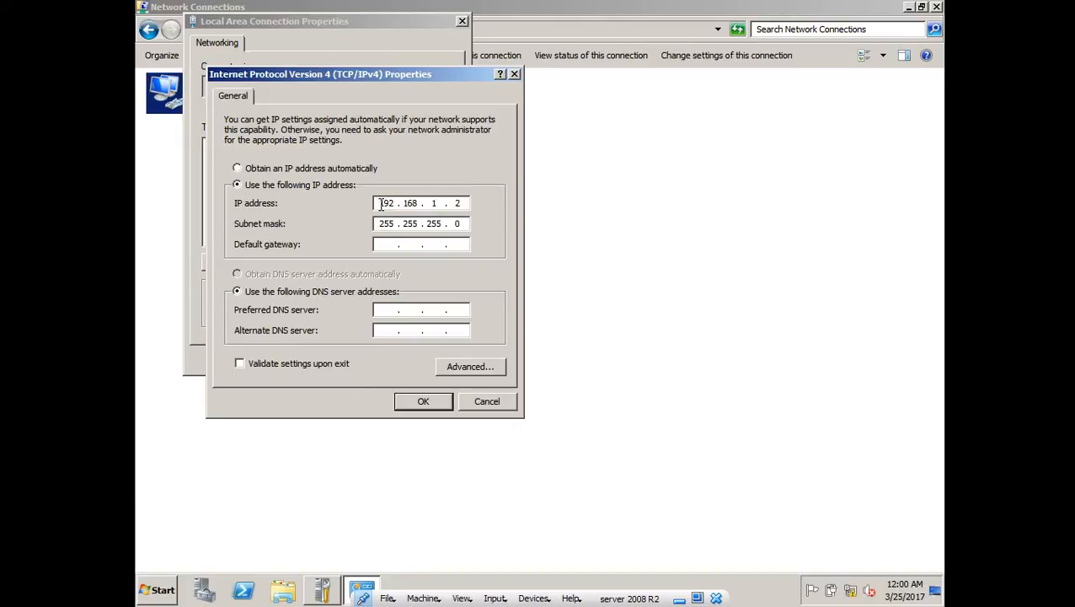
double_click(405, 226)
click(429, 226)
text(192)
- Enter DNS servers 192.168.1.2 and 127.0.0.1 and confirm the IPv4 settings
text(192 . 168)
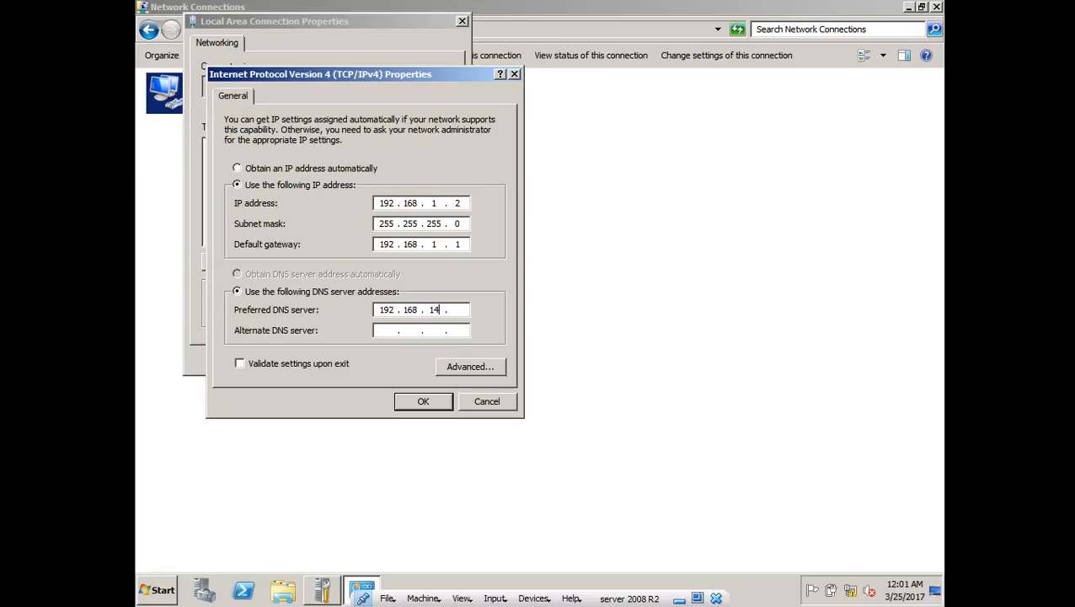
key(BackSpace)
key(BackSpace)
key(BackSpace)
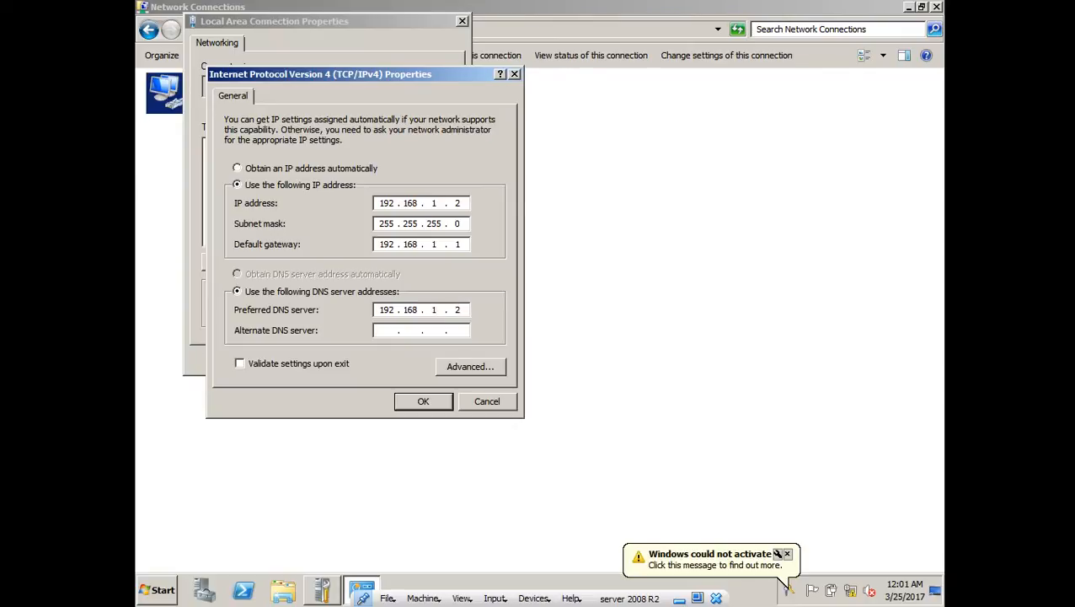
click(401, 332)
text(12)
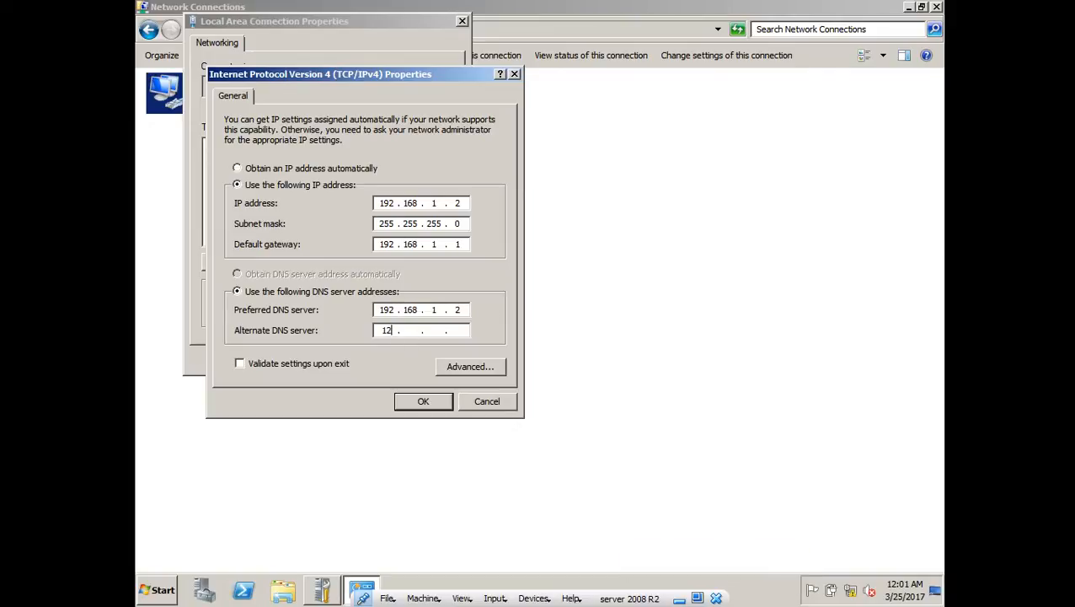
text(7)
click(409, 403)
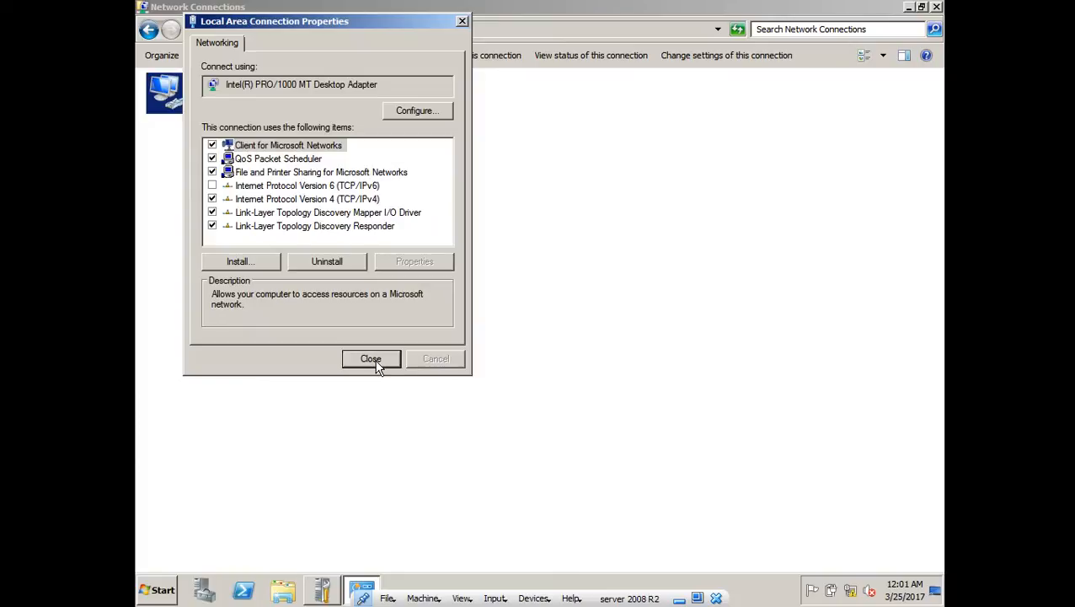
- Close the connection dialogs, refresh the desktop, and open System Properties from Initial Configuration Tasks
click(371, 359)
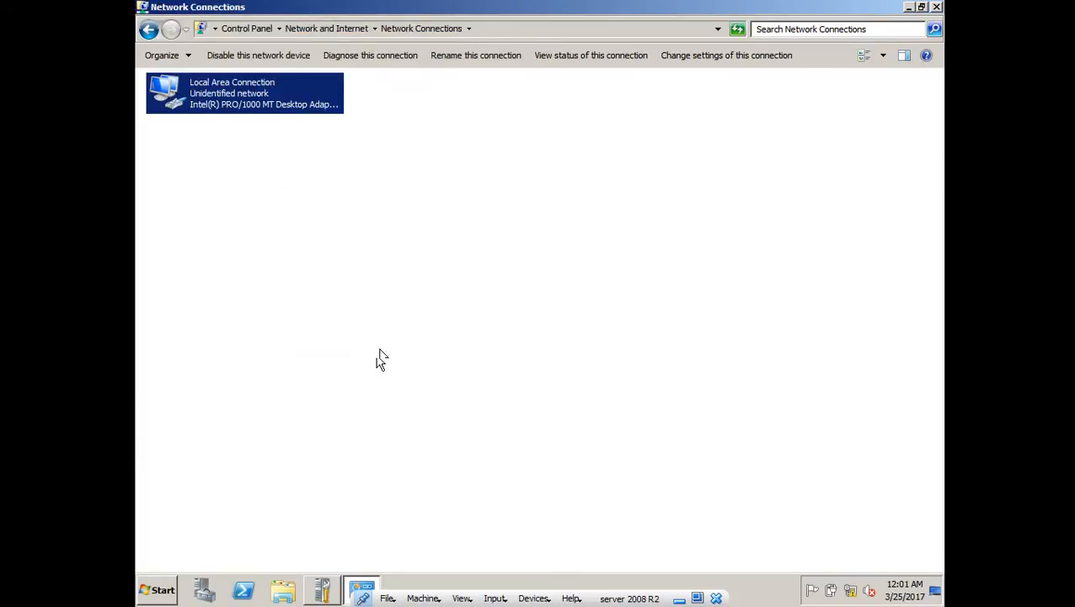
click(935, 7)
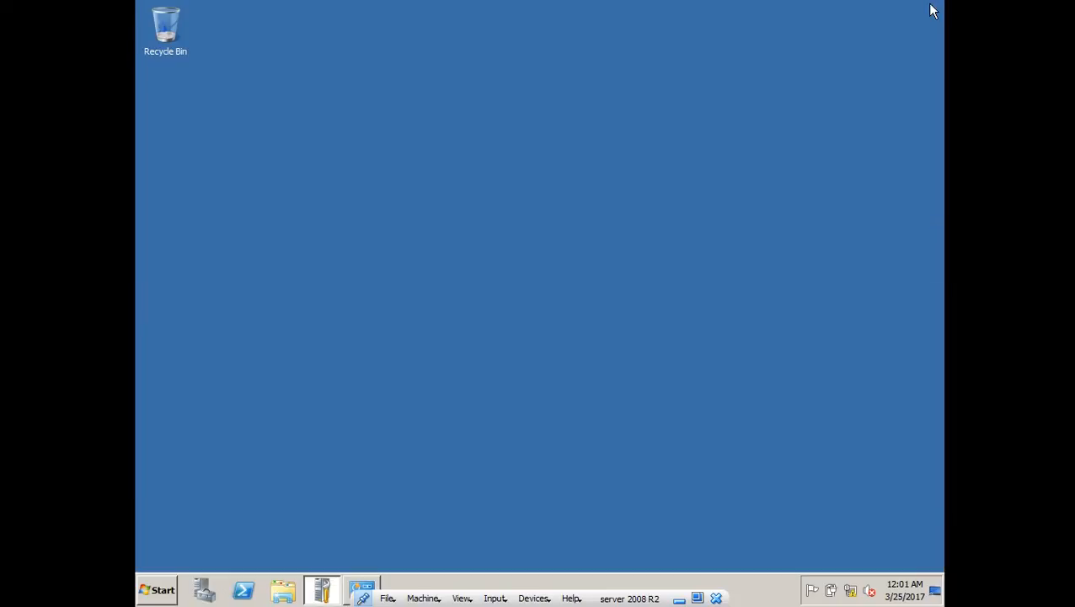
right_click(657, 164)
click(699, 200)
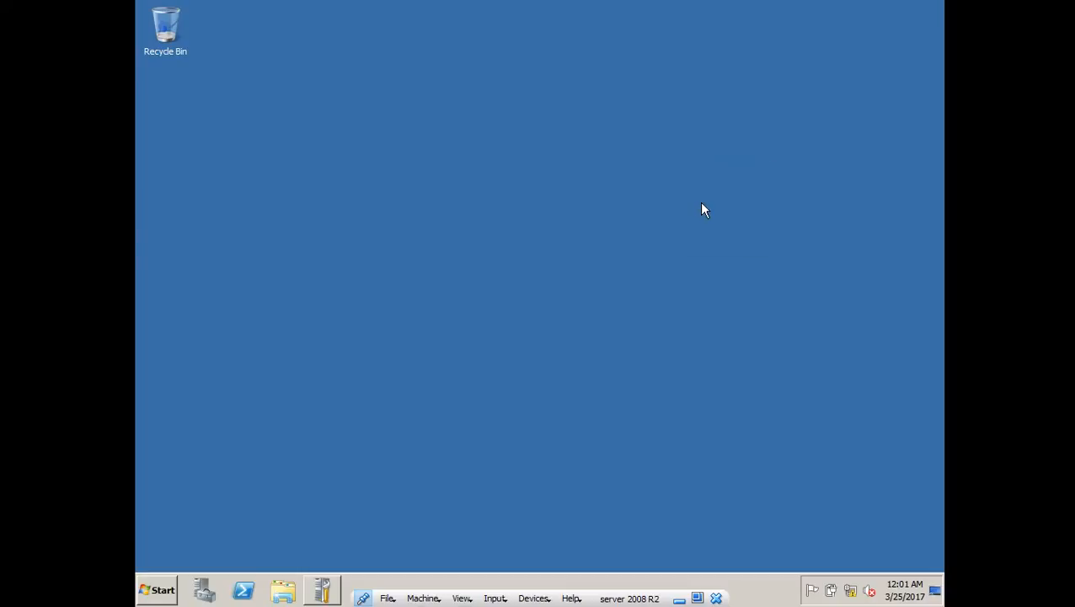
click(321, 591)
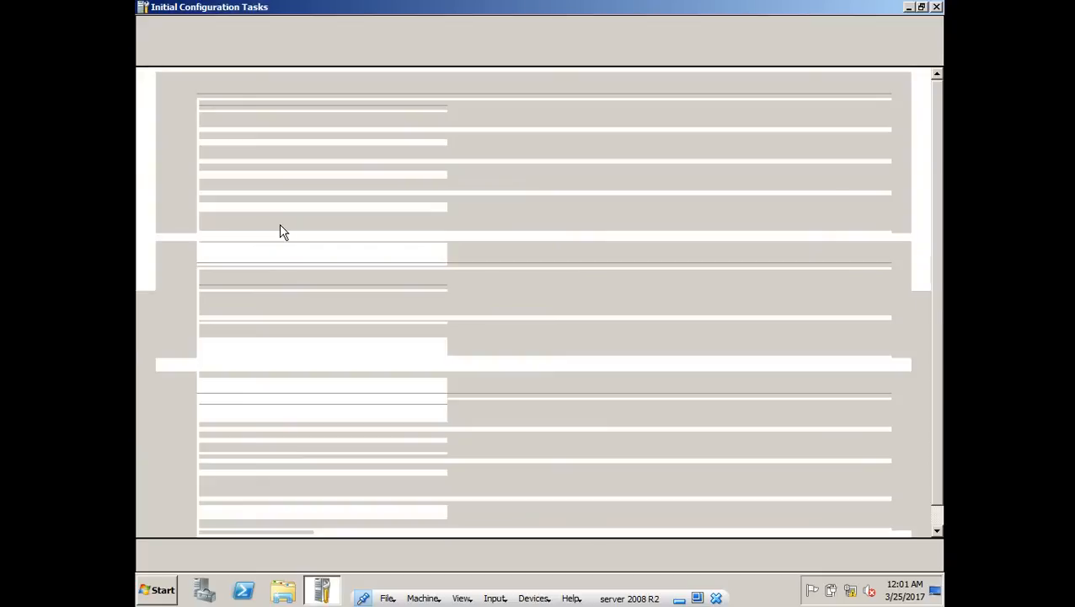
scroll(282, 234, down, 3)
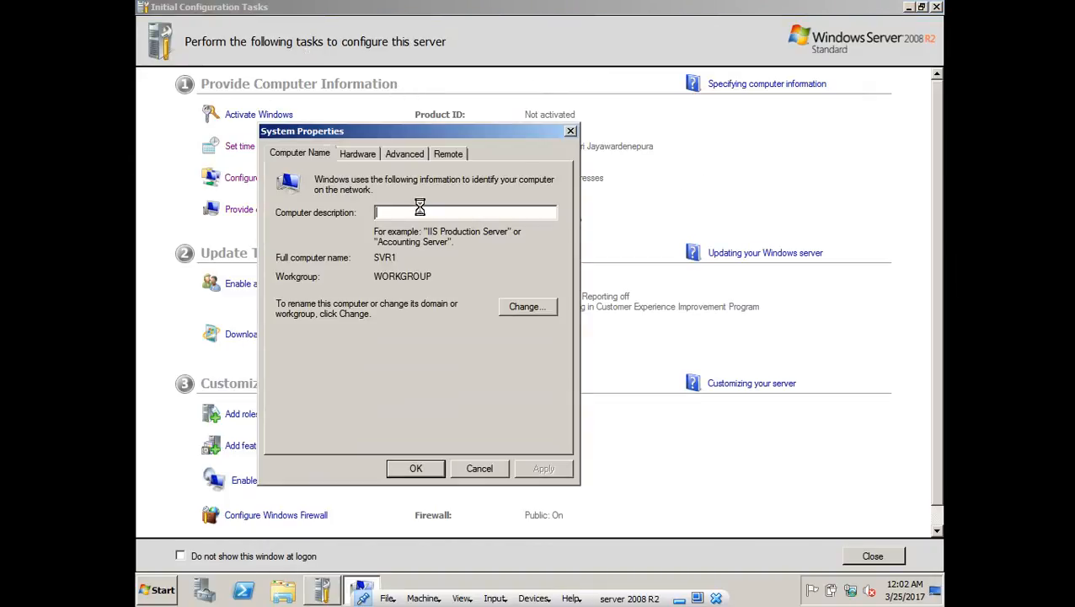
click(360, 155)
- On the Remote tab, allow Remote Desktop from computers running any version and apply
click(286, 160)
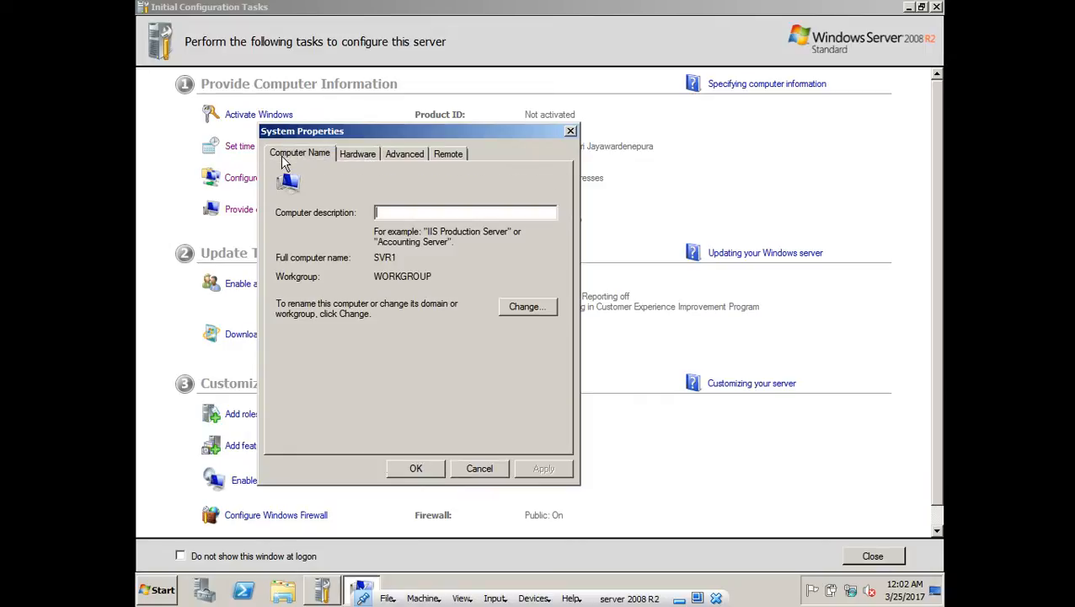
click(452, 156)
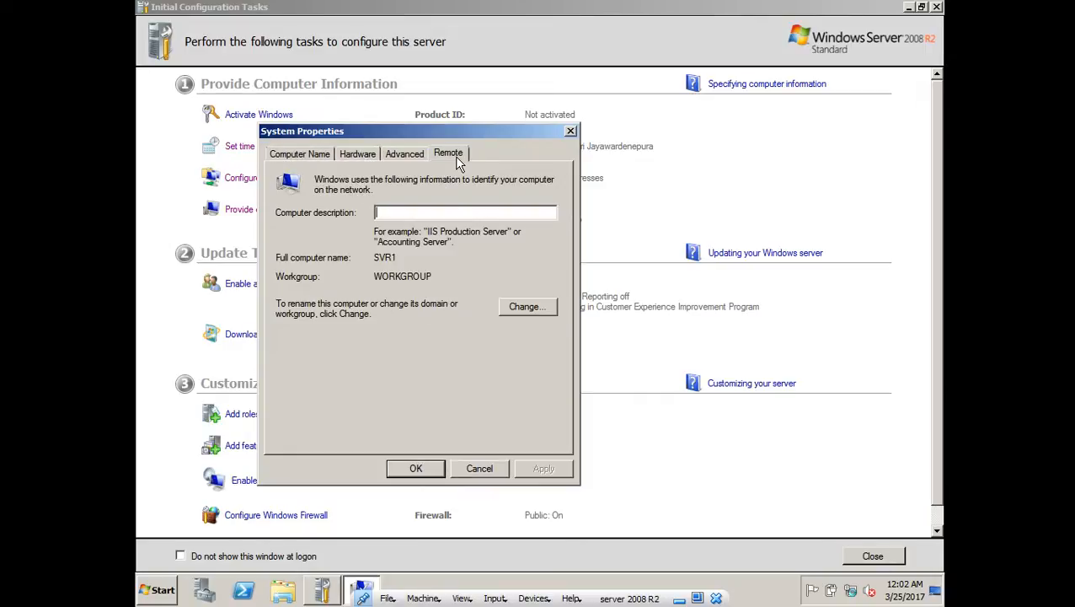
click(341, 363)
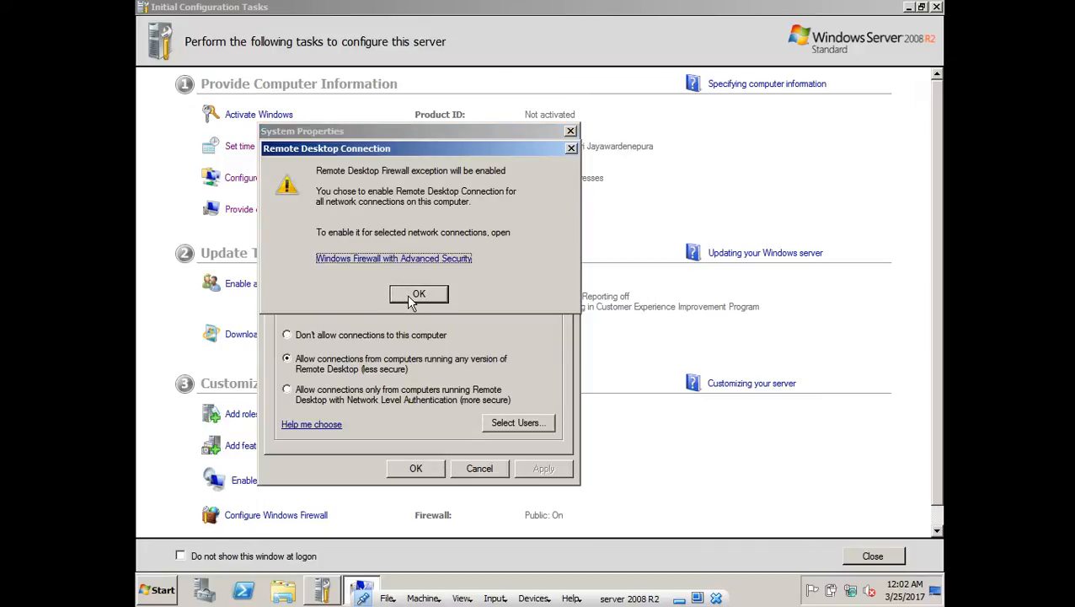
click(413, 297)
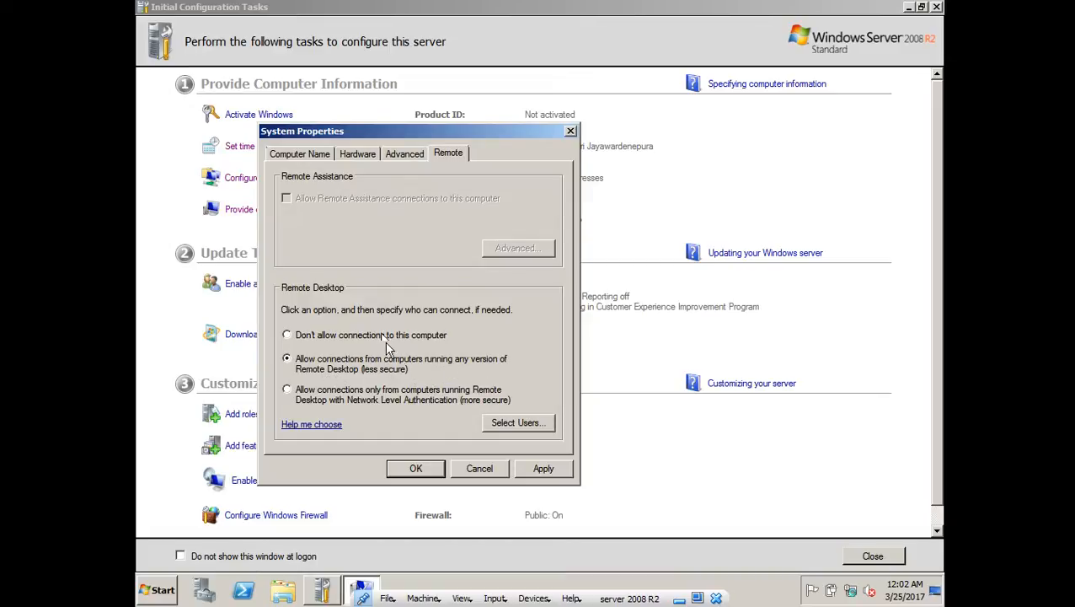
click(534, 468)
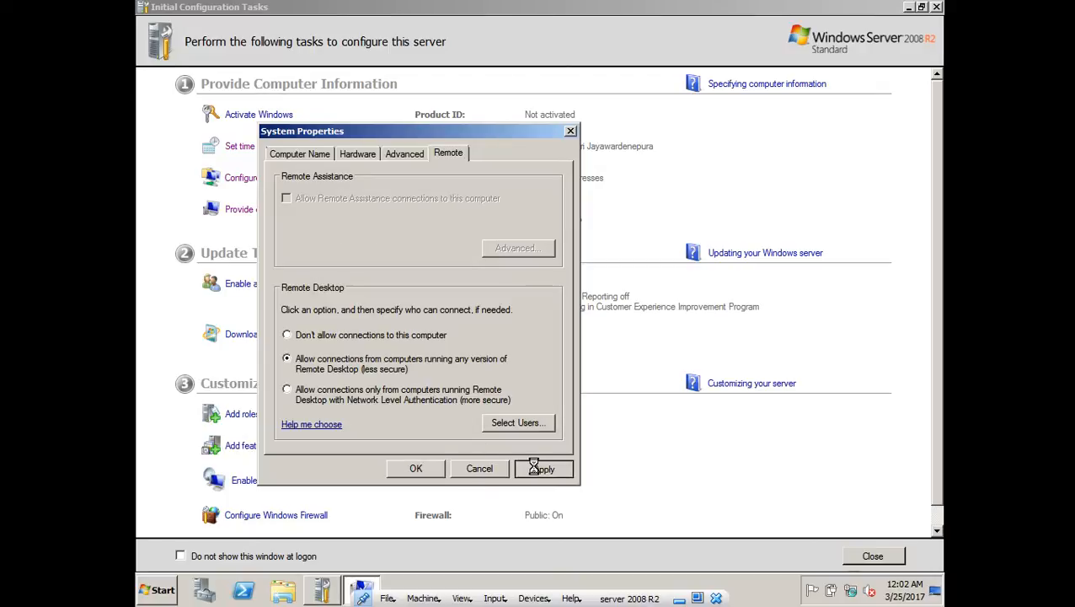
click(421, 470)
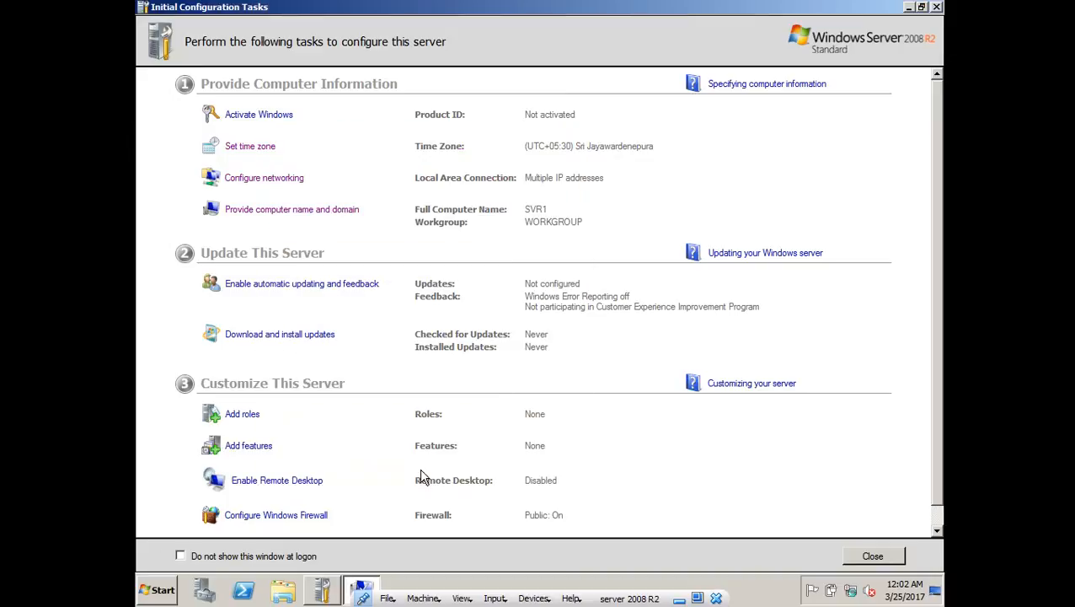
- Refresh Initial Configuration Tasks until it shows 192.168.1.2 and Remote Desktop Enabled
scroll(420, 474, down, 1)
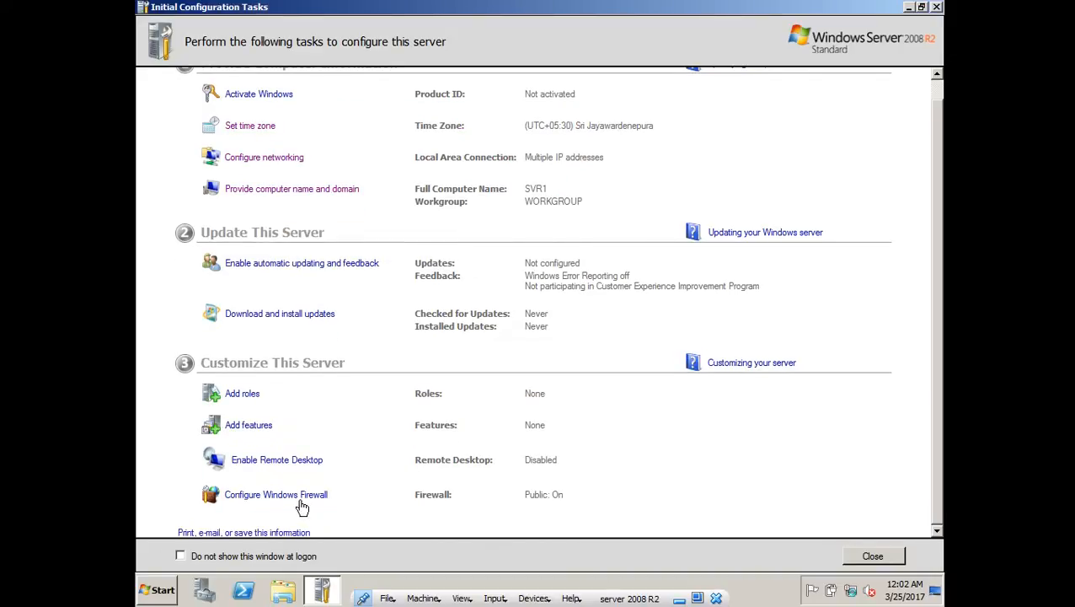
click(318, 195)
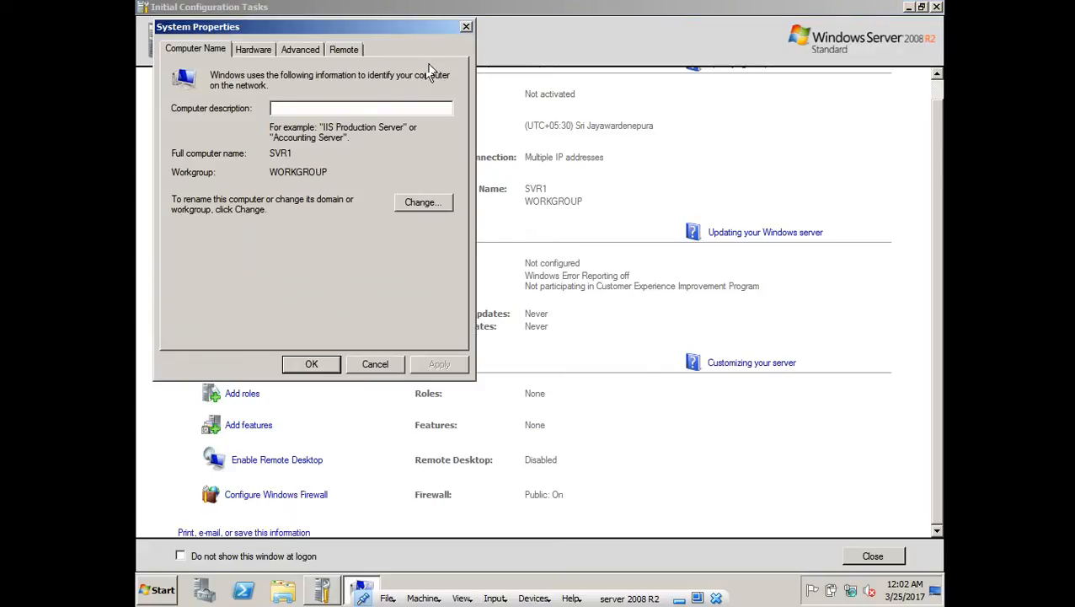
click(466, 30)
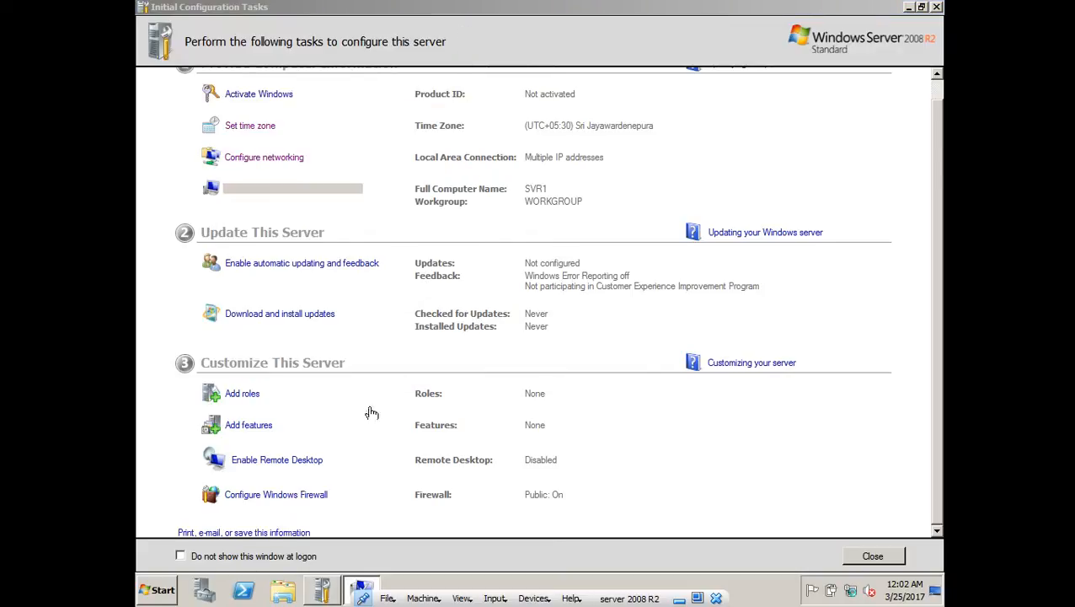
click(300, 462)
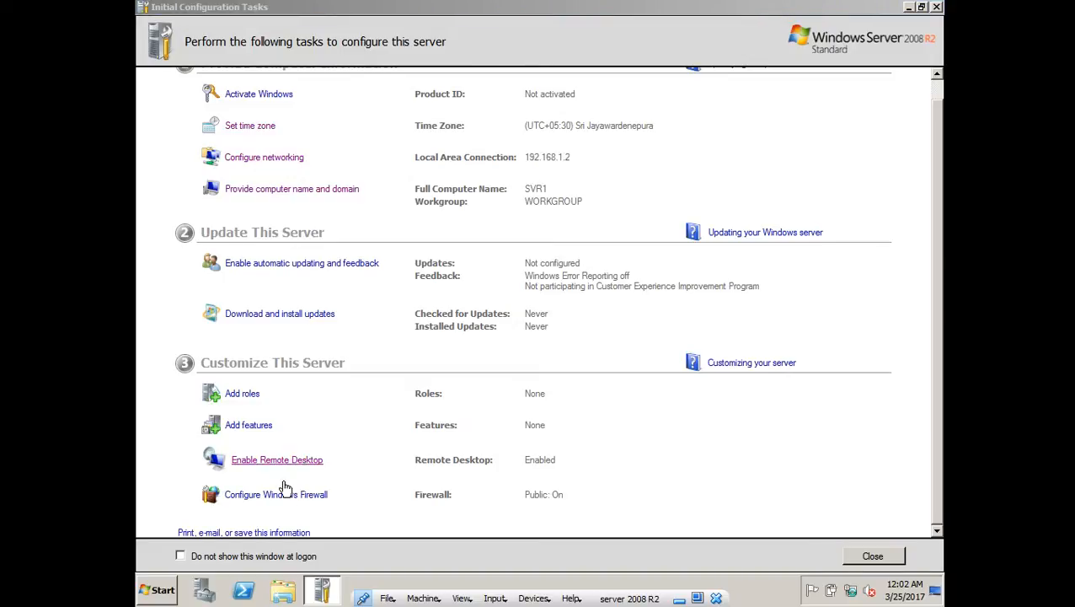
click(909, 9)
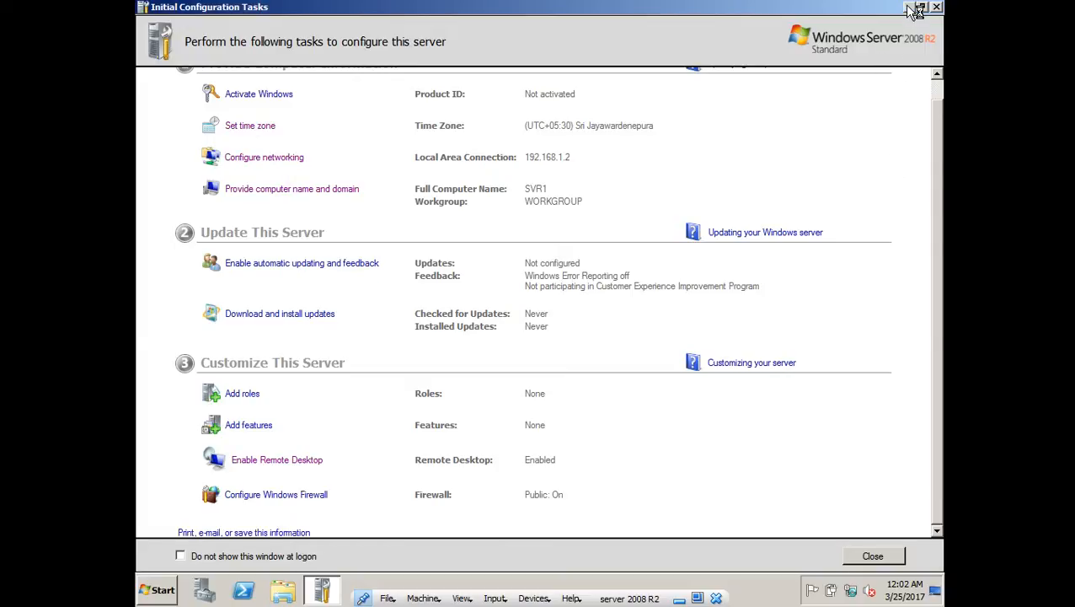
click(914, 10)
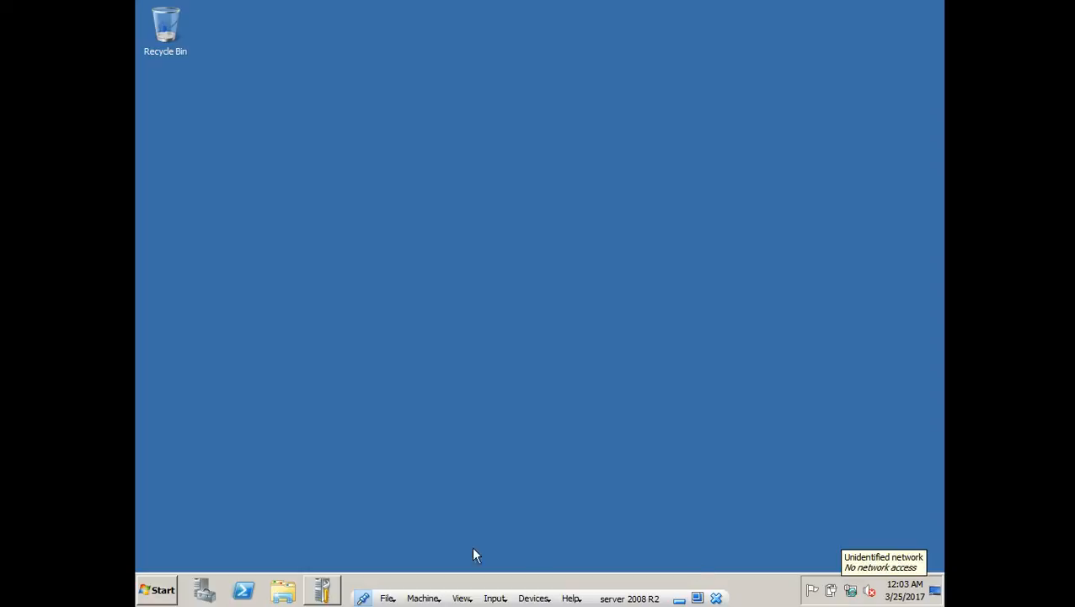
click(322, 592)
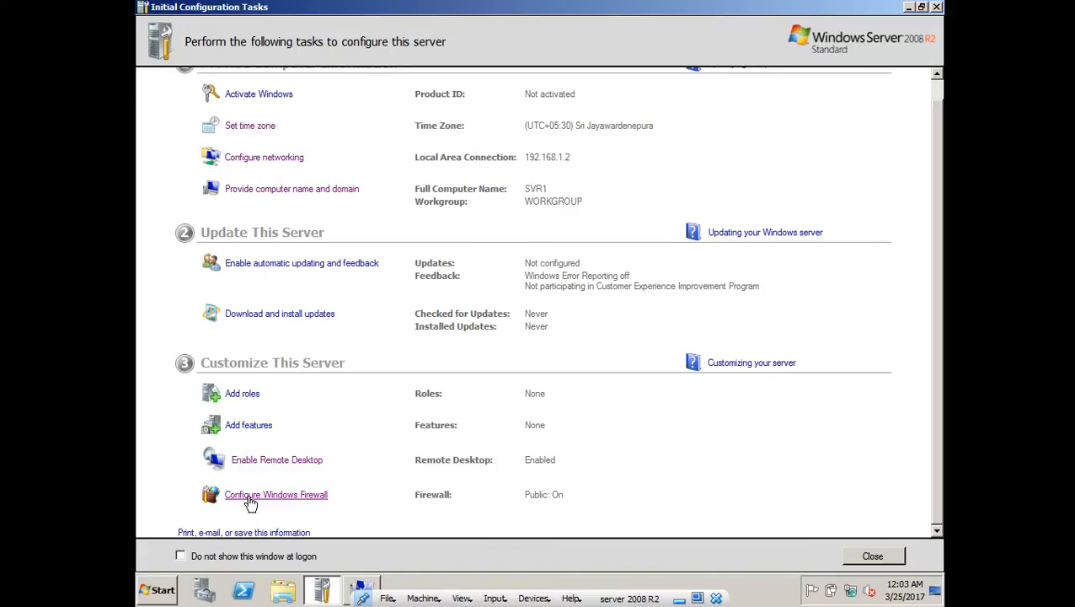
- Turn off Windows Firewall for home/work and public networks and apply
click(293, 494)
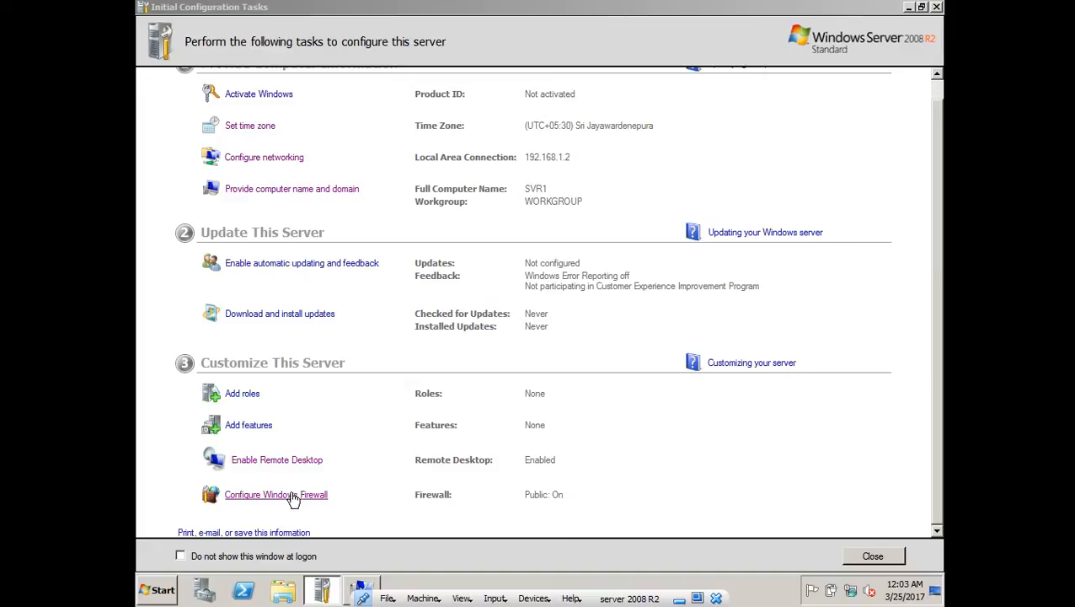
click(909, 9)
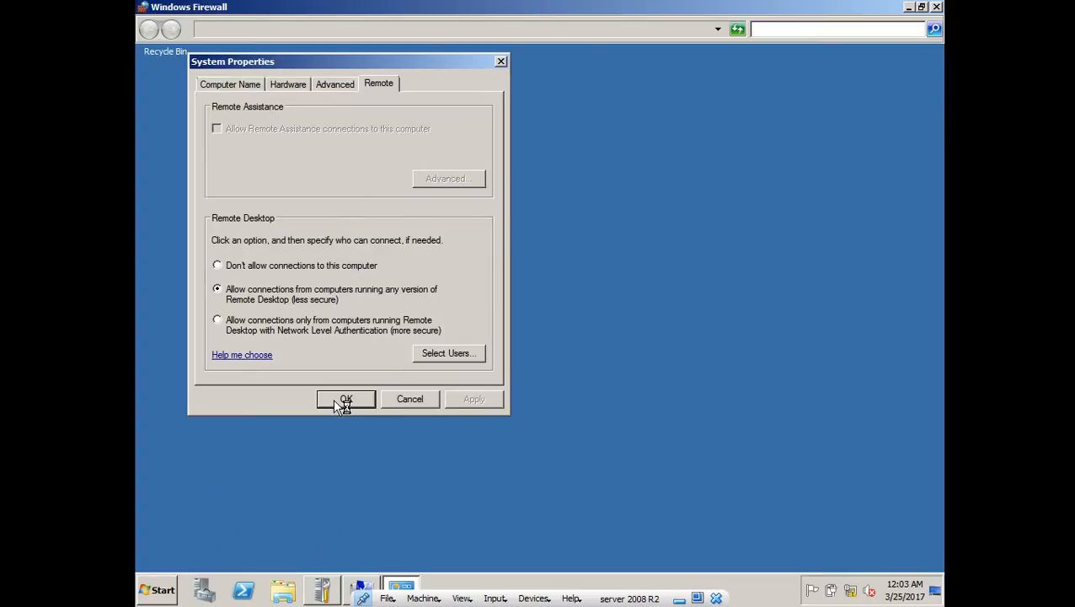
click(335, 401)
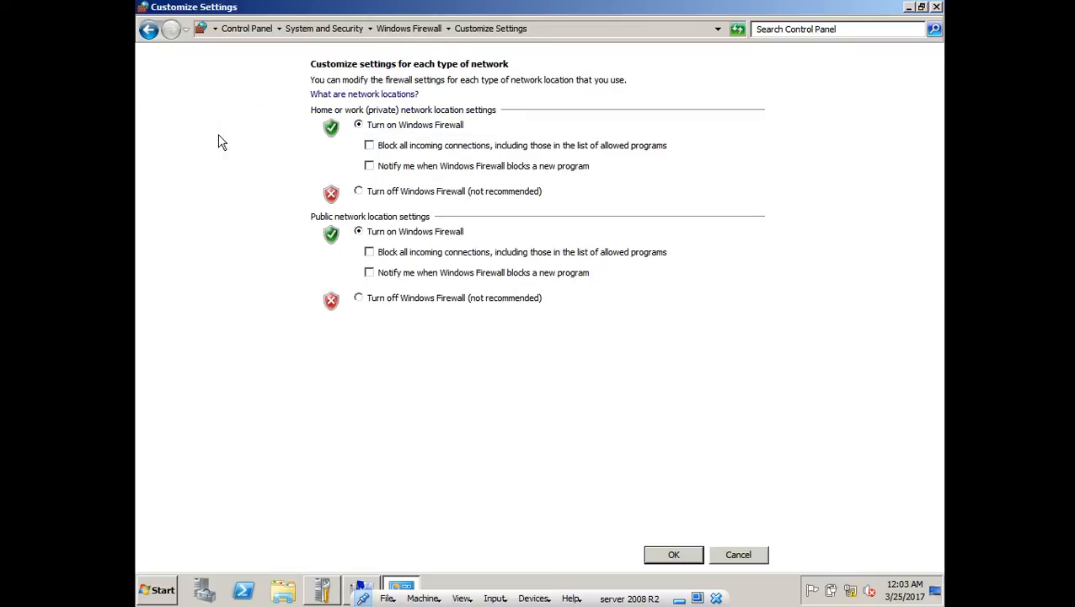
click(375, 199)
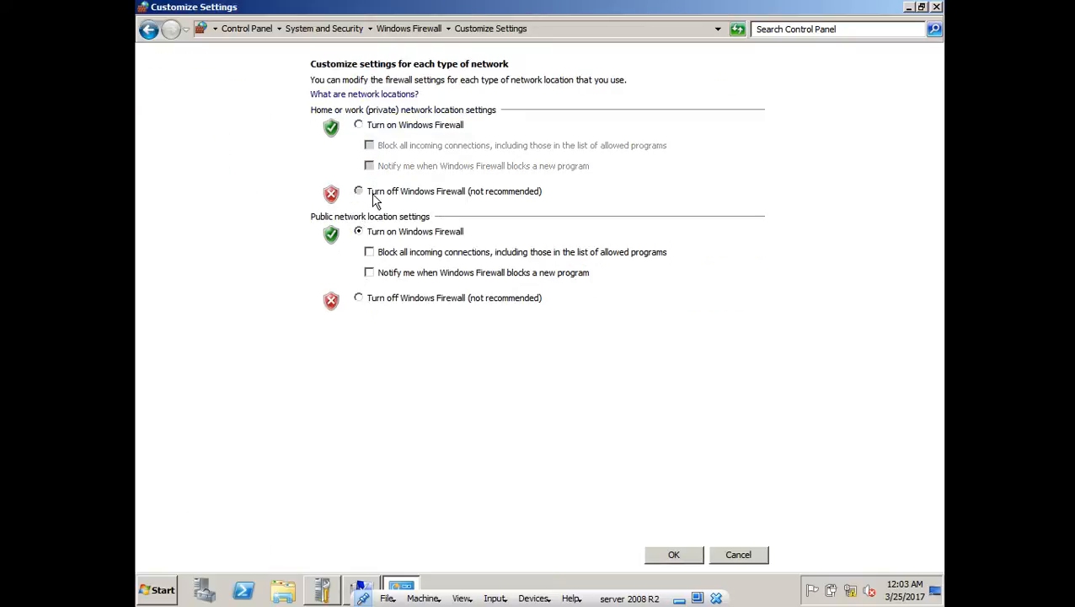
click(378, 305)
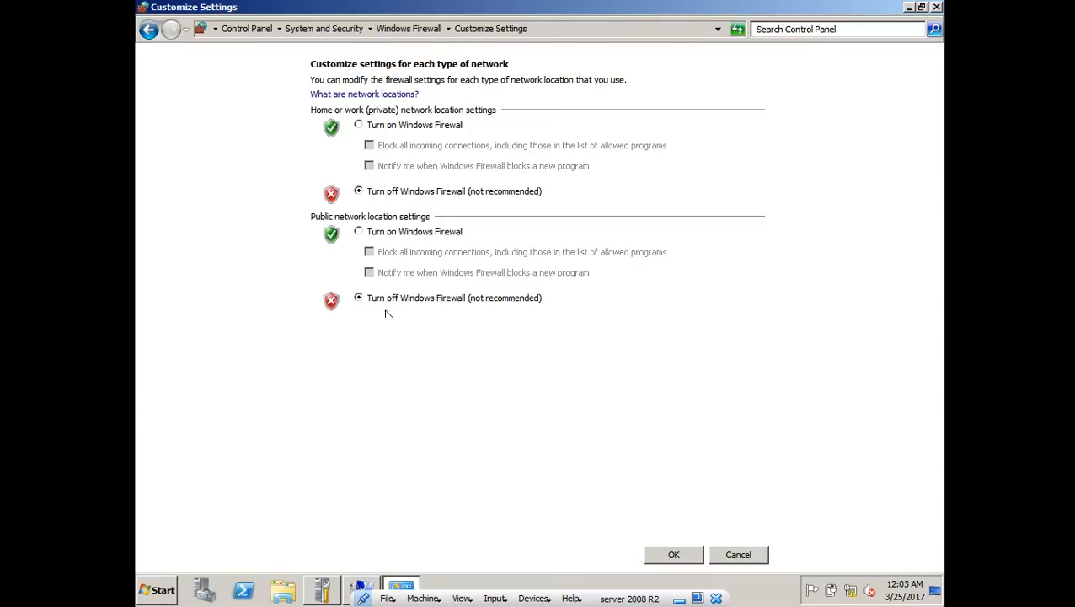
click(673, 556)
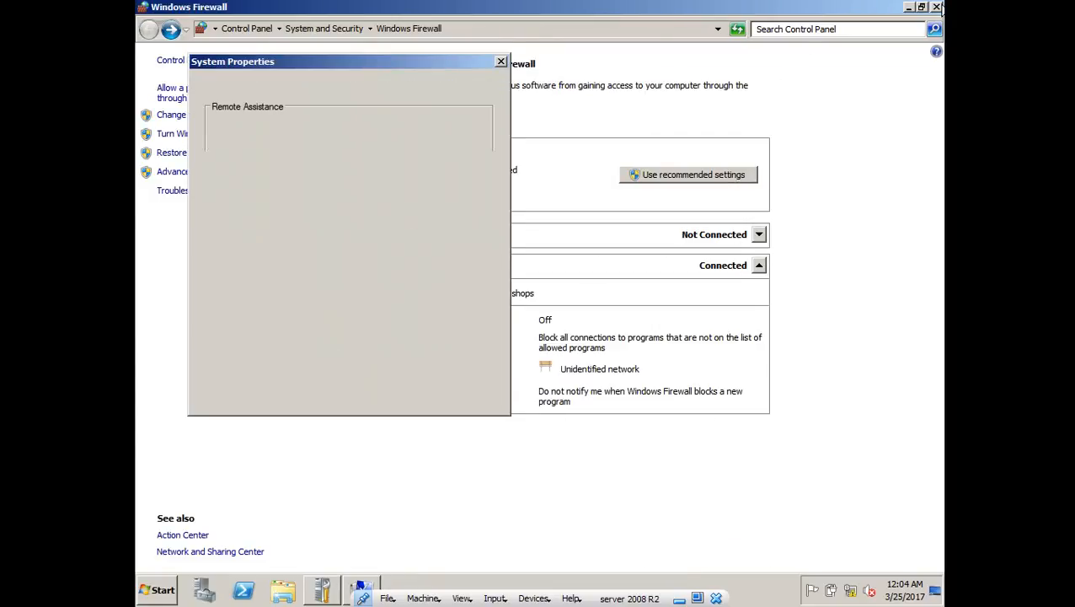
click(936, 7)
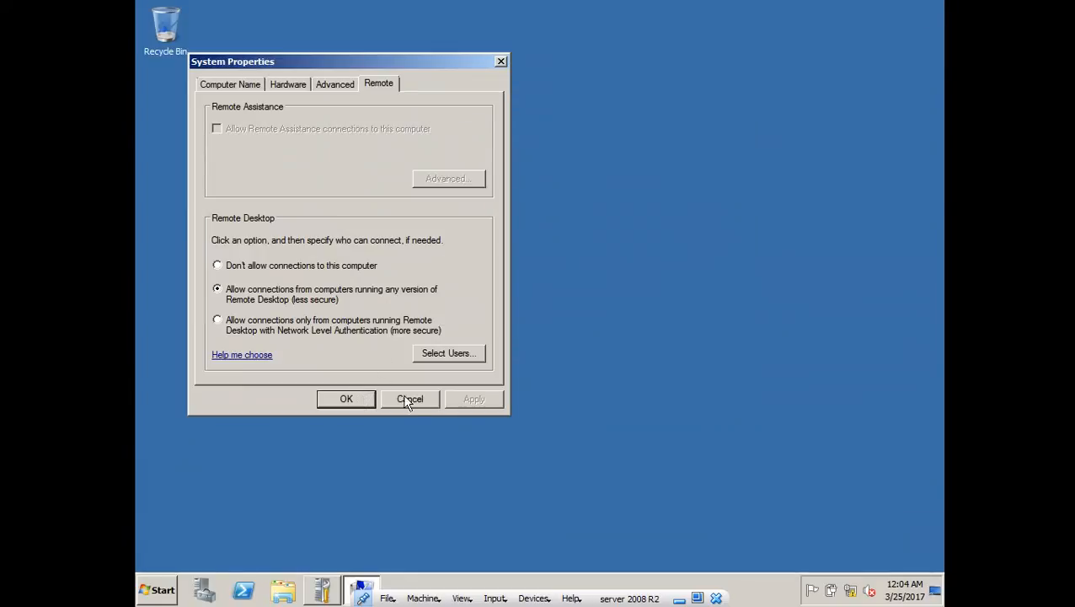
- Close System Properties and Initial Configuration Tasks
click(408, 399)
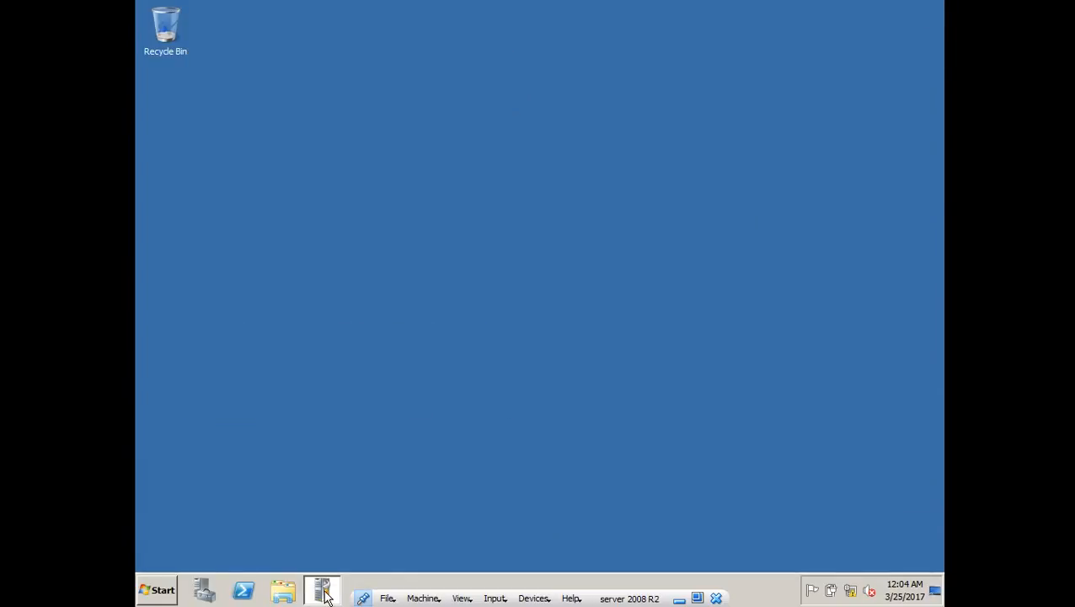
click(323, 591)
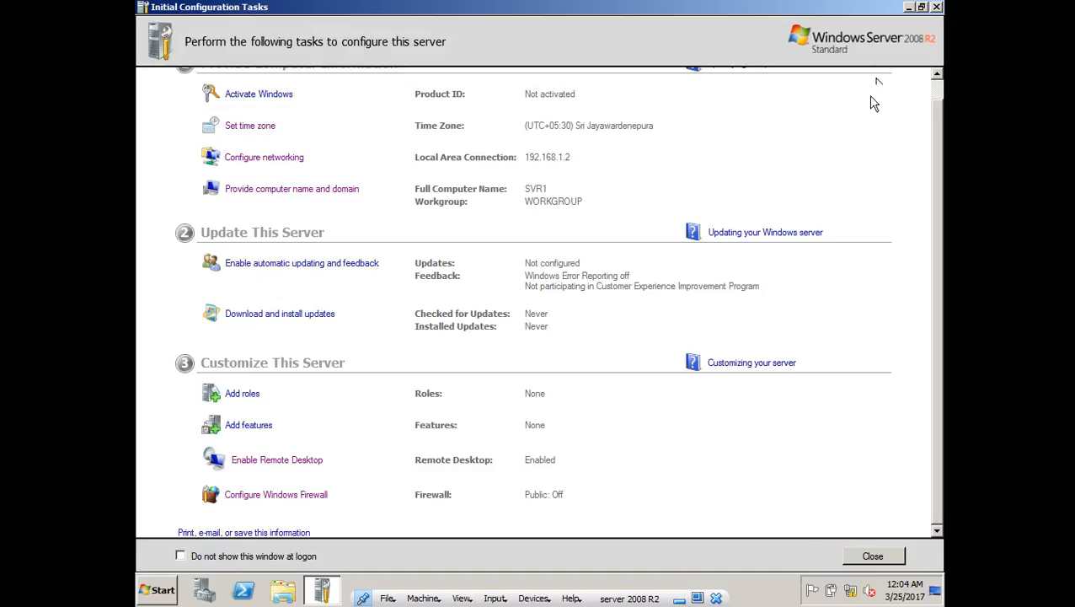
click(936, 8)
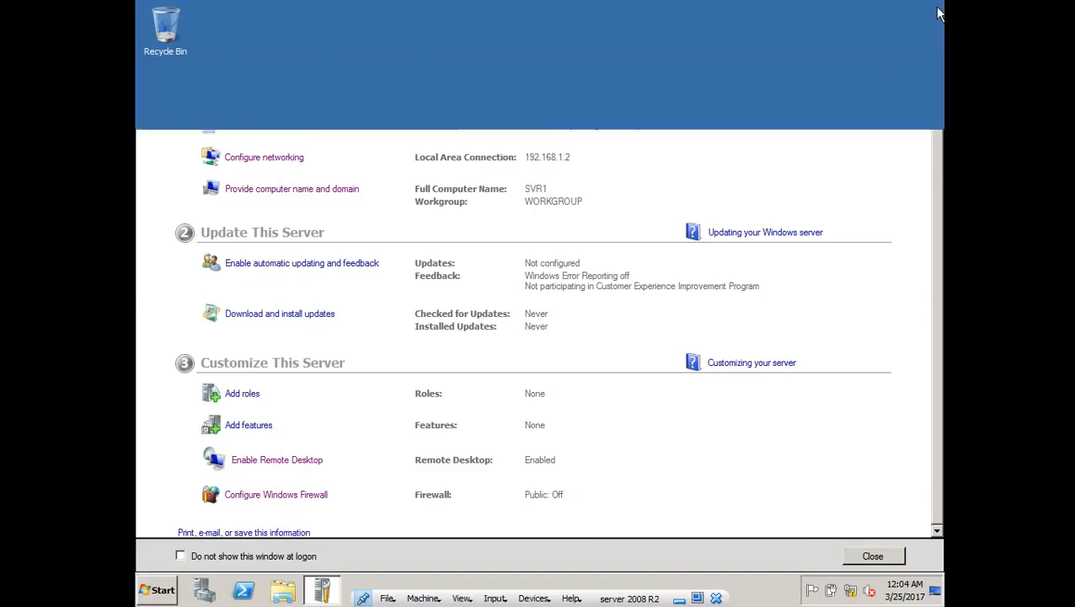
click(170, 590)
click(520, 107)
click(166, 591)
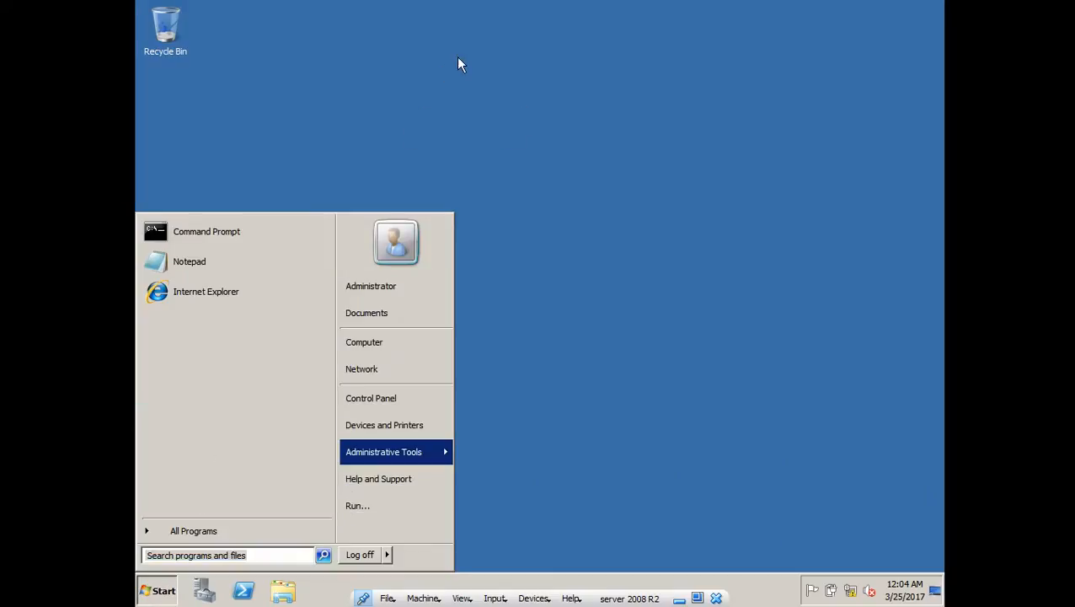
click(565, 200)
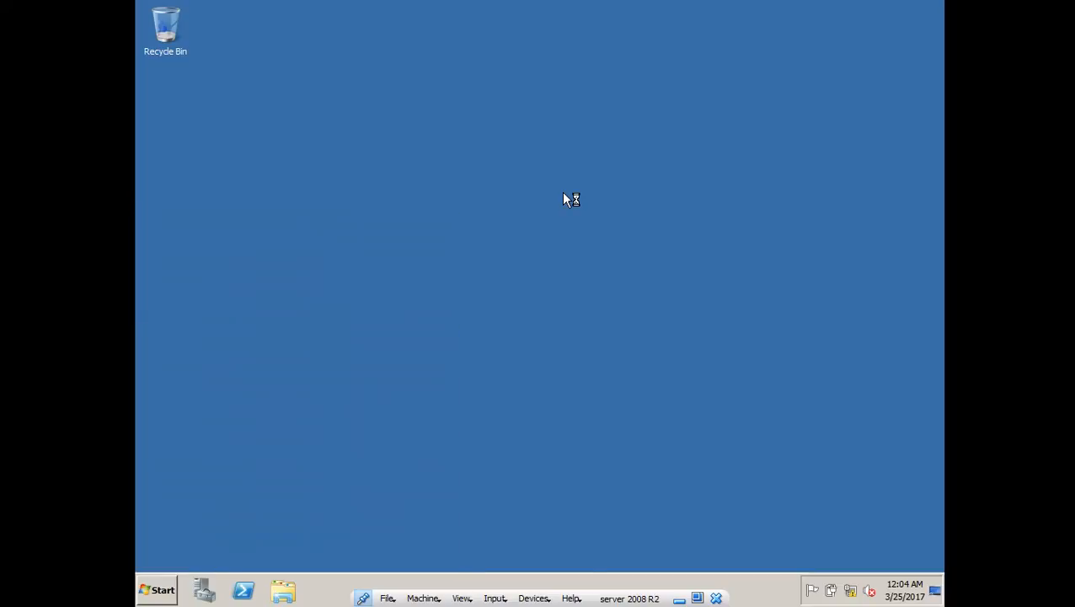
right_click(549, 177)
click(570, 216)
click(159, 583)
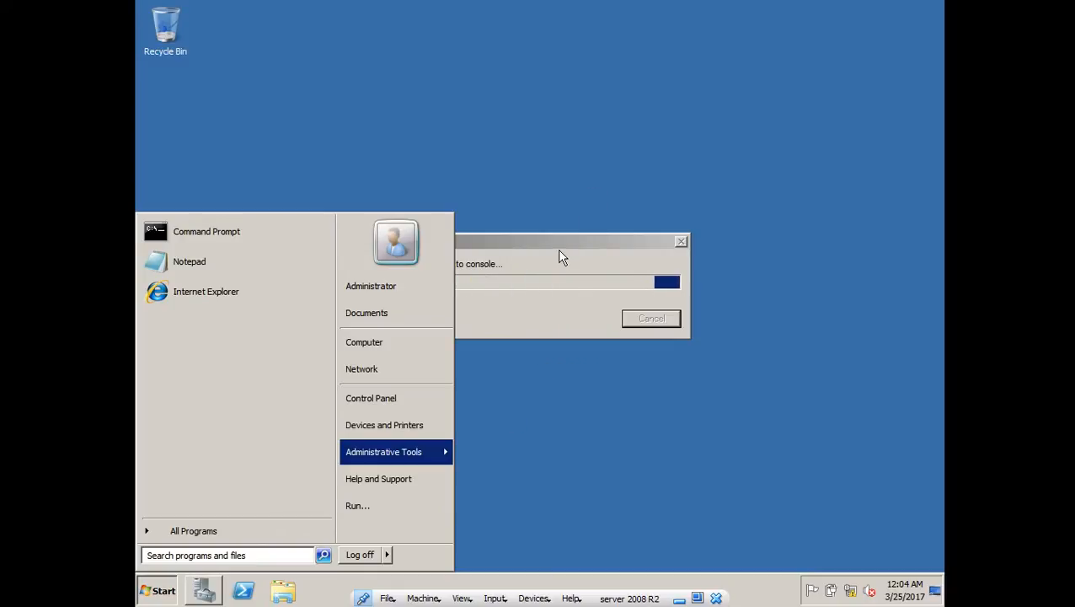
click(560, 252)
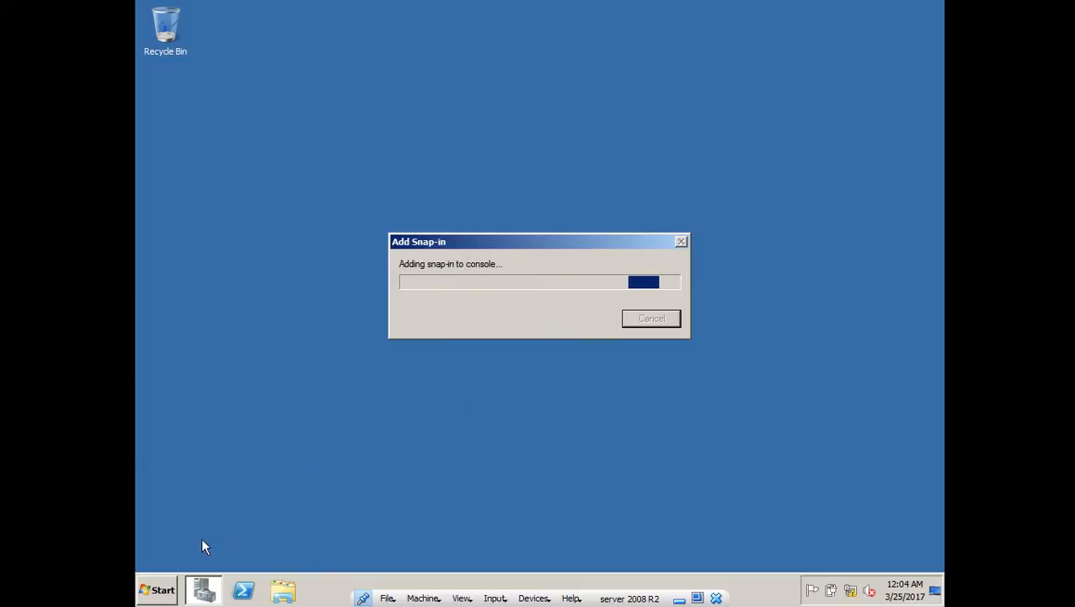
click(144, 587)
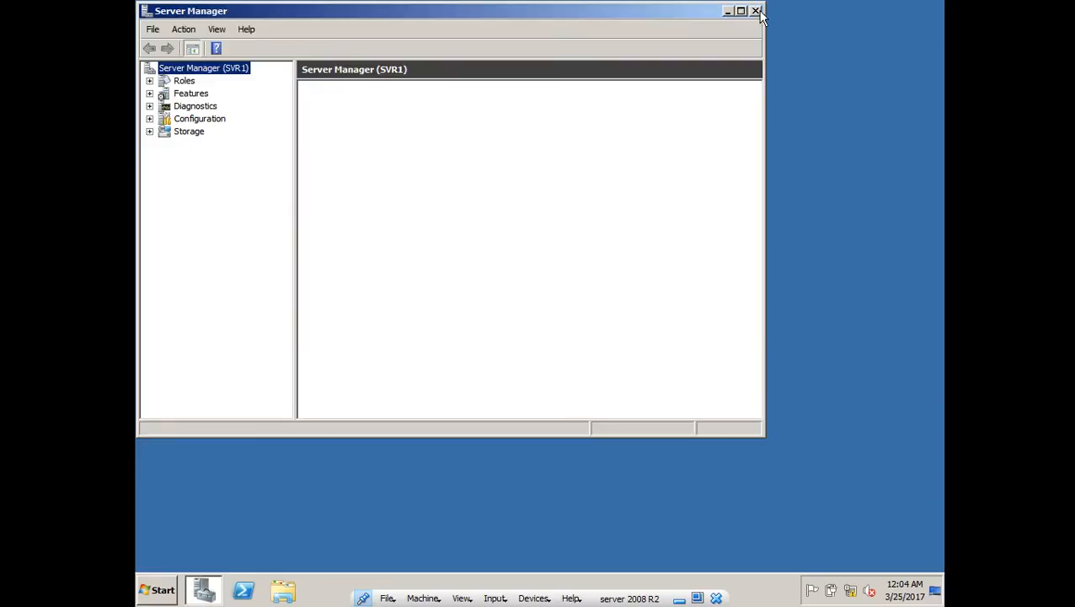
click(755, 11)
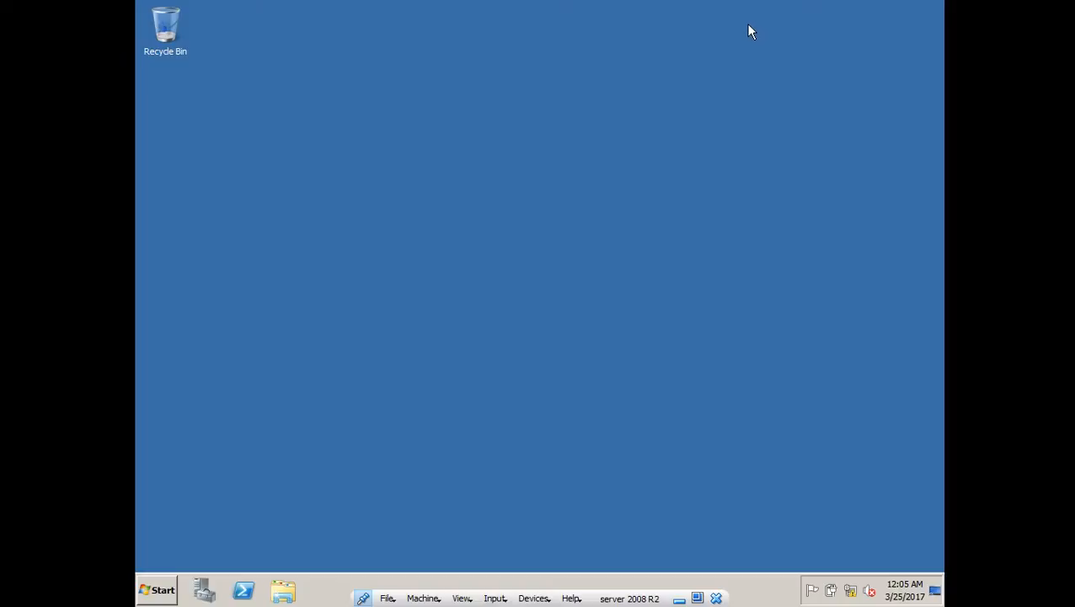
- Run dcpromo from the Win+R Run dialog
key(super+r)
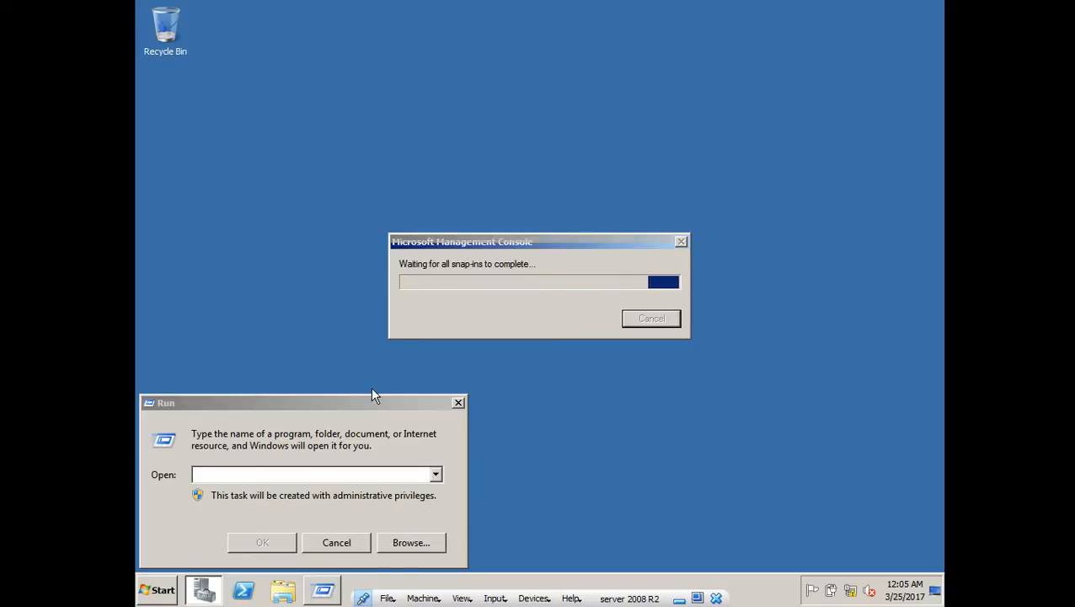
click(366, 408)
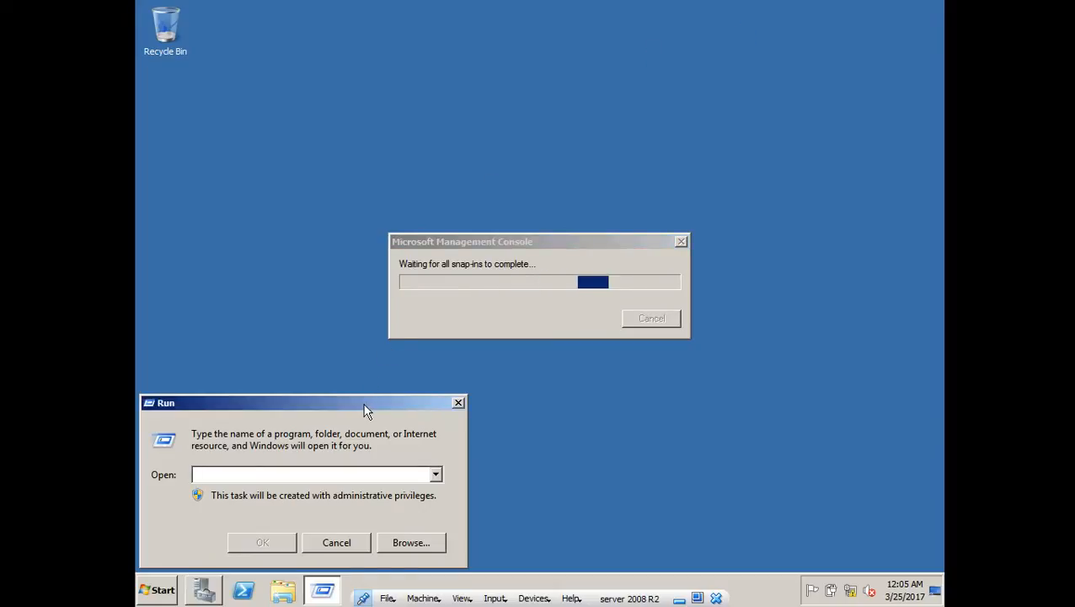
text(dc)
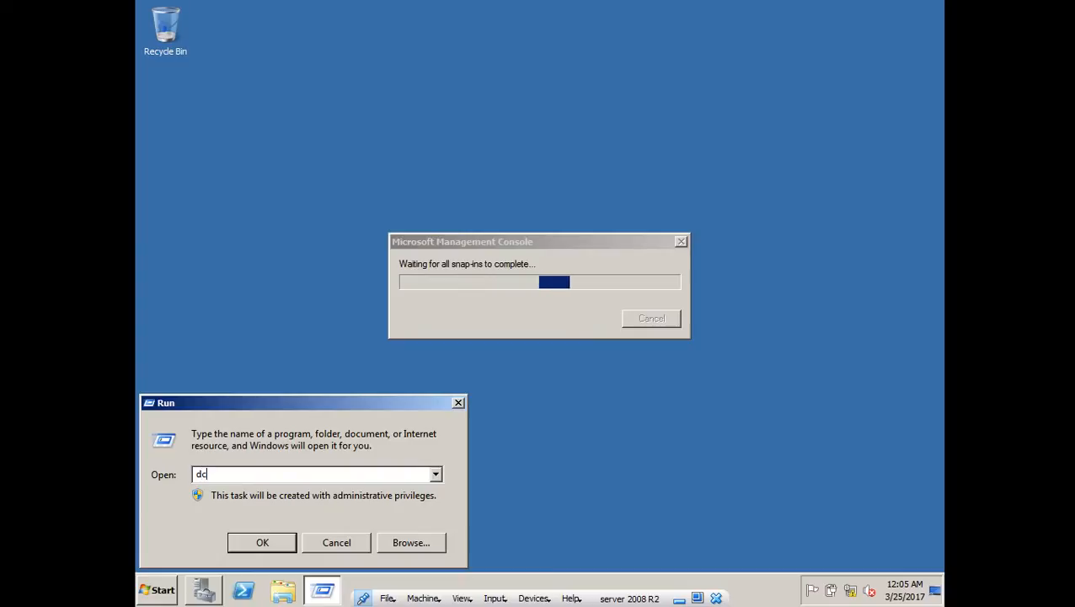
text(pr)
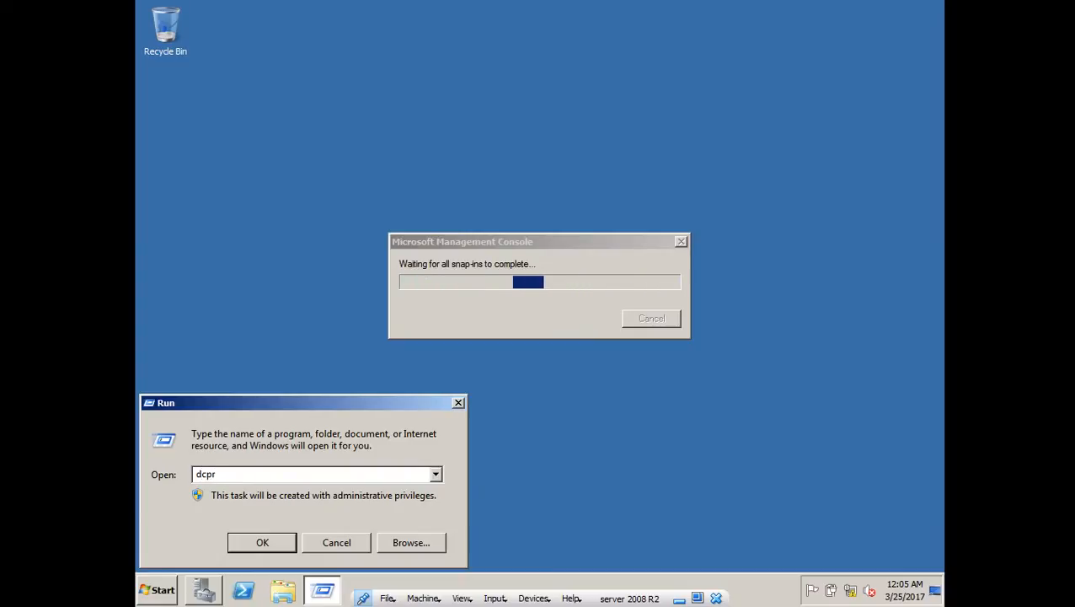
text(om)
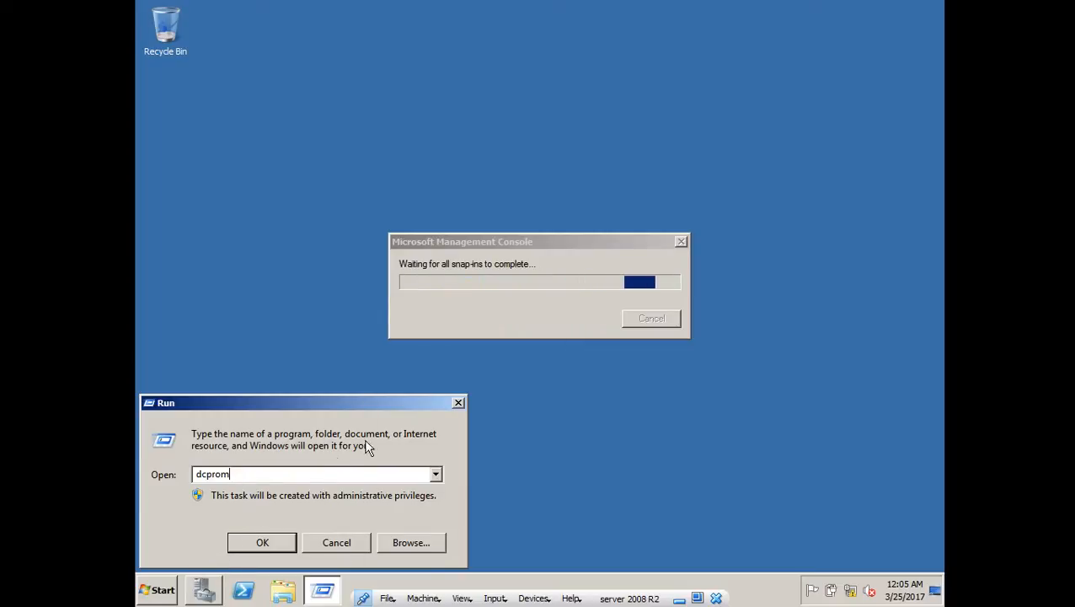
click(459, 402)
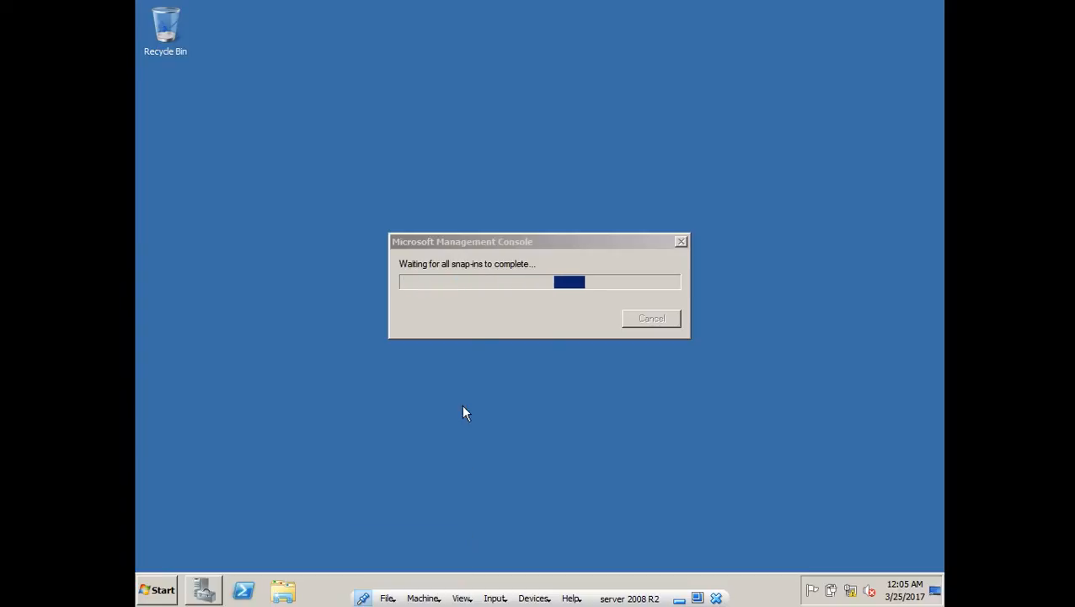
- Bring up the loading management console, refresh the desktop, and start Task Manager from the taskbar
click(203, 591)
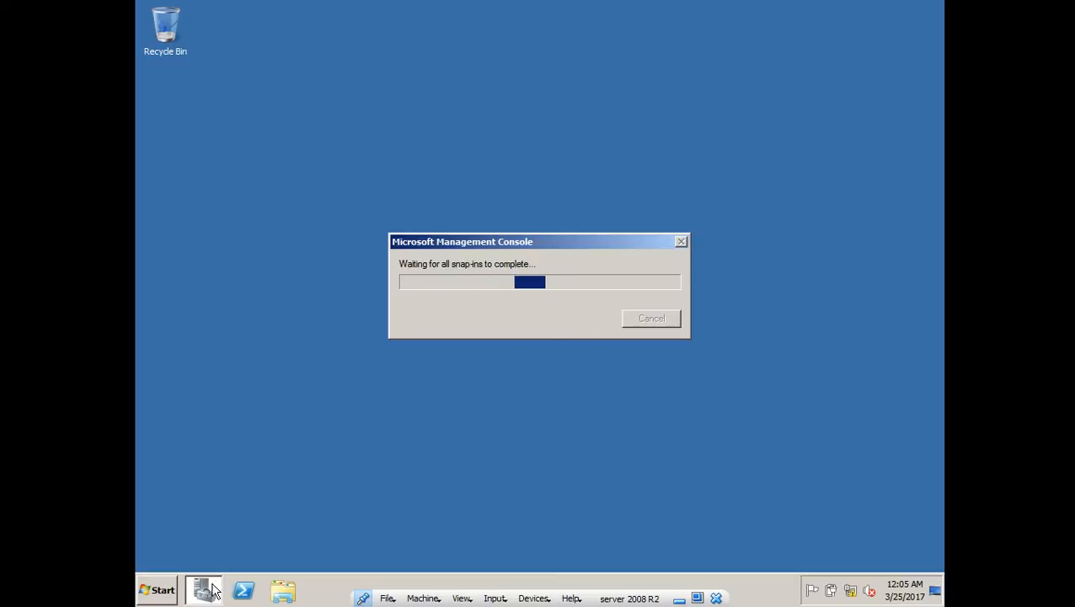
mouse_move(206, 592)
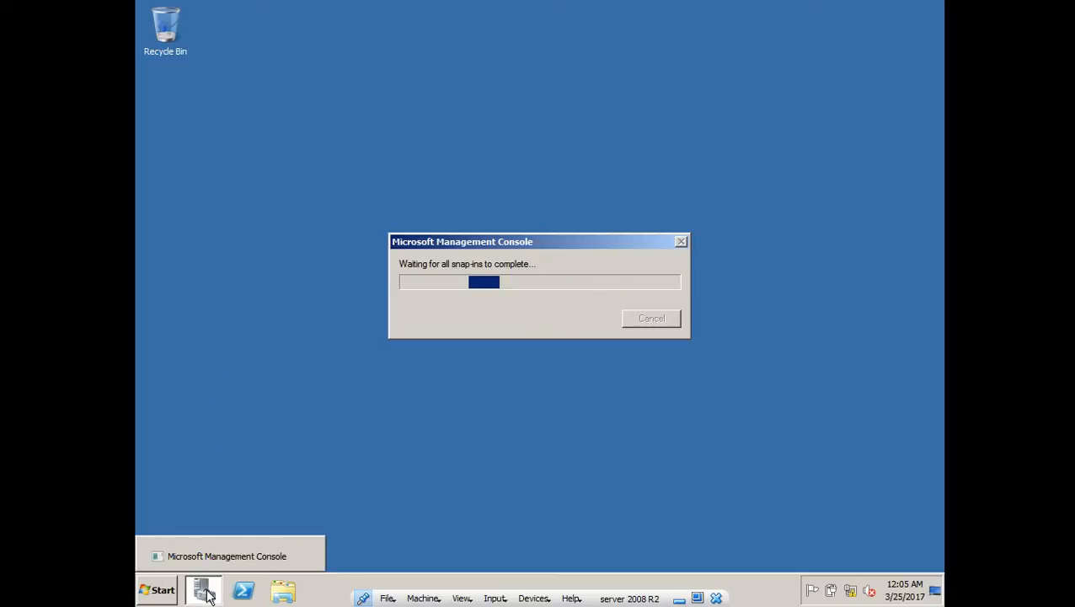
right_click(699, 244)
click(718, 273)
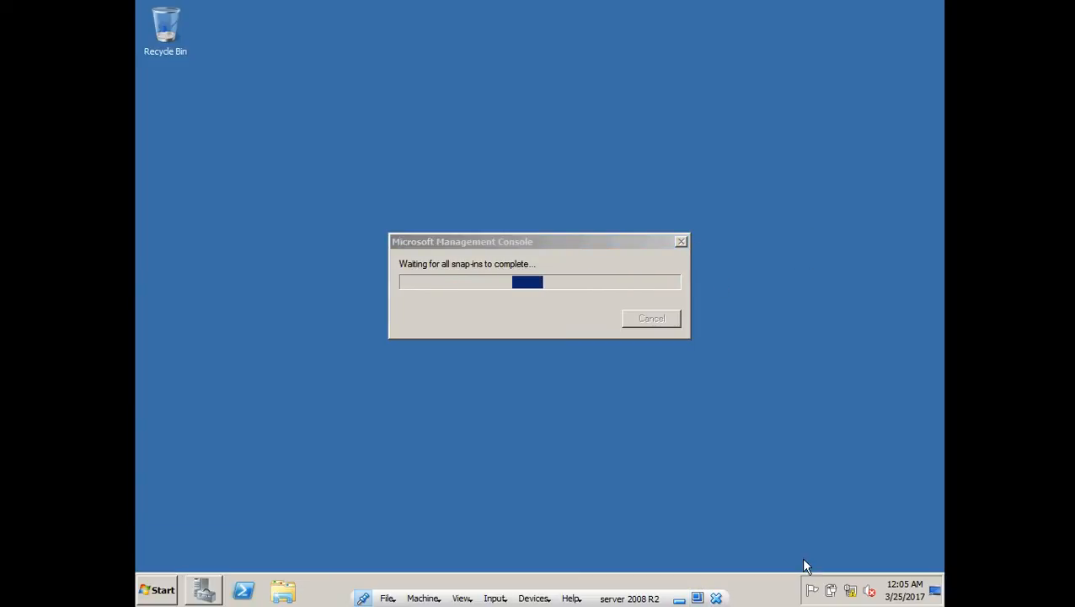
mouse_move(852, 592)
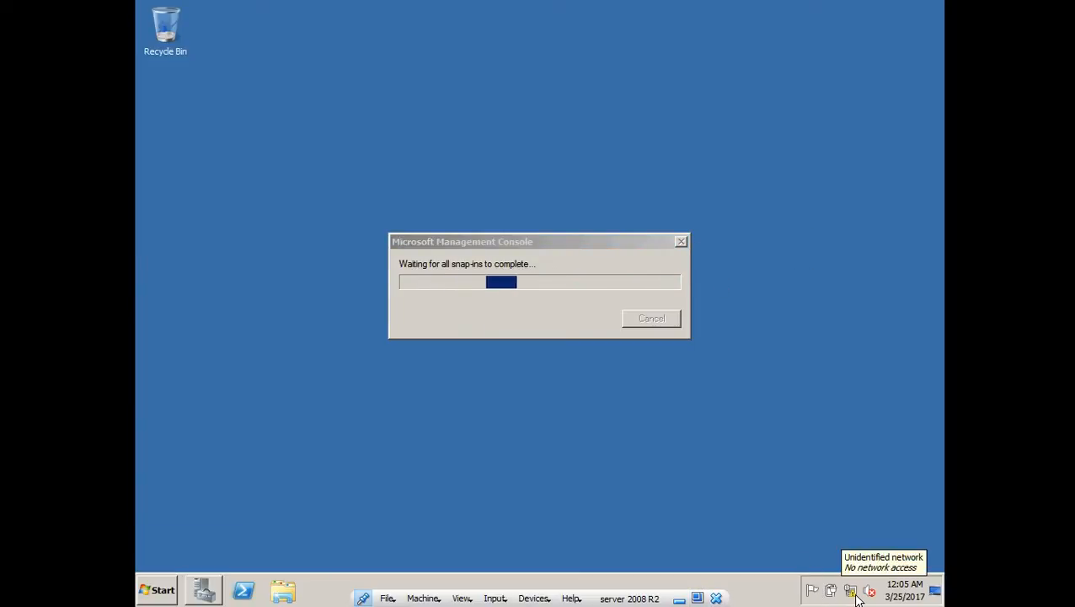
right_click(197, 78)
click(244, 113)
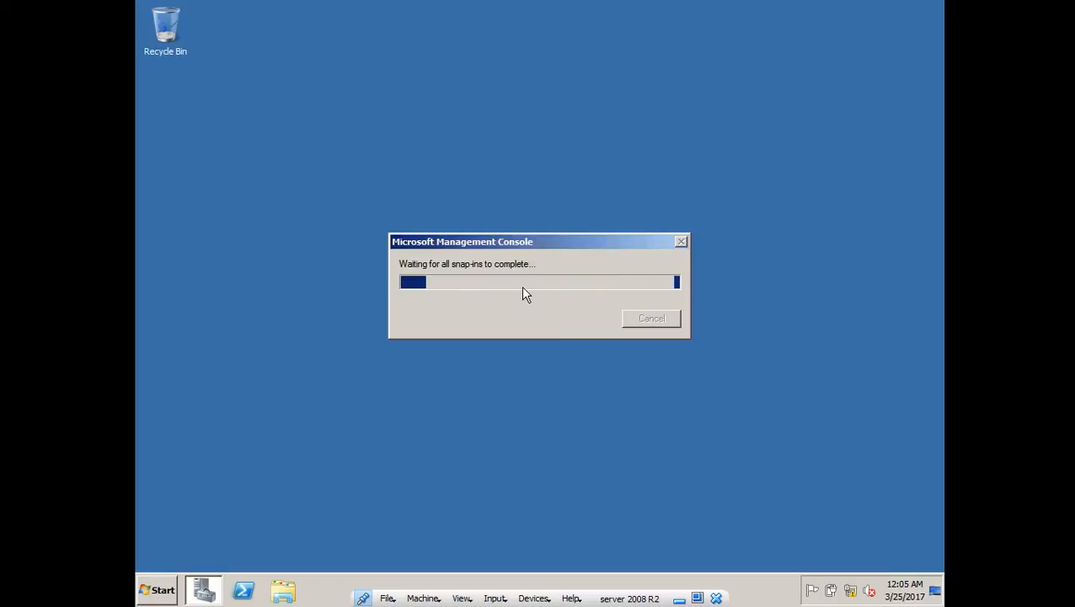
right_click(743, 596)
click(763, 552)
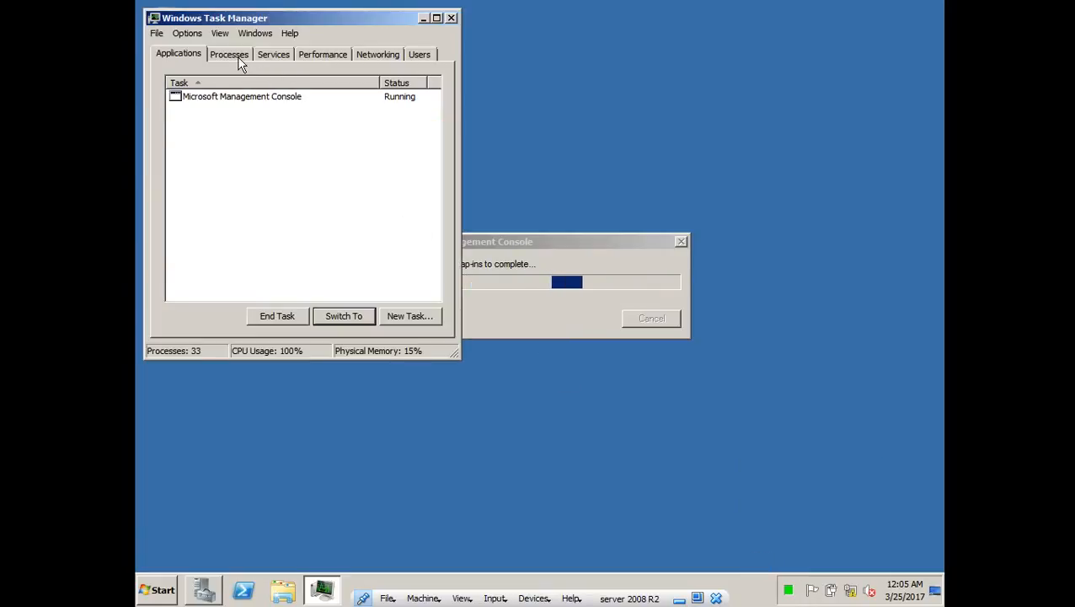
- Check Task Manager's Processes, Services, Performance and Networking views, then close it
click(236, 58)
click(276, 56)
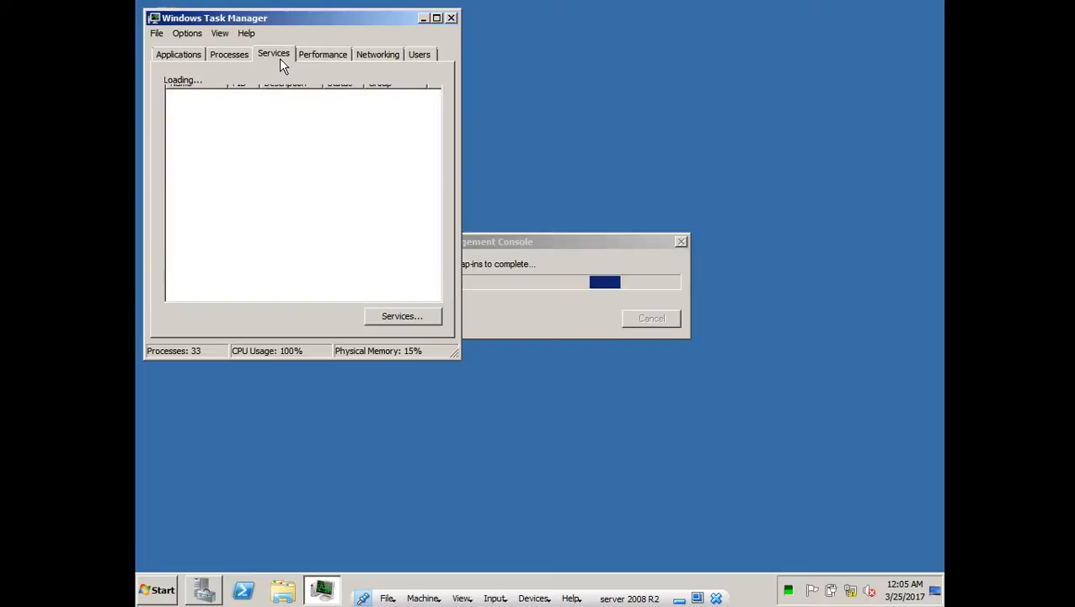
click(328, 56)
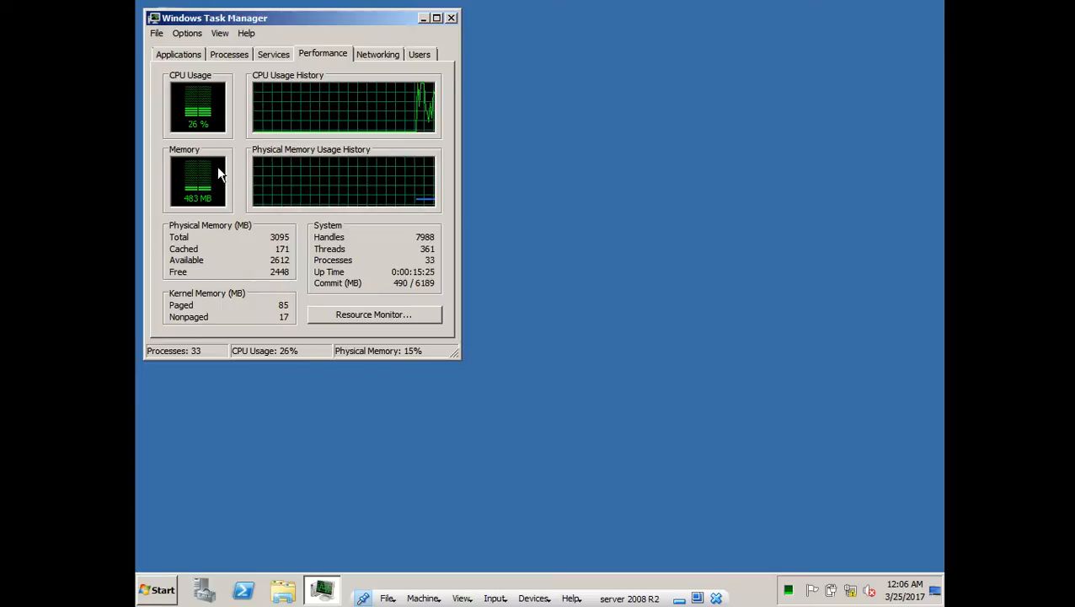
click(396, 53)
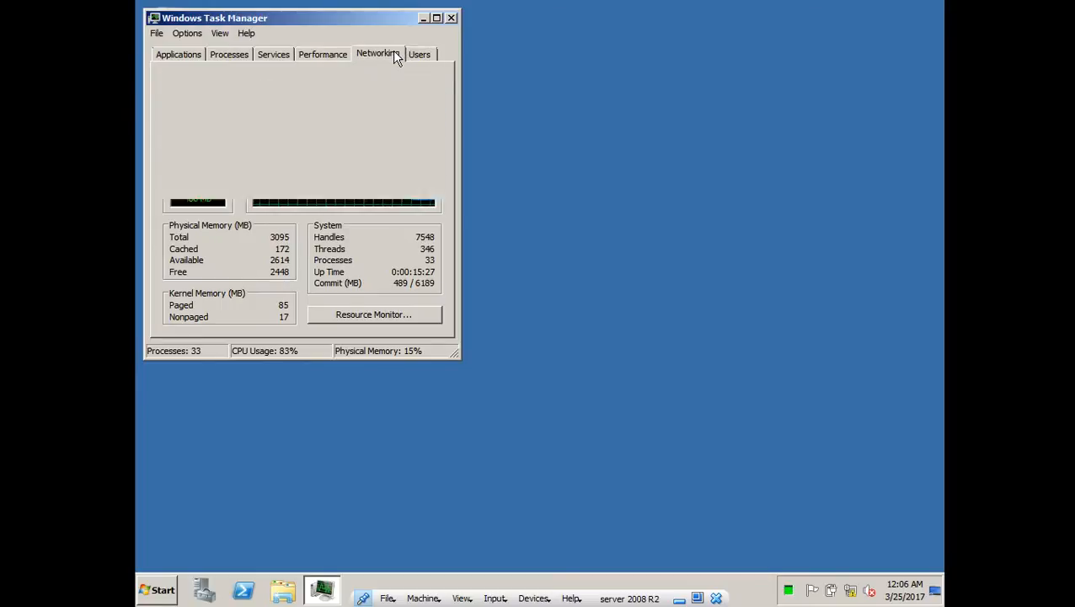
click(305, 55)
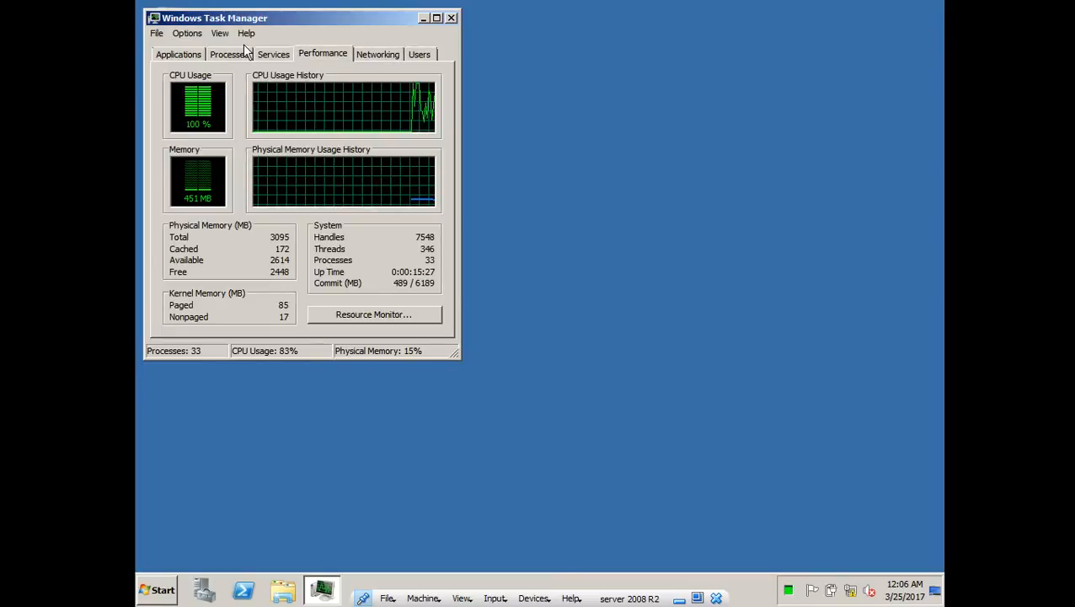
click(451, 18)
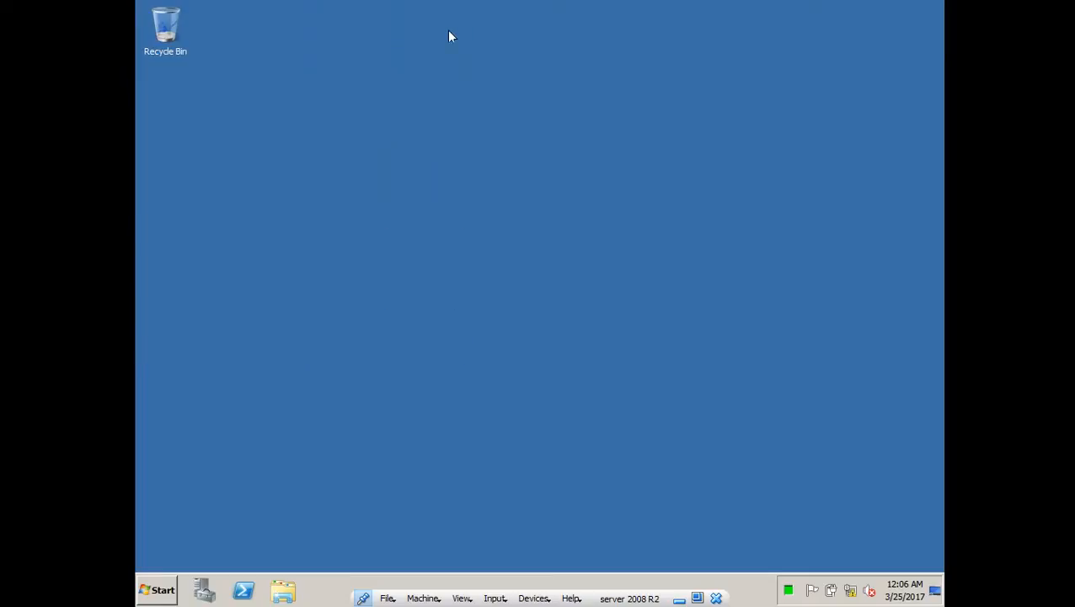
- Refresh the desktop, relaunch Server Manager, and restore the 'server 2008 R2 [Running]' window
right_click(334, 222)
click(362, 250)
click(204, 590)
click(684, 598)
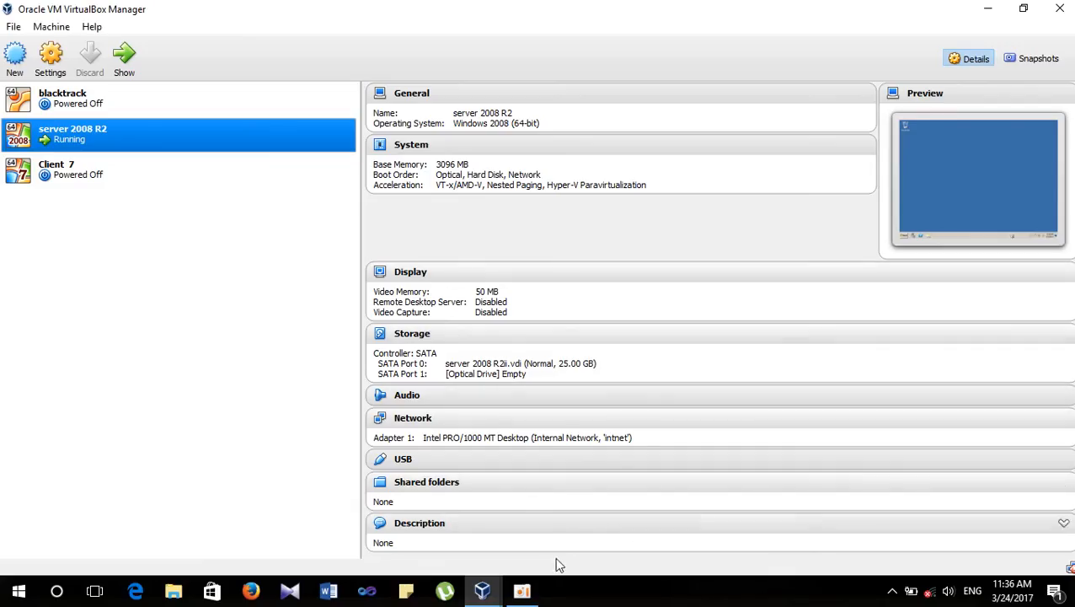
mouse_move(482, 589)
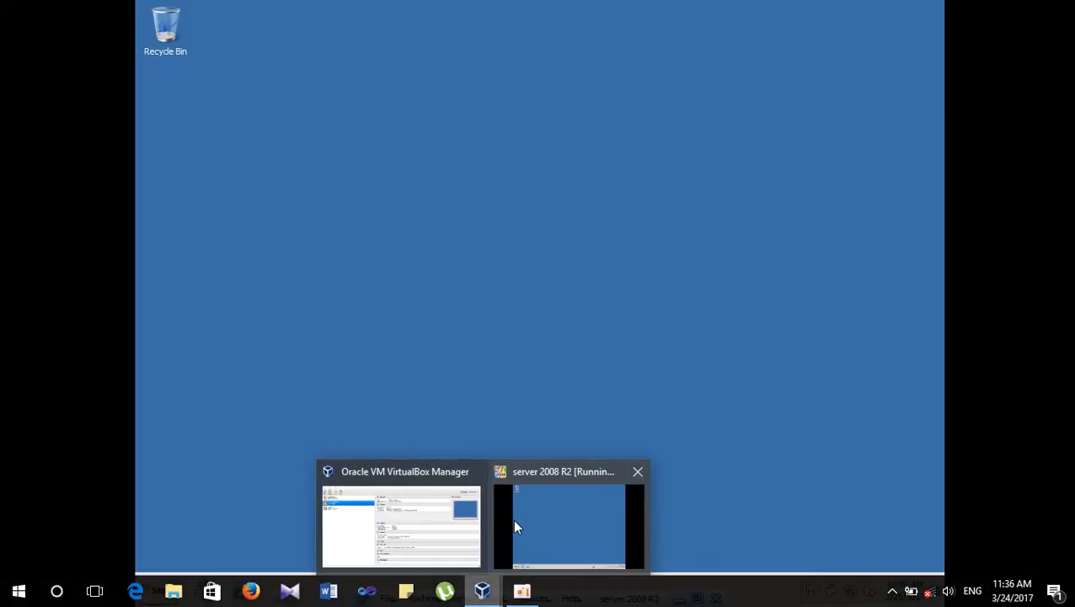
click(513, 519)
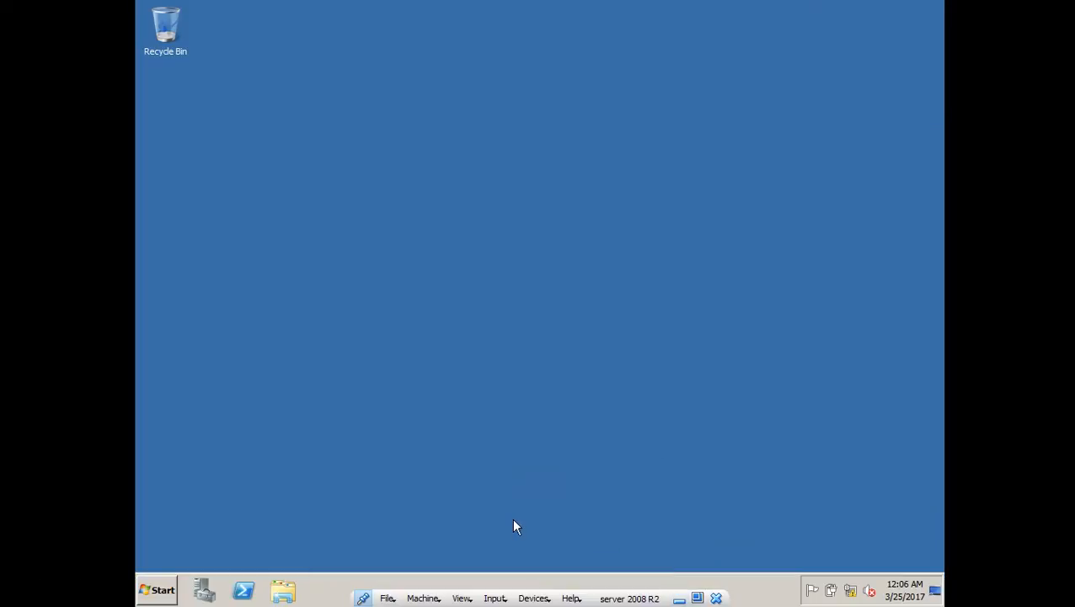
right_click(309, 39)
- Maximize Server Manager and select Roles, minimizing and restoring until Roles Summary shows 0 of 17 installed
click(355, 67)
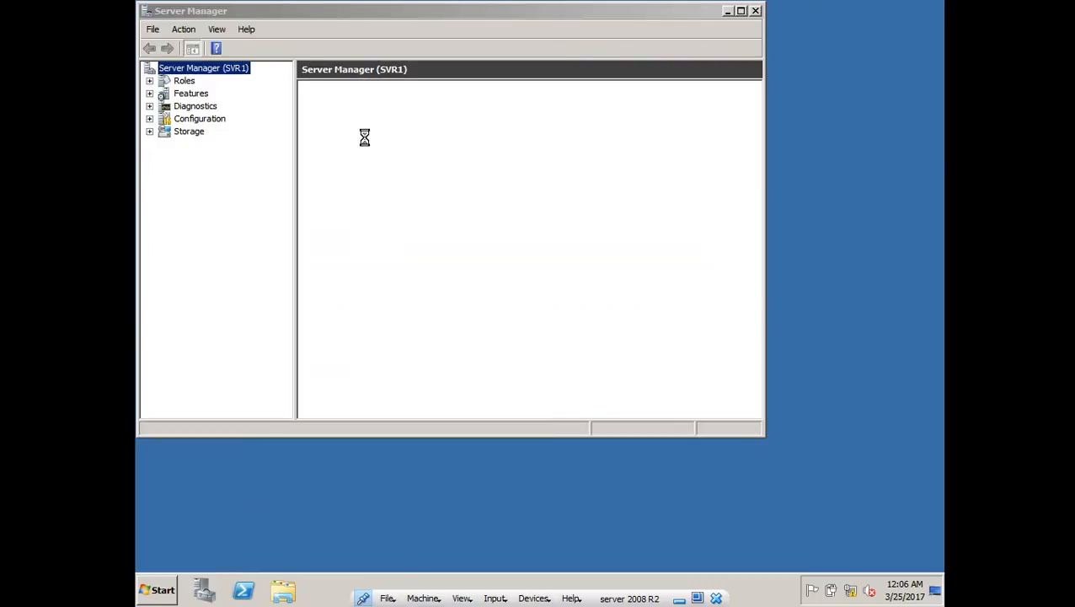
click(742, 11)
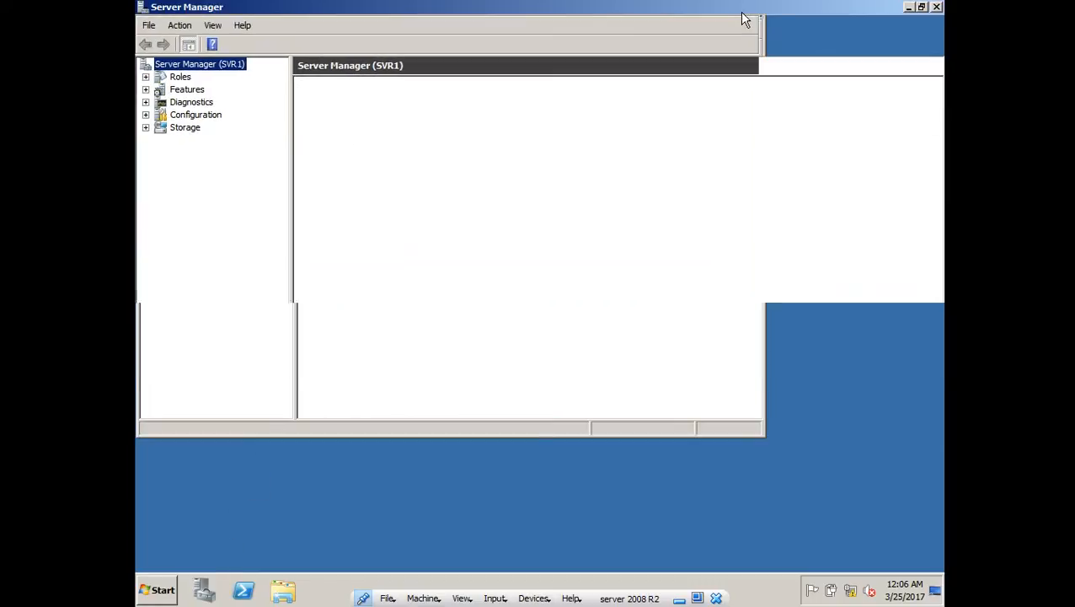
click(179, 78)
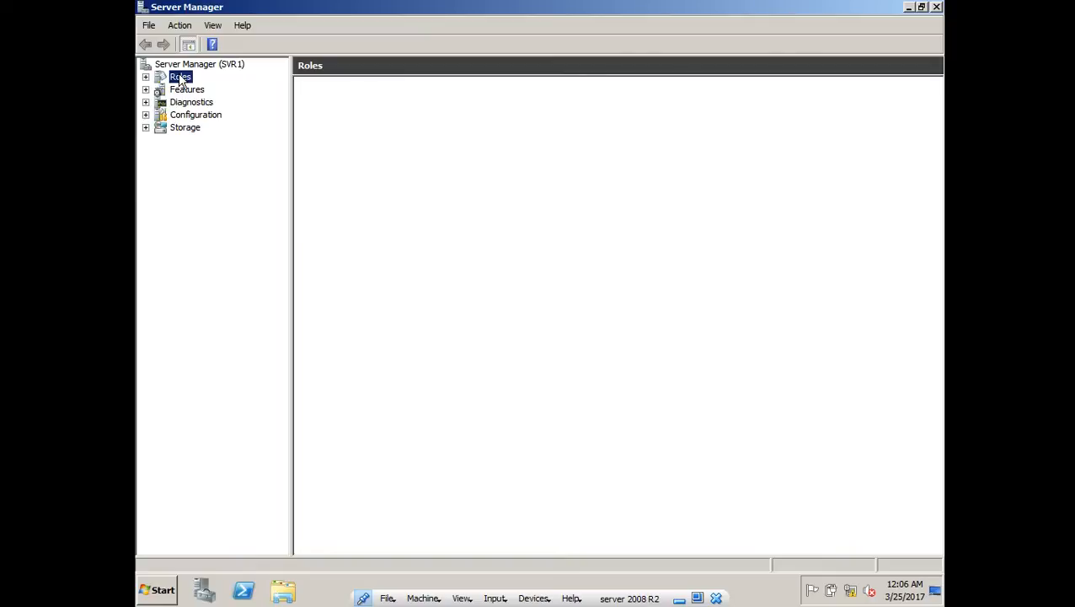
click(146, 77)
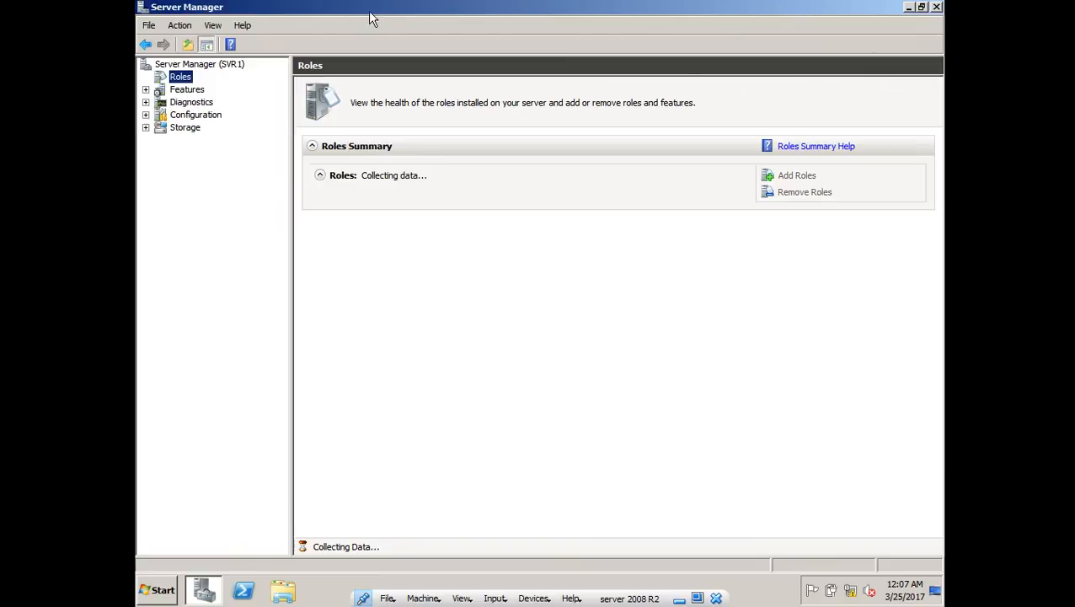
click(911, 9)
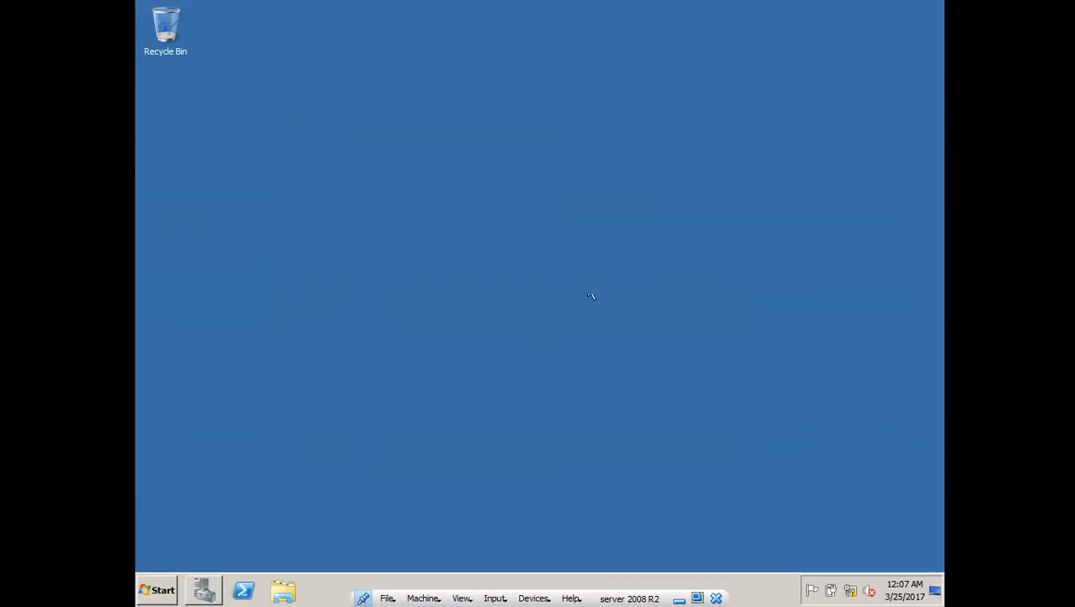
click(205, 593)
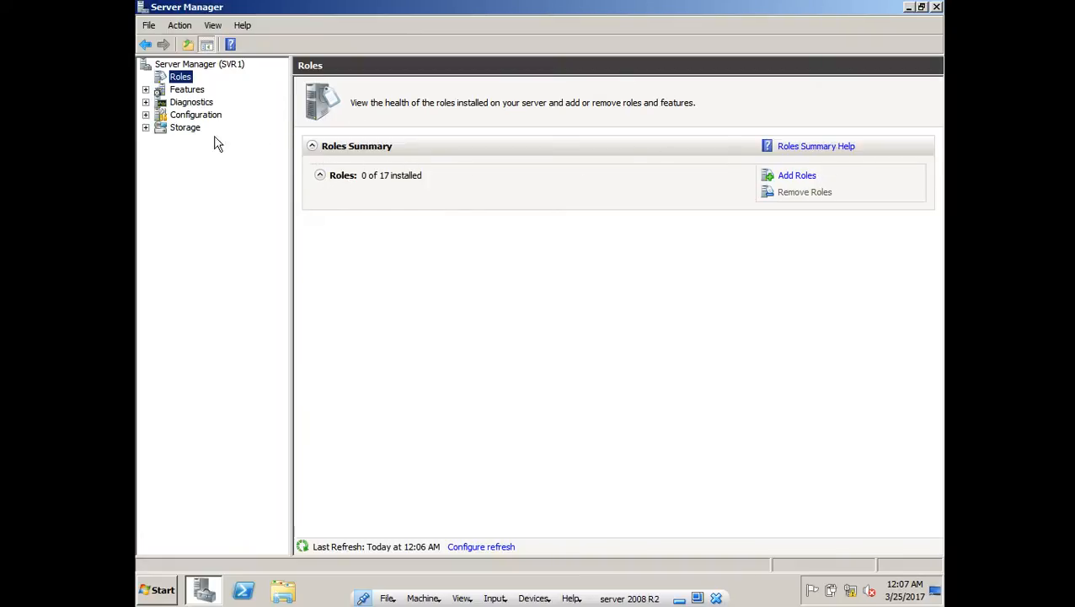
click(797, 178)
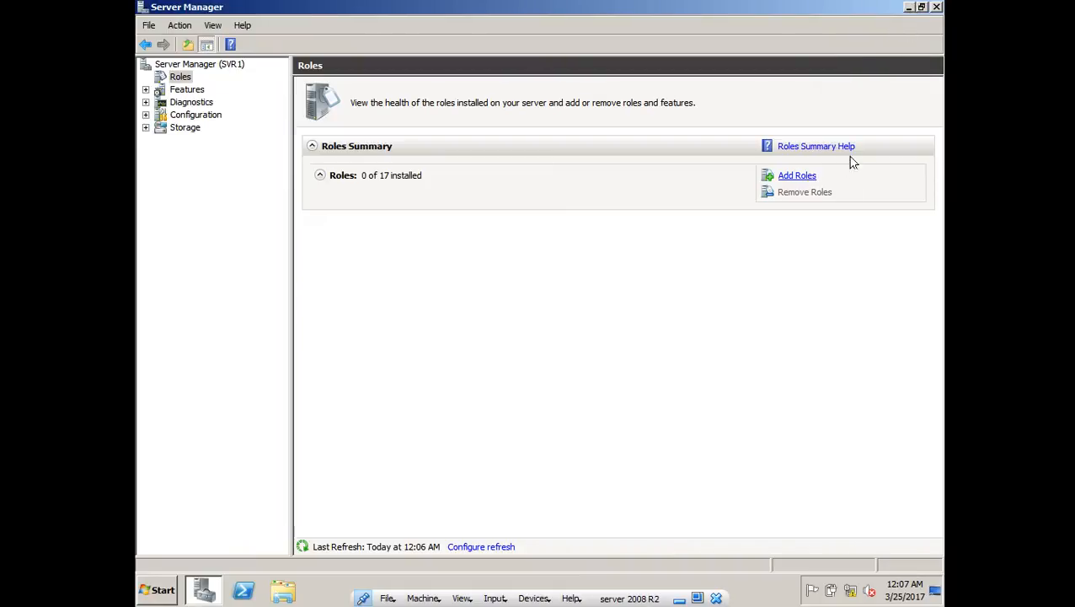
- Launch Add Roles from the Roles Summary and go past Before You Begin to Select Server Roles
click(794, 177)
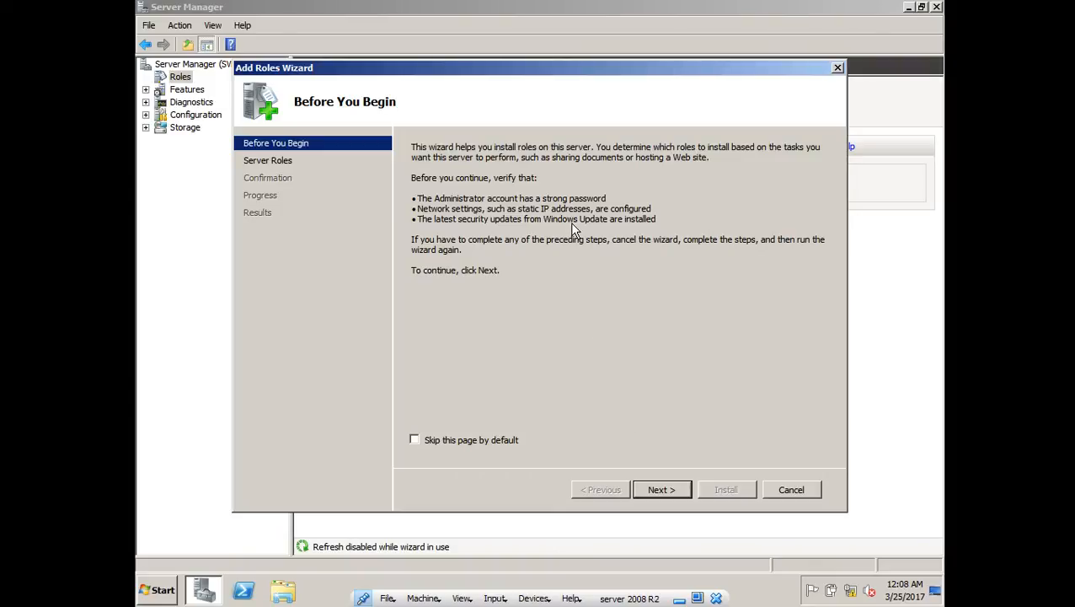
click(665, 485)
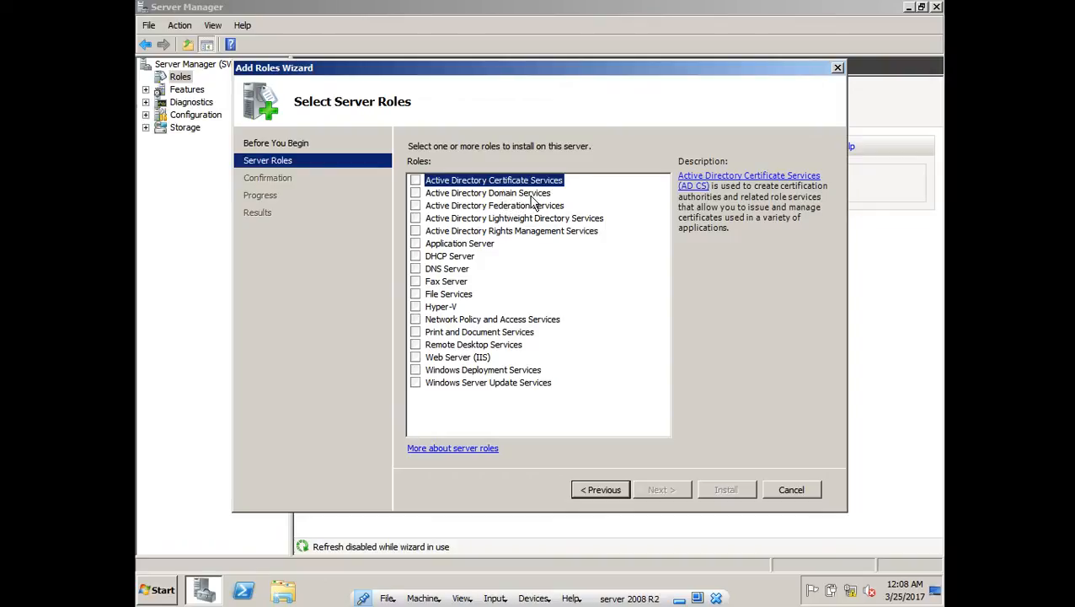
- Compare the Active Directory Domain Services and DNS Server descriptions, then tick DNS Server
click(501, 192)
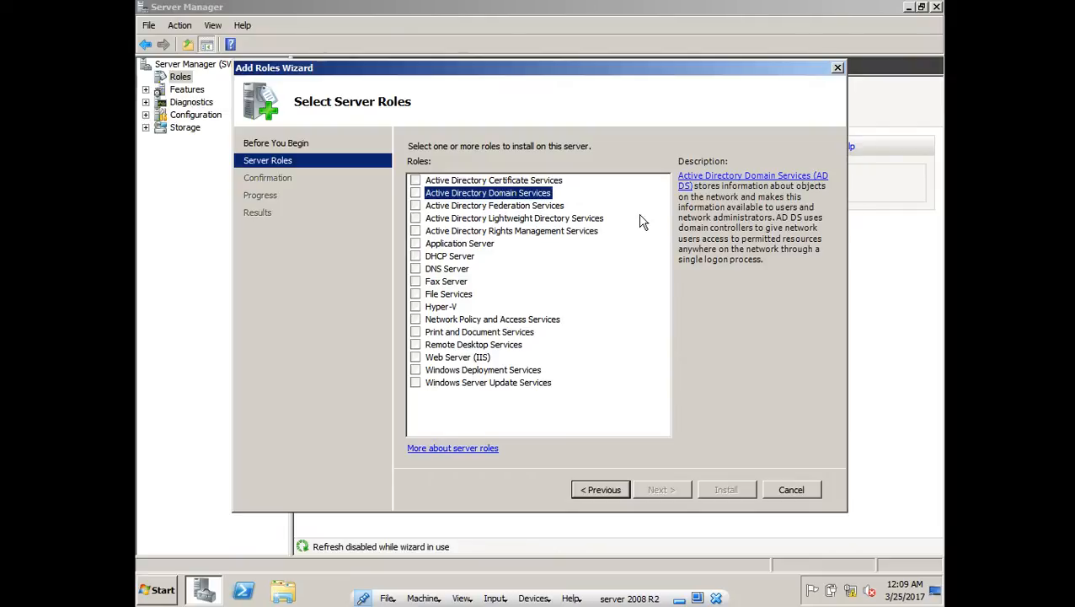
click(434, 269)
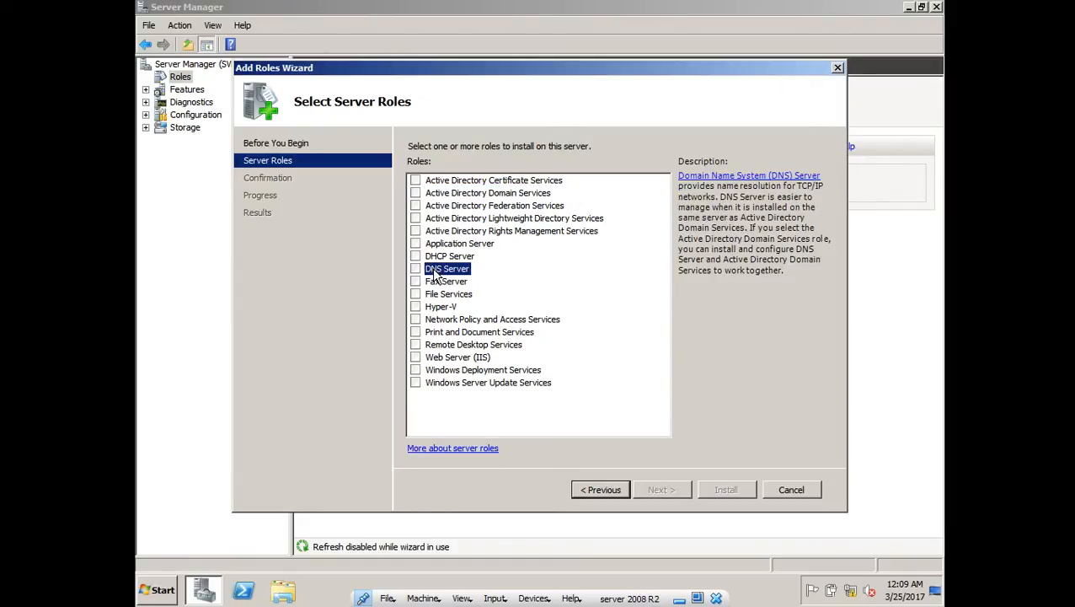
click(486, 196)
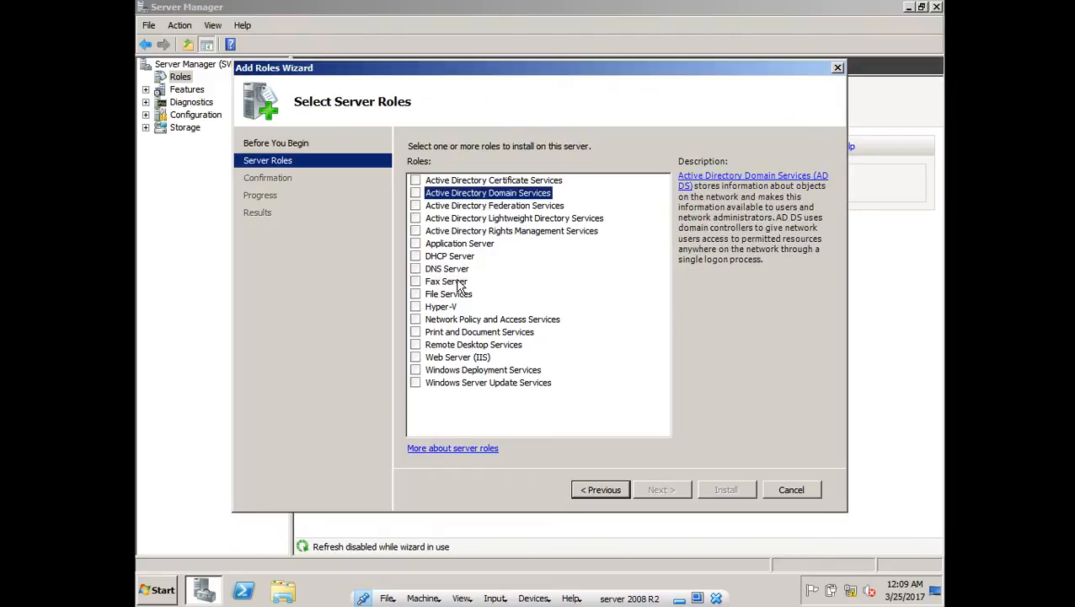
click(461, 270)
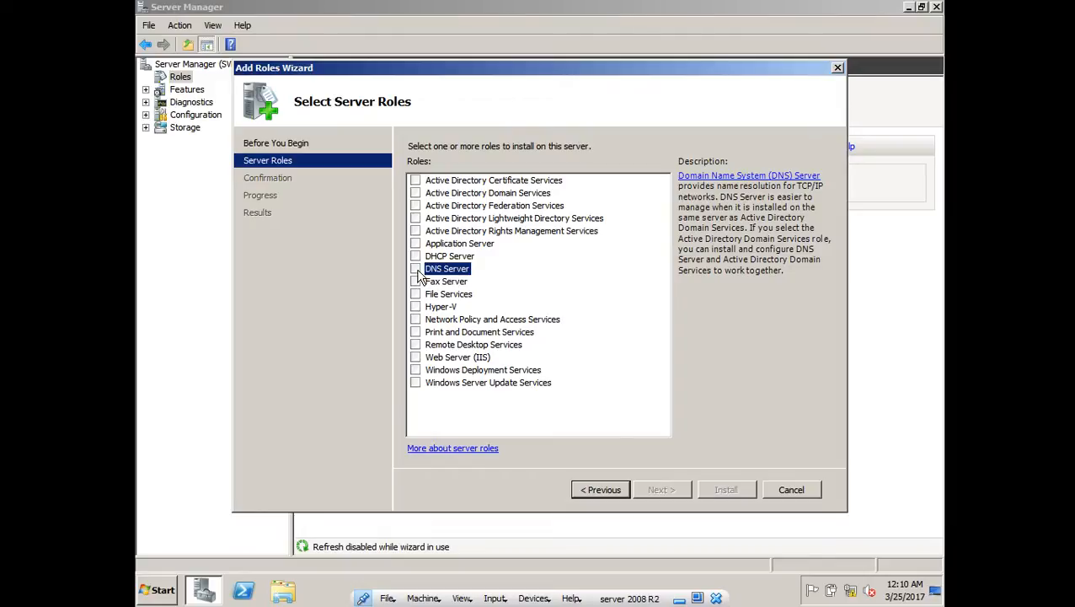
click(415, 183)
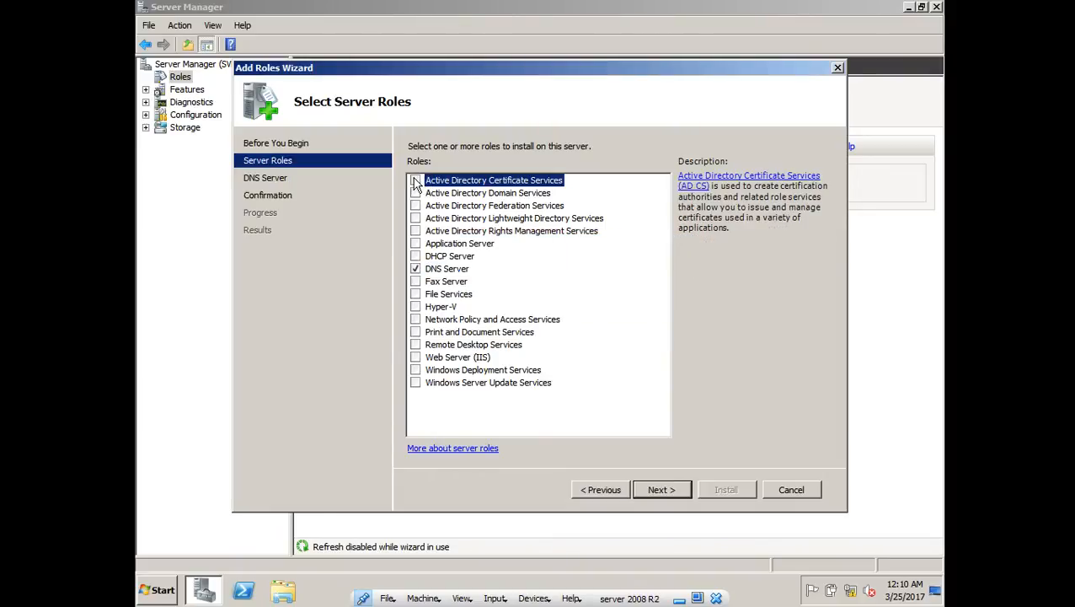
- Replace DNS Server with Active Directory Domain Services, accepting the required .NET Framework 3.5.1 features
click(419, 193)
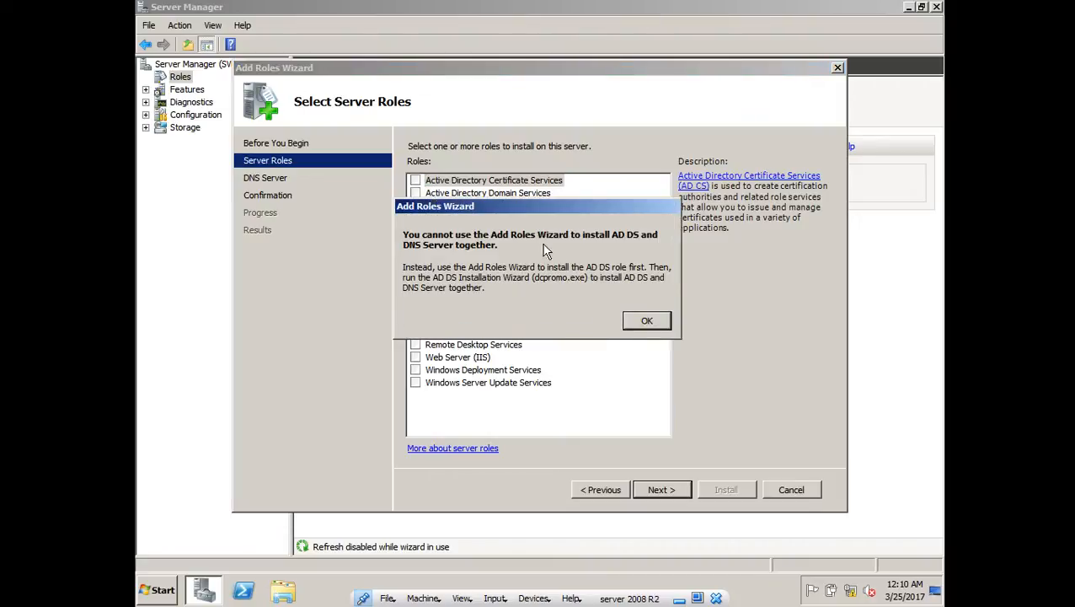
click(648, 324)
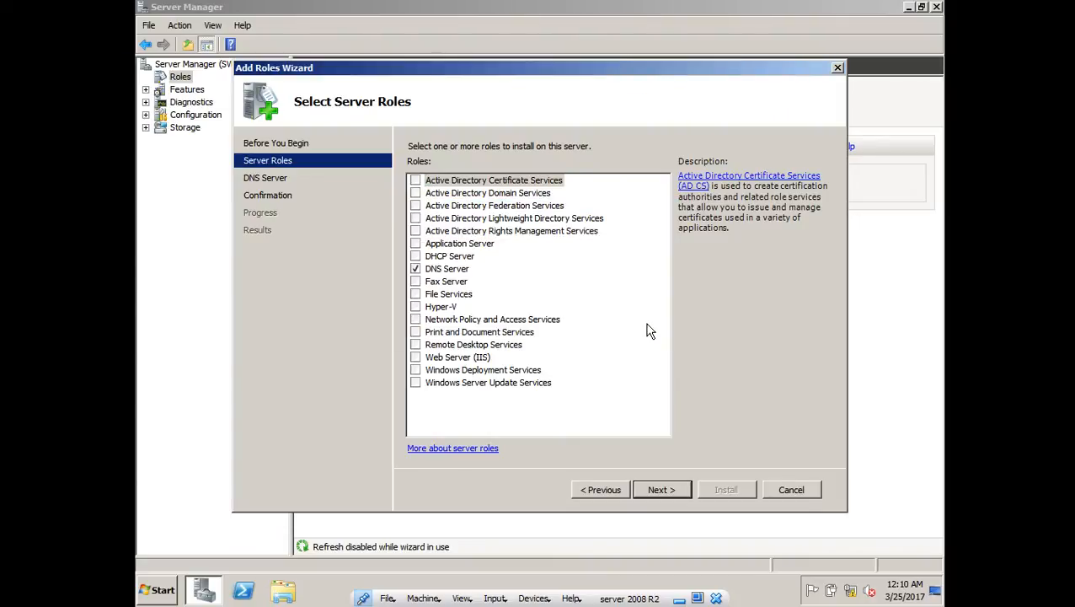
click(416, 270)
click(418, 194)
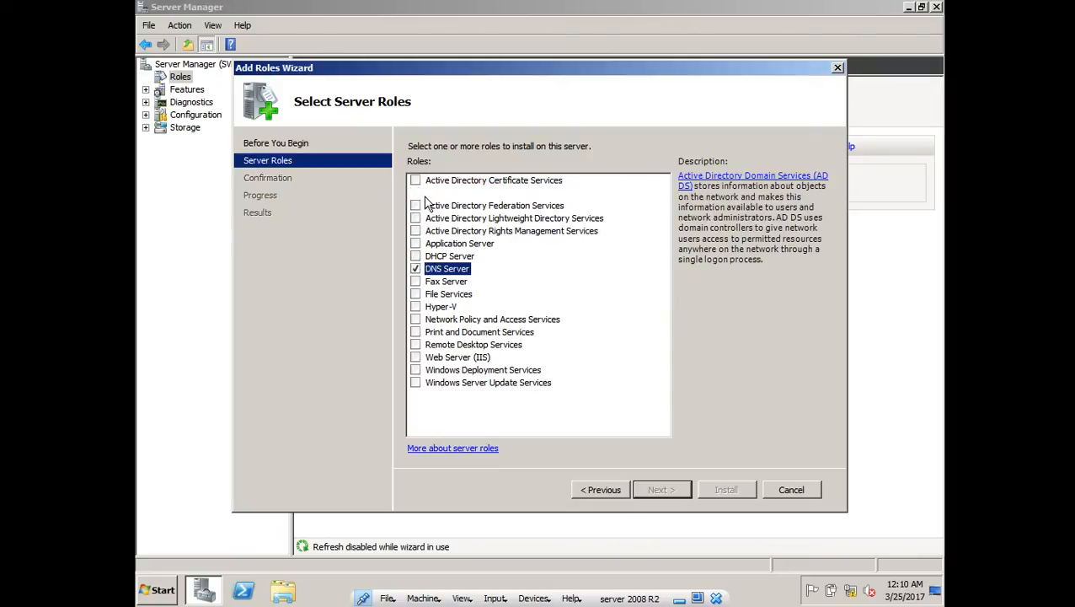
click(416, 194)
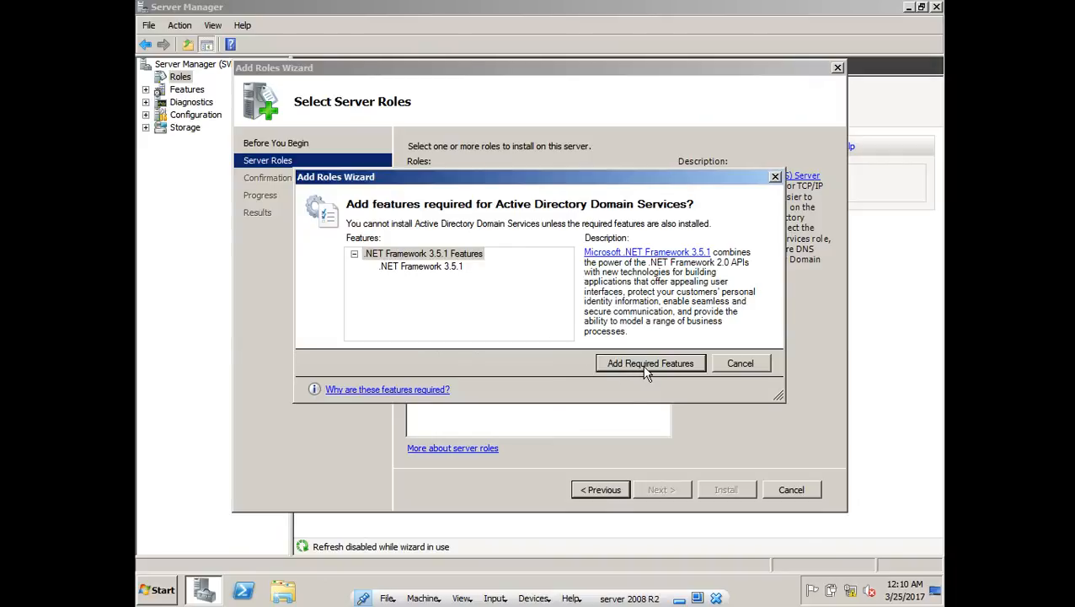
click(646, 371)
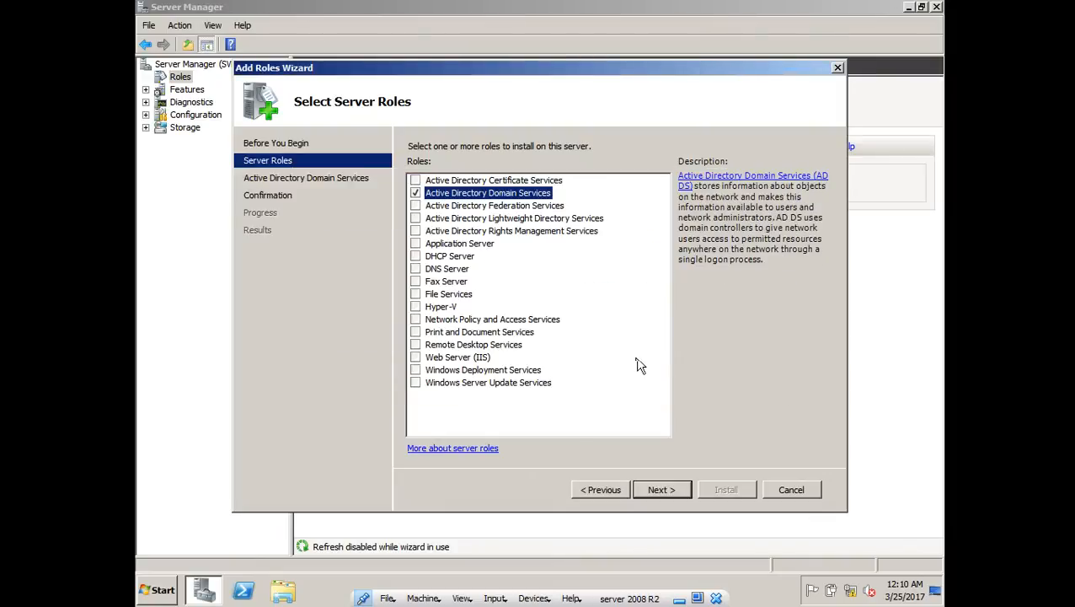
- Go through the AD DS introduction page to the Confirm Installation Selections page
click(330, 180)
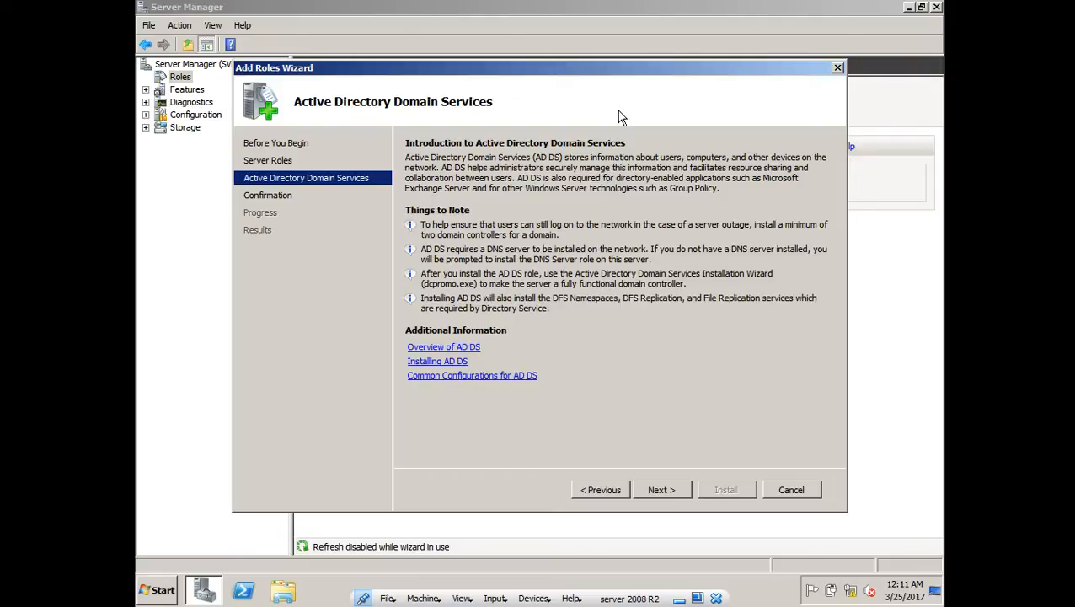
click(664, 490)
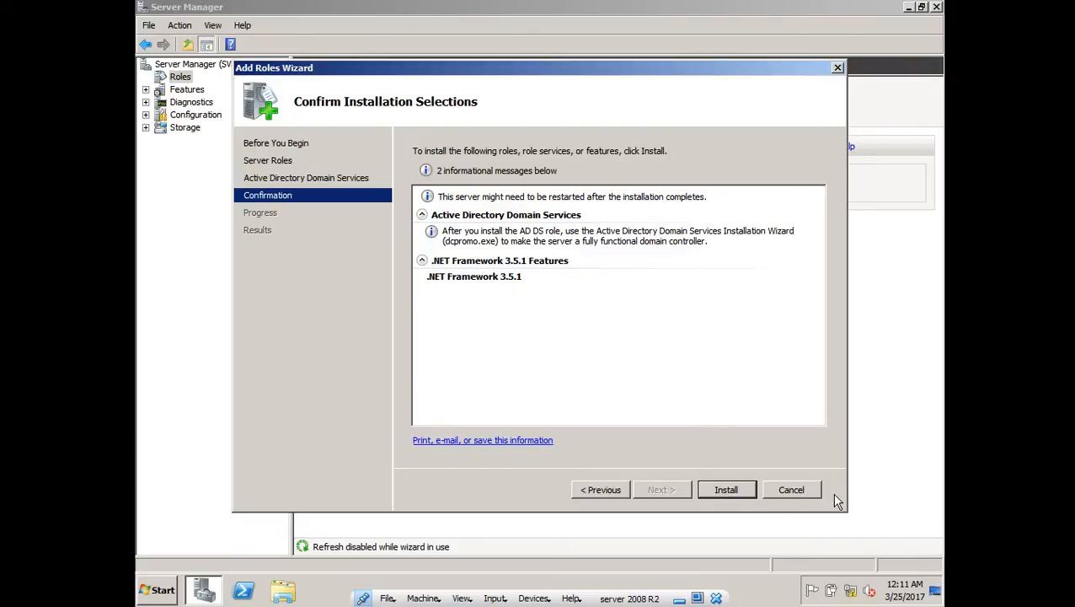
- Cancel the Add Roles Wizard without installing, confirm with Yes, and close Server Manager
click(812, 491)
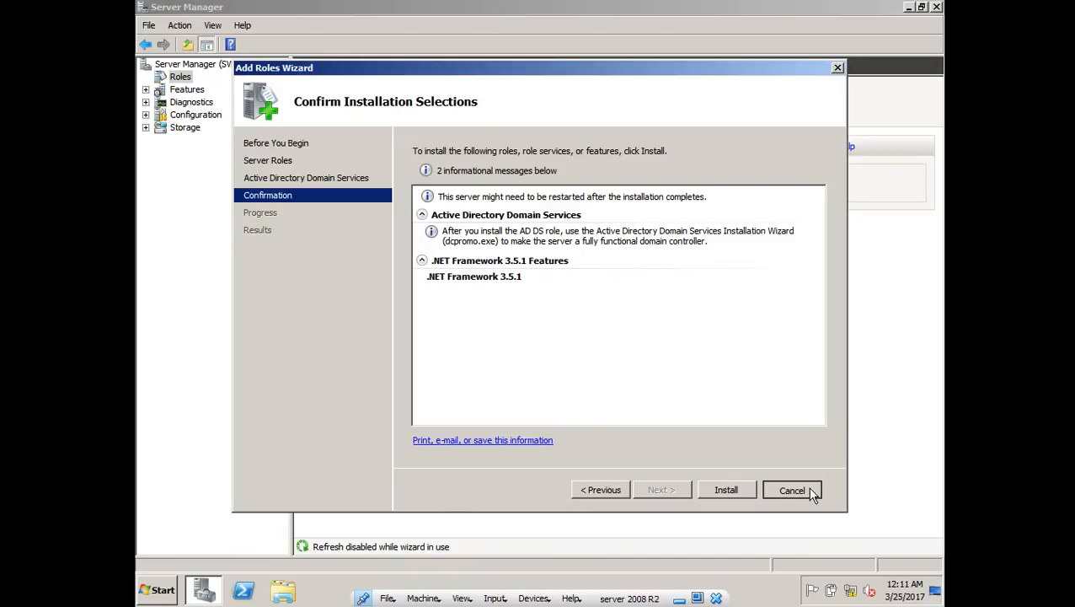
click(812, 491)
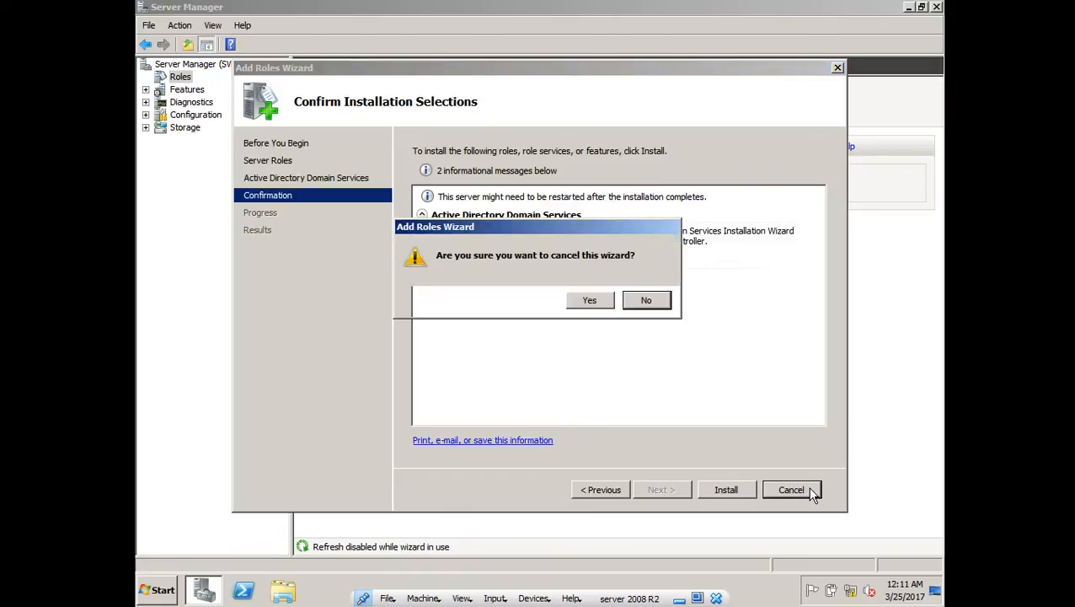
click(577, 305)
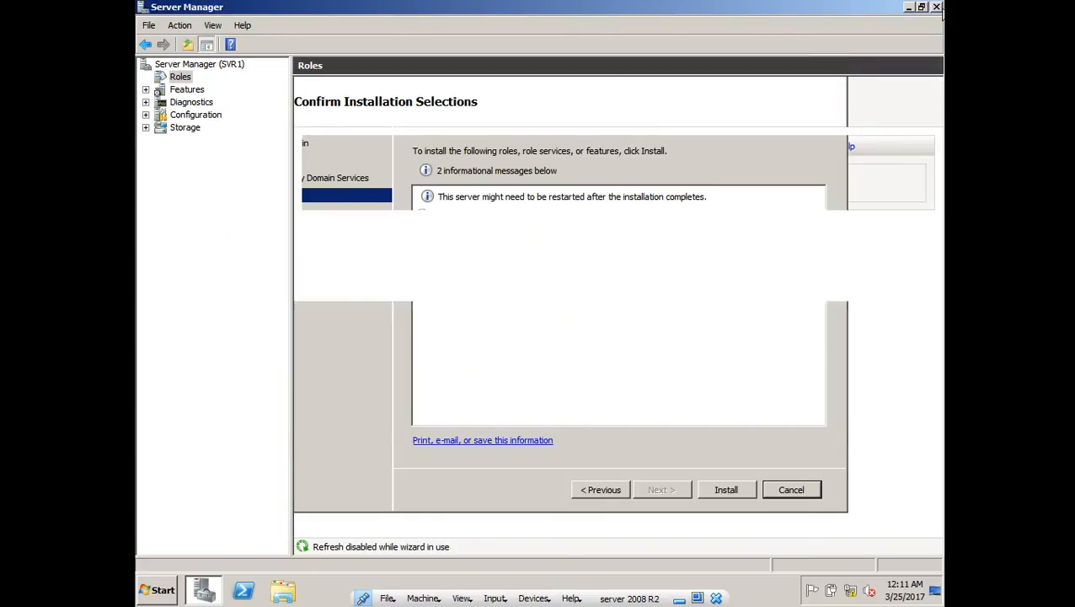
click(935, 8)
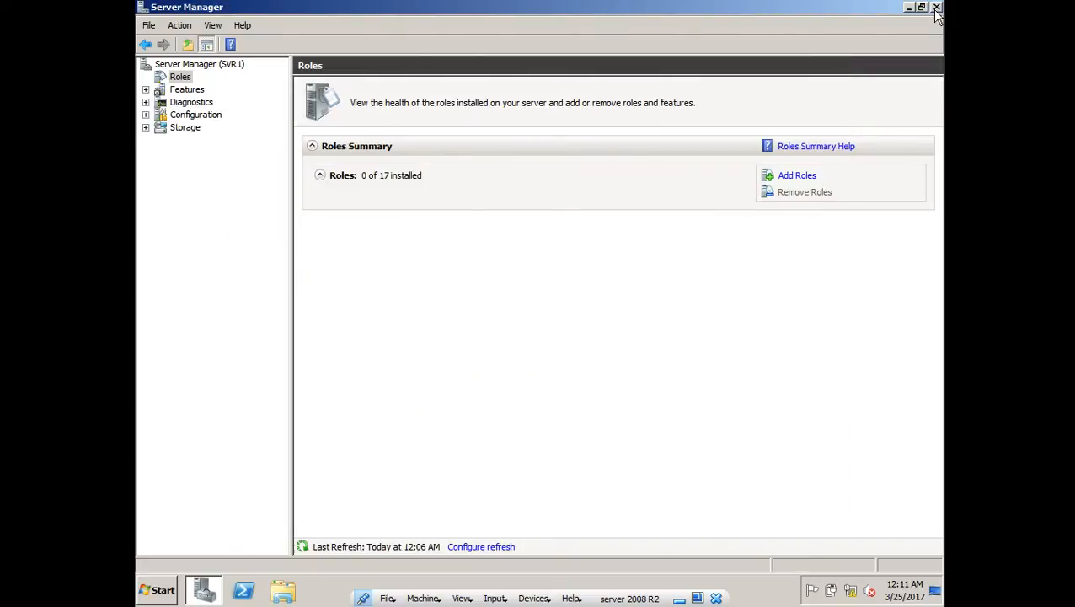
- Run dcpromo from the Win+R Run box
key(super+r)
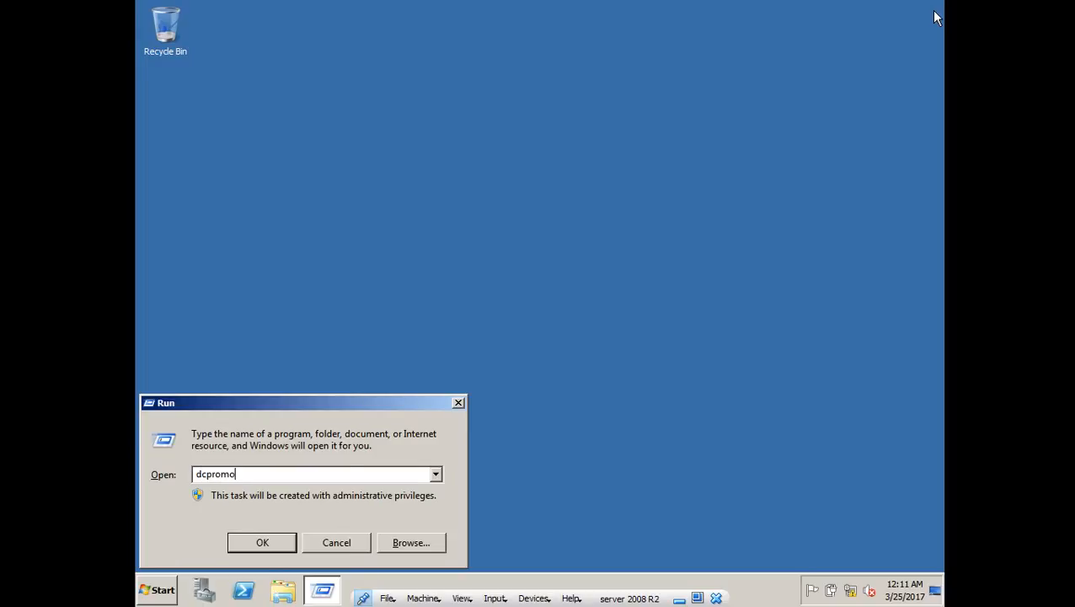
key(Return)
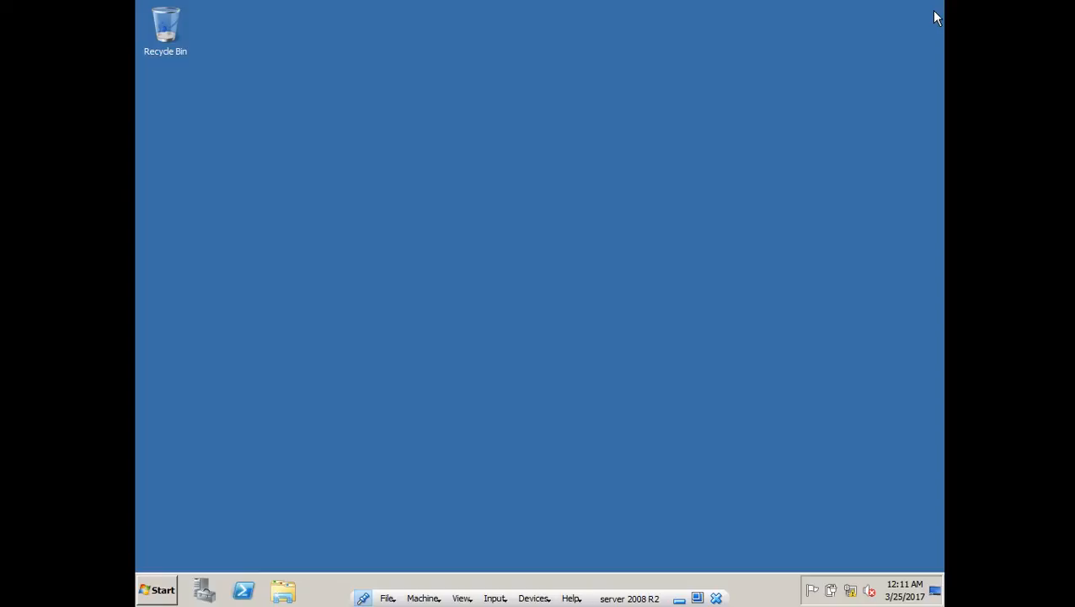
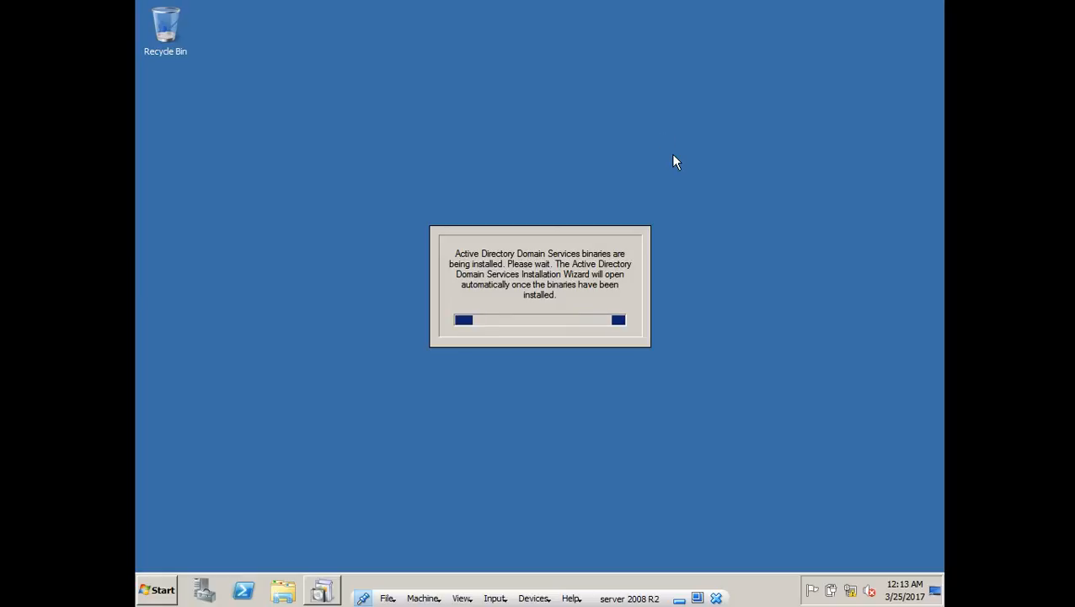
- Switch to the host and back to the server VM, browsing its Start menu while waiting
click(679, 599)
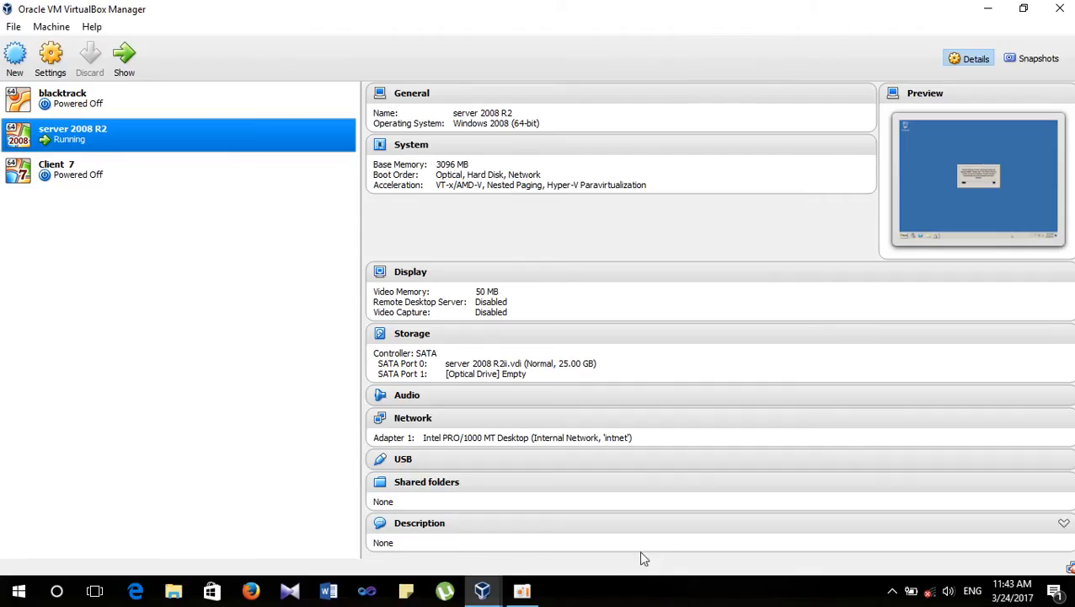
click(522, 590)
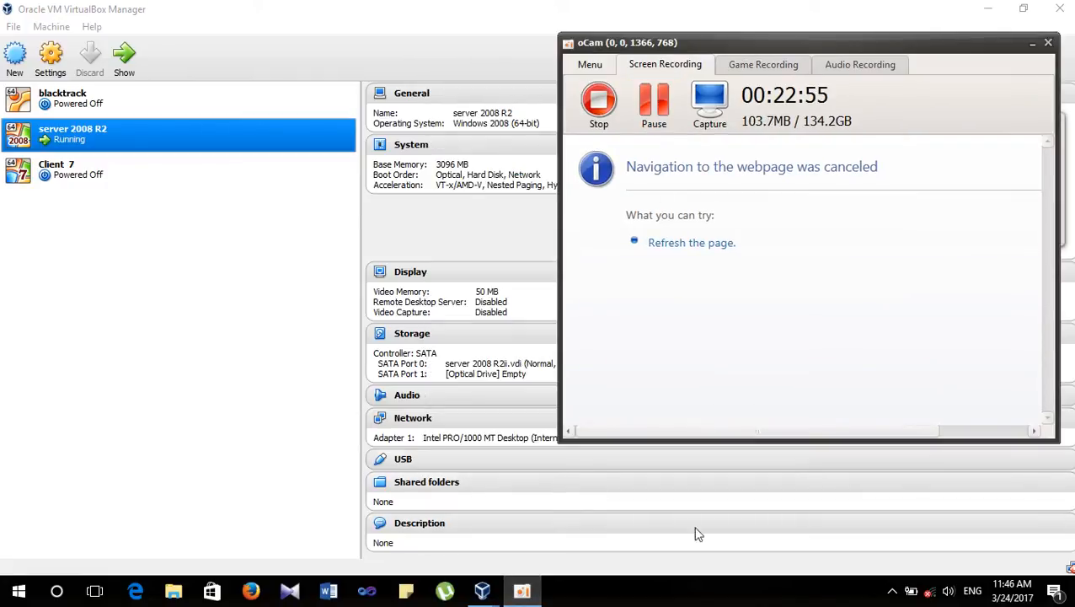
mouse_move(482, 590)
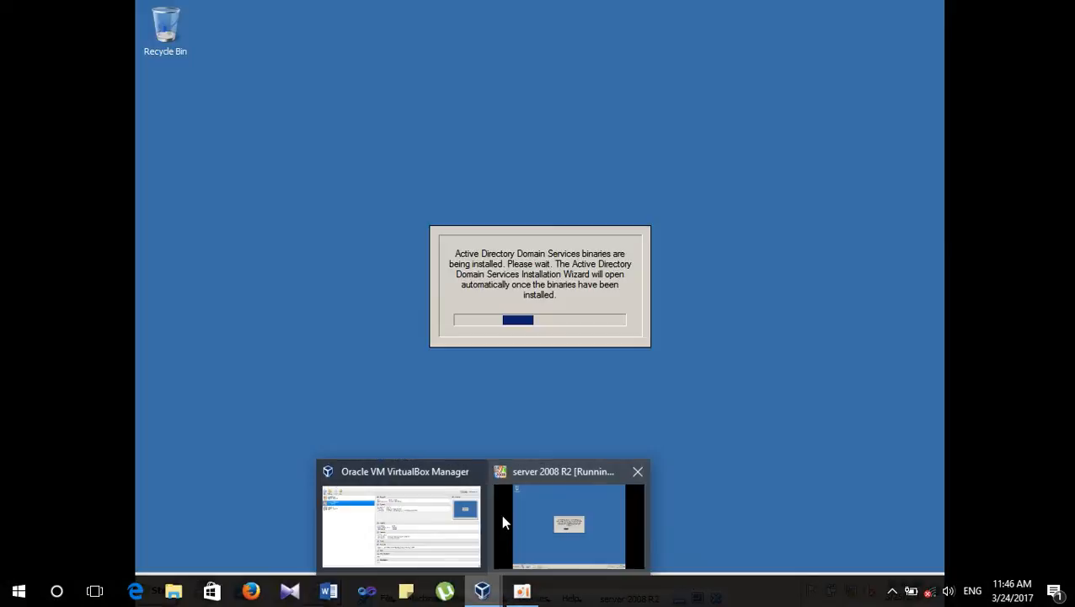
click(502, 523)
click(160, 592)
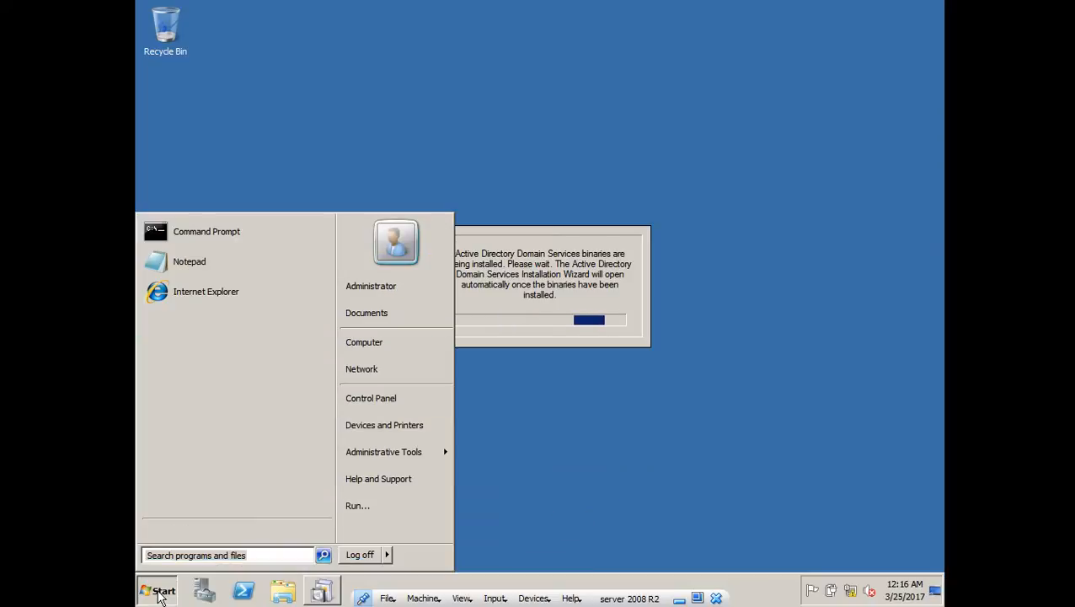
mouse_move(444, 457)
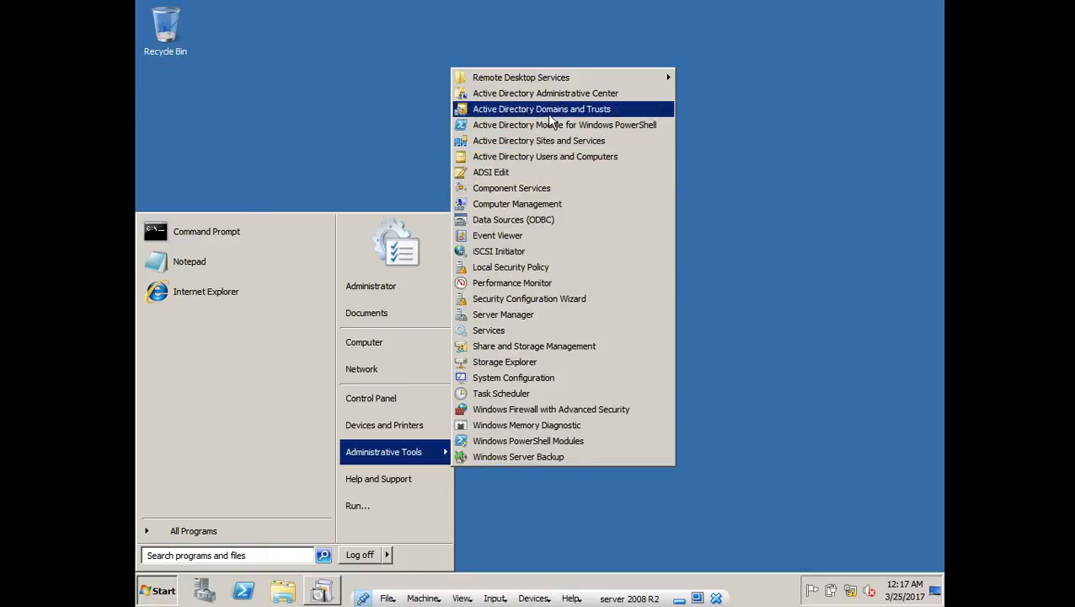
mouse_move(565, 80)
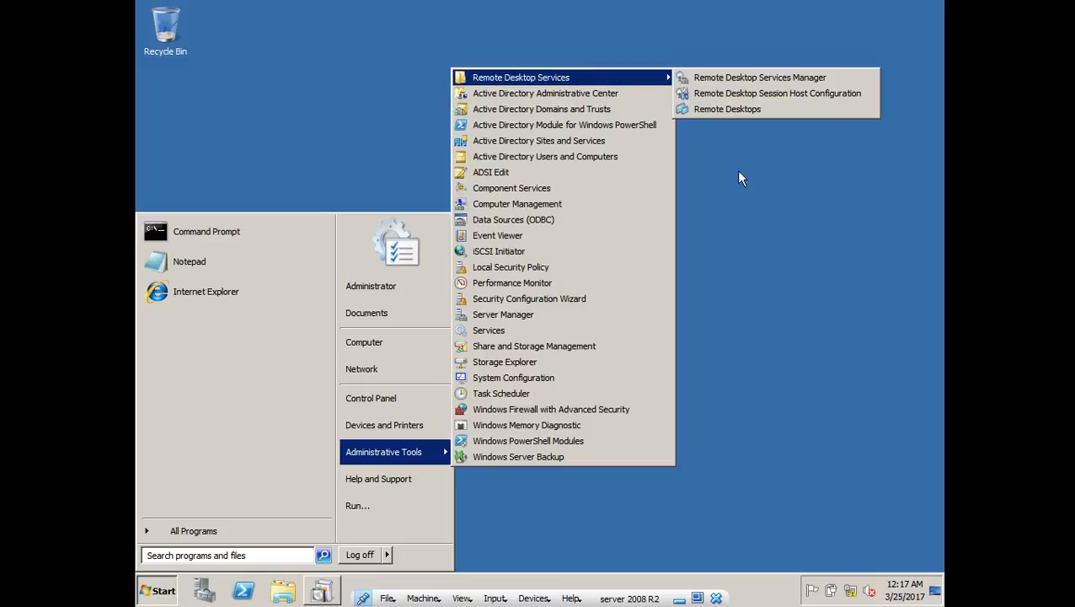
click(740, 229)
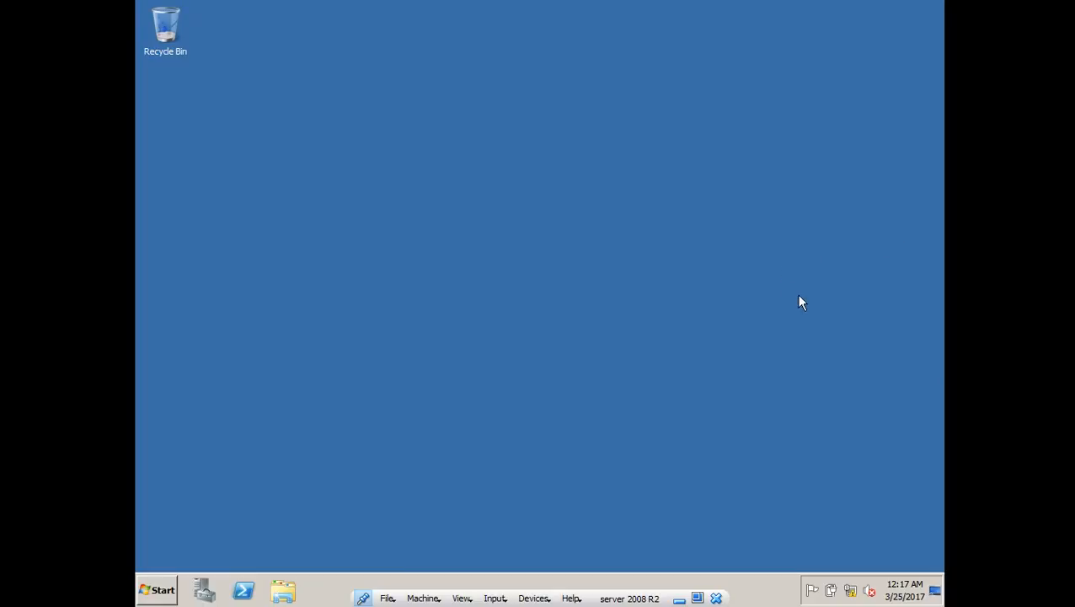
- Refresh the server desktop twice until the AD DS Installation Wizard appears
right_click(784, 262)
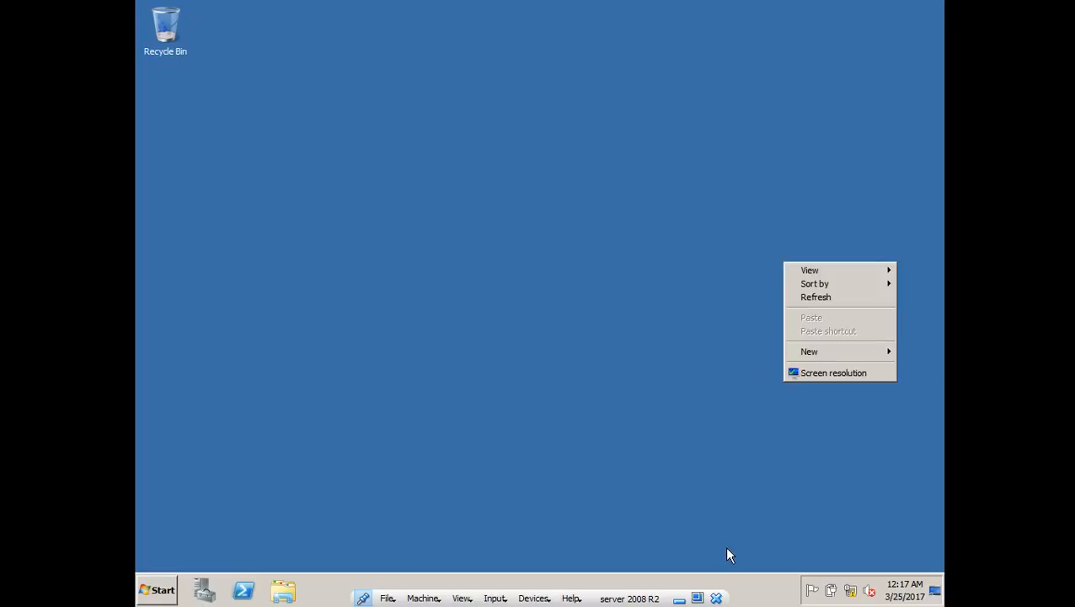
click(817, 297)
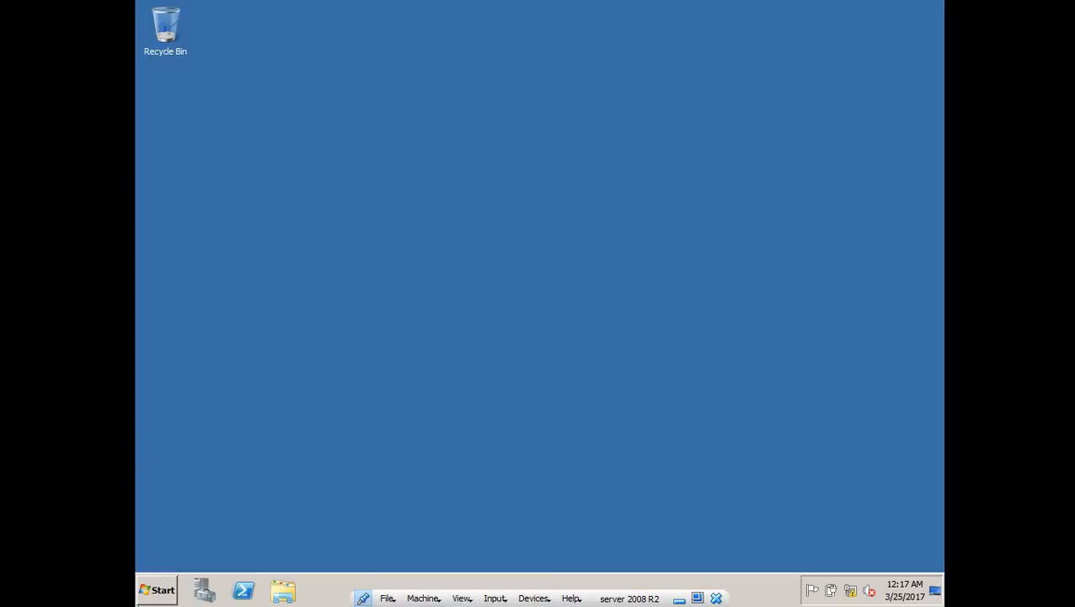
right_click(823, 154)
click(840, 189)
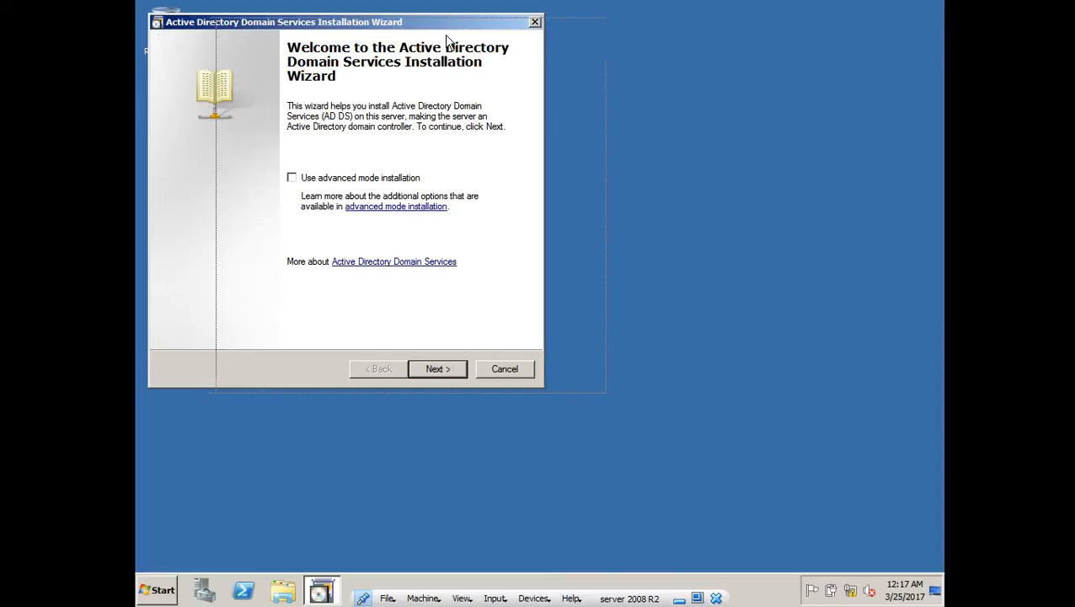
- Reposition the wizard, pass the welcome page, and read the Windows NT 4.0 compatibility notice
drag(379, 28, 446, 35)
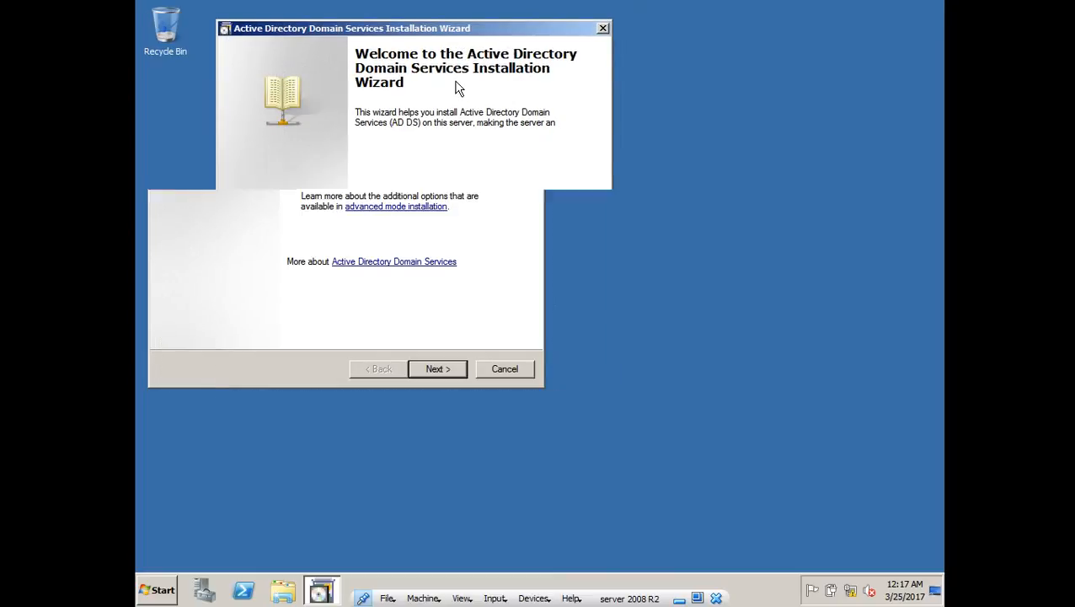
click(522, 376)
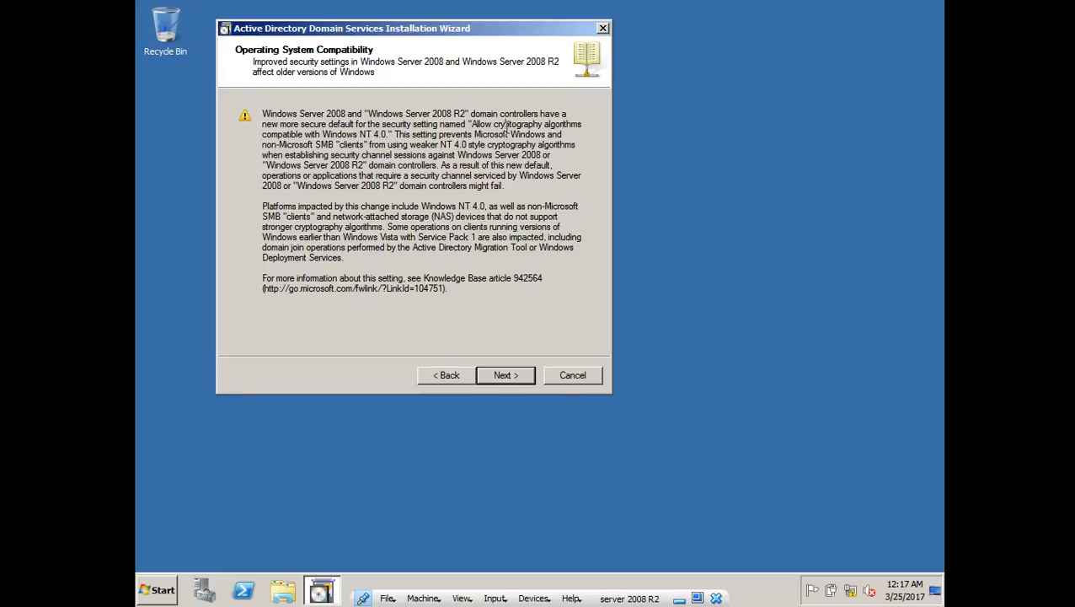
drag(505, 124, 556, 125)
drag(337, 135, 396, 141)
click(498, 125)
drag(346, 134, 385, 141)
click(386, 144)
- Continue past the notice and choose 'Create a new domain in a new forest'
click(523, 380)
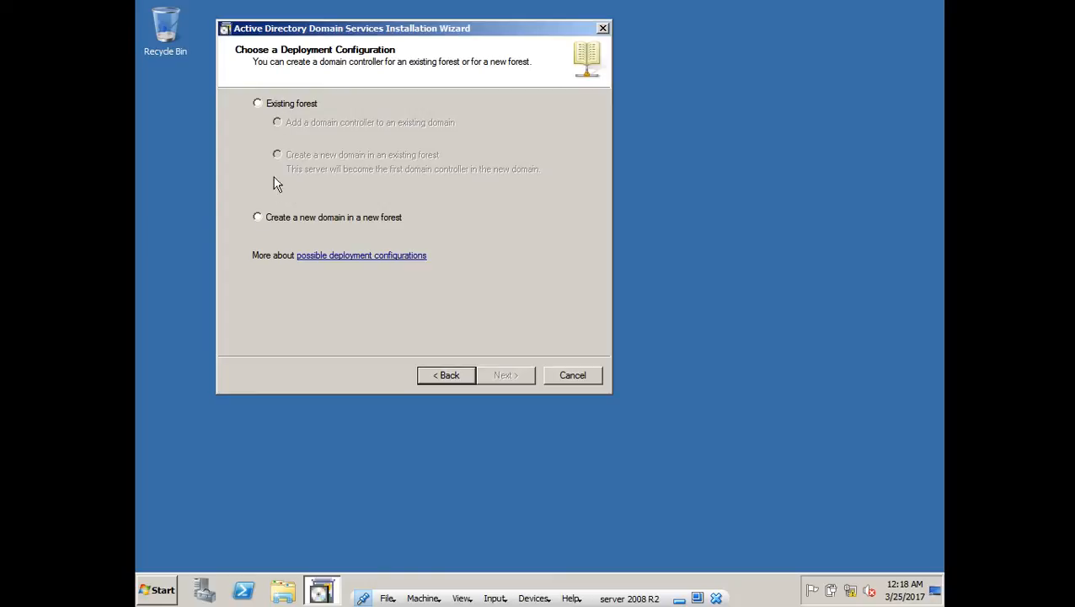
click(283, 220)
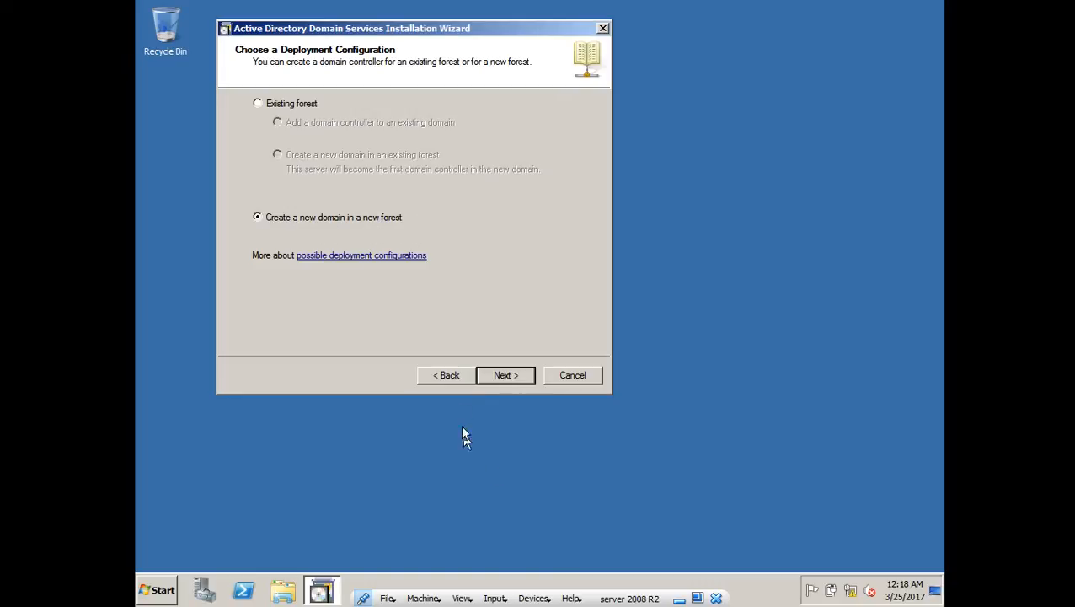
click(497, 374)
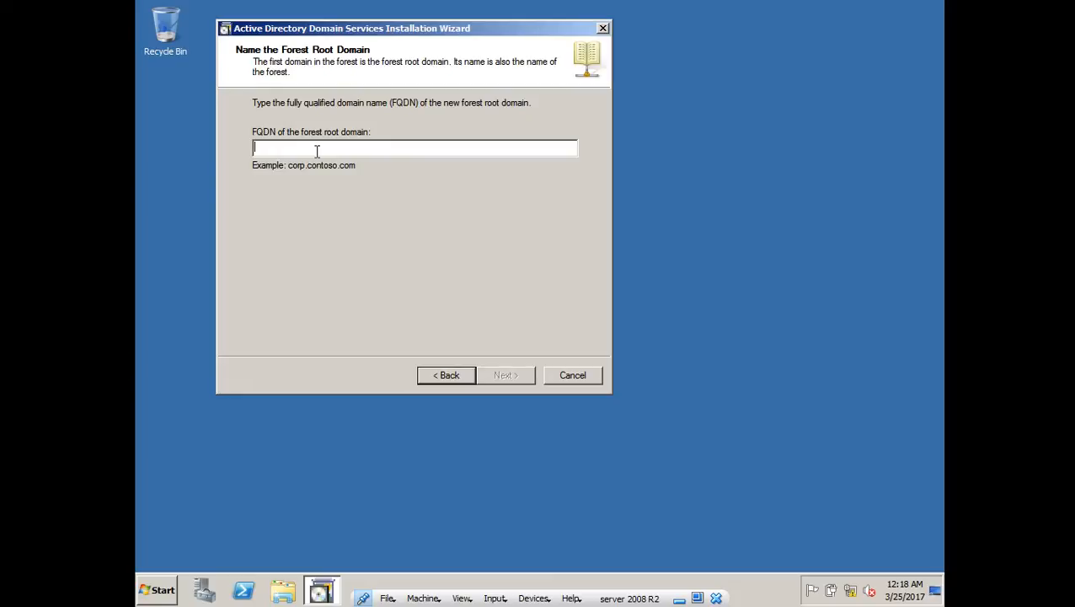
- Enter test.org as the forest root FQDN and choose Windows Server 2008 R2 functional level
text(t)
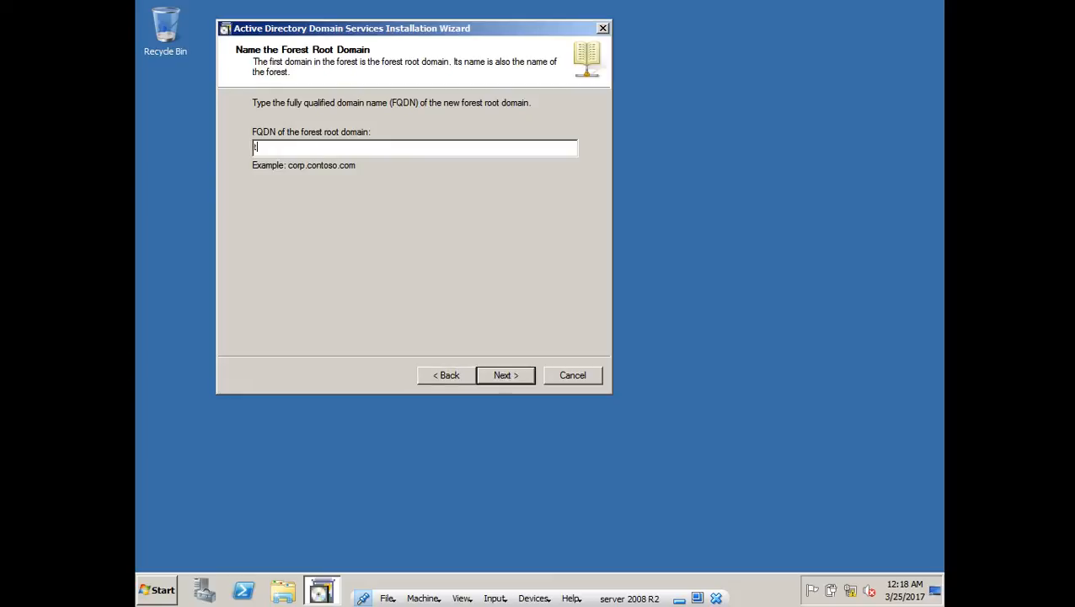
text(est.org)
click(501, 375)
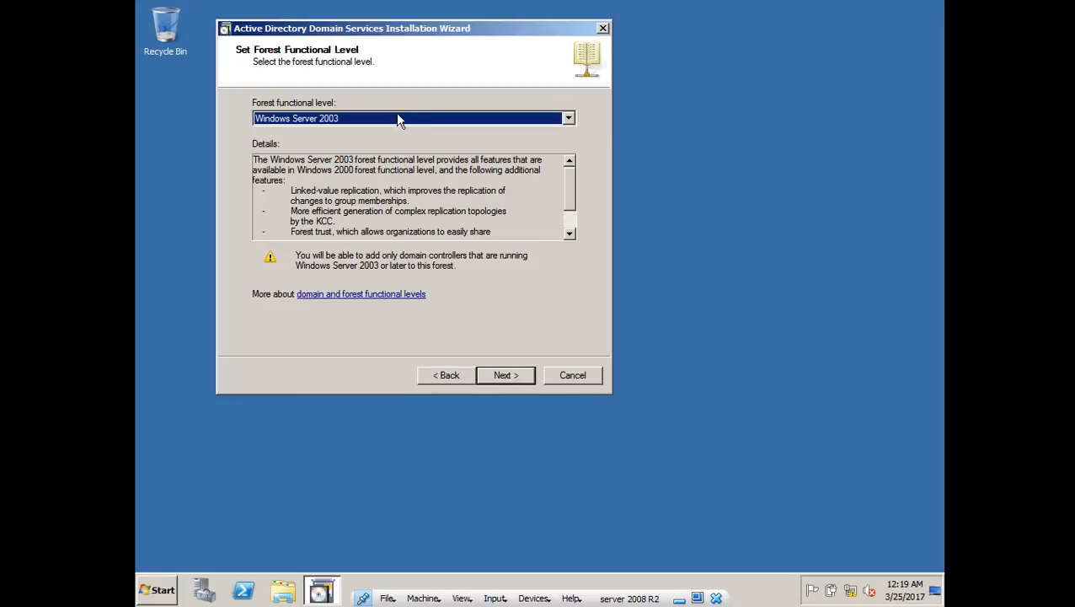
click(424, 121)
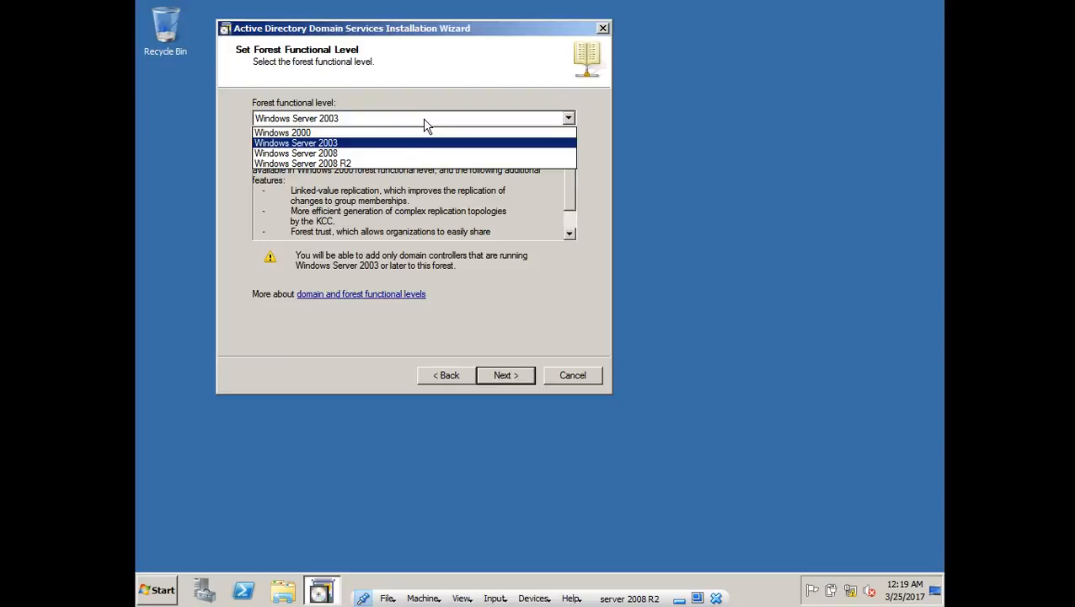
click(423, 123)
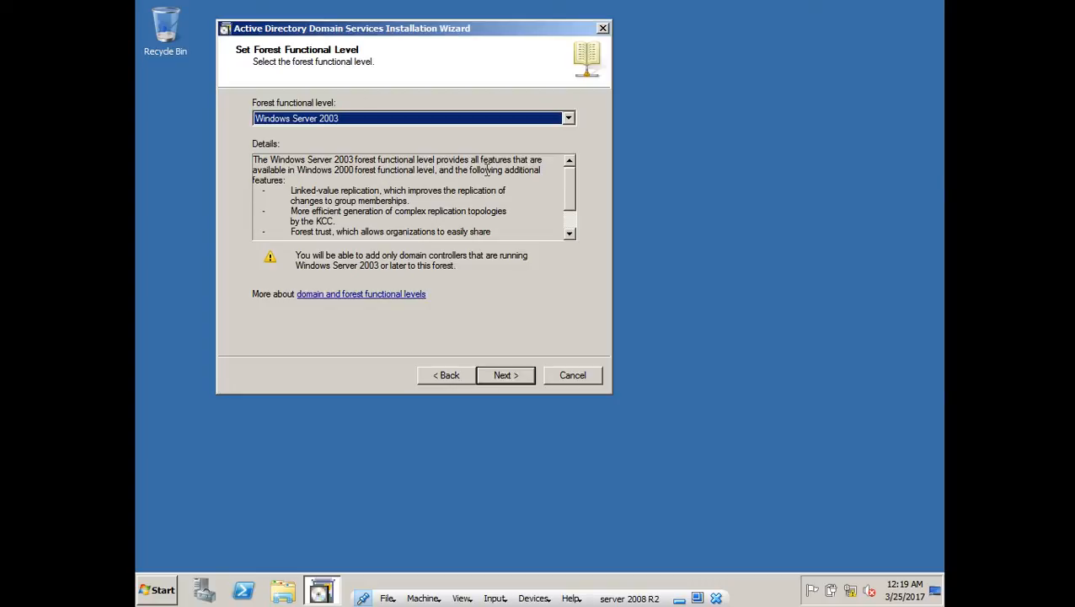
click(471, 121)
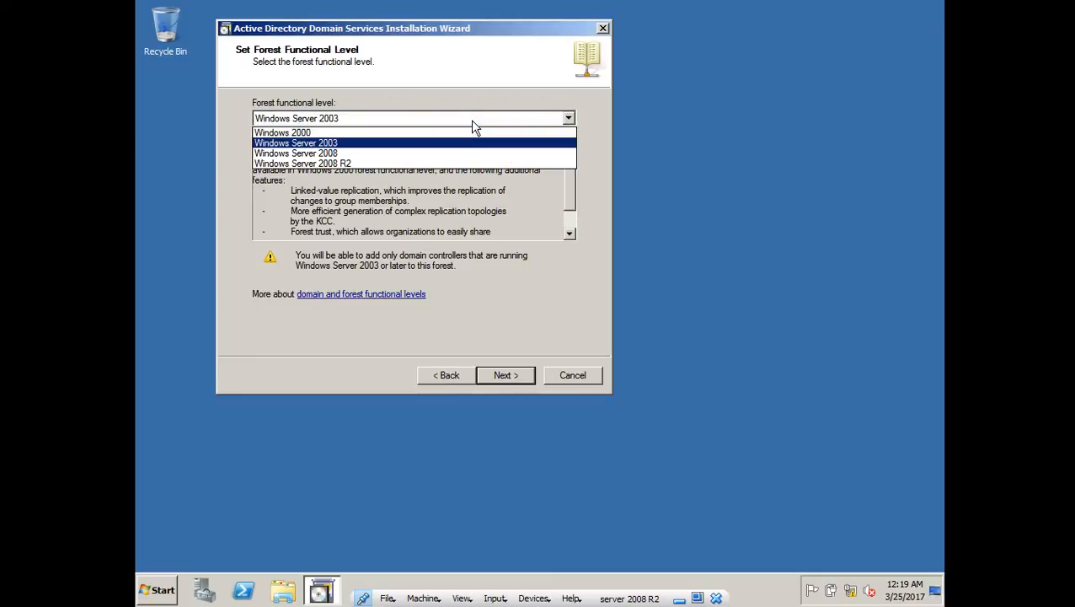
click(472, 125)
click(473, 123)
click(337, 163)
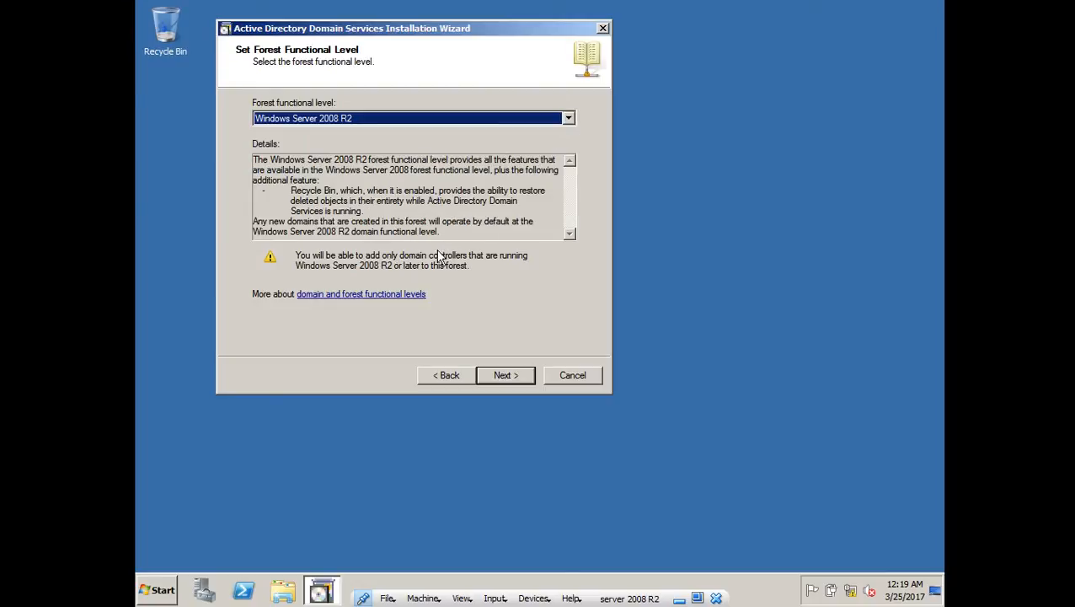
click(506, 375)
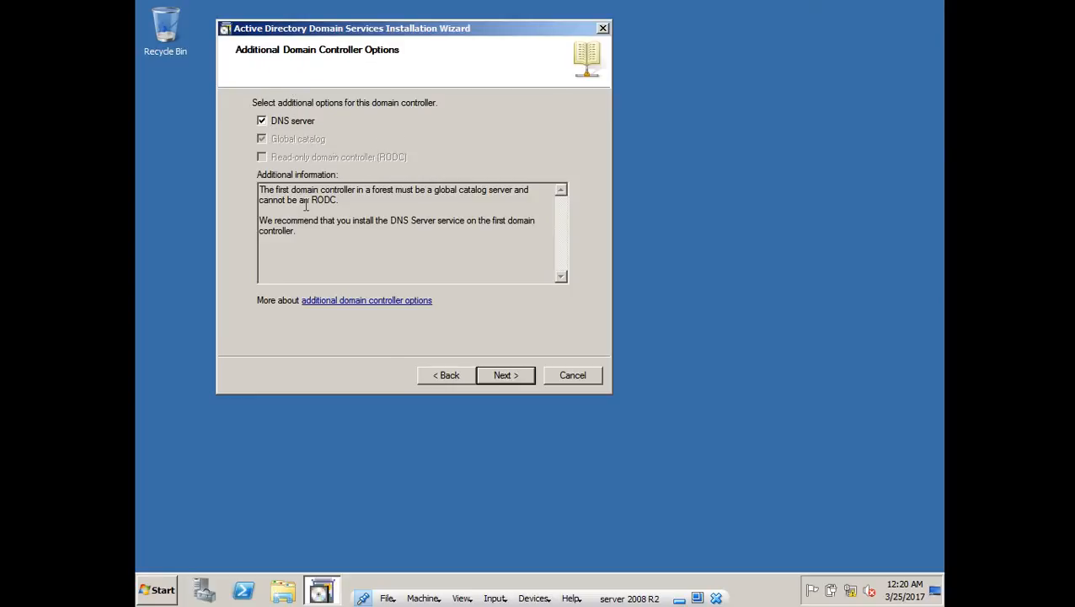
- Keep DNS server, accept the delegation warning and default folders, and set the DSRM password
click(508, 381)
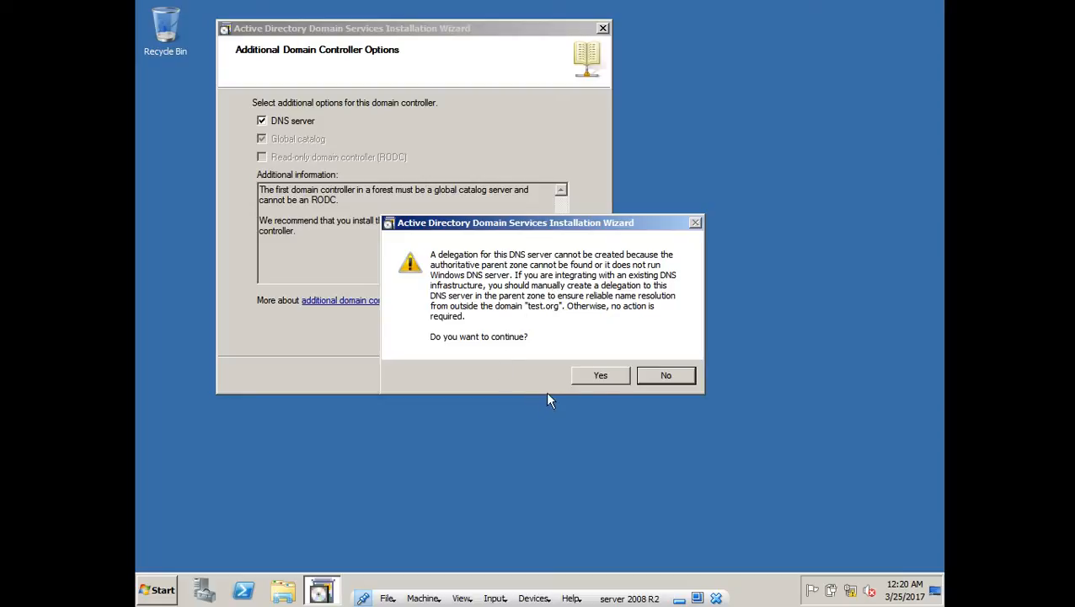
click(623, 379)
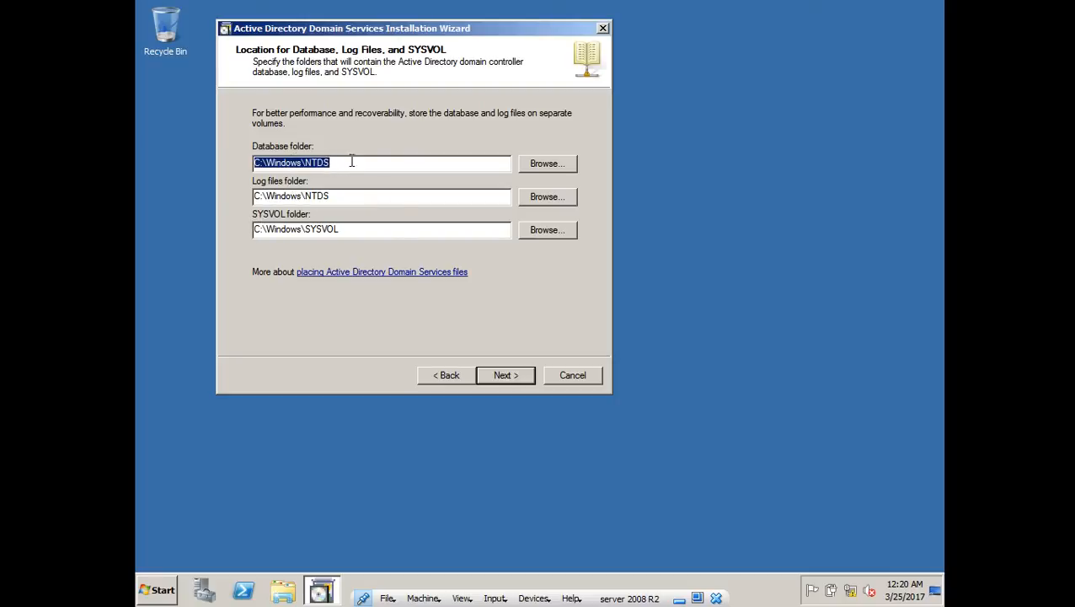
click(511, 380)
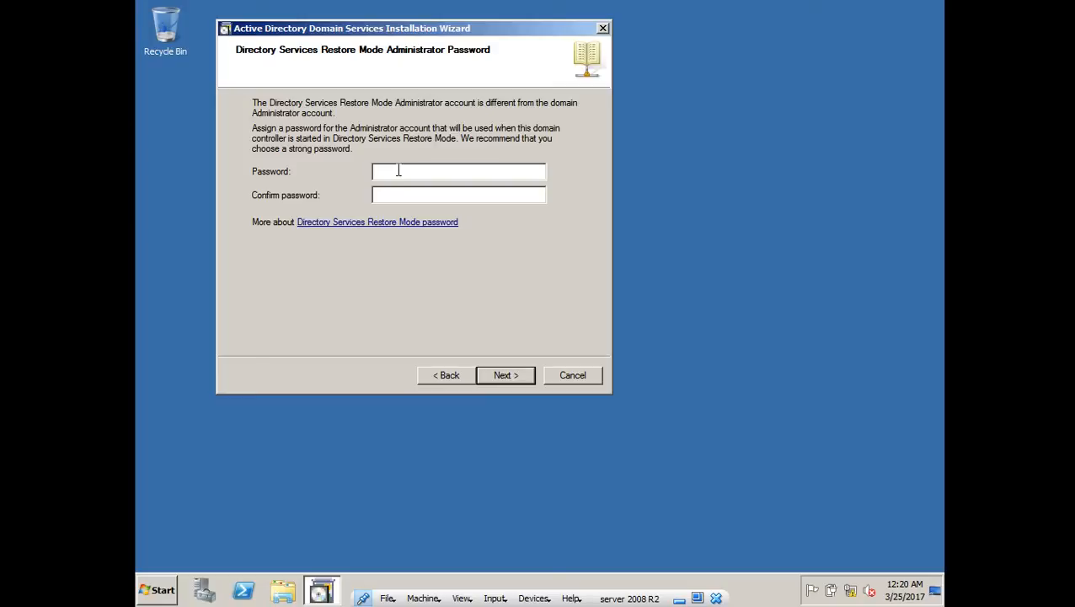
text(P••)
click(507, 376)
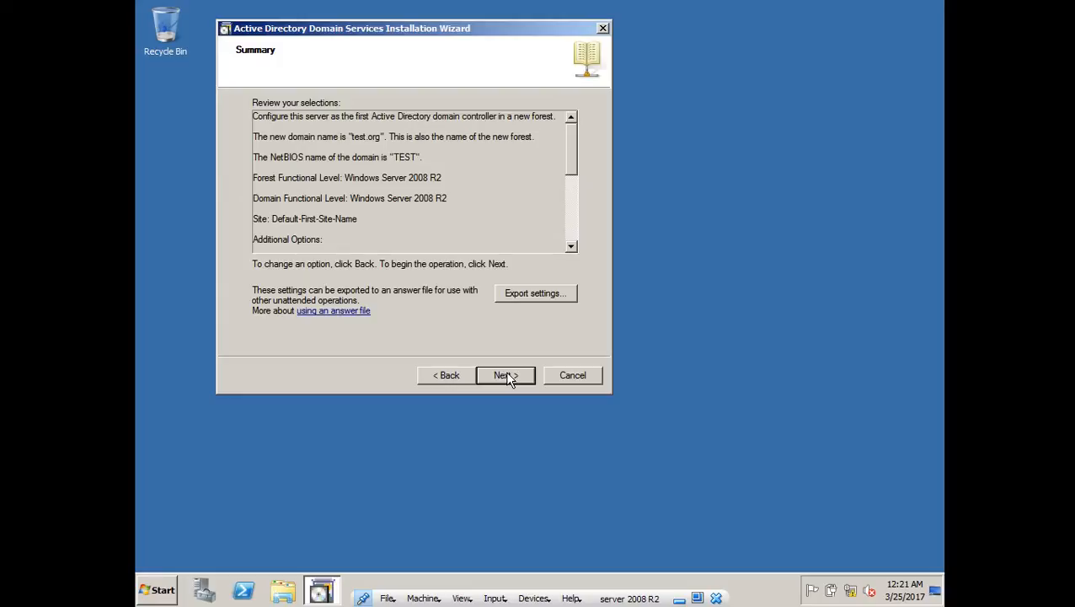
- Export the wizard settings and create an 'answer file' folder on the C: drive
scroll(379, 144, down, 6)
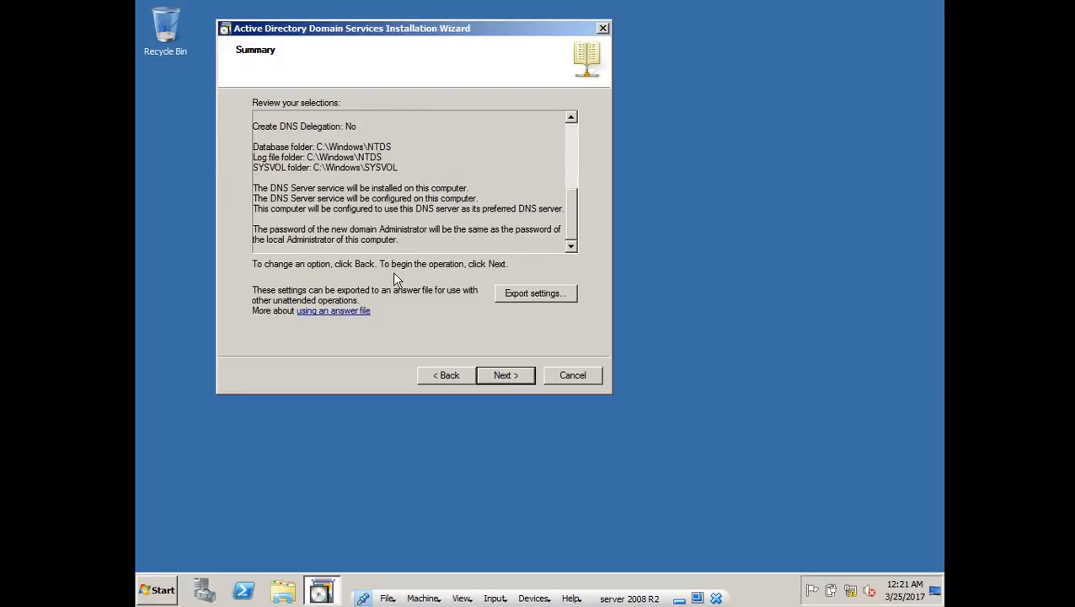
click(520, 298)
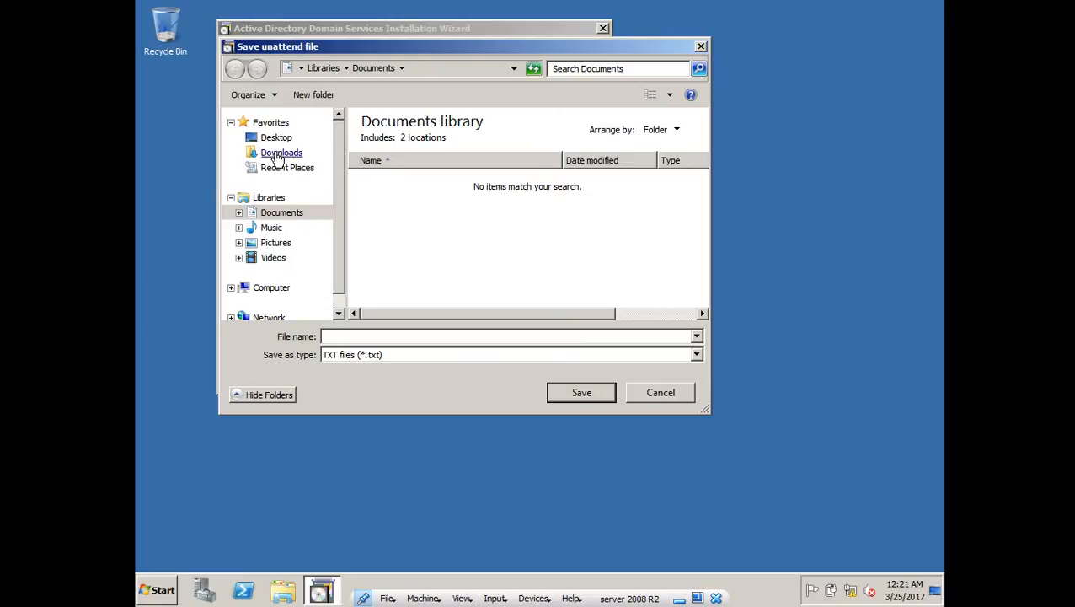
click(268, 288)
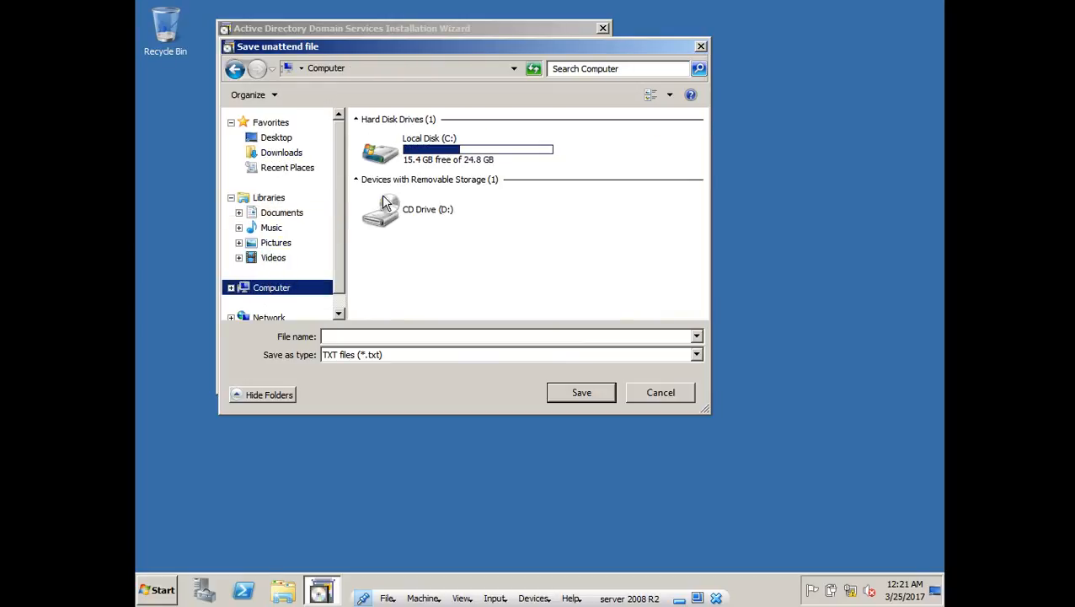
double_click(432, 162)
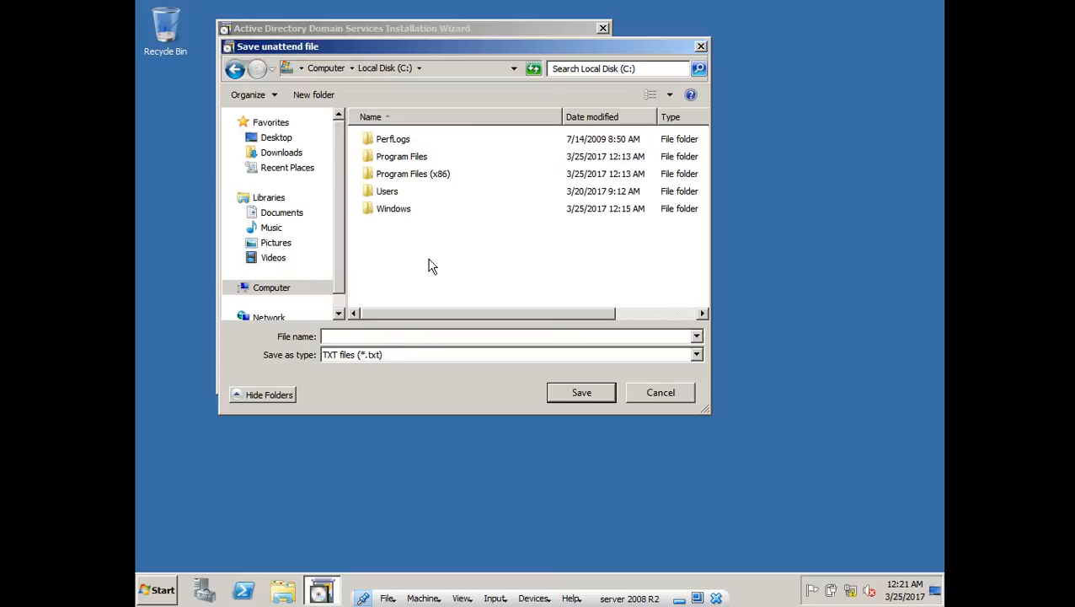
key(ctrl+shift+n)
text(an)
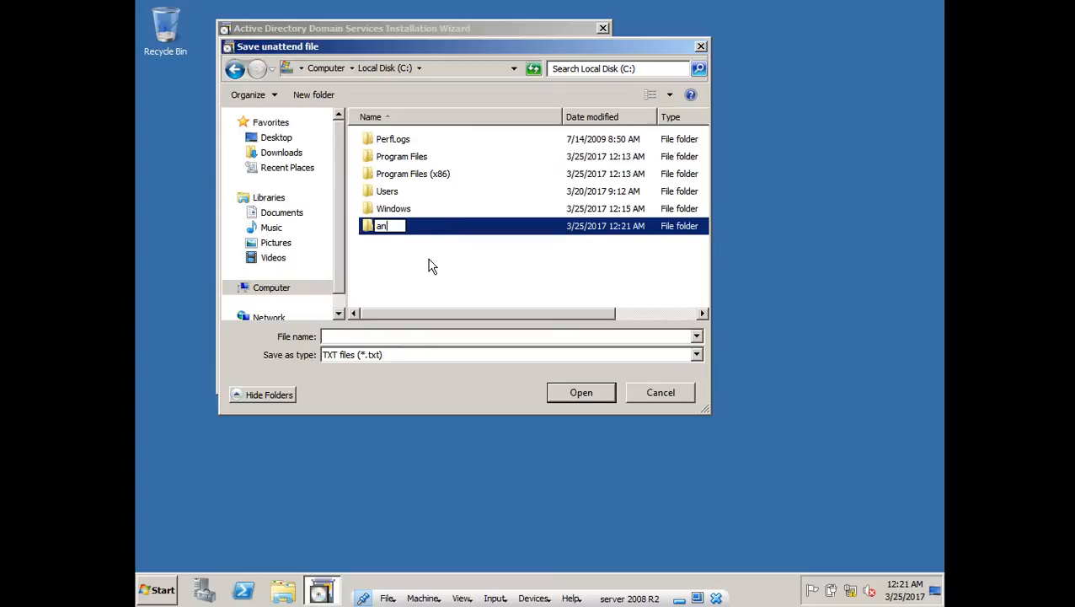
text(swerr)
key(BackSpace)
text(file)
key(Return)
- Save the answer file as a.txt in that folder and start the installation
click(599, 397)
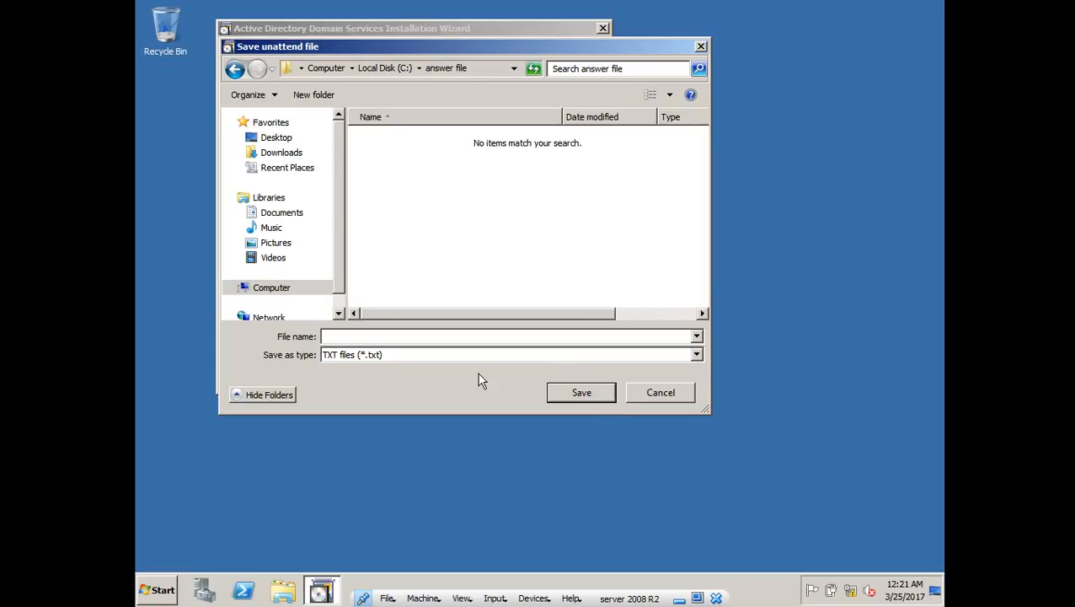
text(a)
click(571, 394)
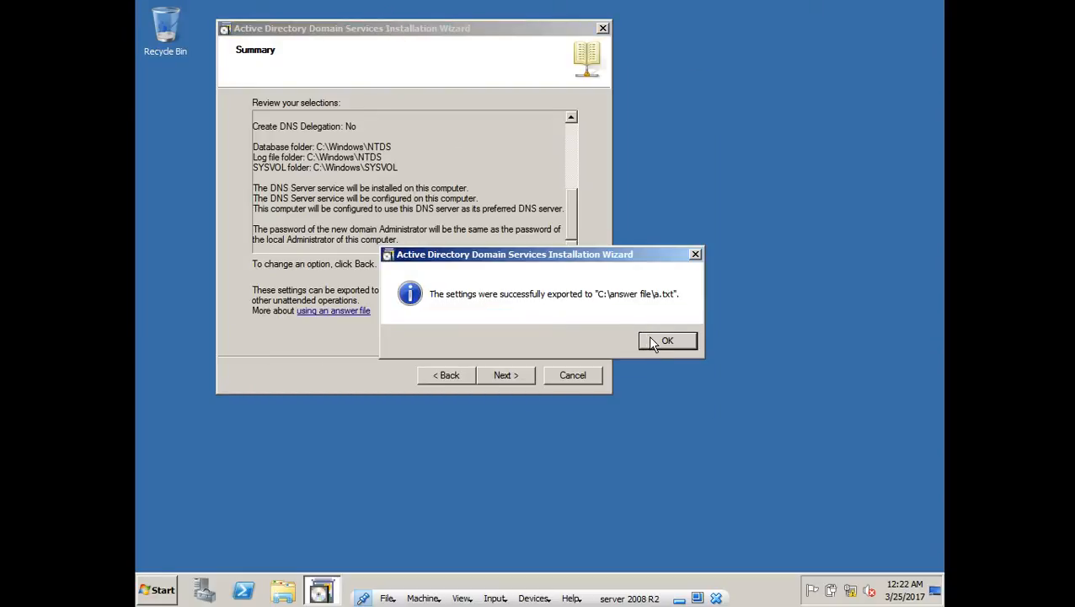
click(662, 339)
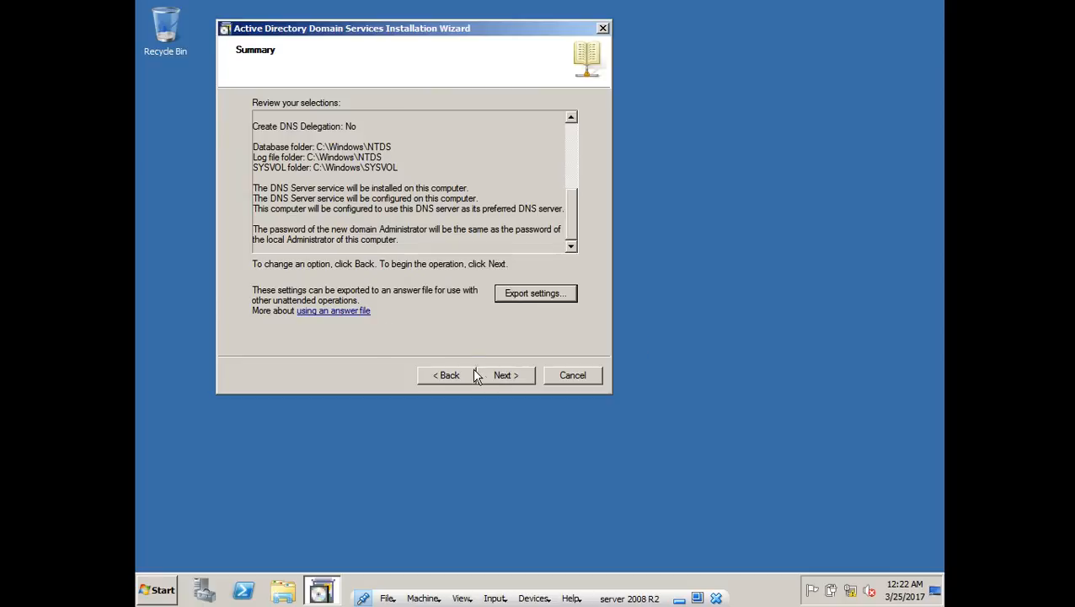
click(497, 375)
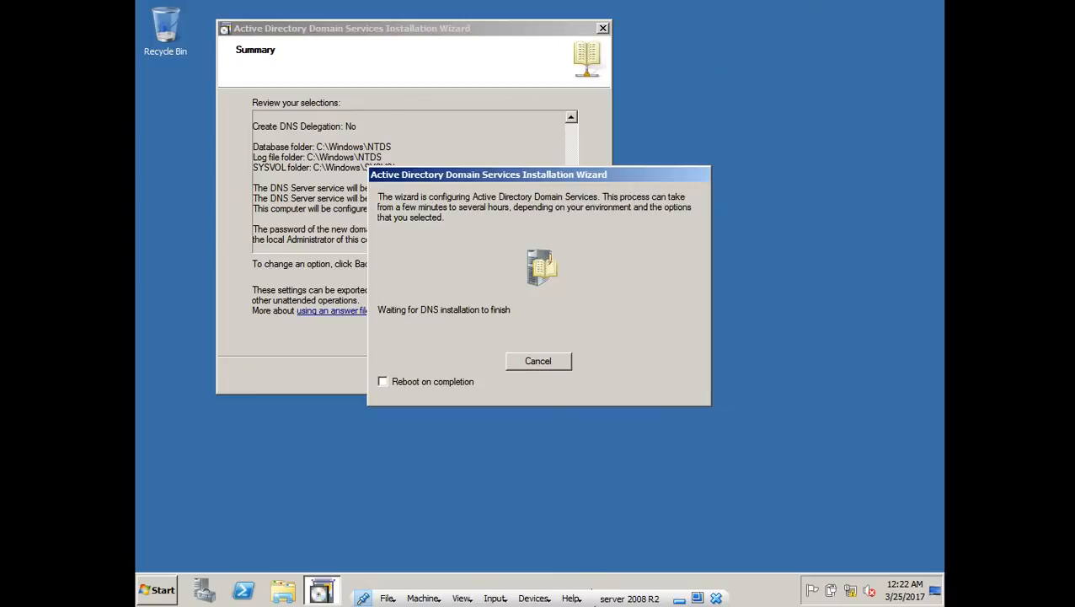
- Return to the server VM, finish the AD DS wizard, choose Restart Now, and minimise it
click(679, 600)
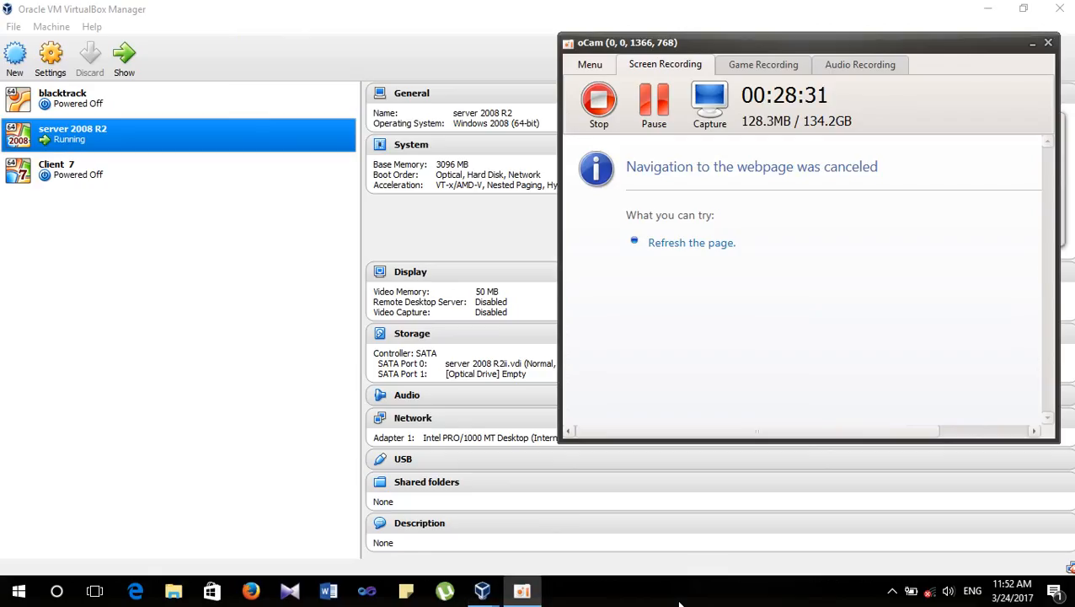
click(662, 107)
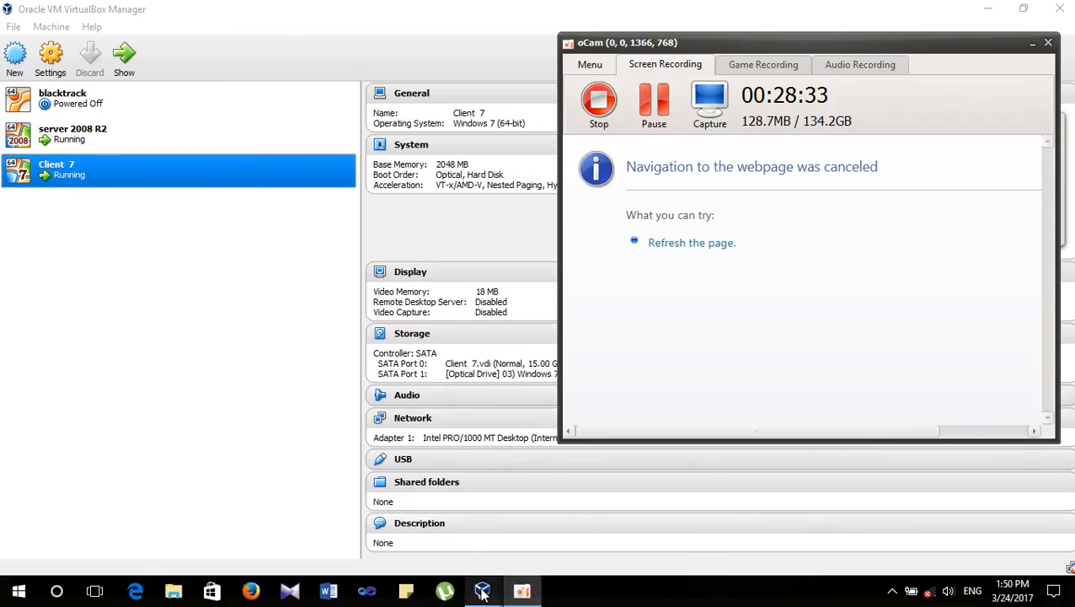
mouse_move(482, 590)
click(492, 532)
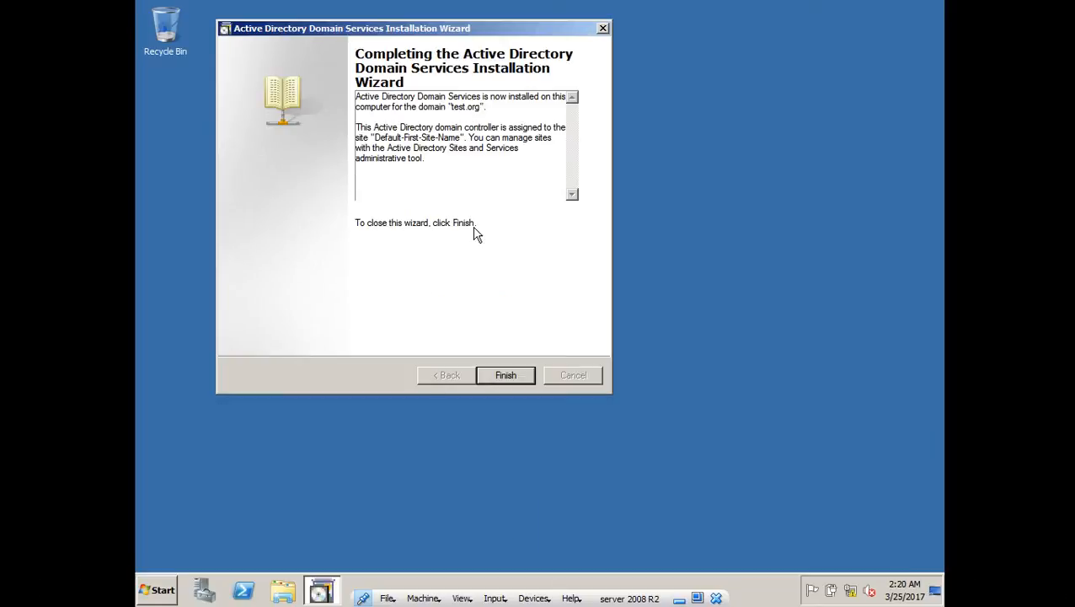
click(507, 376)
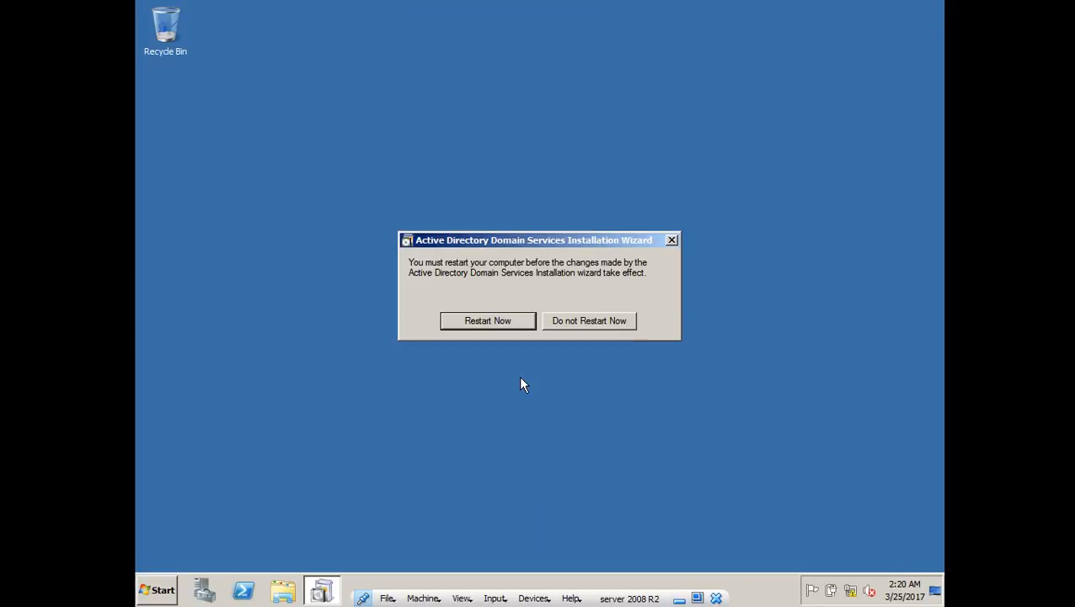
click(518, 320)
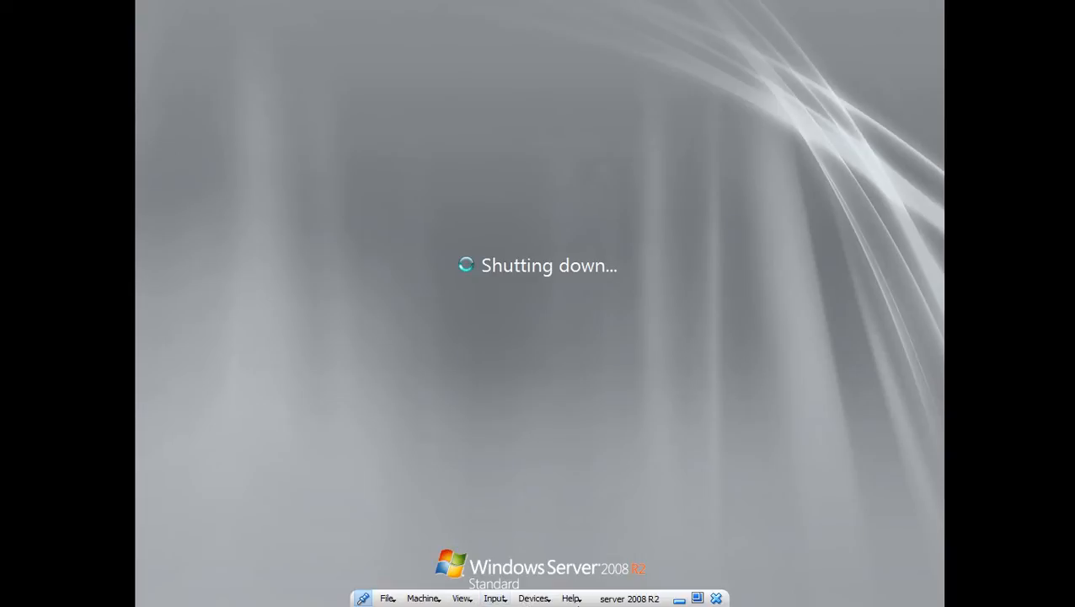
click(678, 598)
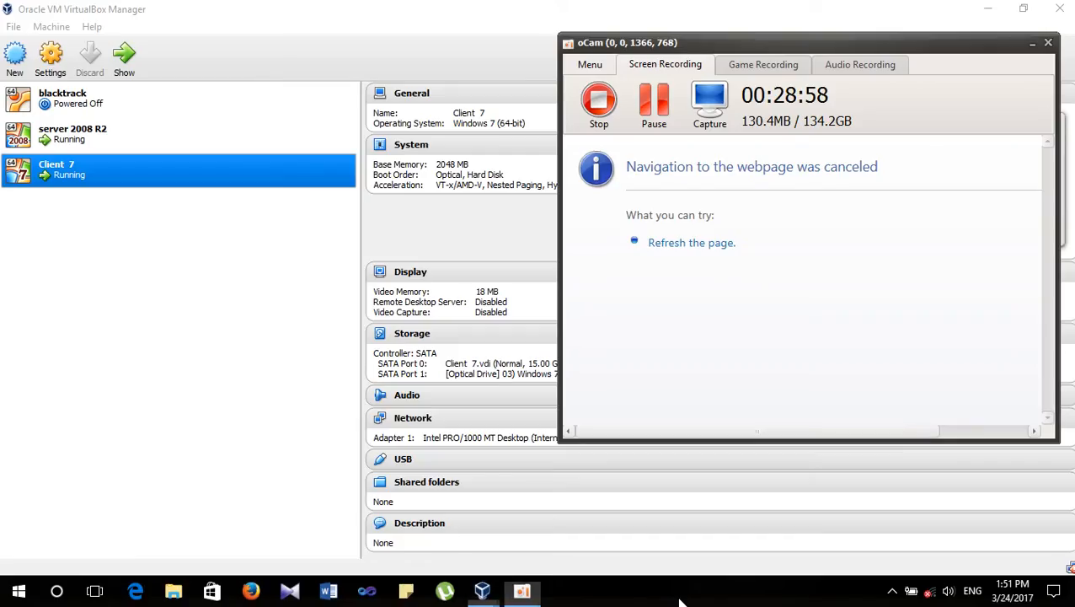
mouse_move(489, 592)
click(646, 545)
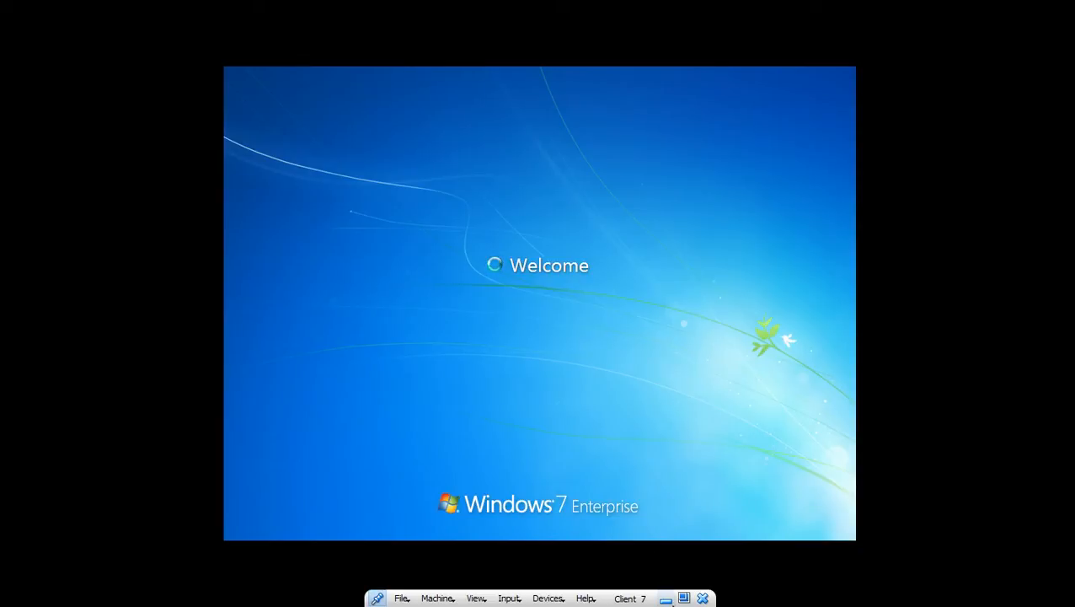
click(665, 598)
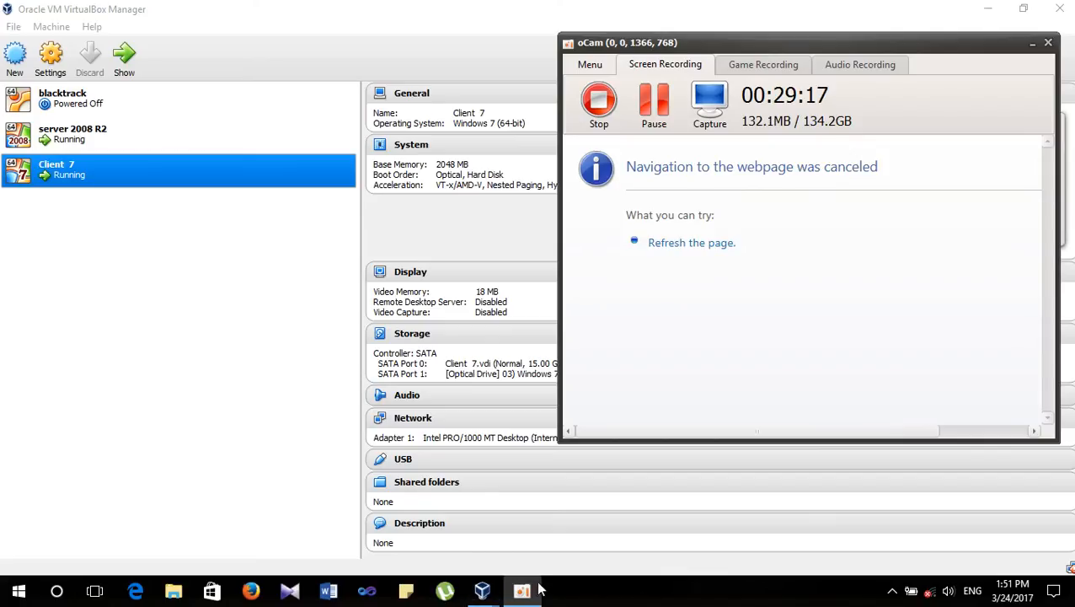
mouse_move(482, 590)
click(461, 531)
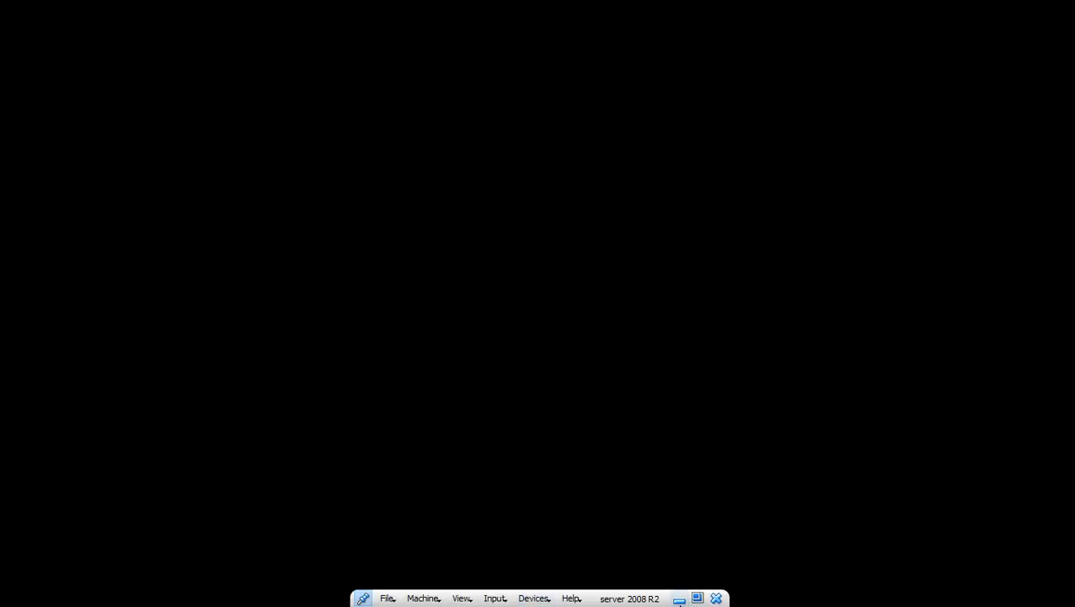
click(679, 600)
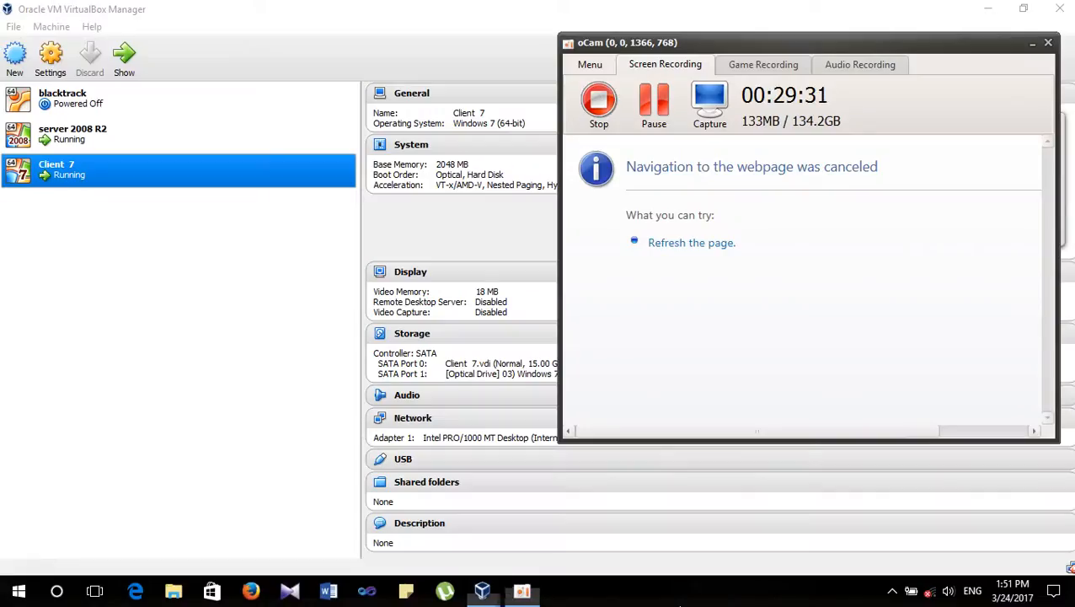
mouse_move(481, 592)
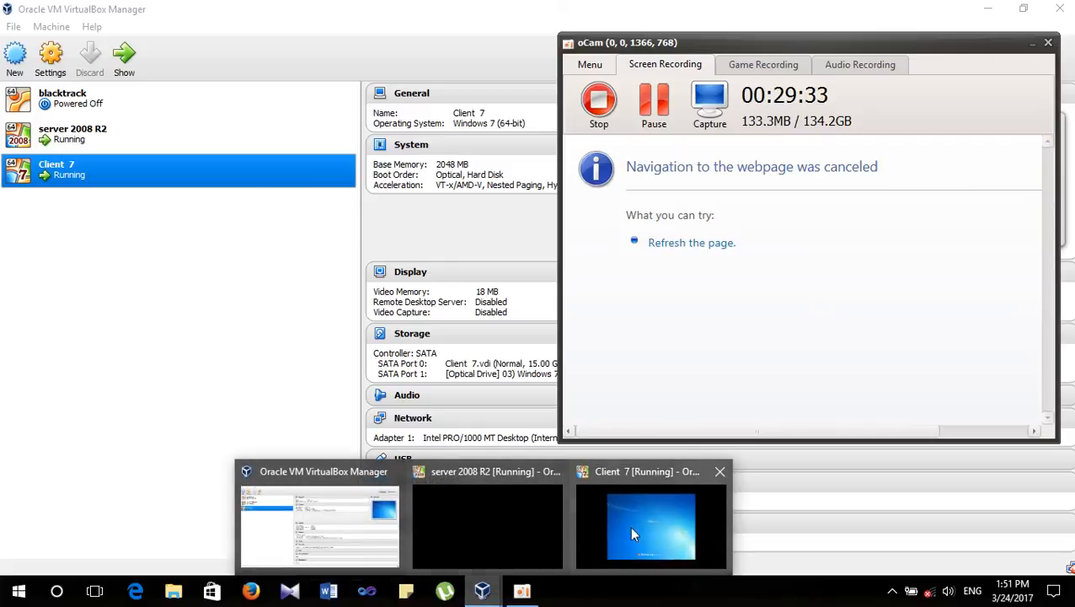
click(633, 525)
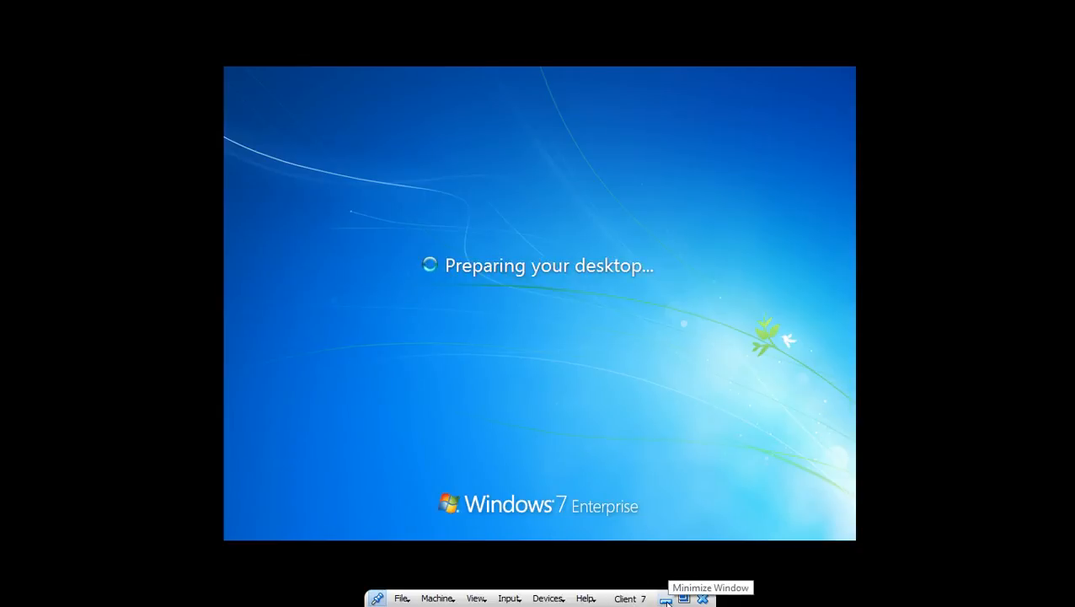
click(666, 599)
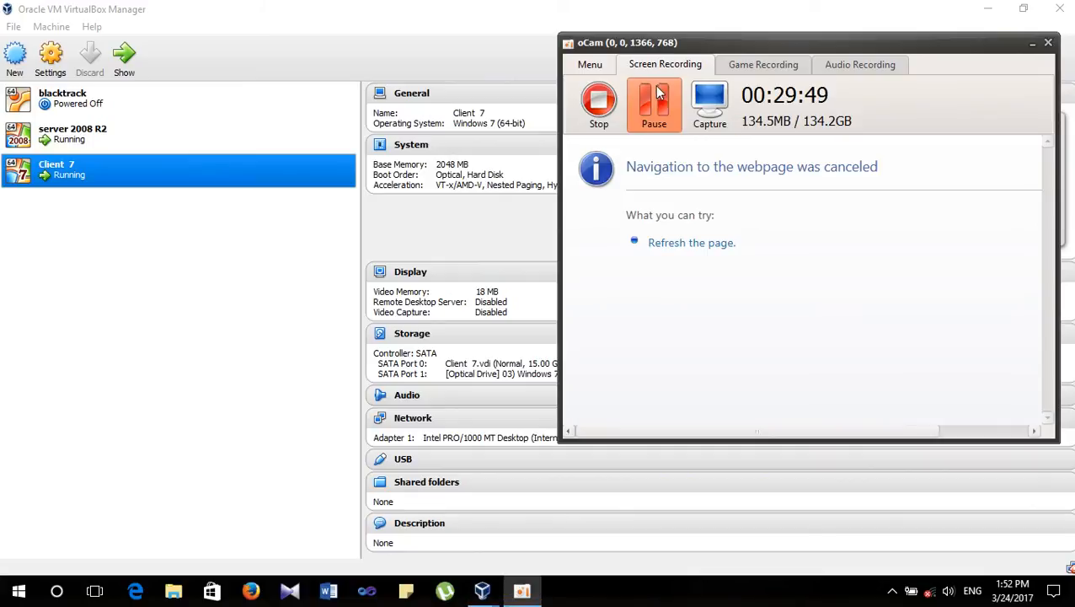
mouse_move(485, 594)
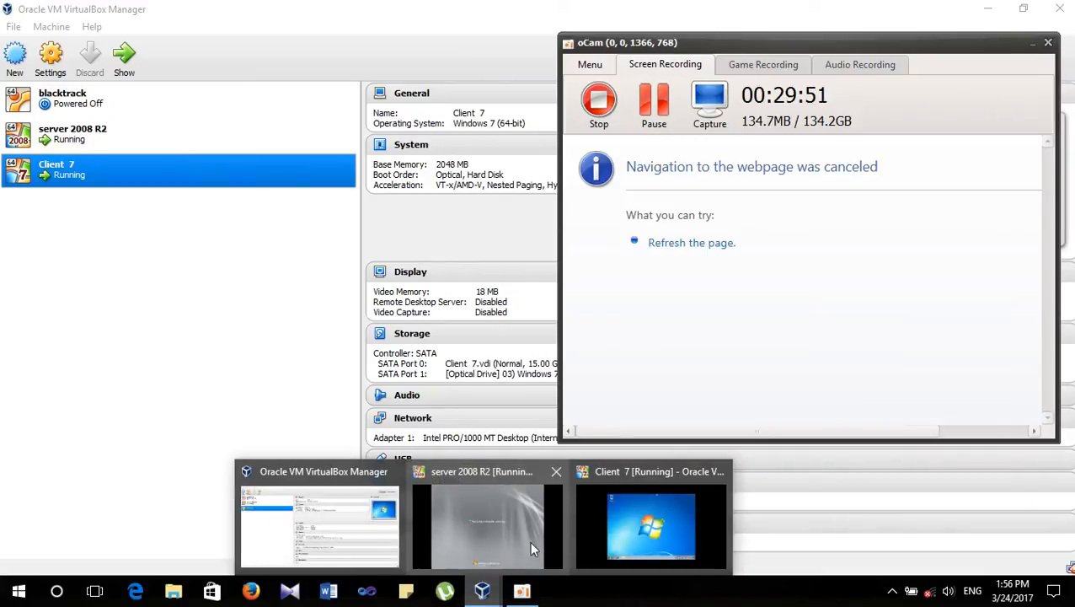
- Switch to the Client 7 VM and dismiss its Run box
click(653, 527)
key(super+r)
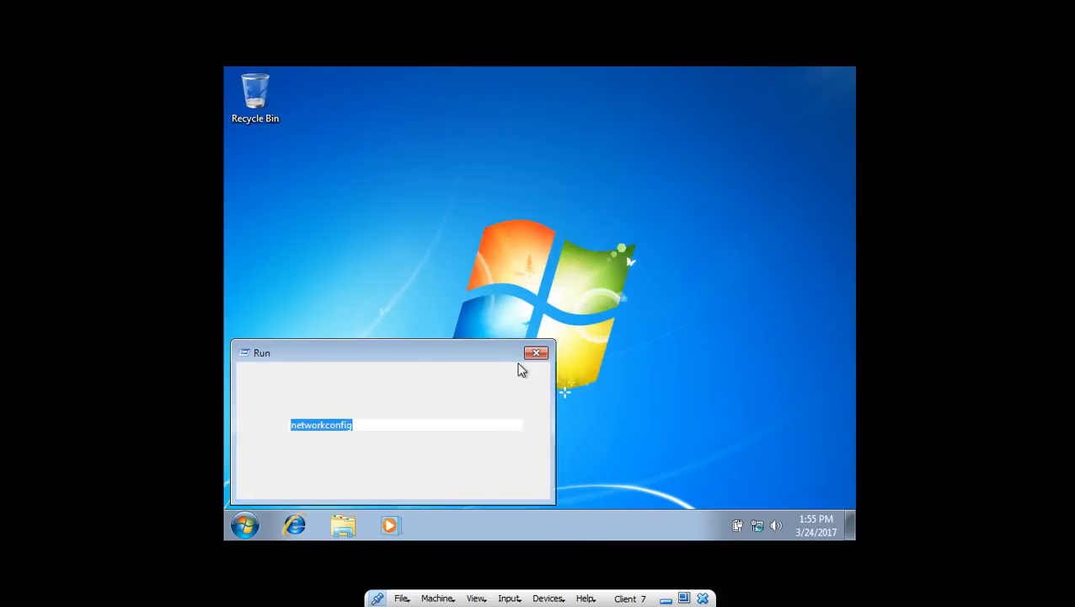
click(560, 312)
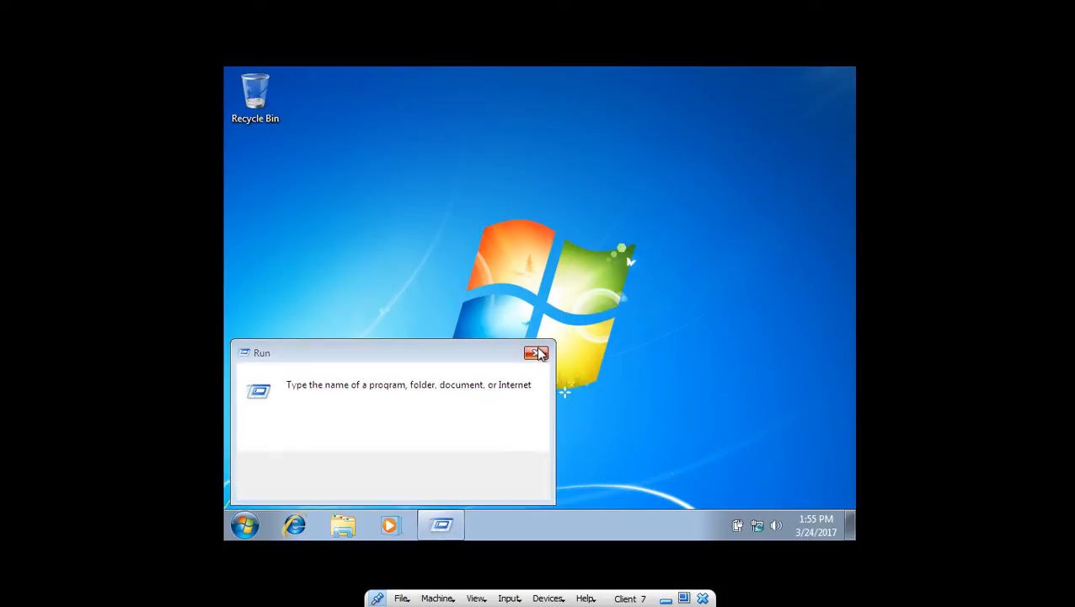
click(536, 353)
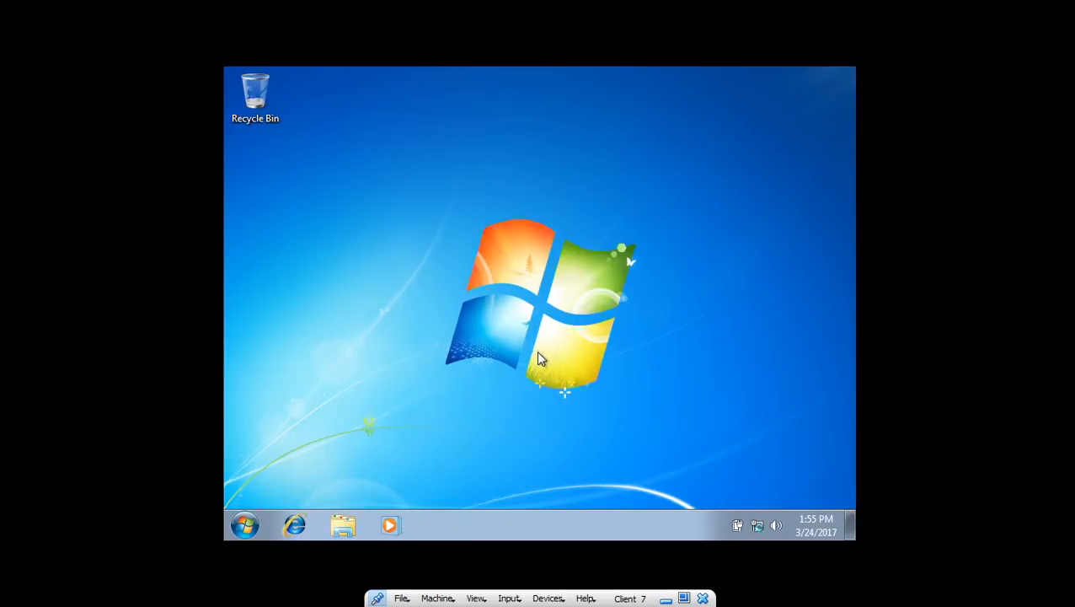
- Leave full screen and bring the server 2008 R2 VM back up
click(677, 600)
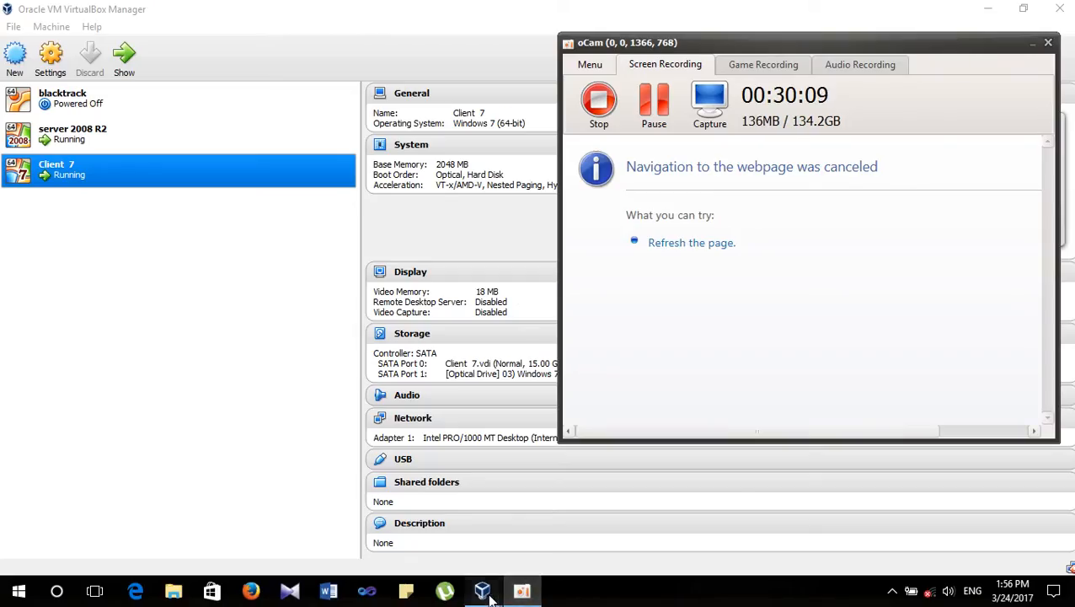
mouse_move(484, 590)
click(444, 548)
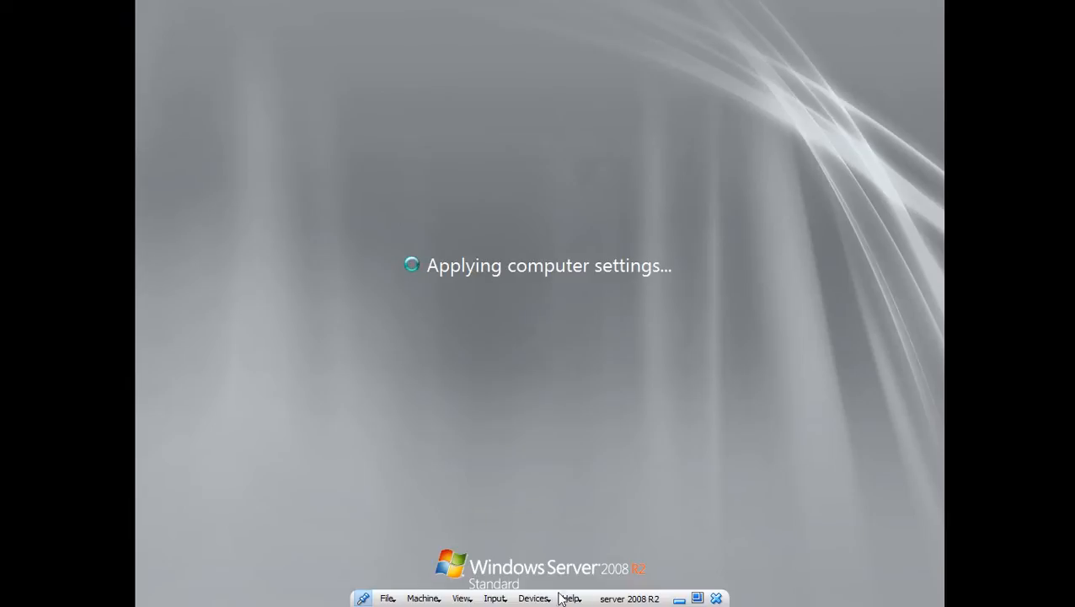
- On Client 7, open the Network and Sharing Center from the network icon, then minimise the VM
click(679, 599)
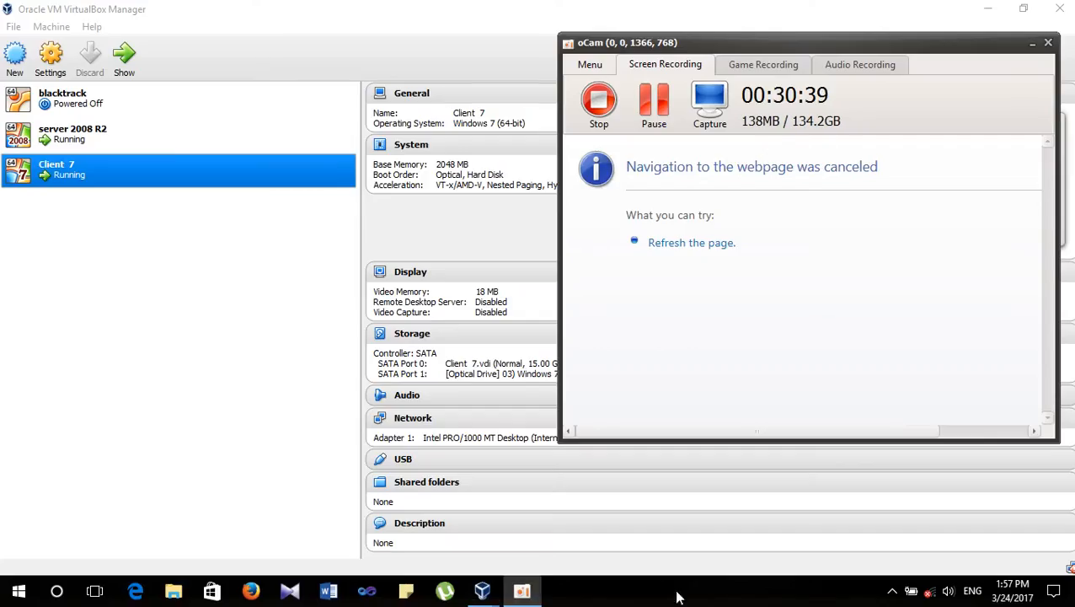
mouse_move(493, 594)
click(643, 537)
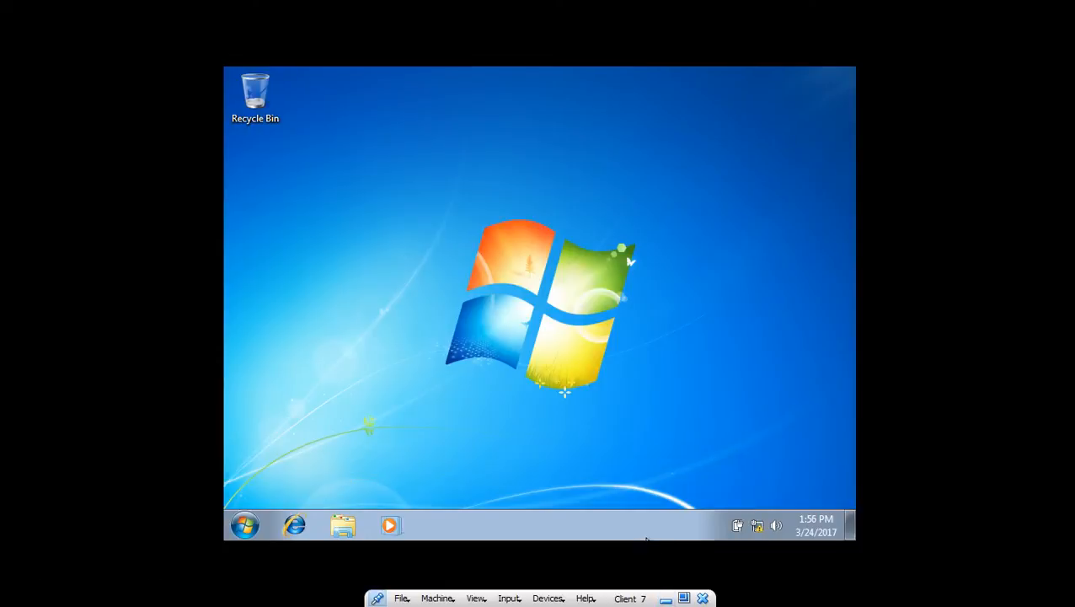
right_click(758, 526)
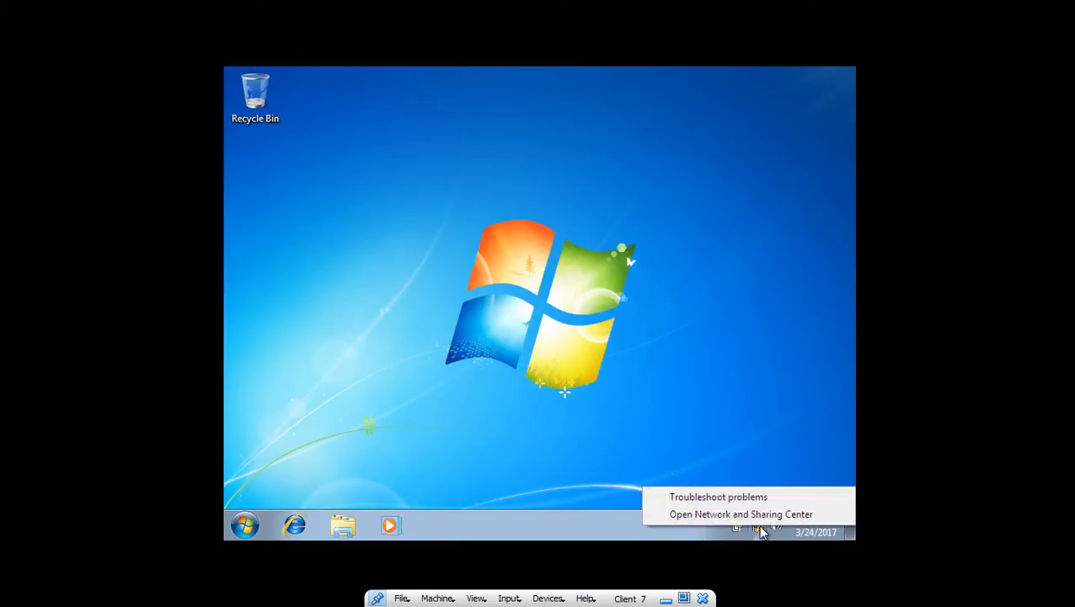
click(758, 514)
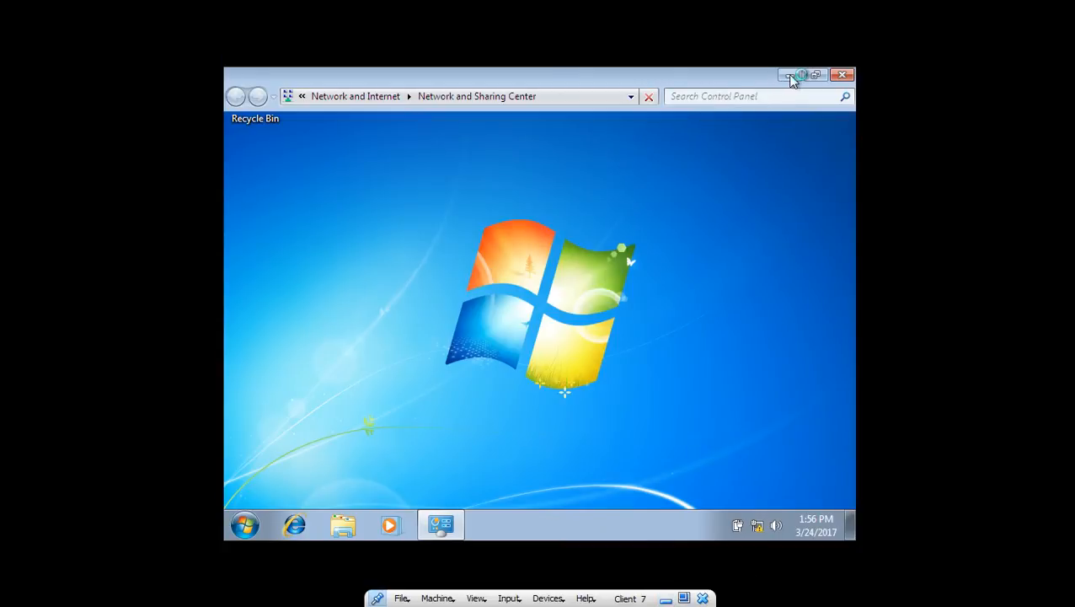
click(666, 599)
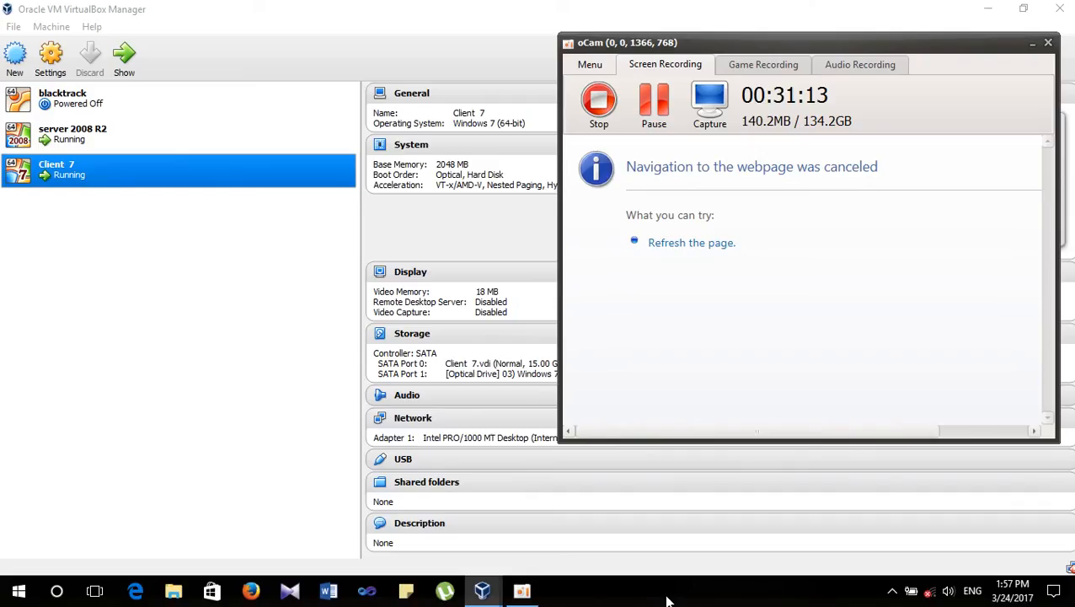
- Bring up the server 2008 R2 VM and send it Ctrl-Alt-Del via Input > Keyboard
mouse_move(482, 590)
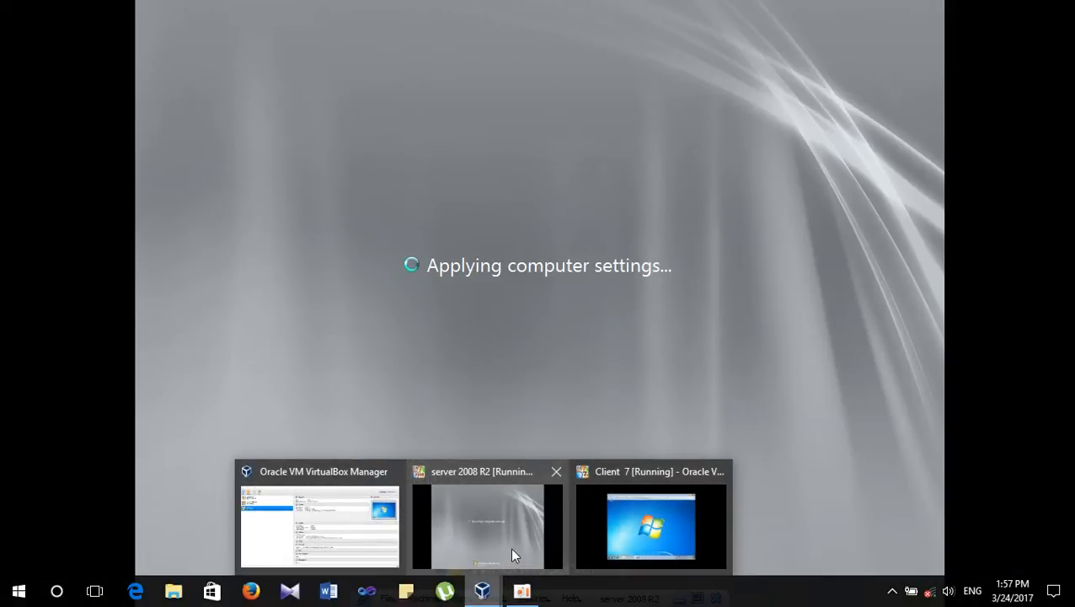
click(510, 547)
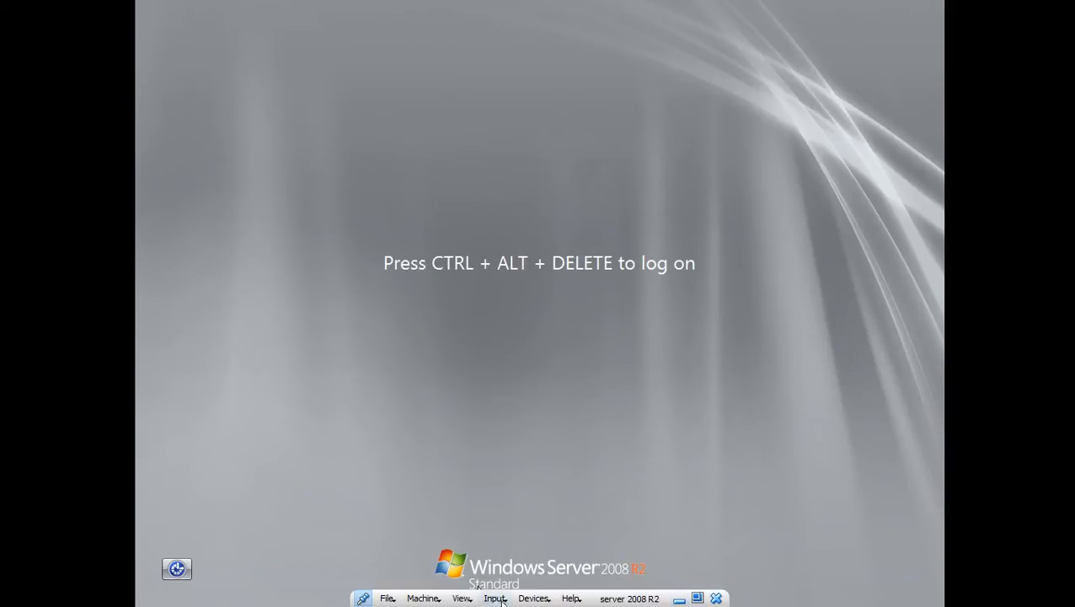
click(495, 598)
mouse_move(528, 572)
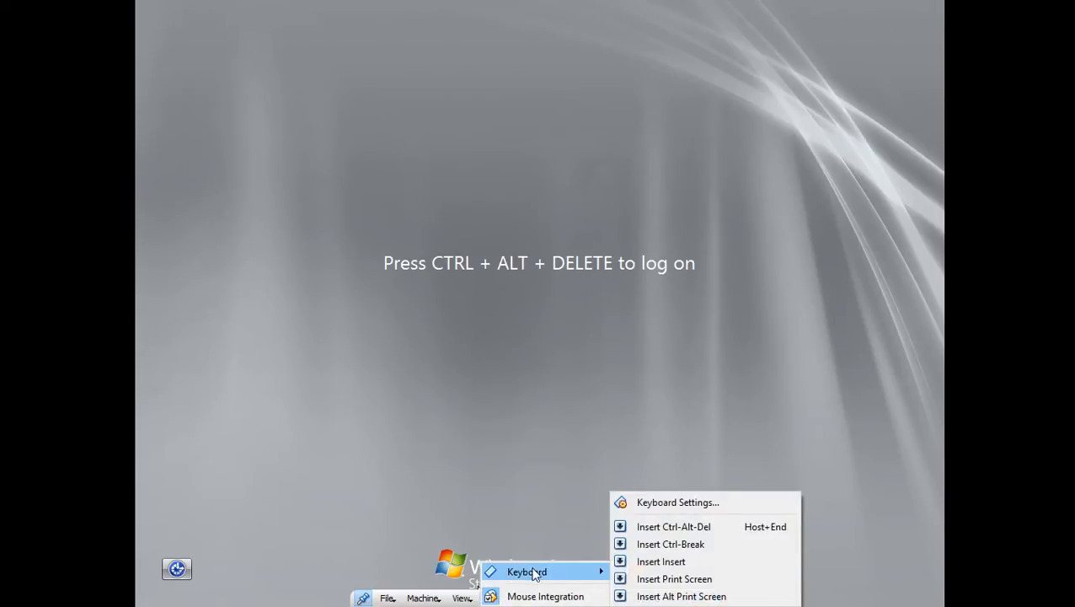
click(693, 529)
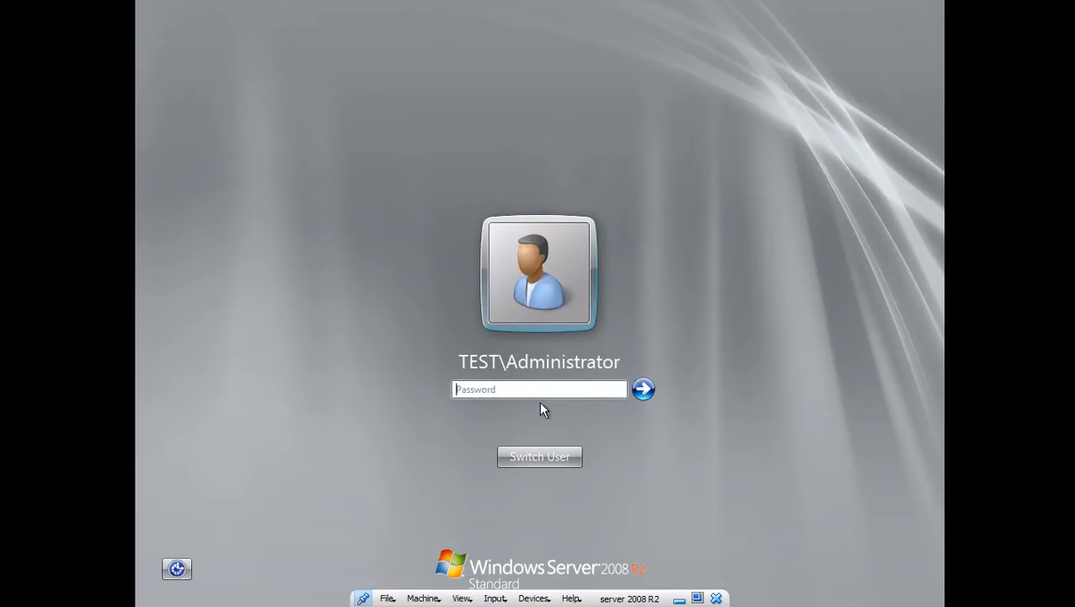
- Enter the domain administrator password and log on
click(497, 388)
text(••)
key(BackSpace)
key(BackSpace)
key(BackSpace)
key(BackSpace)
key(BackSpace)
text(•••••)
key(Return)
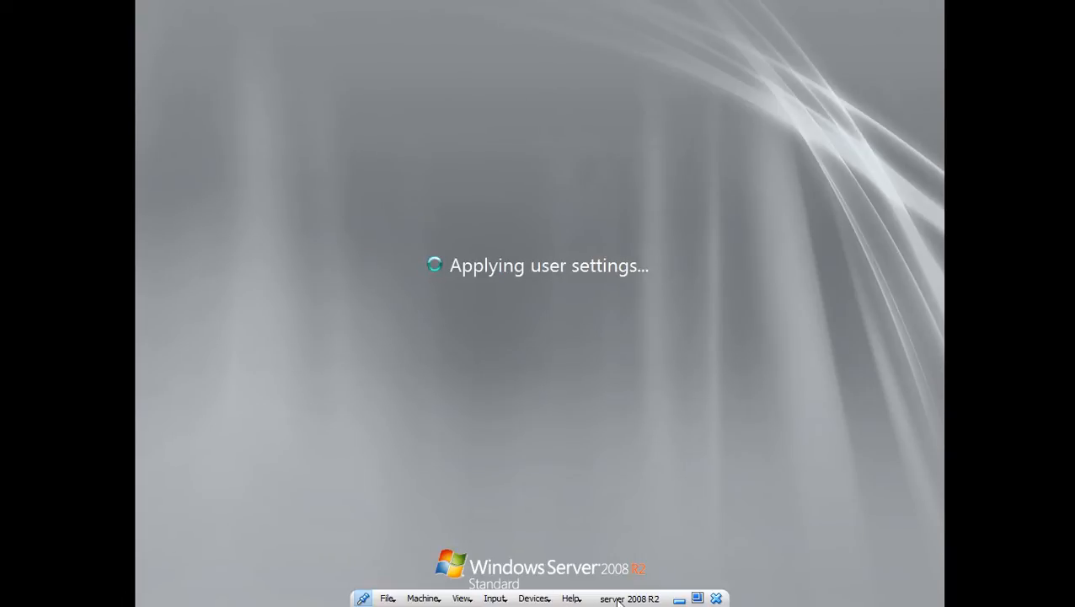
- Switch to Client 7 and open adapter settings from the Network and Sharing Center
click(679, 599)
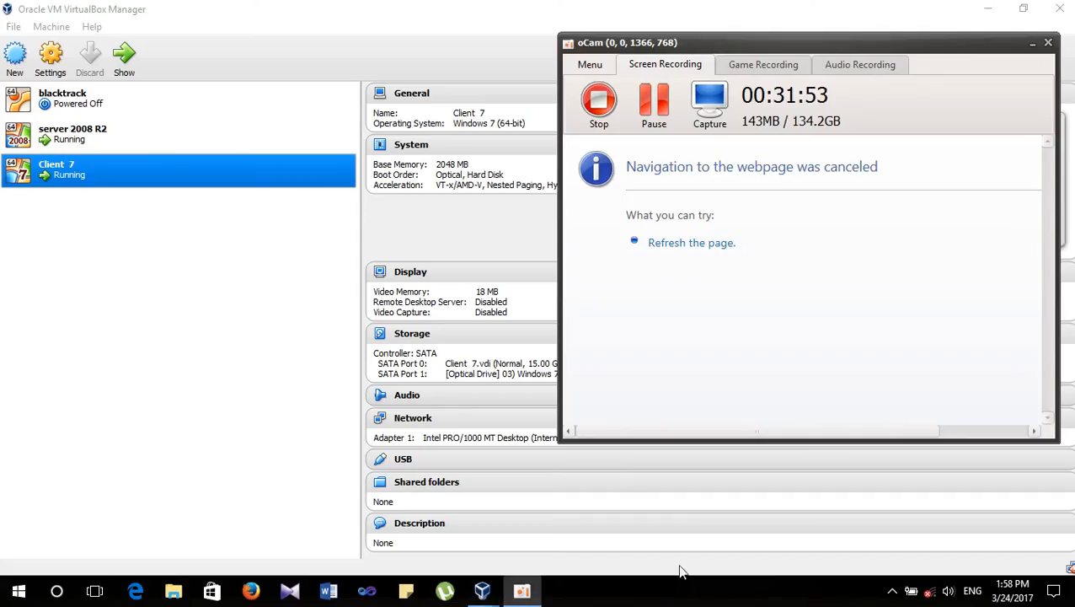
mouse_move(497, 588)
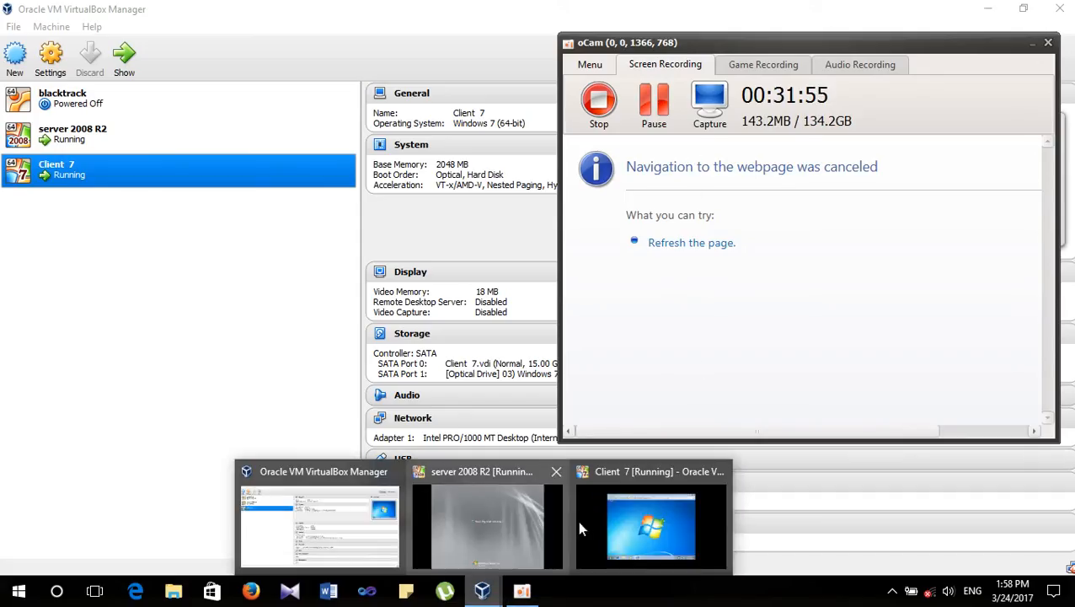
click(626, 522)
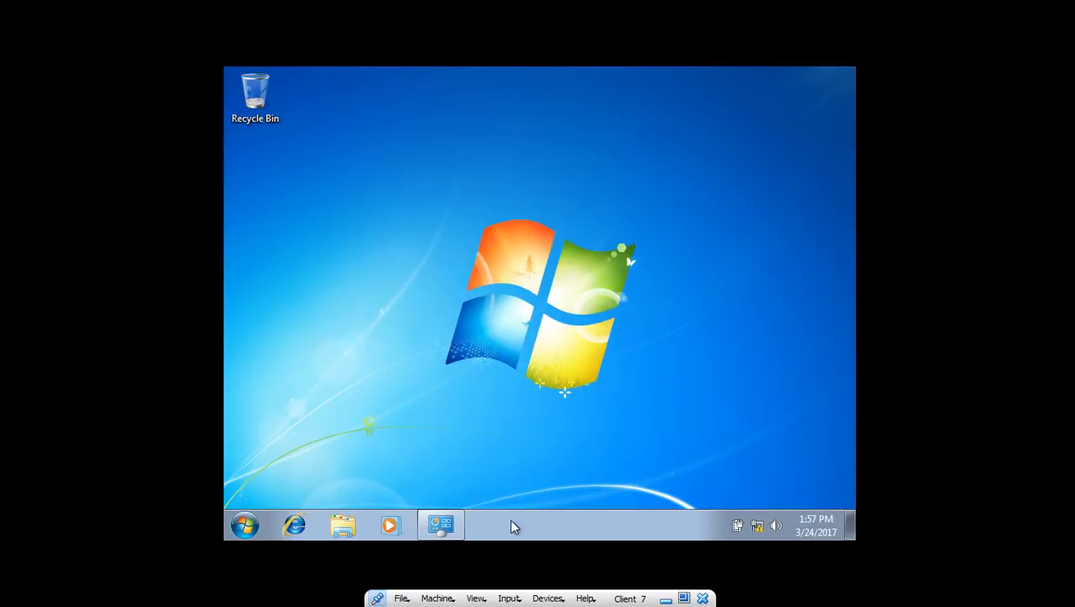
click(441, 526)
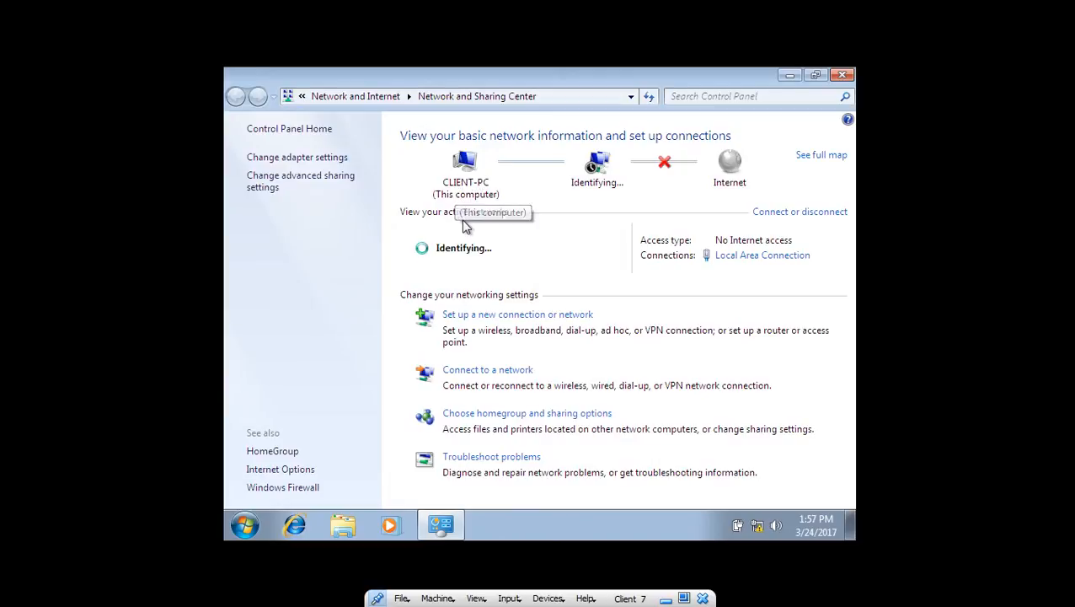
click(310, 166)
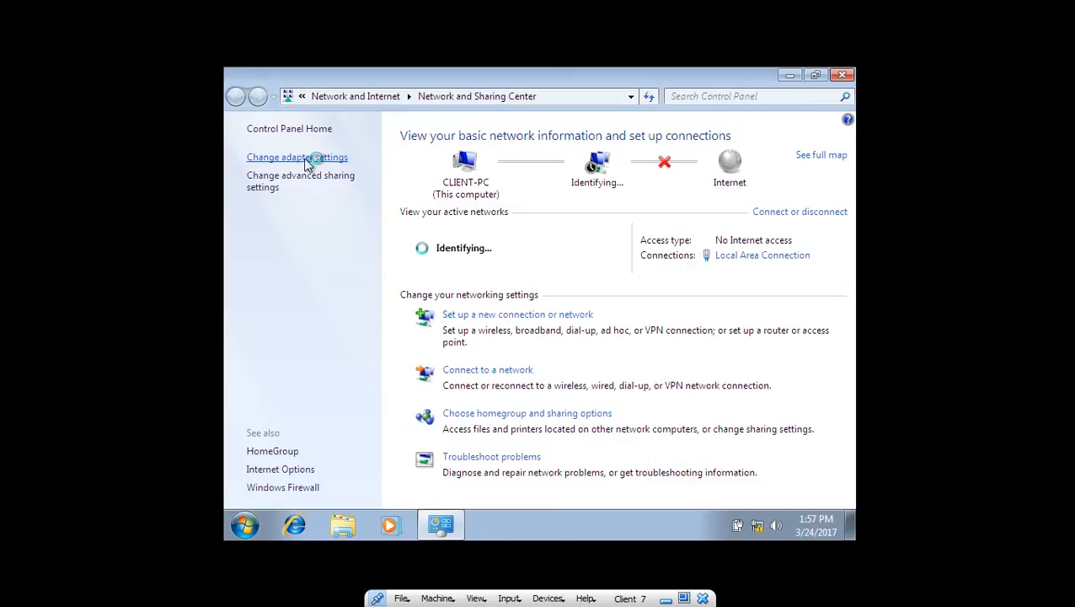
- Open the Local Area Connection properties, then minimise back to the host
click(286, 166)
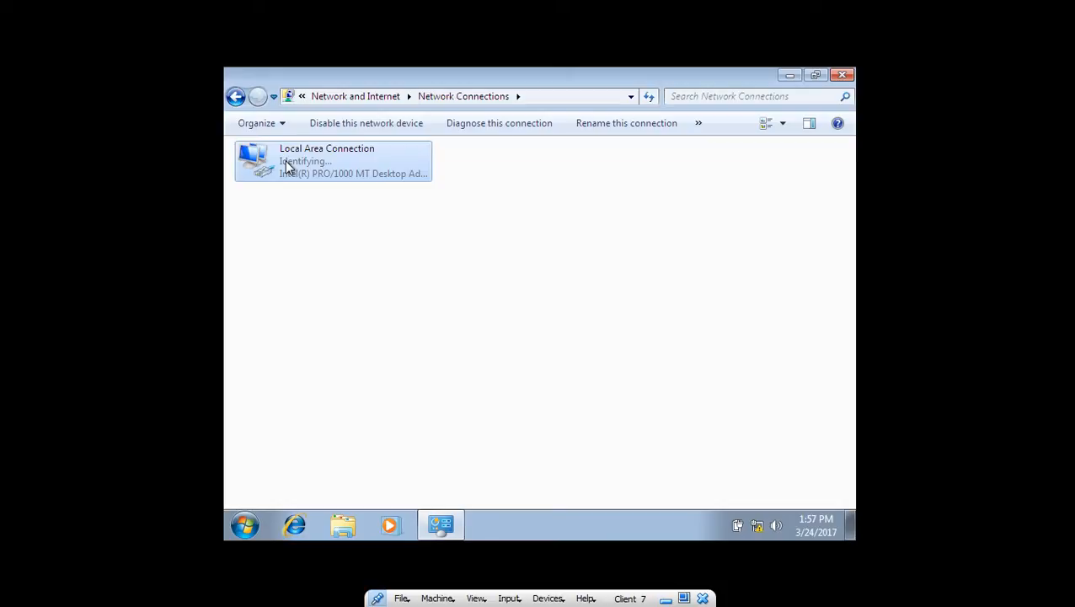
right_click(293, 162)
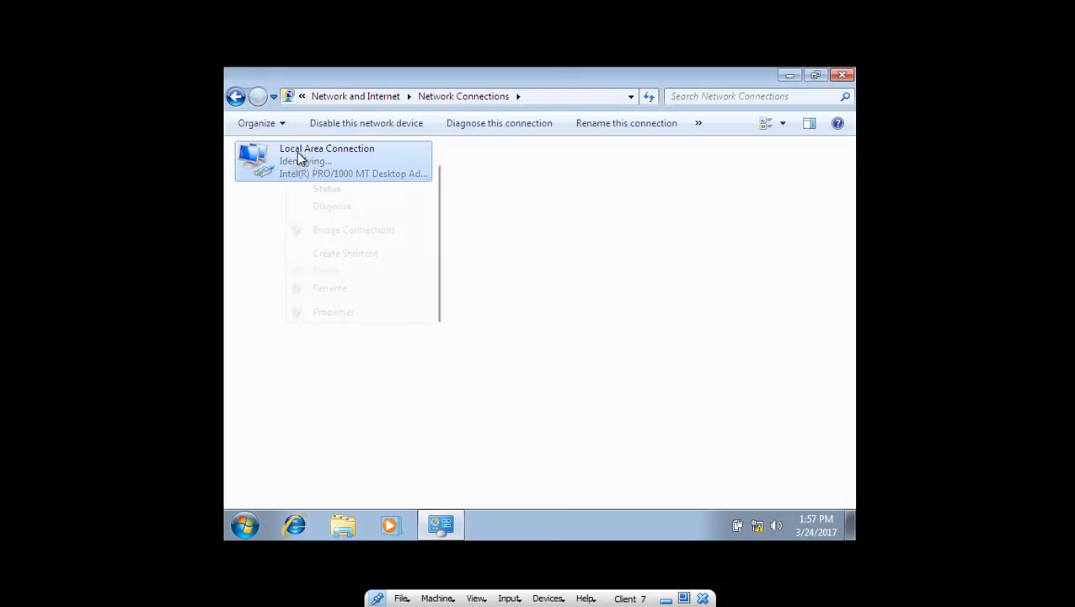
click(359, 313)
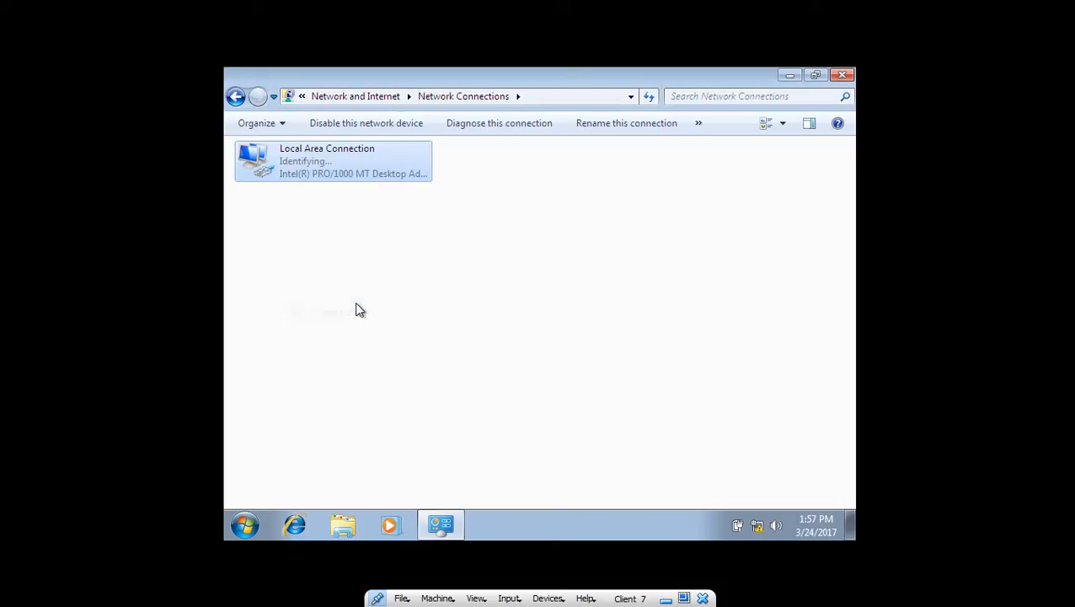
click(789, 75)
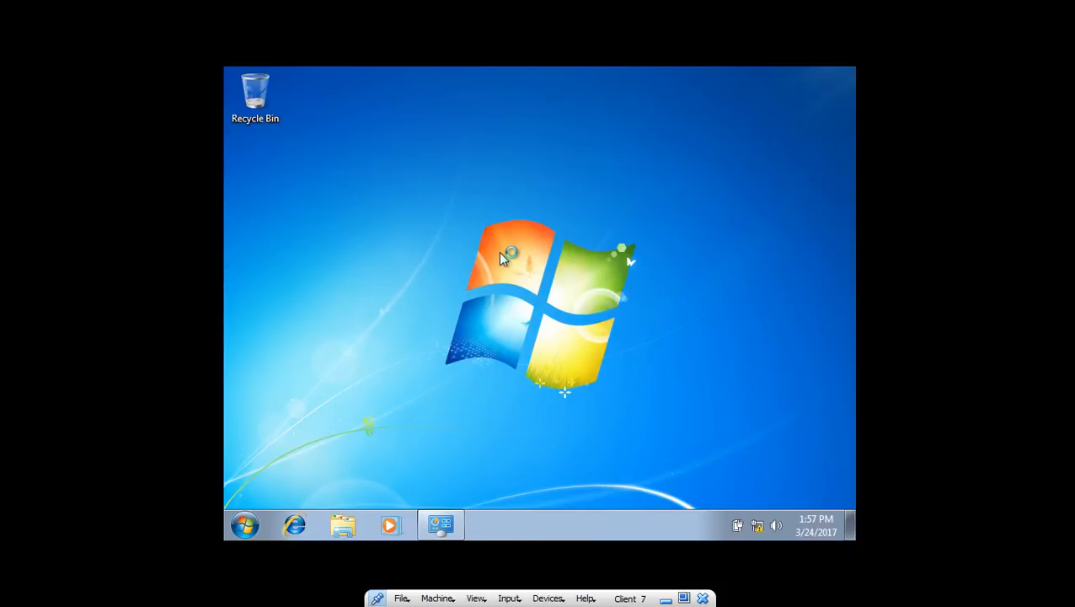
click(664, 598)
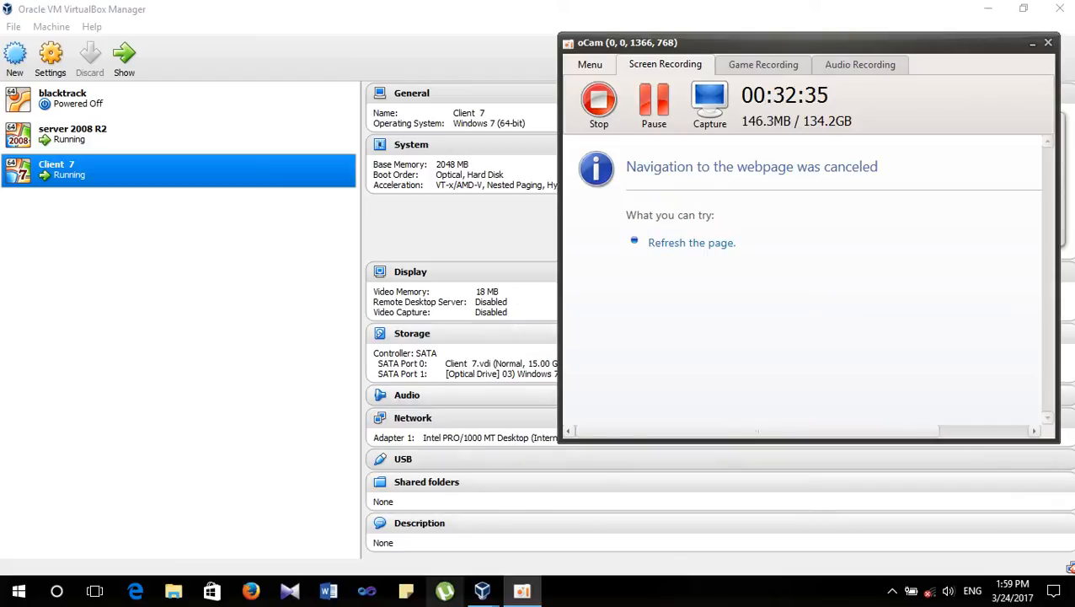
- Bring up the server 2008 R2 VM and close its Initial Configuration Tasks window
mouse_move(492, 594)
click(493, 524)
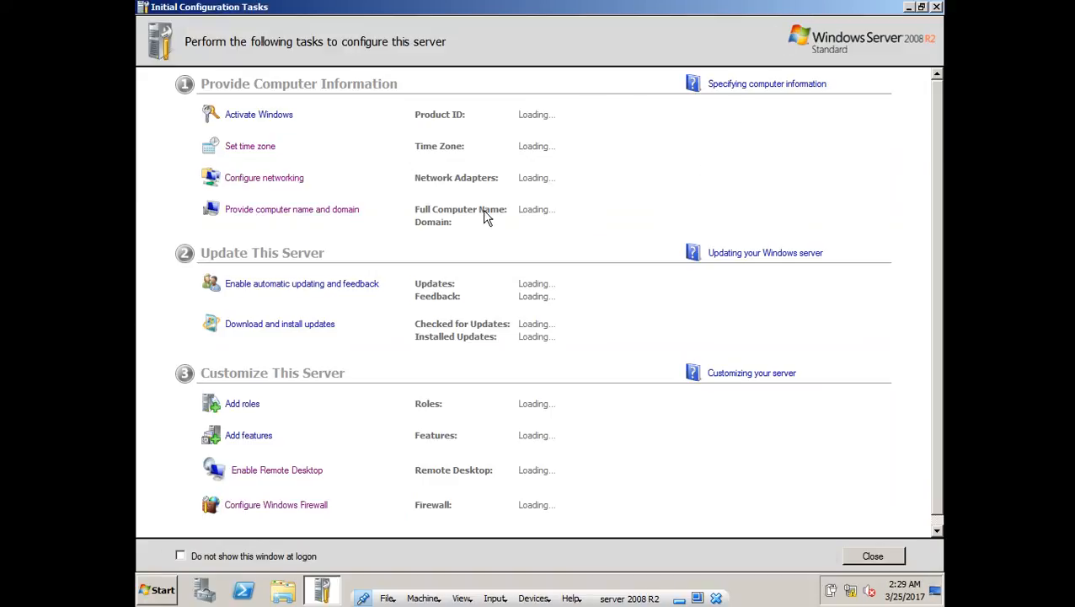
scroll(484, 218, down, 1)
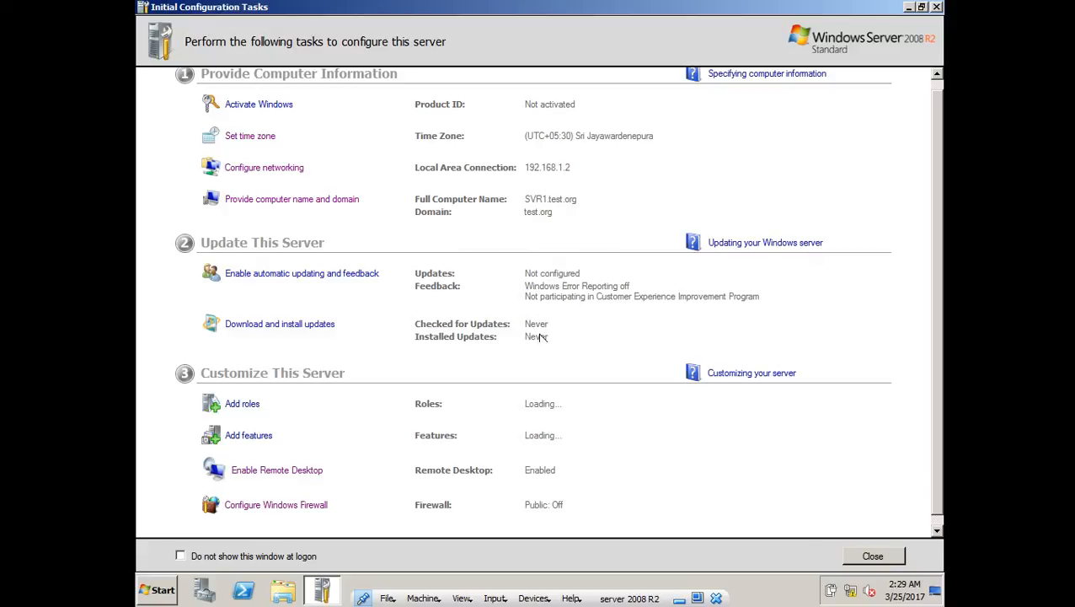
scroll(481, 442, up, 1)
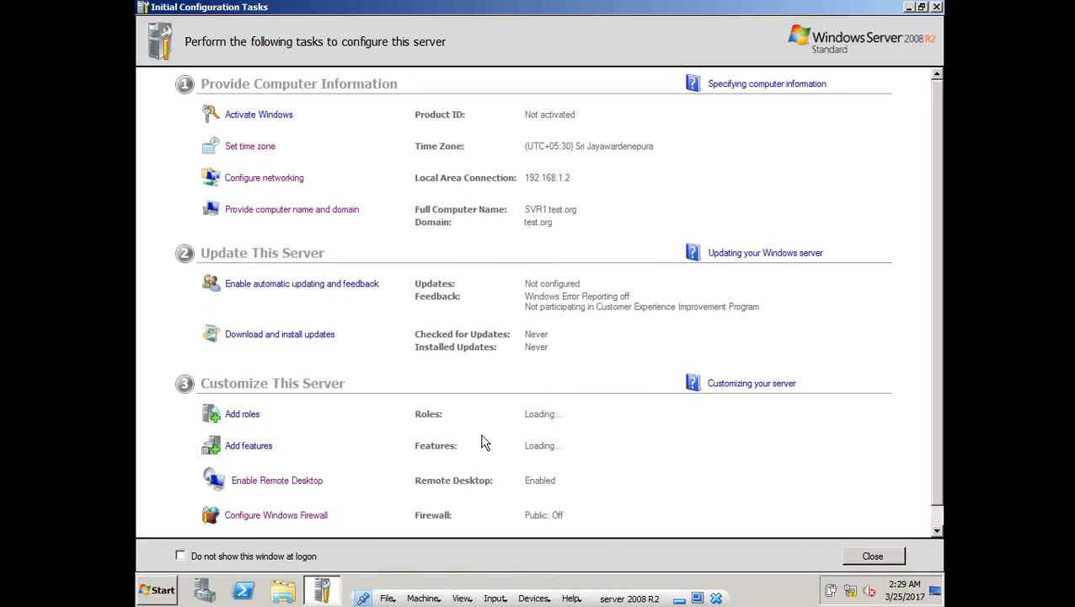
scroll(569, 350, down, 1)
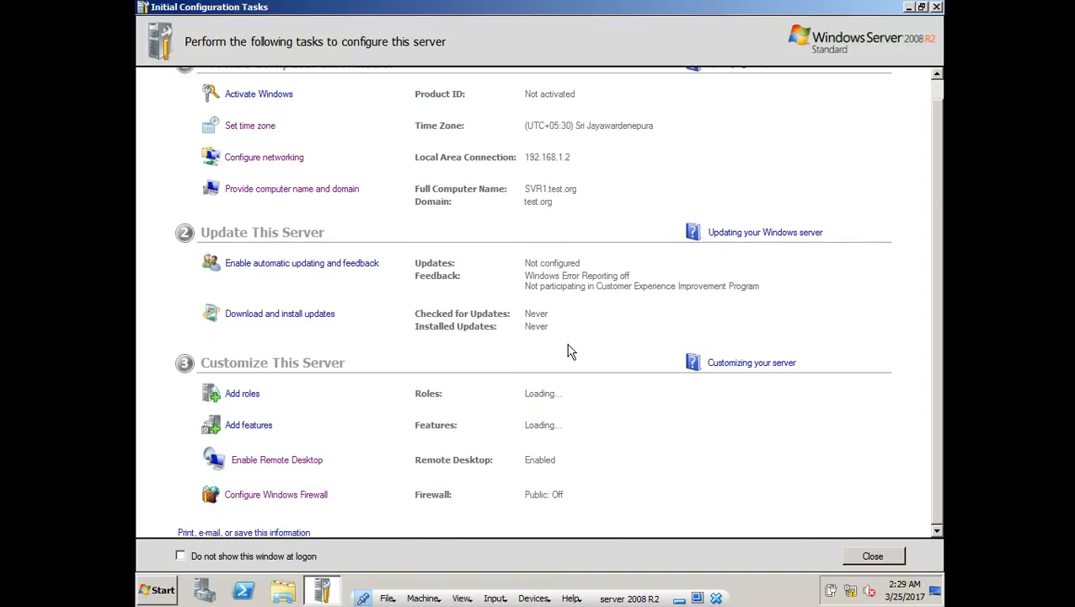
scroll(394, 455, up, 1)
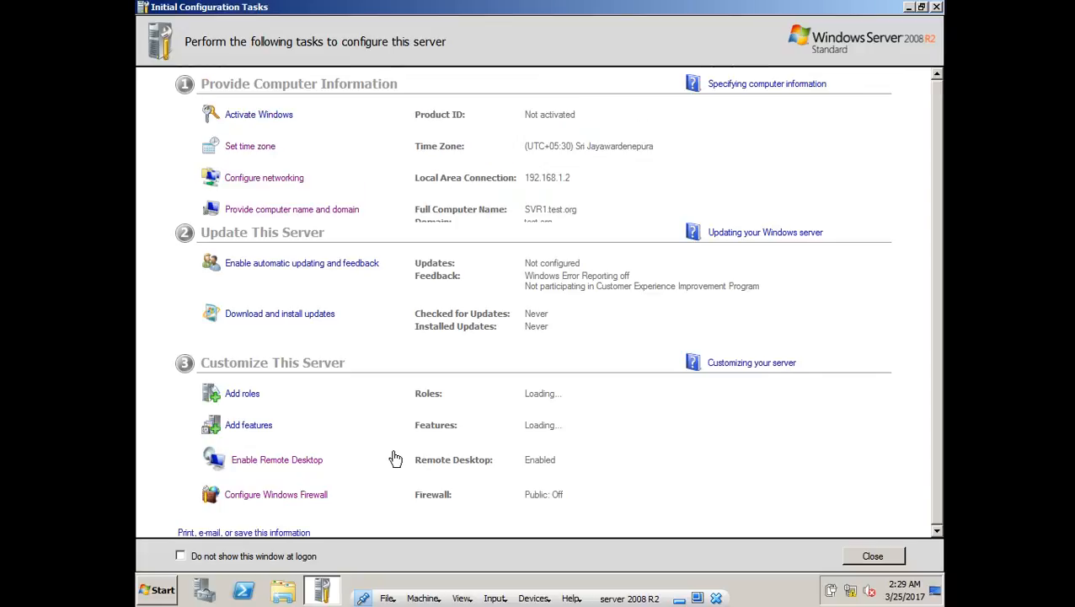
click(937, 8)
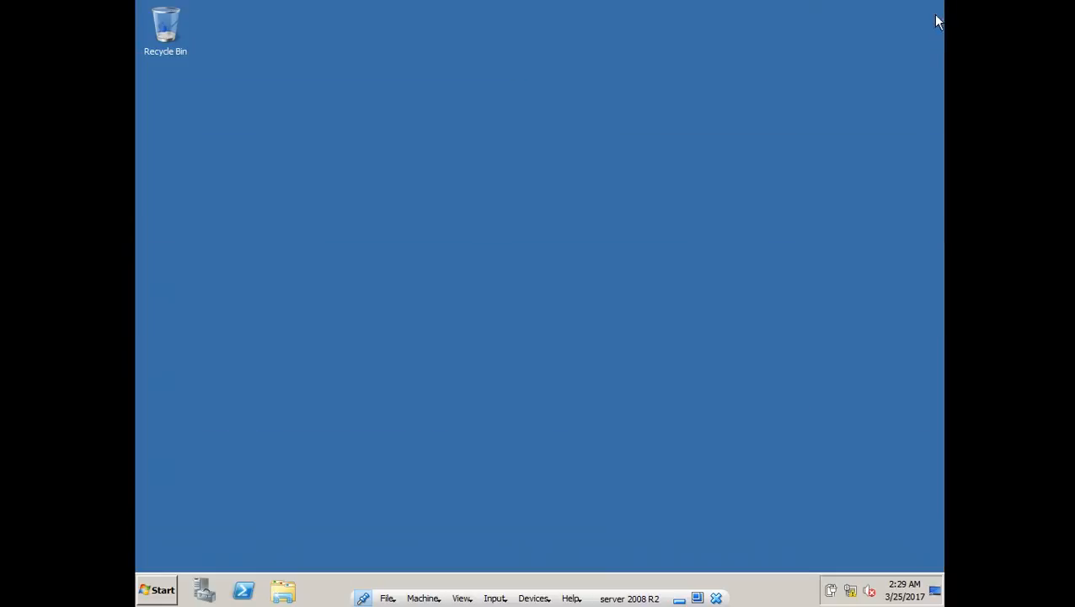
- Launch Active Directory Users and Computers from Administrative Tools, then minimize the server VM
click(166, 598)
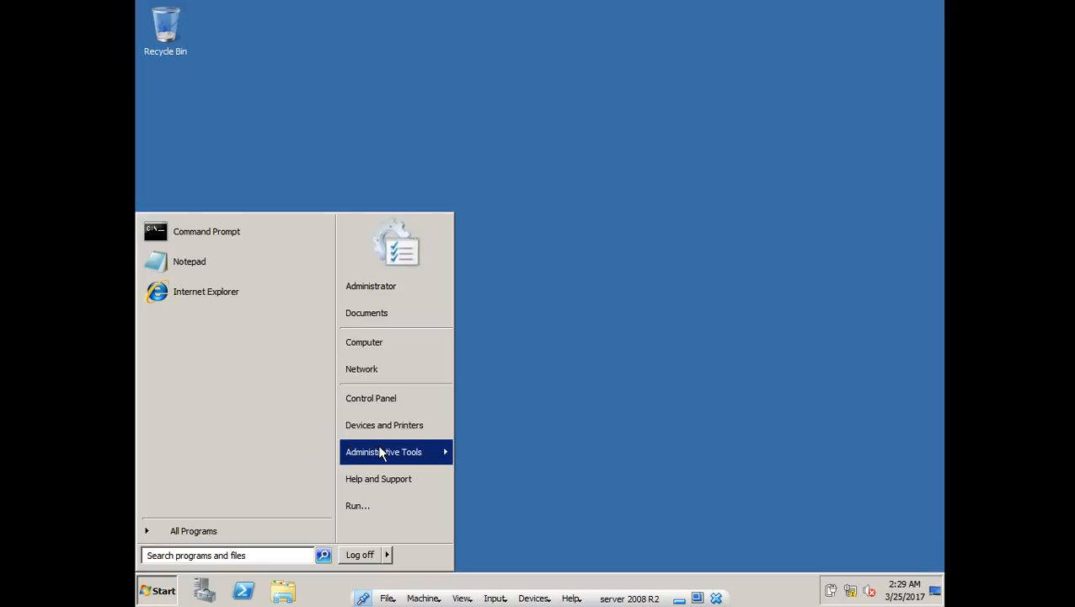
mouse_move(379, 452)
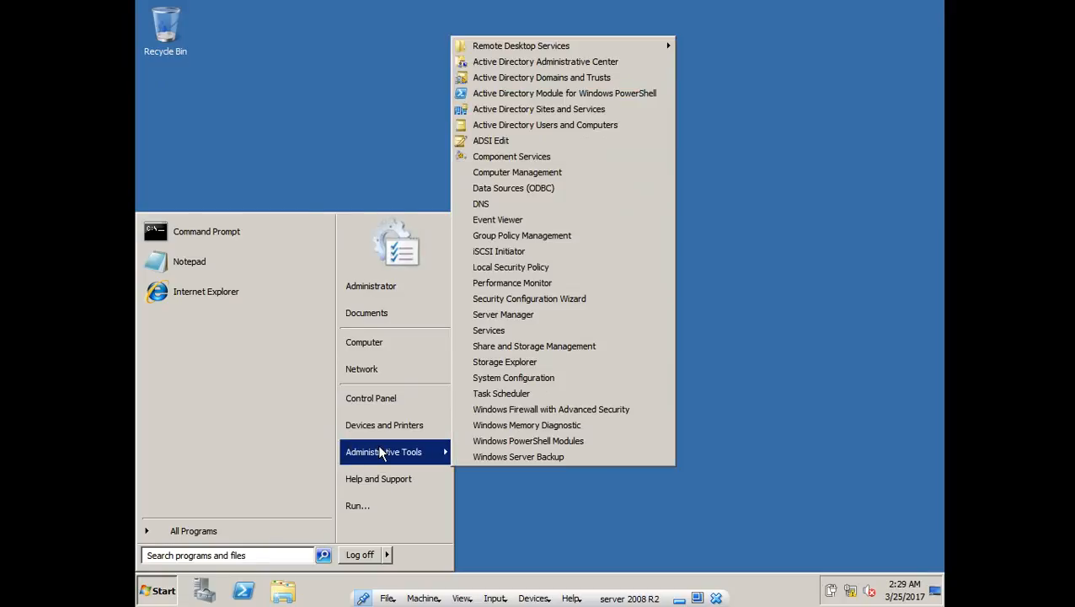
click(590, 124)
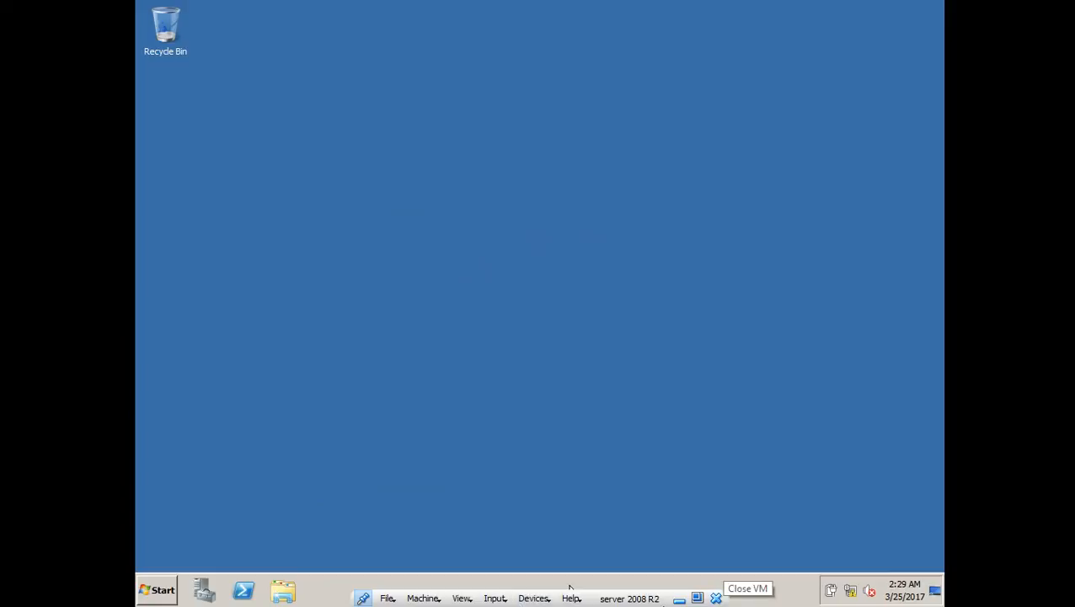
click(678, 599)
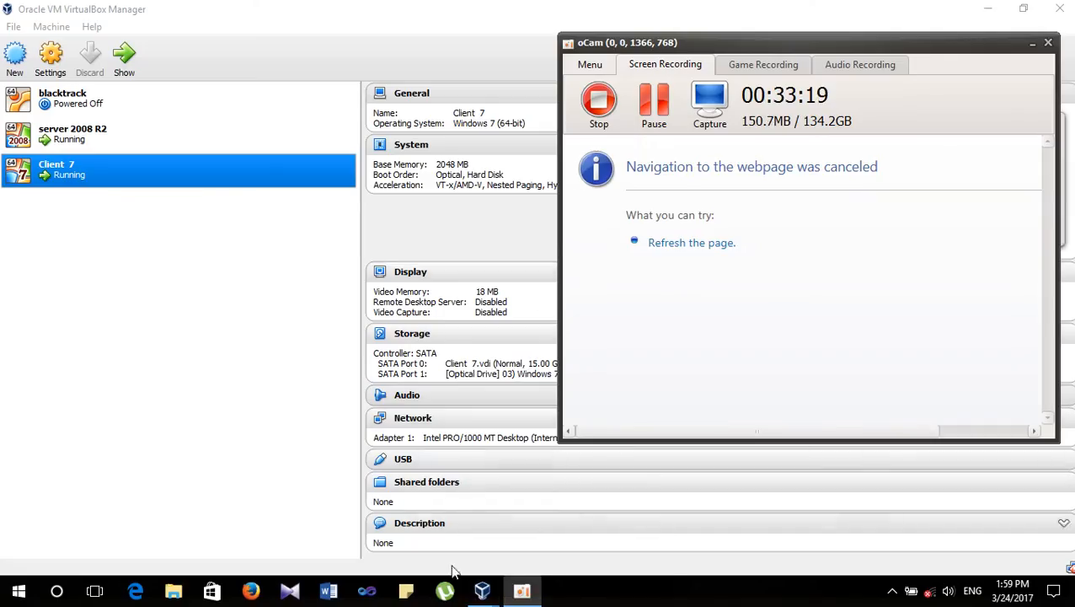
- On Client 7, select Internet Protocol Version 4 (TCP/IPv4) for Local Area Connection and open its properties
mouse_move(482, 590)
click(620, 521)
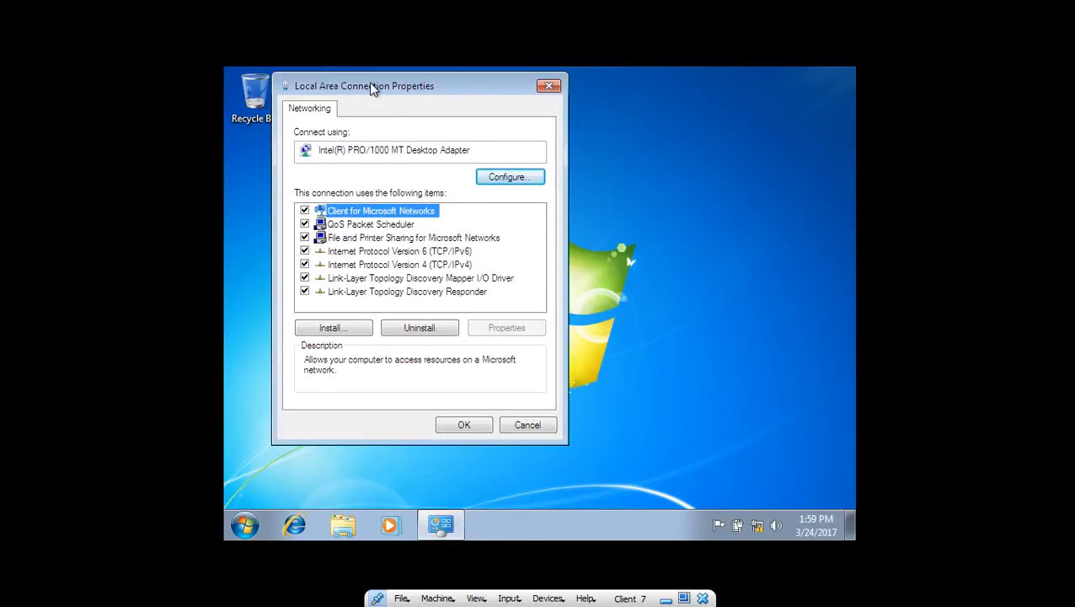
click(340, 252)
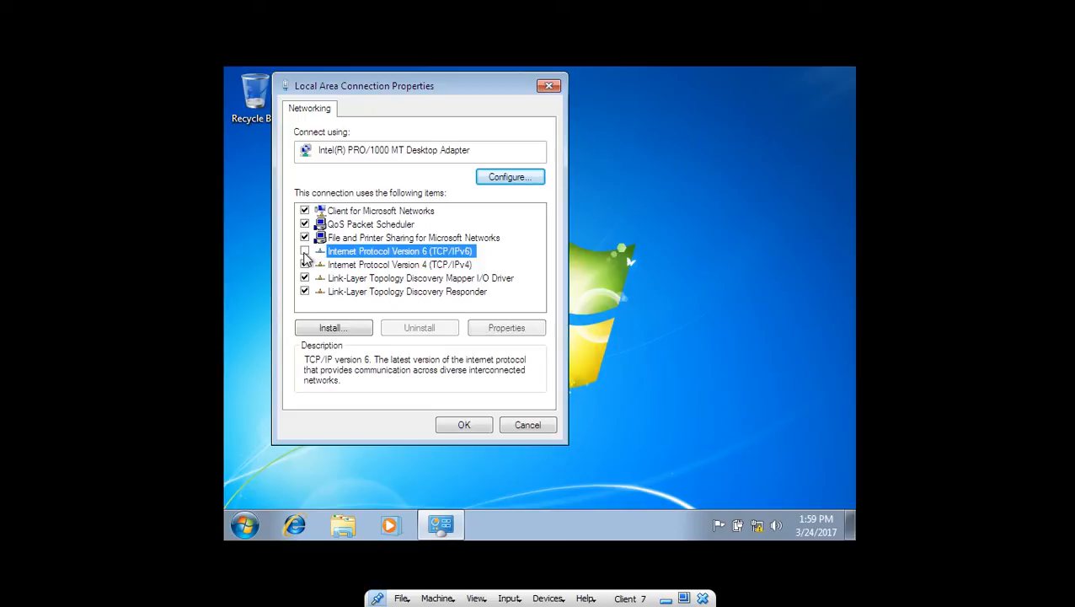
click(347, 266)
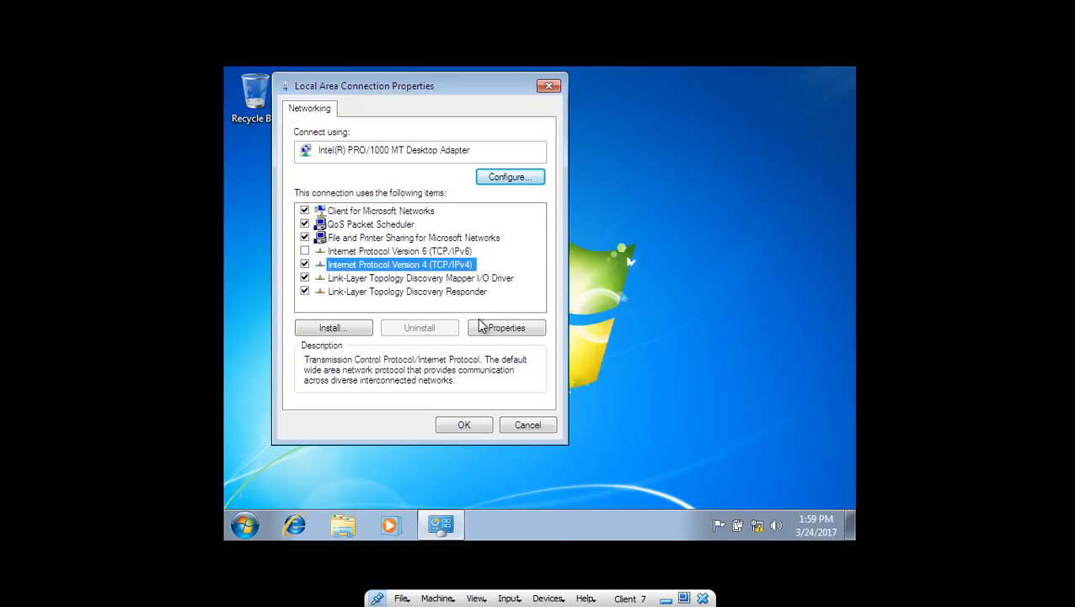
click(487, 328)
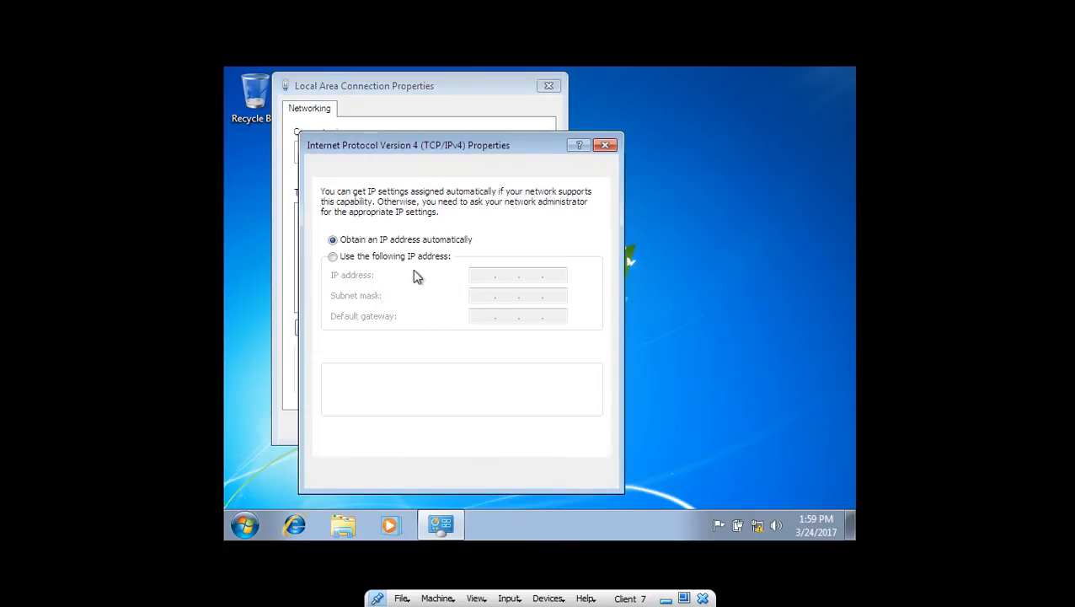
- Assign static IP 192.168.1.3, mask 255.255.255.0, gateway 192.168.1.1 and DNS 192.168.1.2, then apply
click(374, 260)
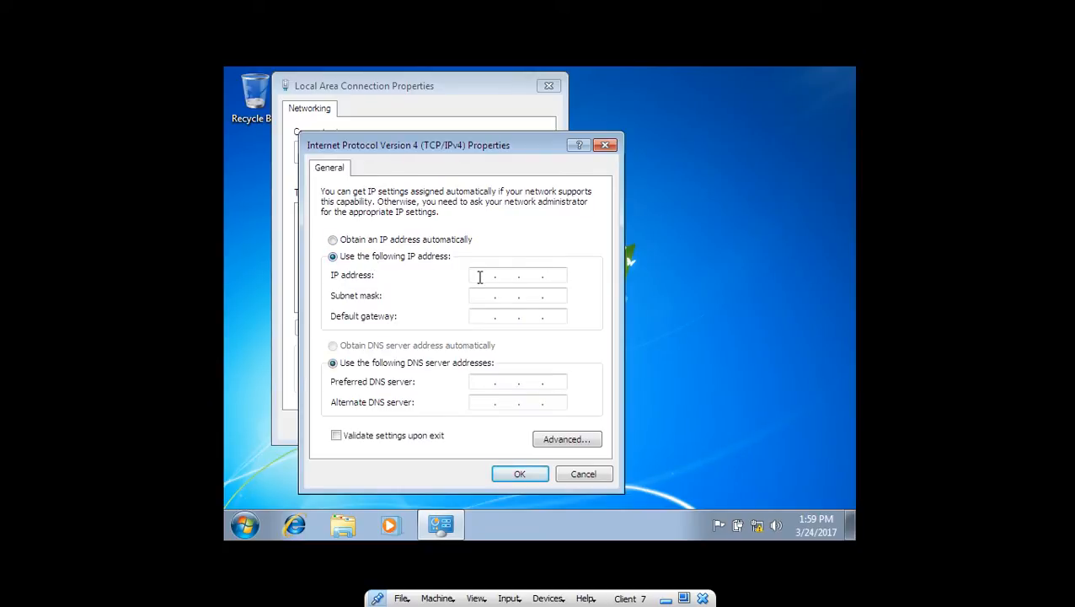
text(1)
text(192.16)
text(8.)
text(1.)
text(3)
key(Tab)
key(Tab)
text(192.168.)
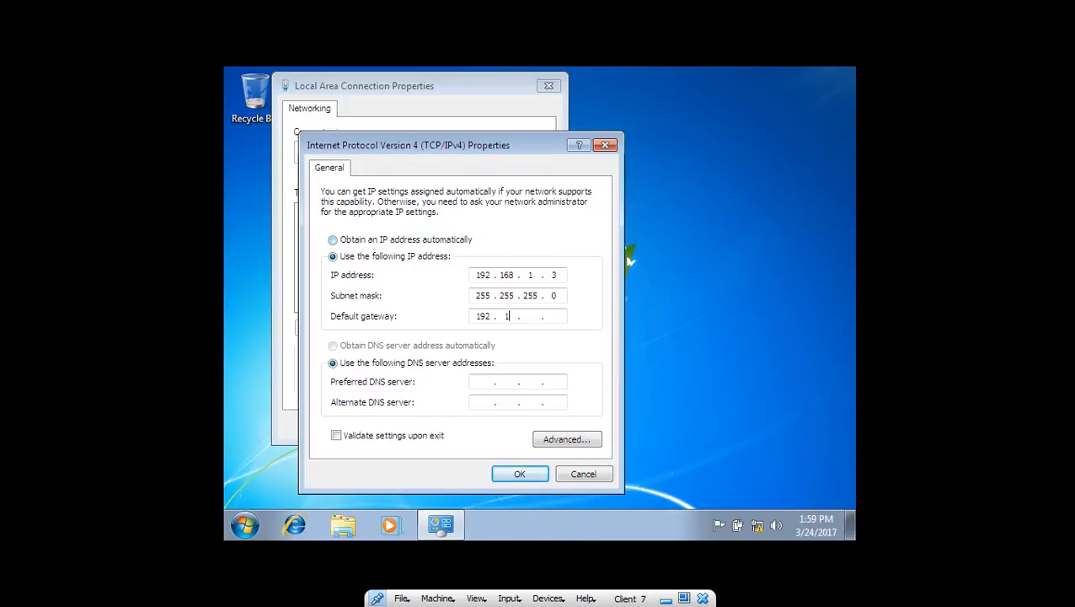
text(1.1)
key(Tab)
key(Tab)
text(192.168.1.2)
click(520, 476)
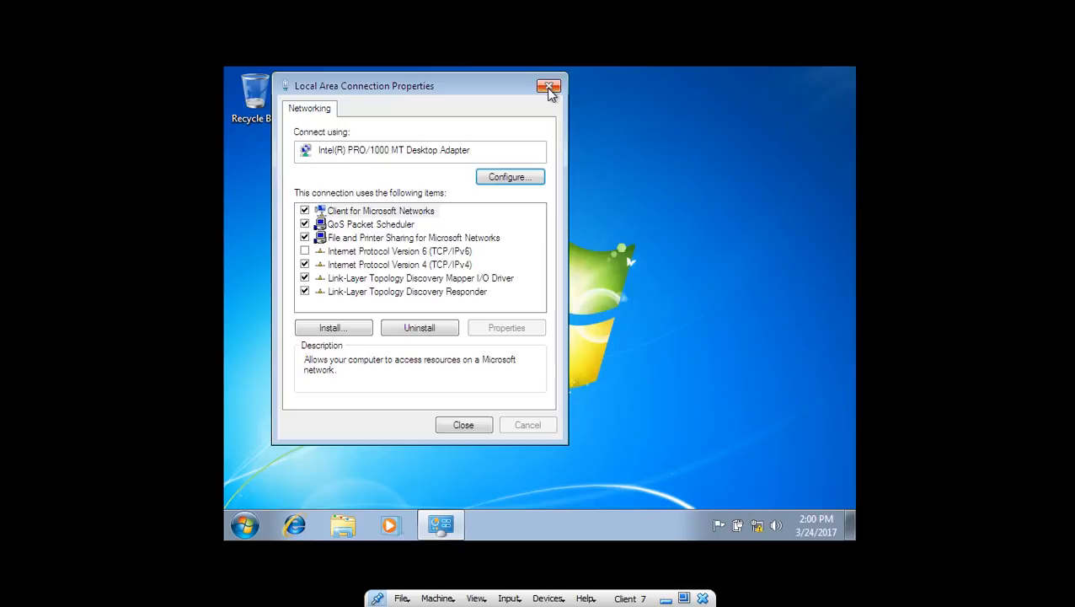
- Close the connection properties and run ipconfig in a command prompt to confirm 192.168.1.3
click(487, 423)
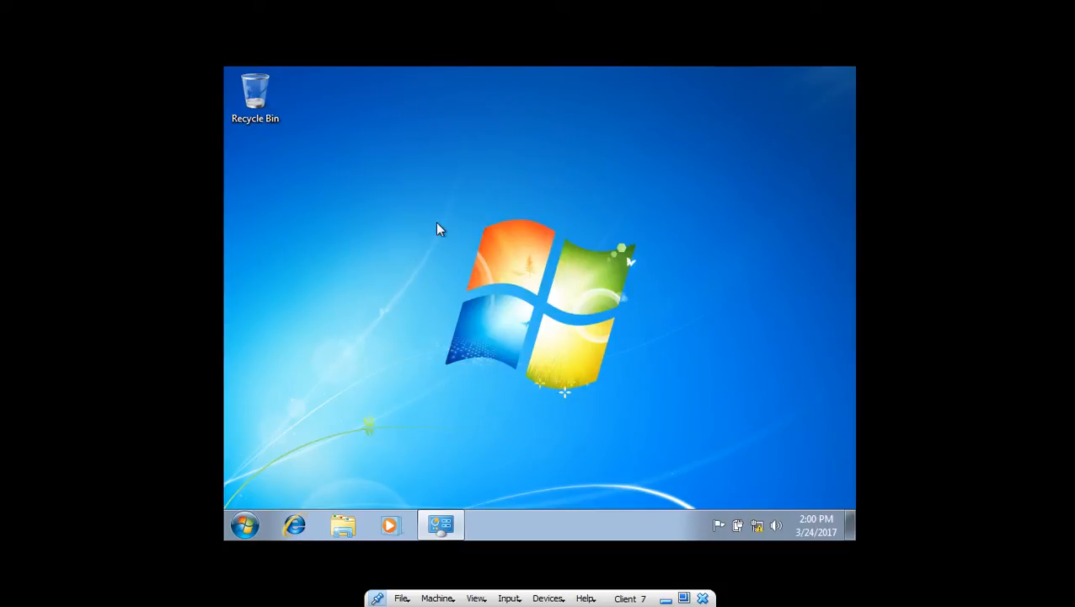
key(super+r)
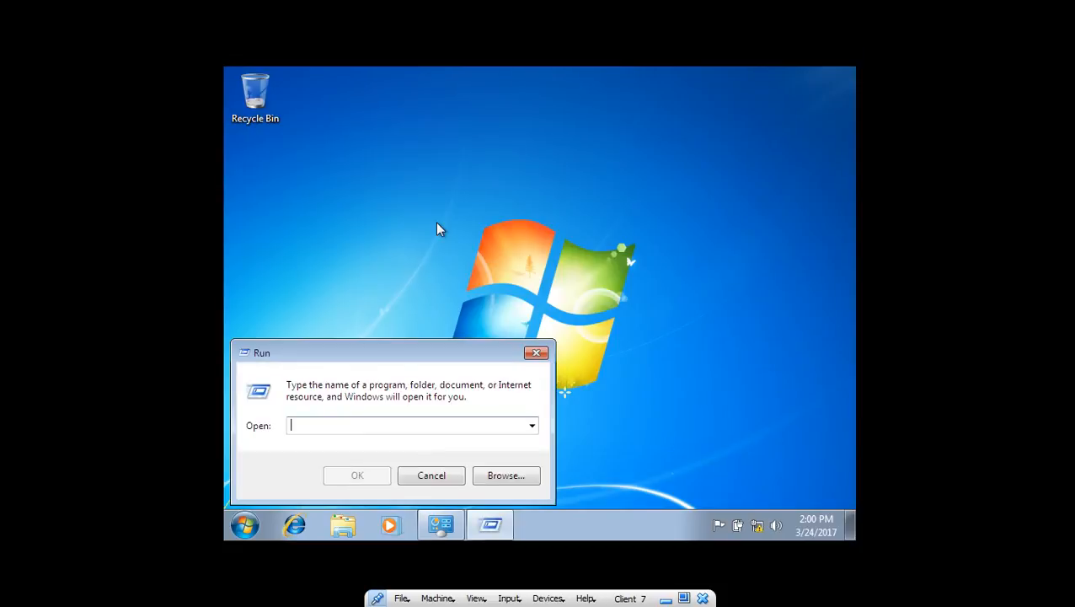
text(cmd)
key(Return)
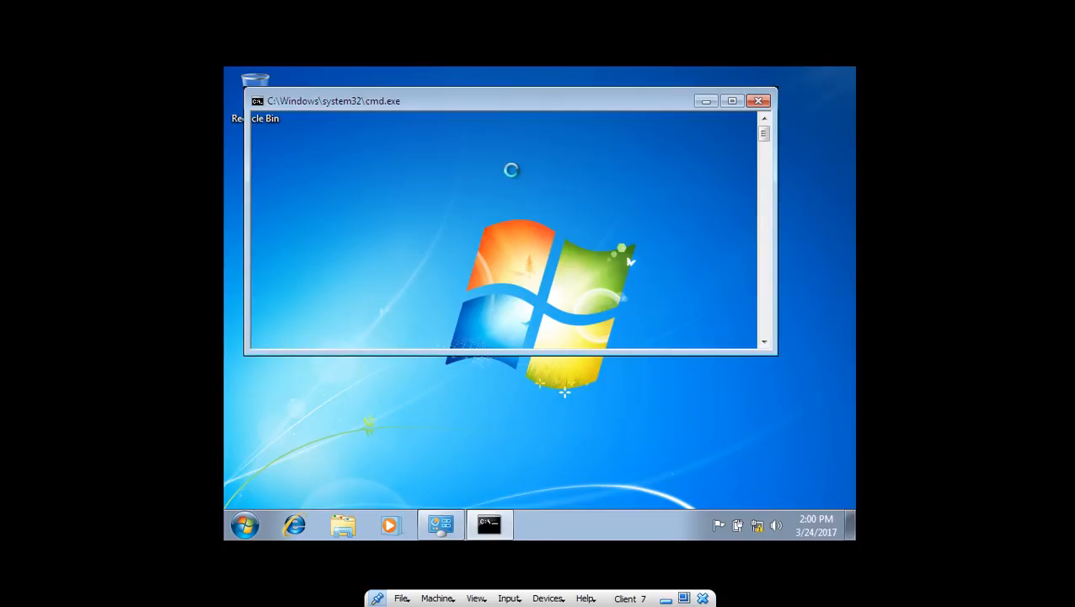
text(i)
text(p)
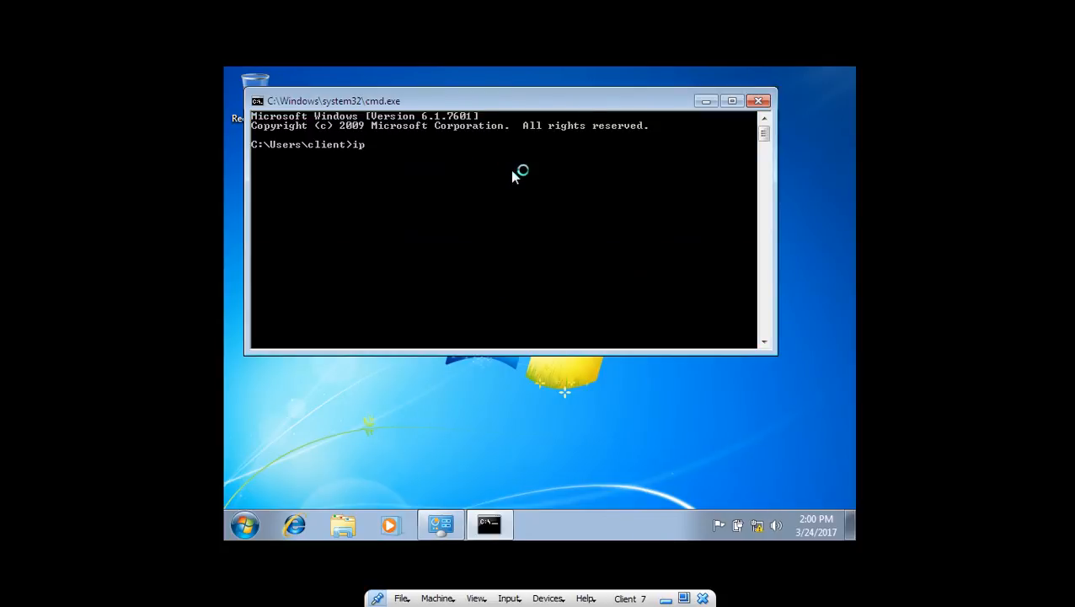
text(config)
key(Return)
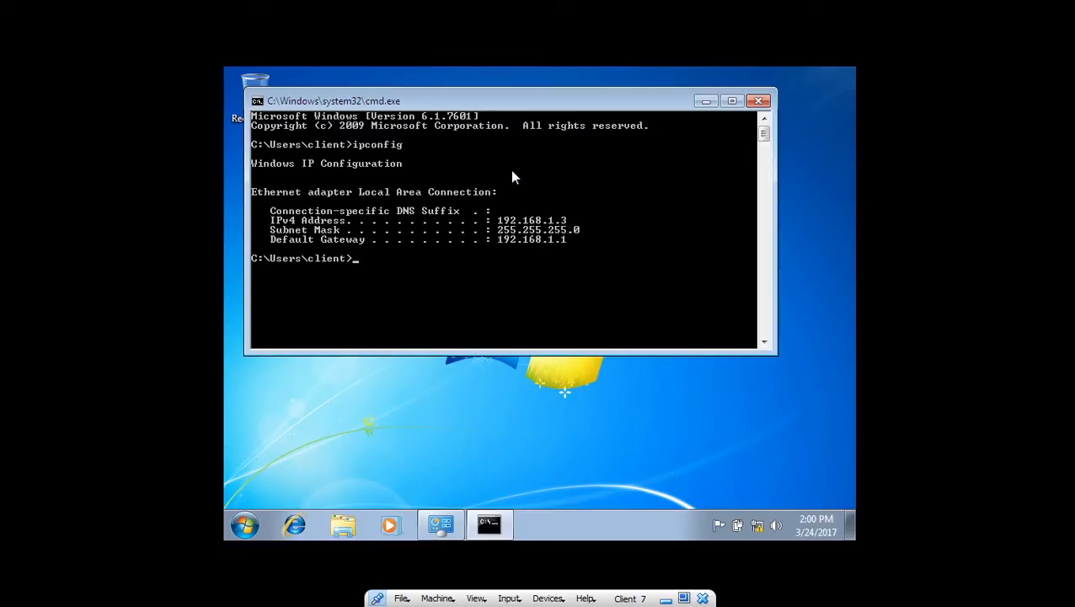
- Ping the server at 192.168.1.2, check the replies, and close the command prompt
text(ping 192.168.1.)
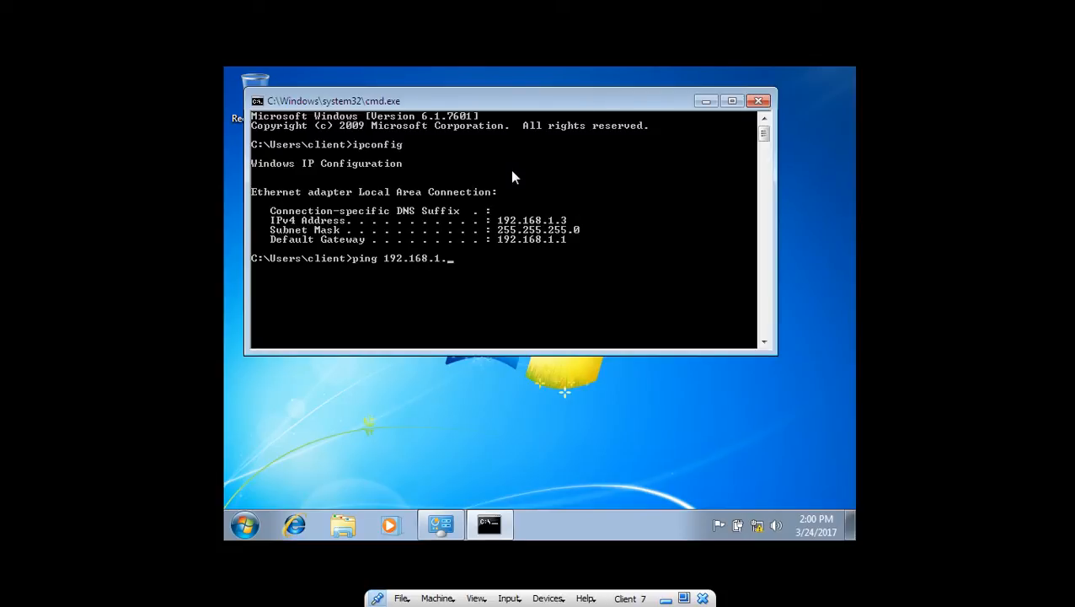
text(2)
key(Return)
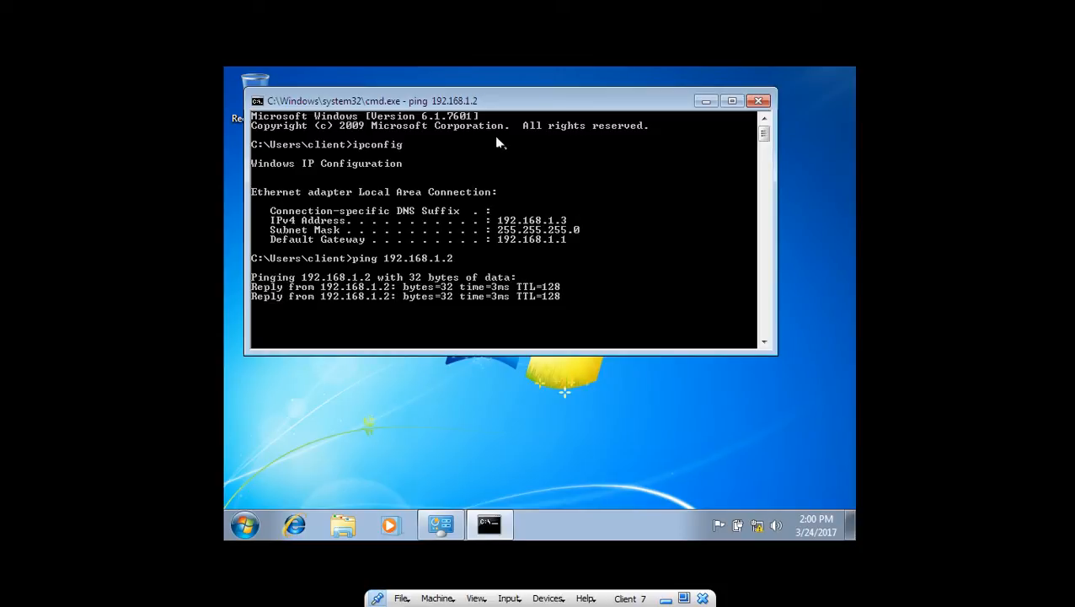
scroll(489, 223, down, 3)
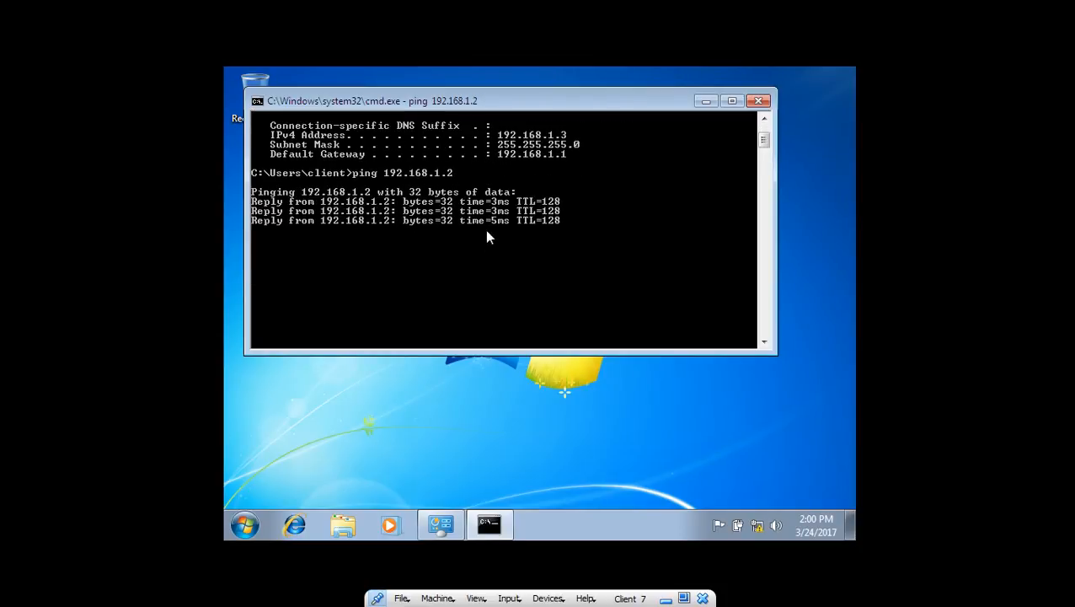
click(758, 102)
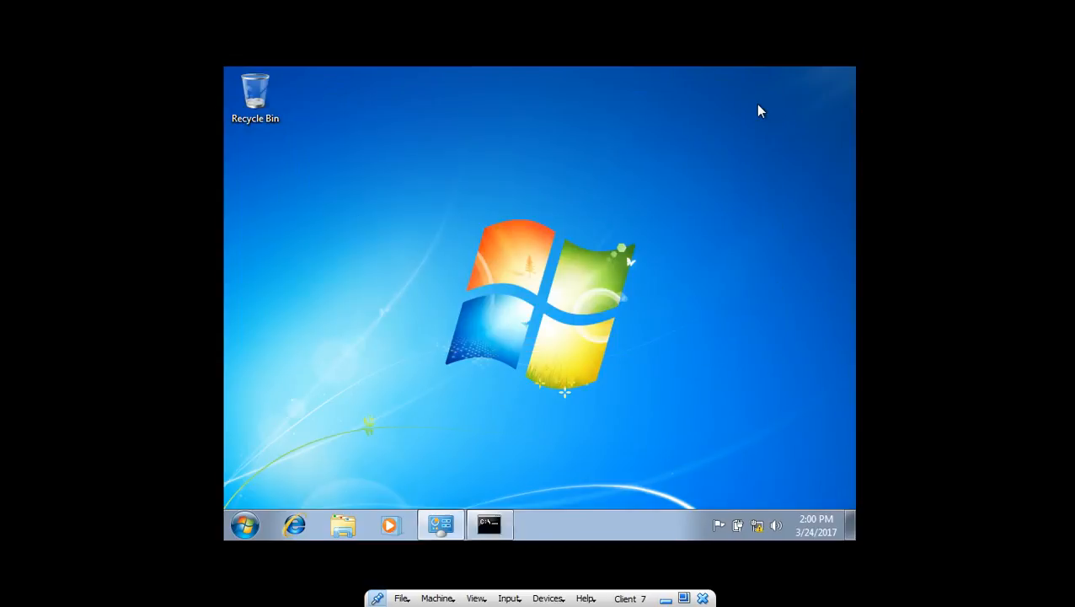
- Switch to the server VM, close Server Manager, and expand test.org to browse its Users container
click(666, 598)
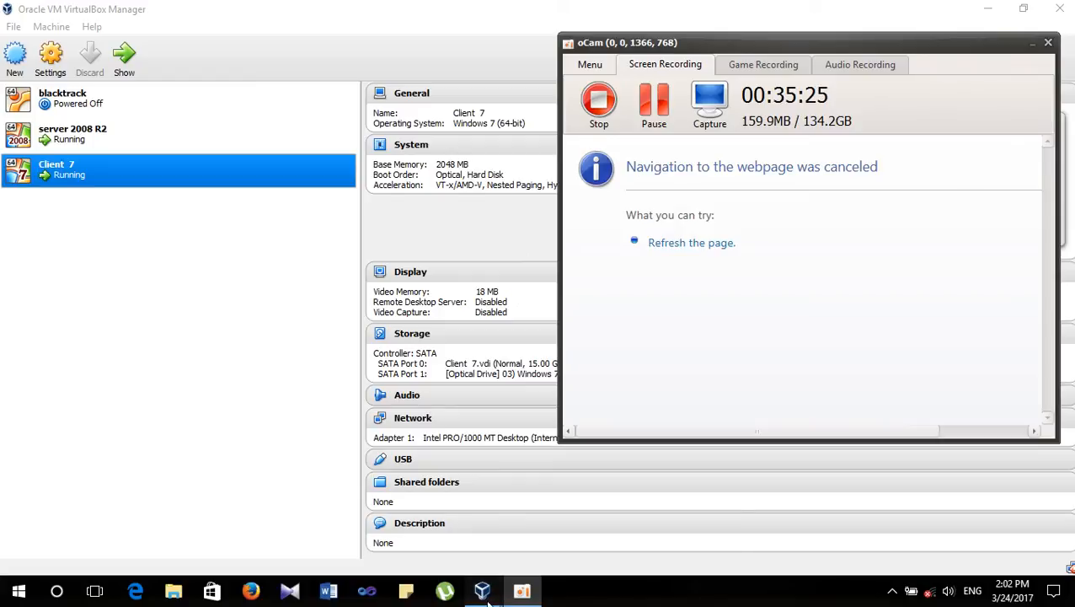
mouse_move(482, 589)
click(459, 516)
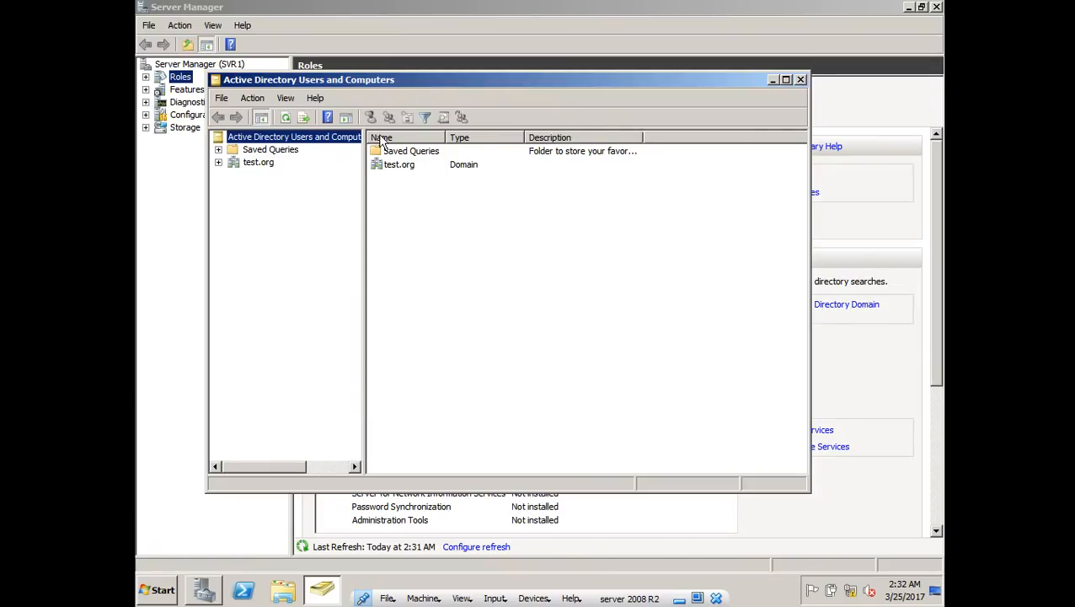
click(937, 8)
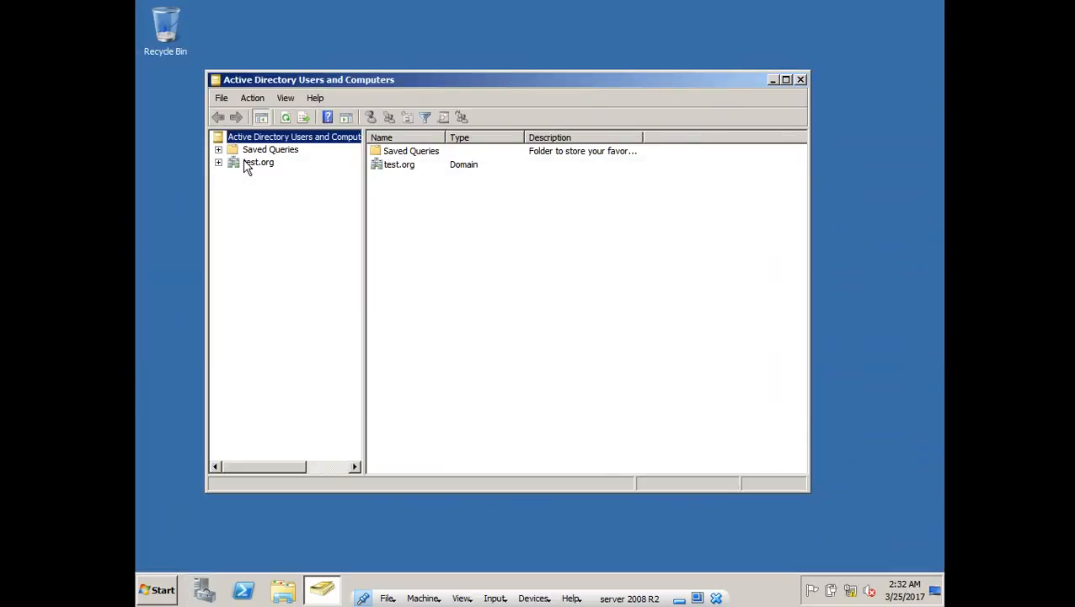
click(224, 168)
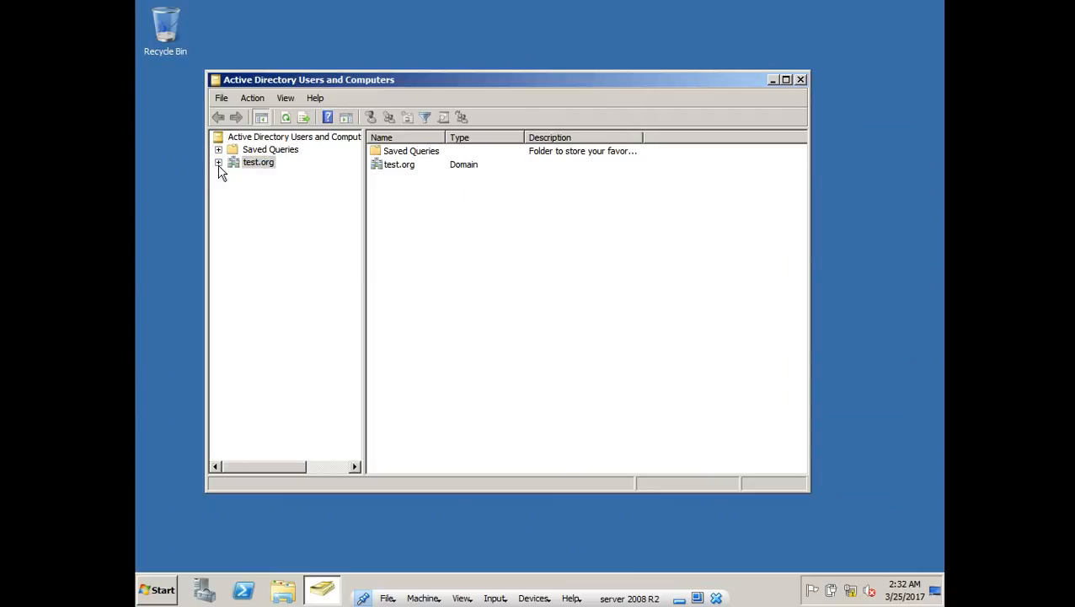
click(221, 167)
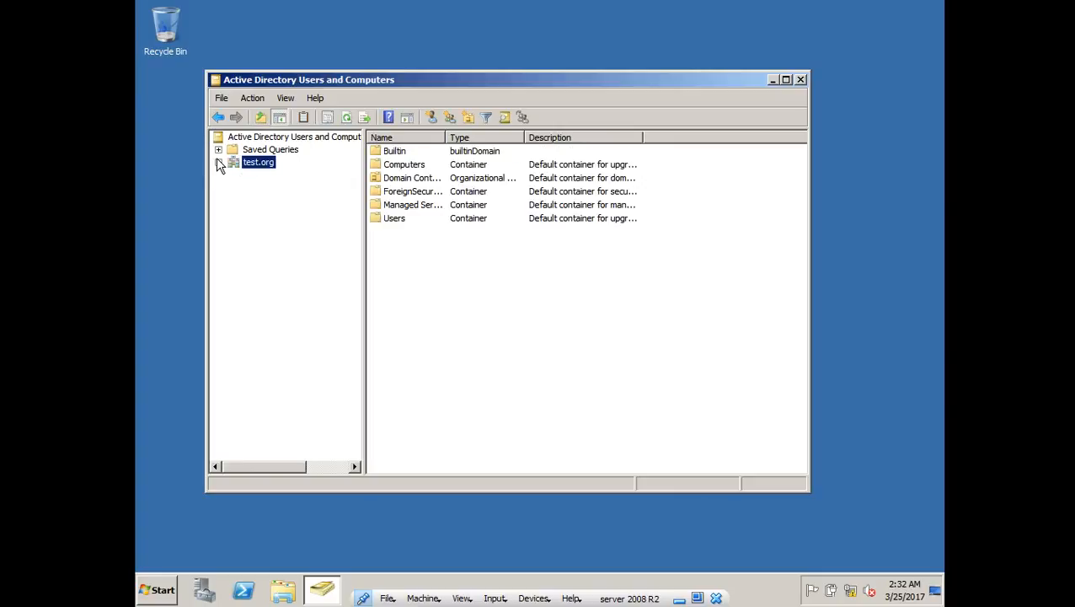
click(219, 163)
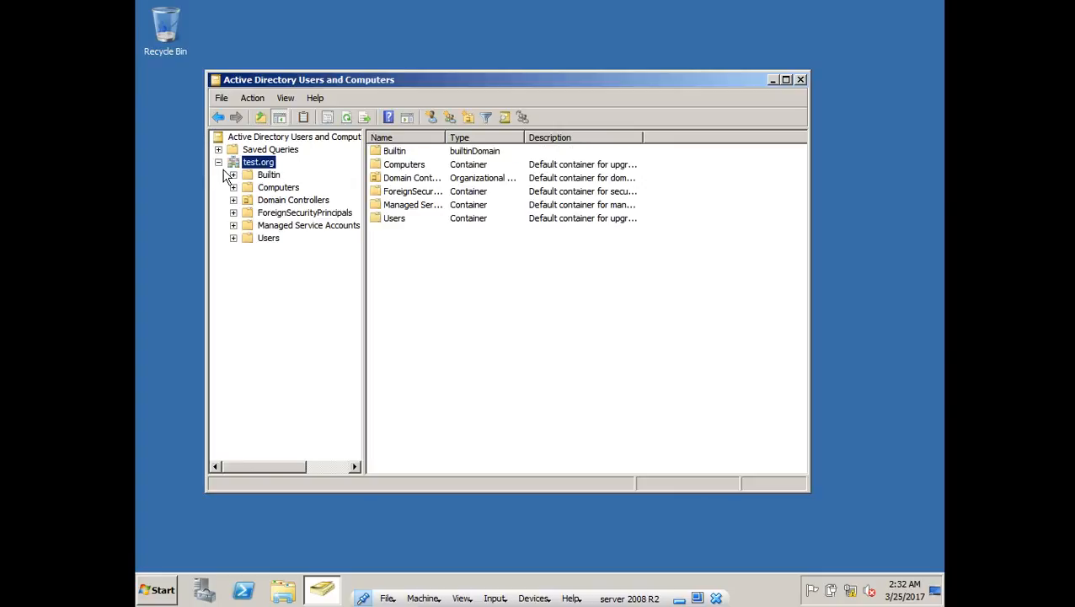
click(268, 239)
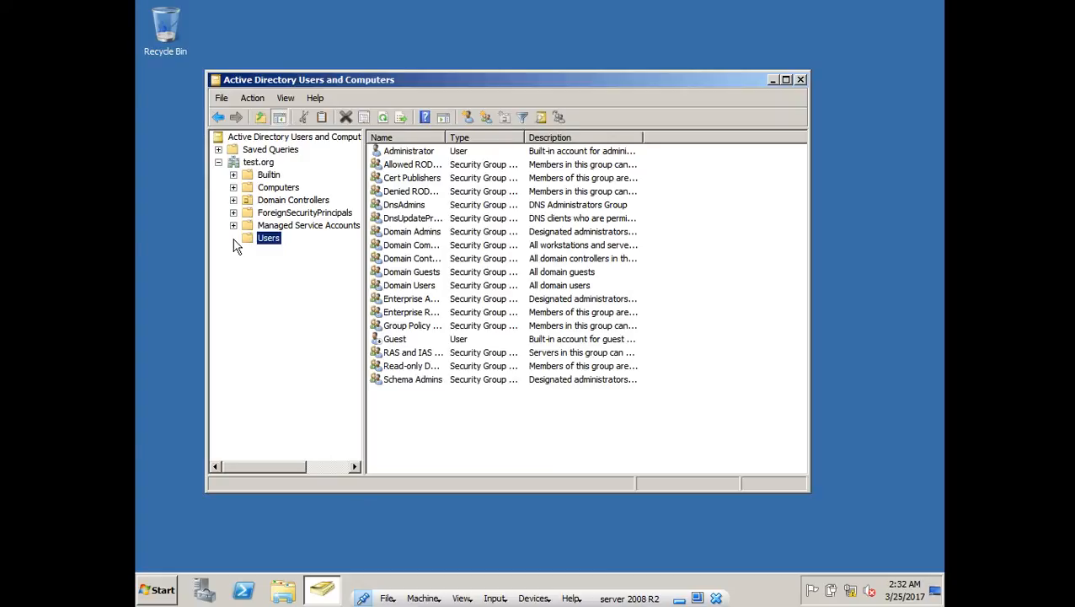
click(261, 162)
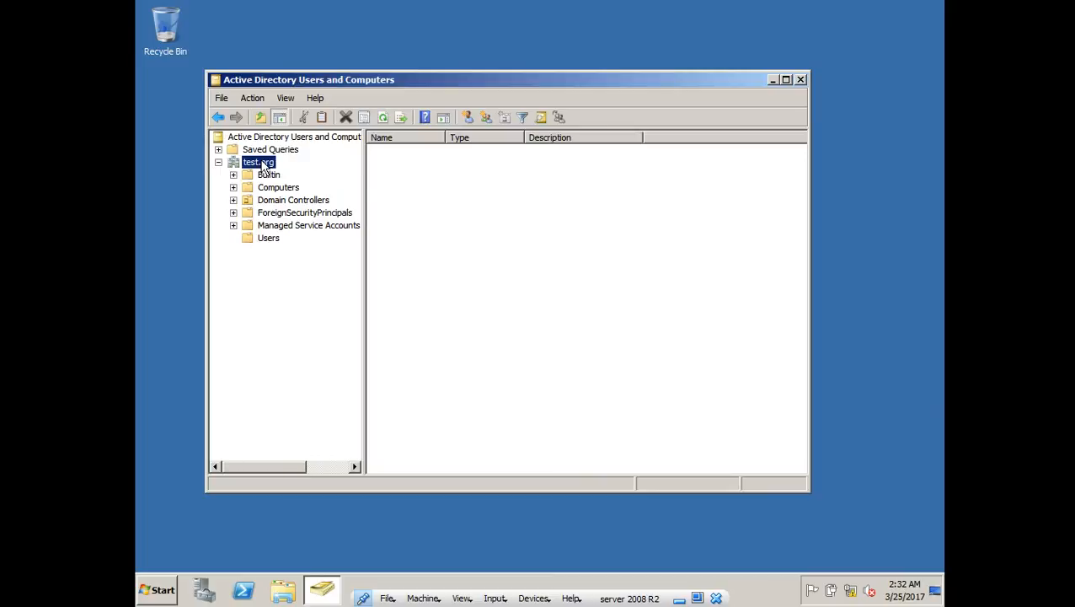
- Create an organizational unit named MYCOM under the test.org domain
right_click(264, 167)
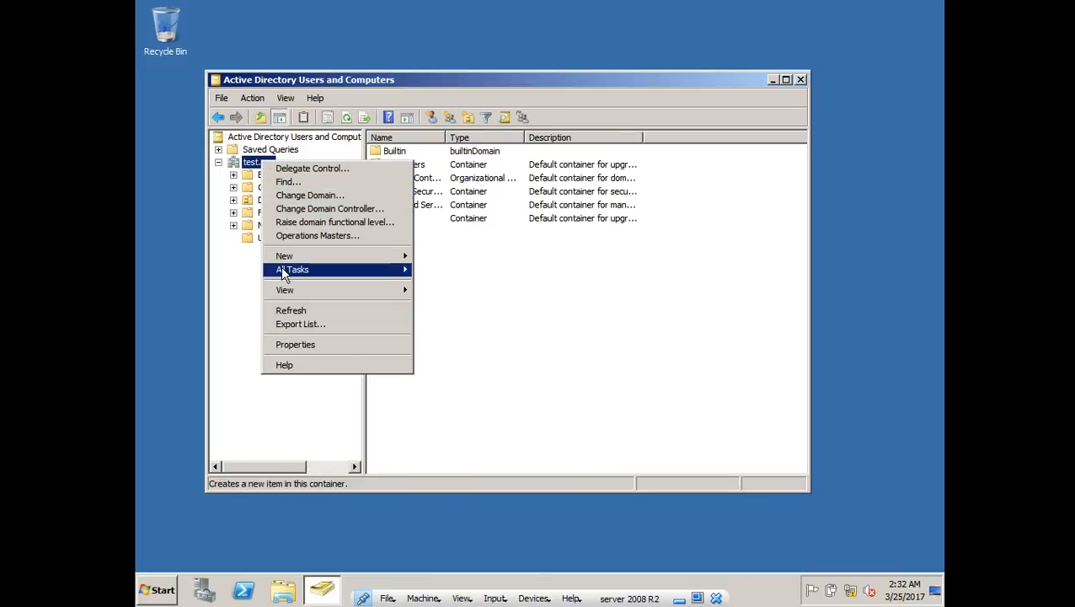
mouse_move(319, 260)
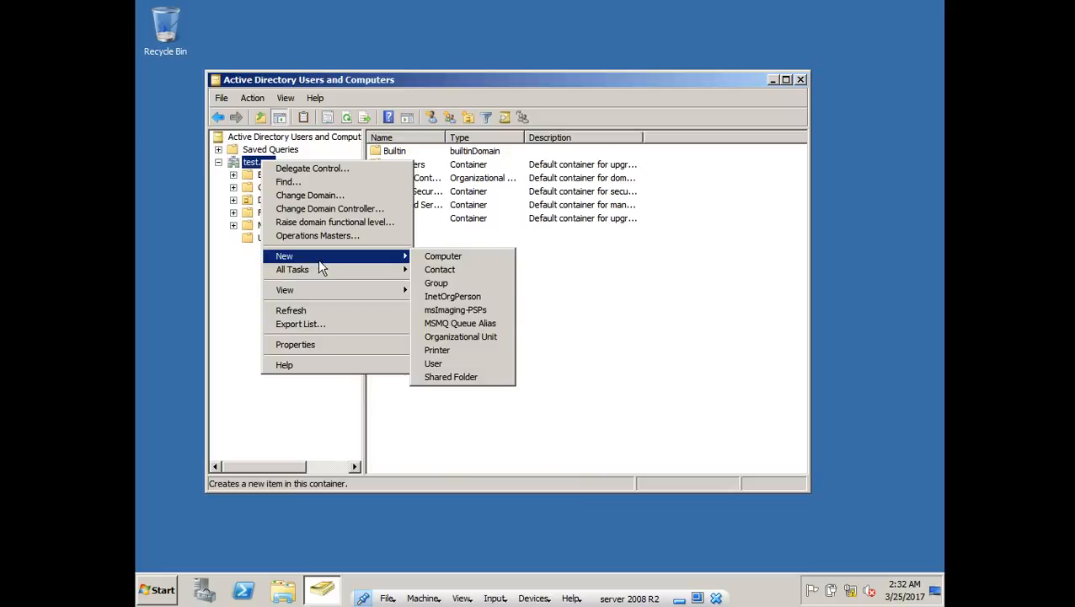
click(455, 337)
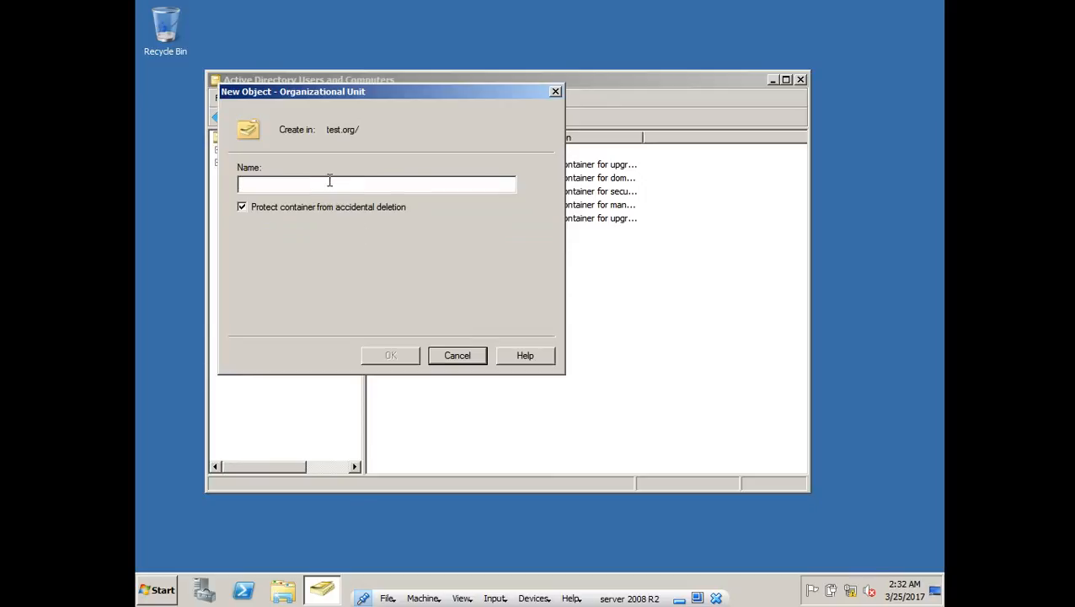
text(my)
key(BackSpace)
key(BackSpace)
text(MY)
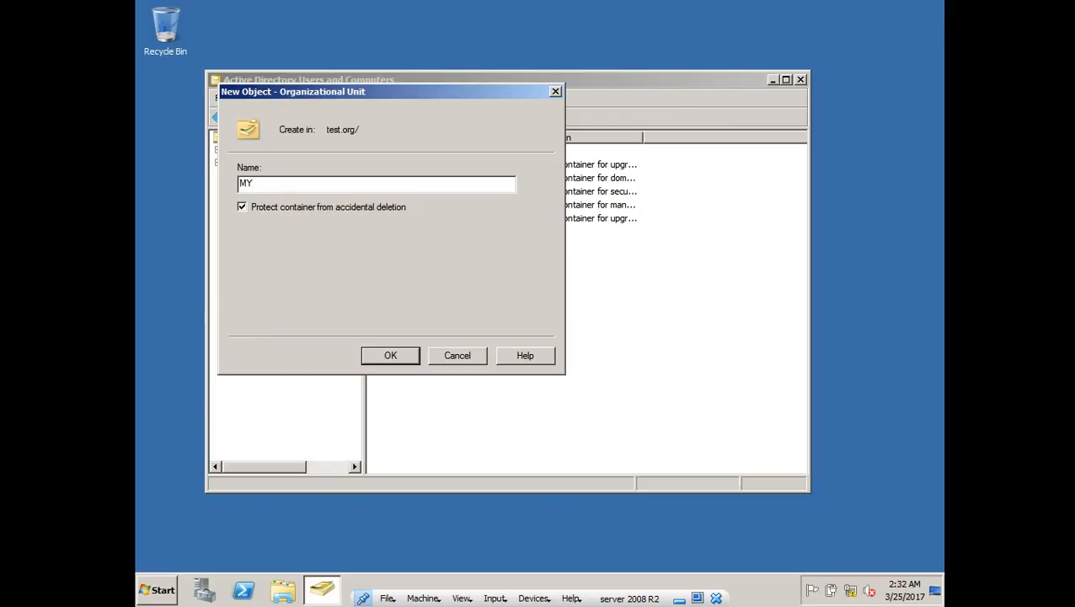
text(COM)
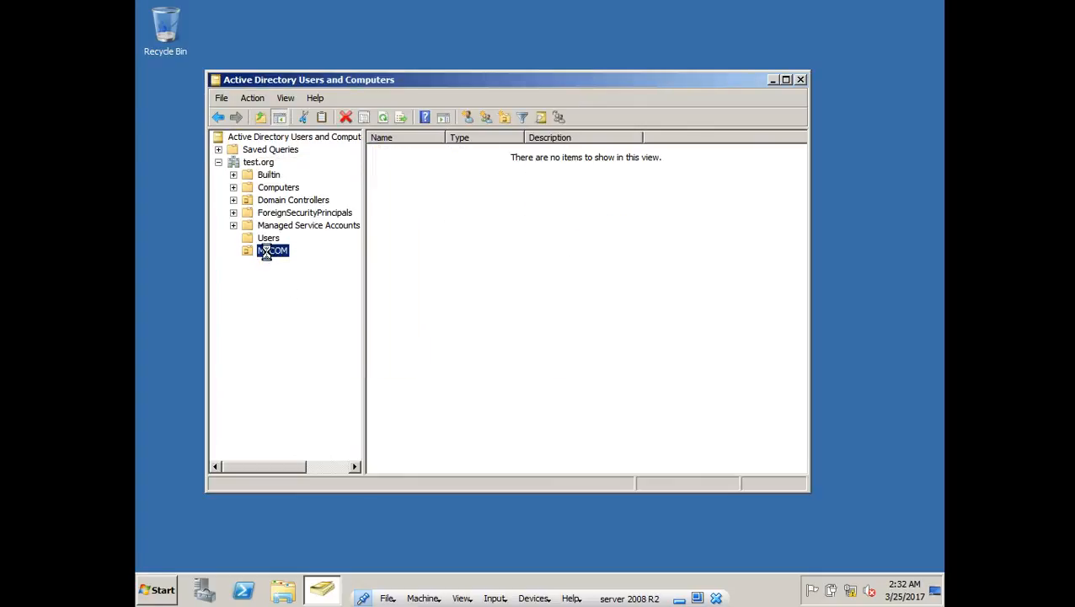
- Add organizational unit HO inside MYCOM, then HR nested inside HO
right_click(267, 251)
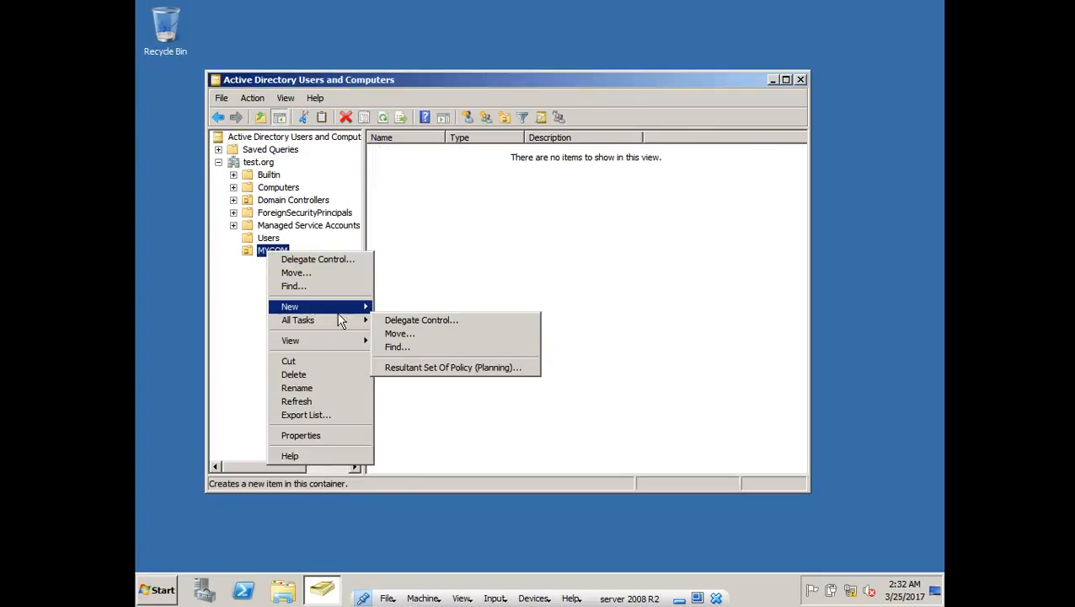
mouse_move(346, 307)
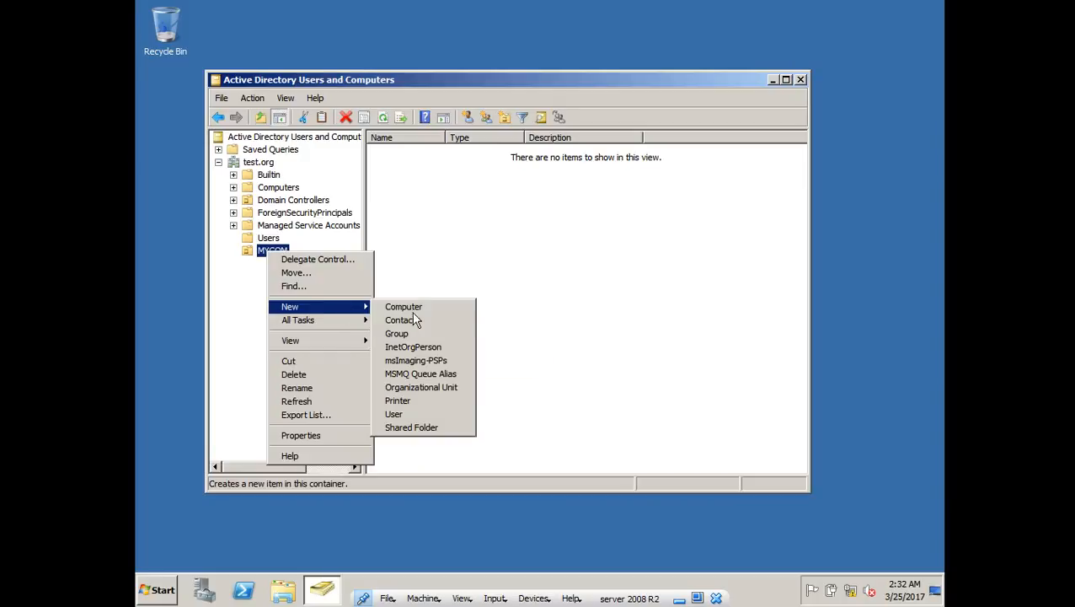
click(428, 384)
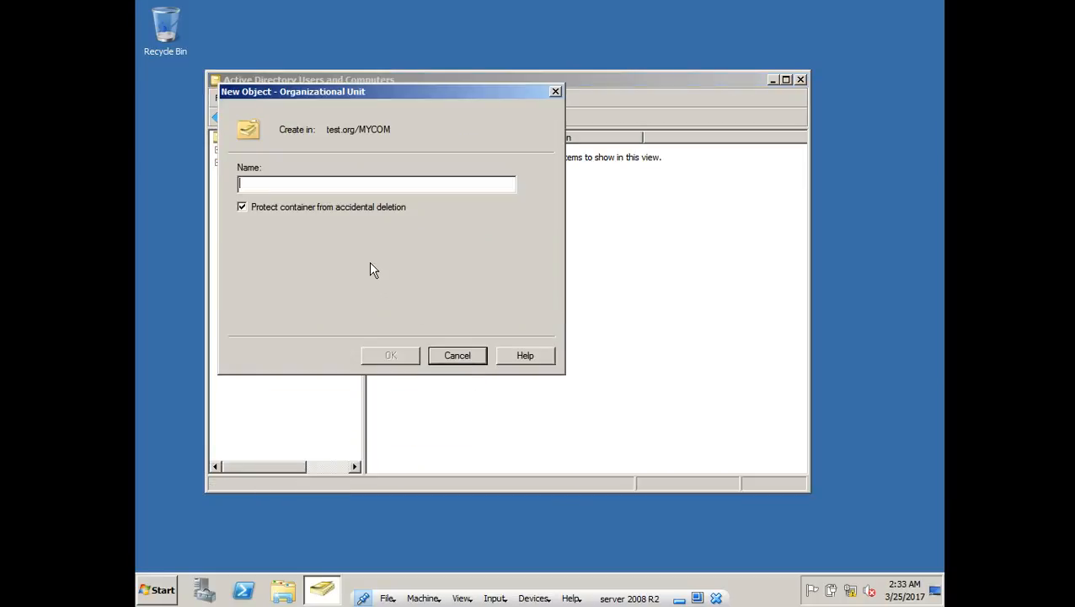
text(HO)
key(Return)
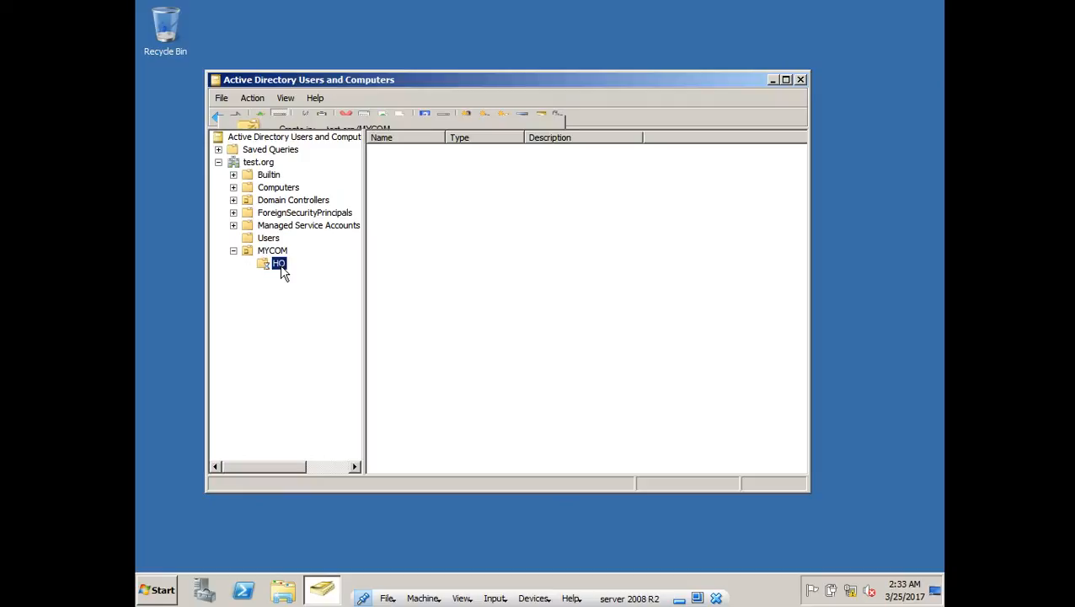
right_click(281, 268)
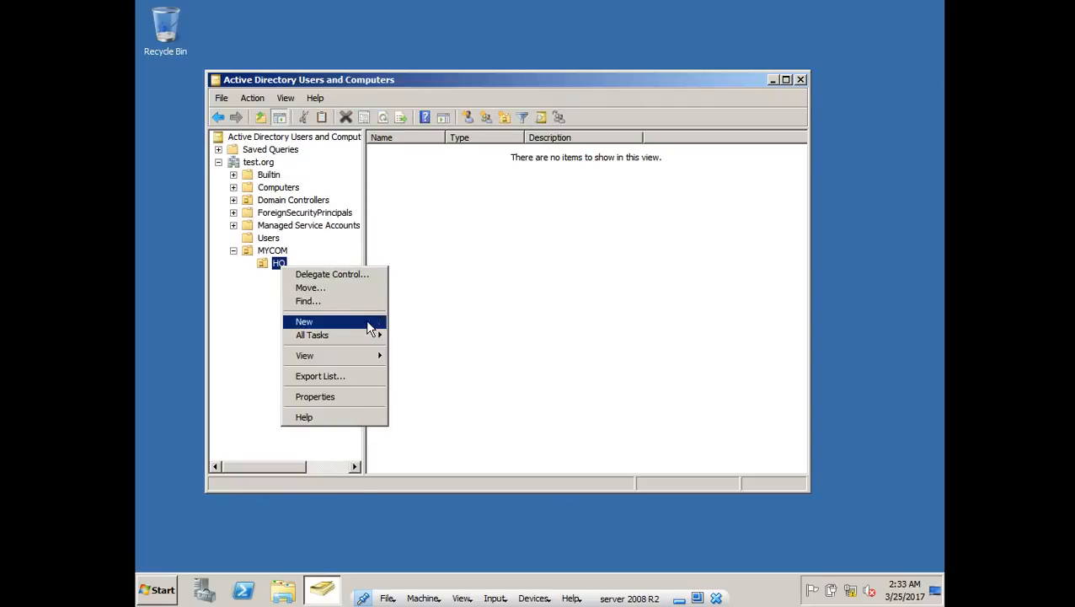
mouse_move(368, 321)
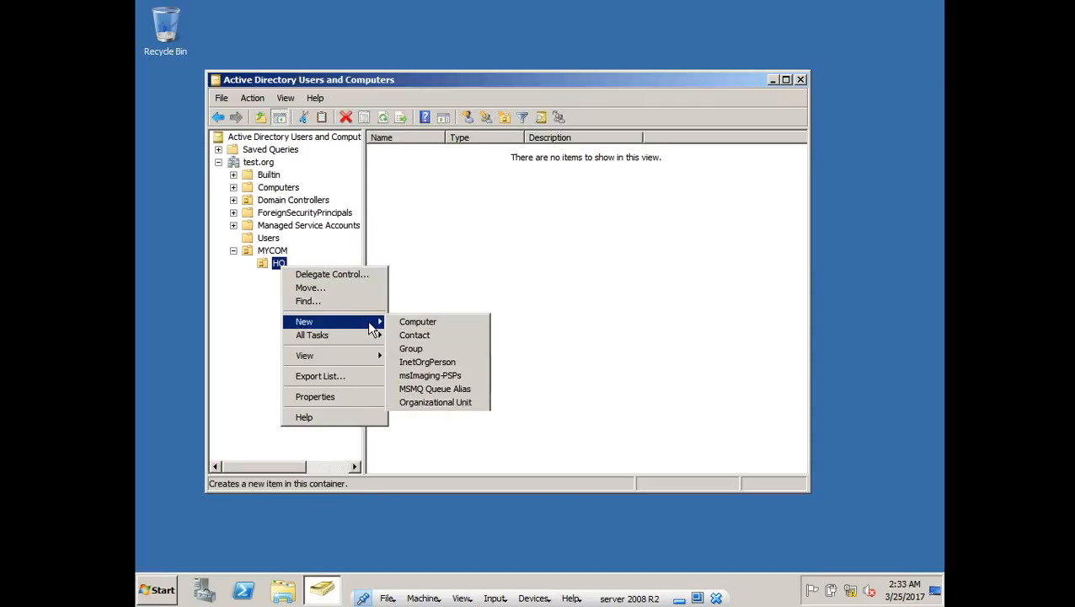
click(443, 404)
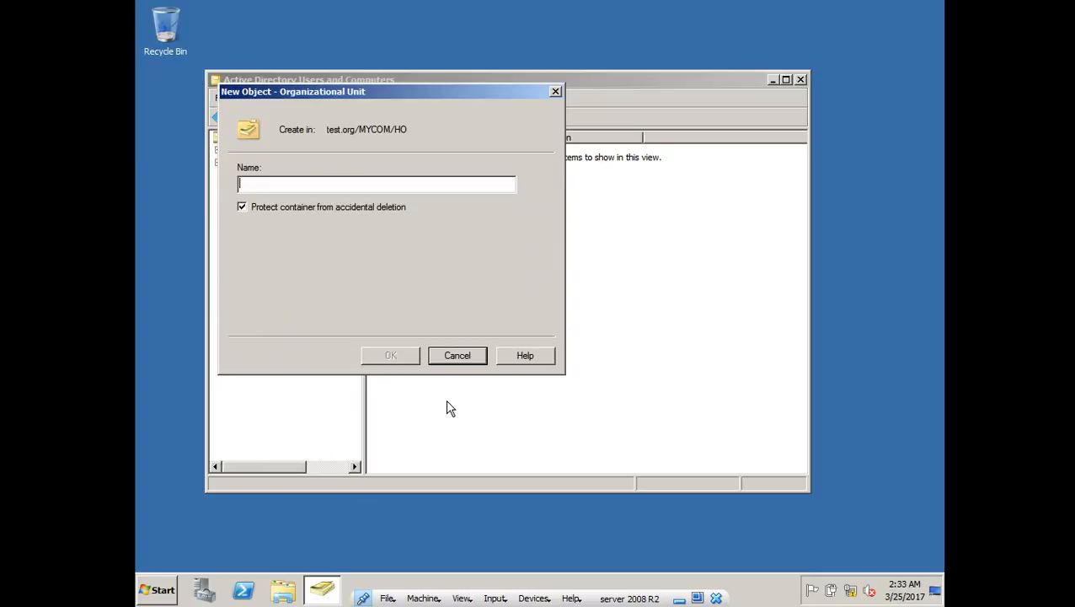
text(HR)
key(Return)
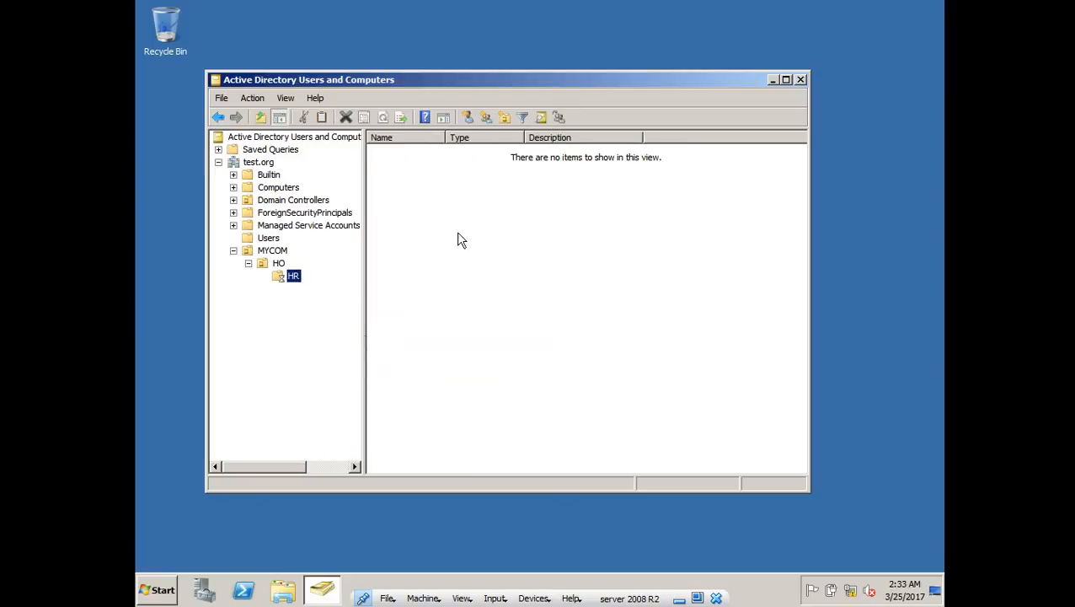
- Start a new user in HR with last name 'client' and logon name 'test'
right_click(482, 234)
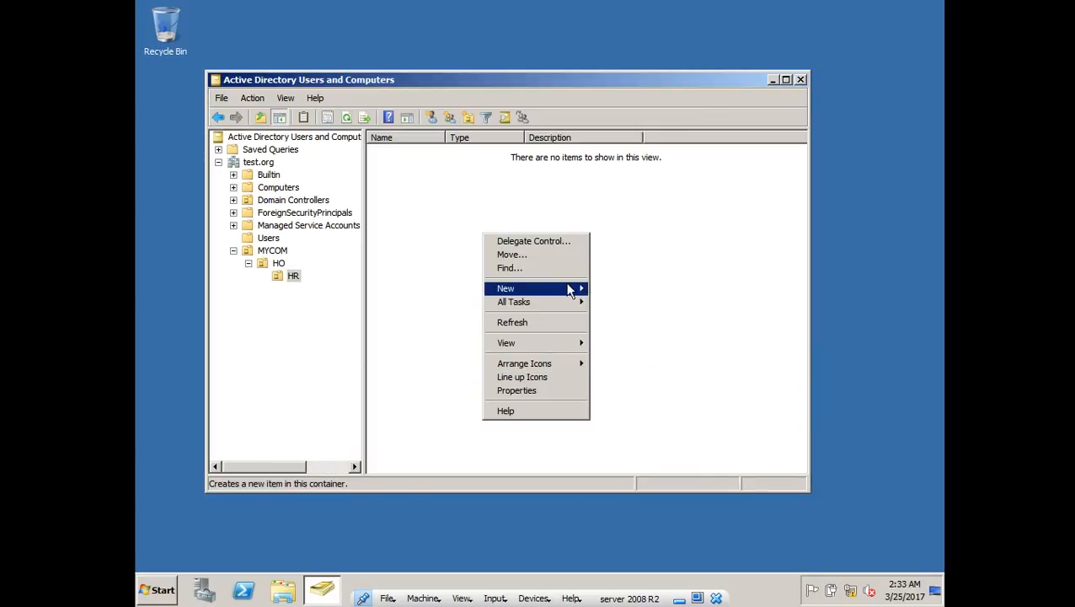
mouse_move(577, 290)
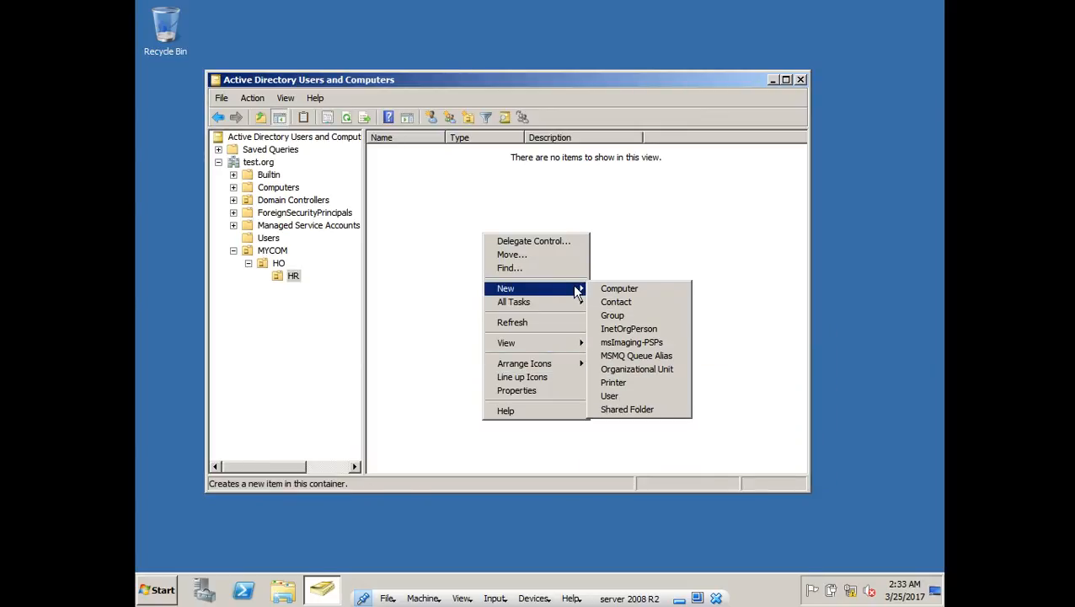
click(636, 396)
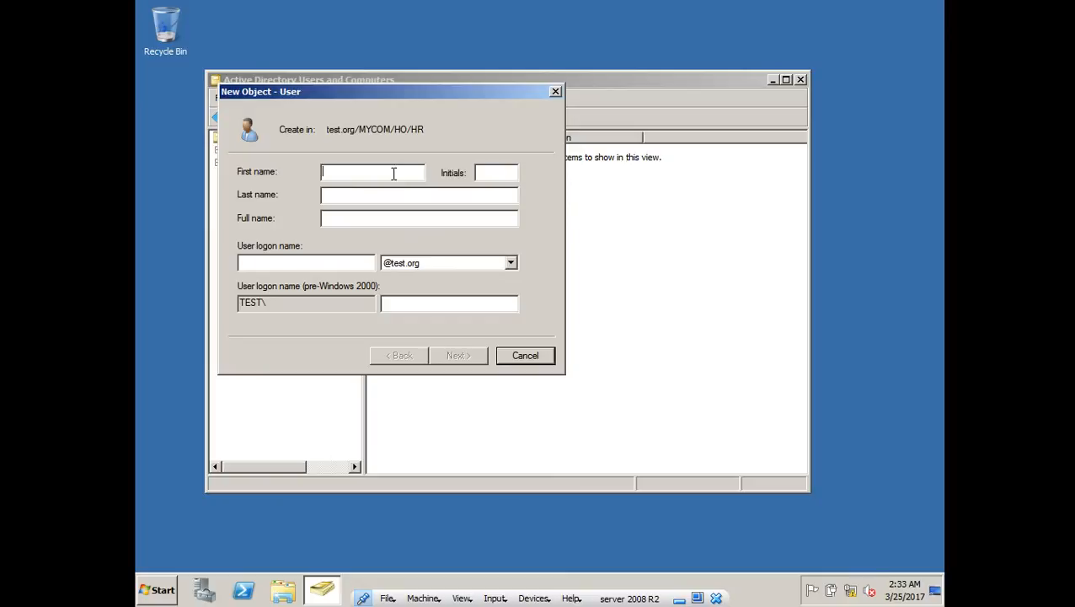
text(test)
key(Tab)
text(cle)
key(BackSpace)
text(ient)
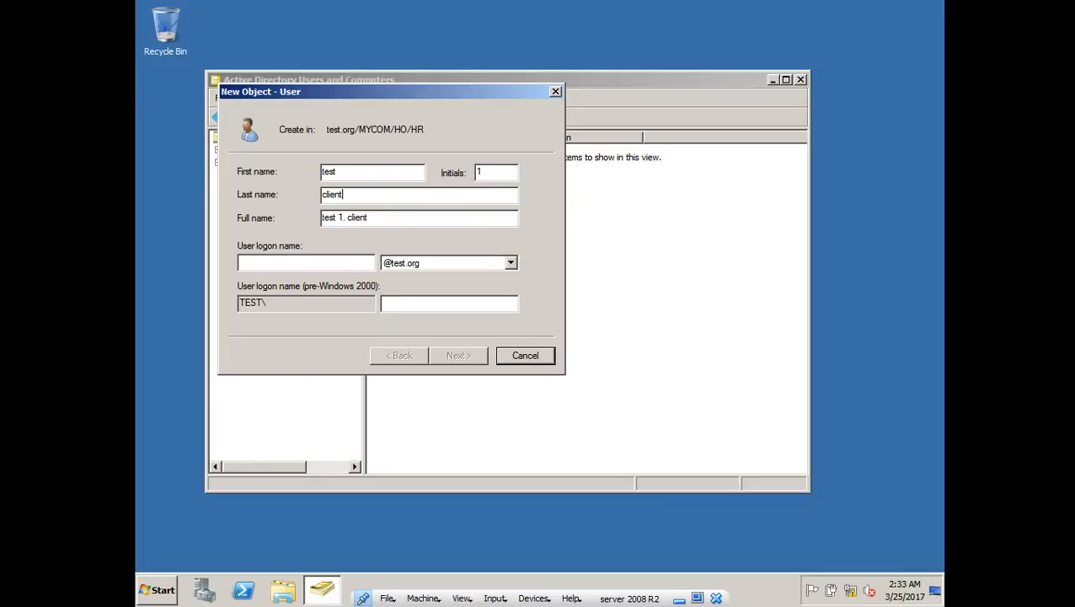
key(Tab)
key(Tab)
text(test)
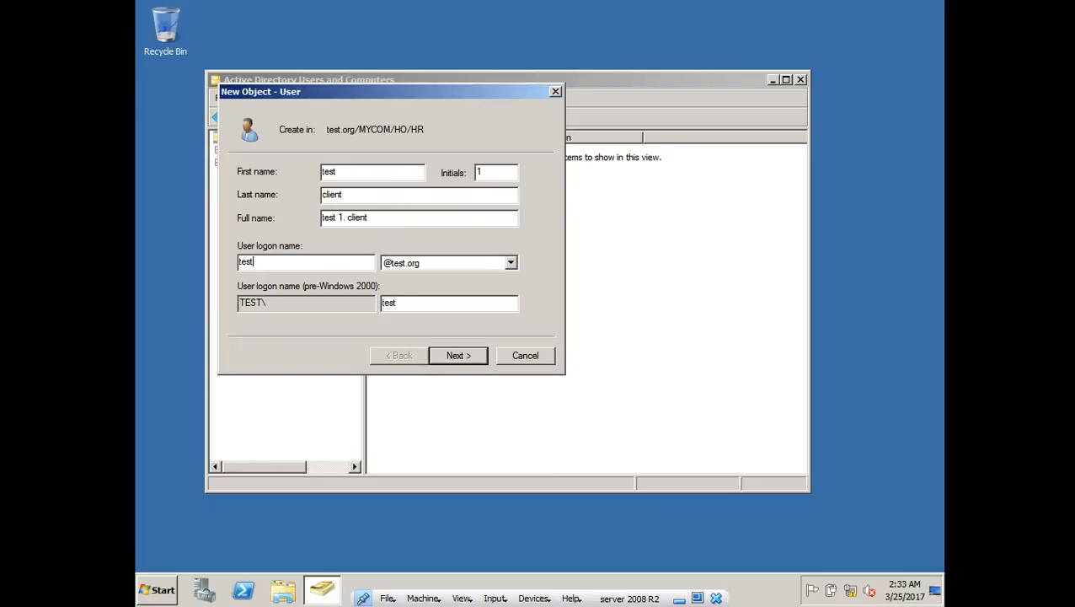
- Set the user's password to never expire and be unchangeable, create the account, and close ADUC
click(447, 353)
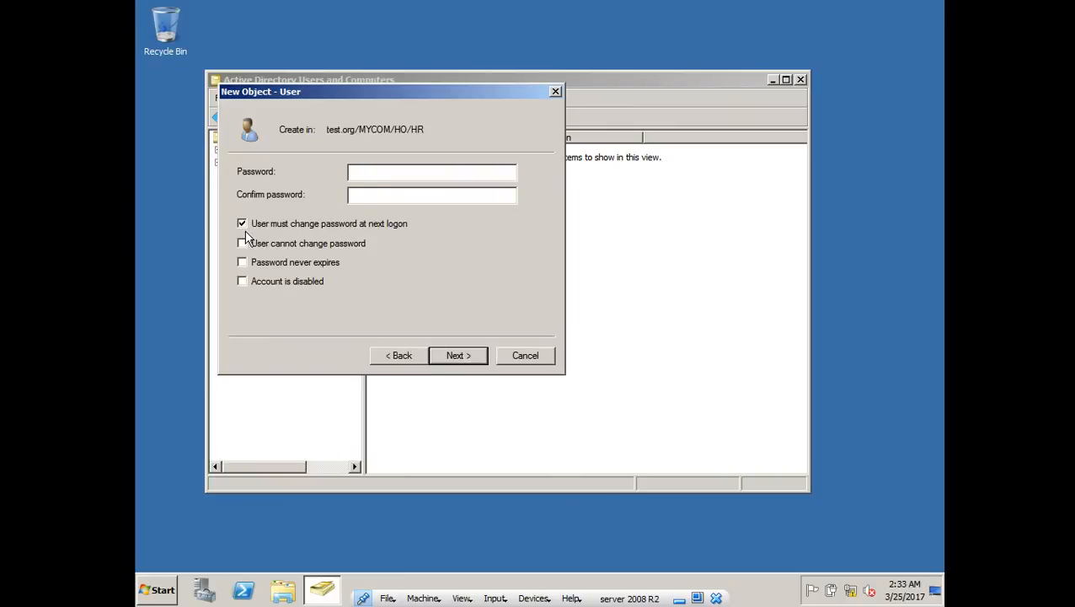
click(248, 225)
click(242, 242)
click(242, 262)
click(422, 172)
text(P@sswordP@ssword)
key(Return)
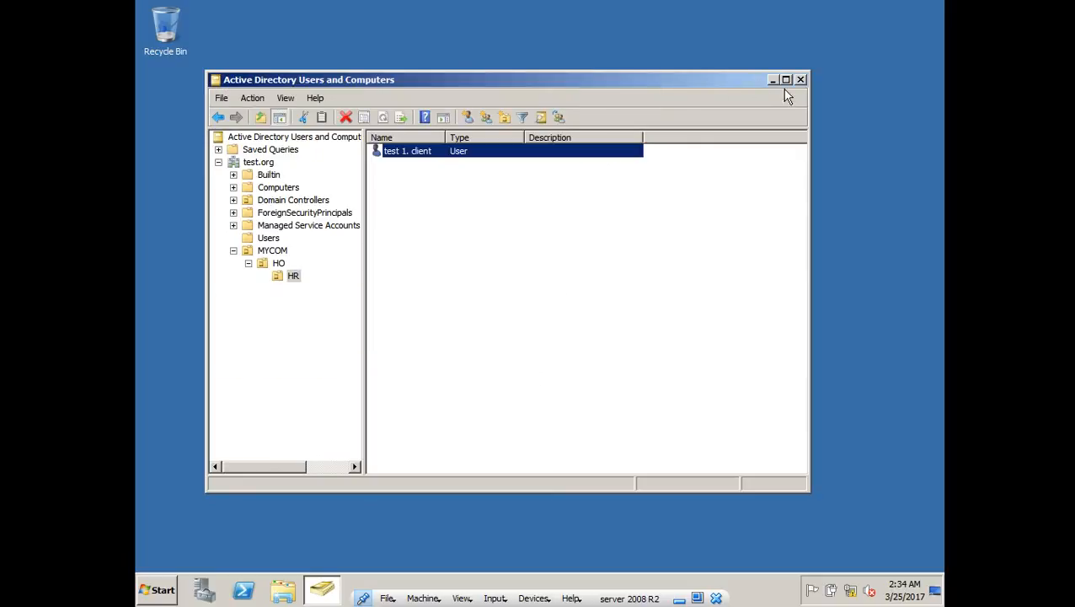
click(801, 80)
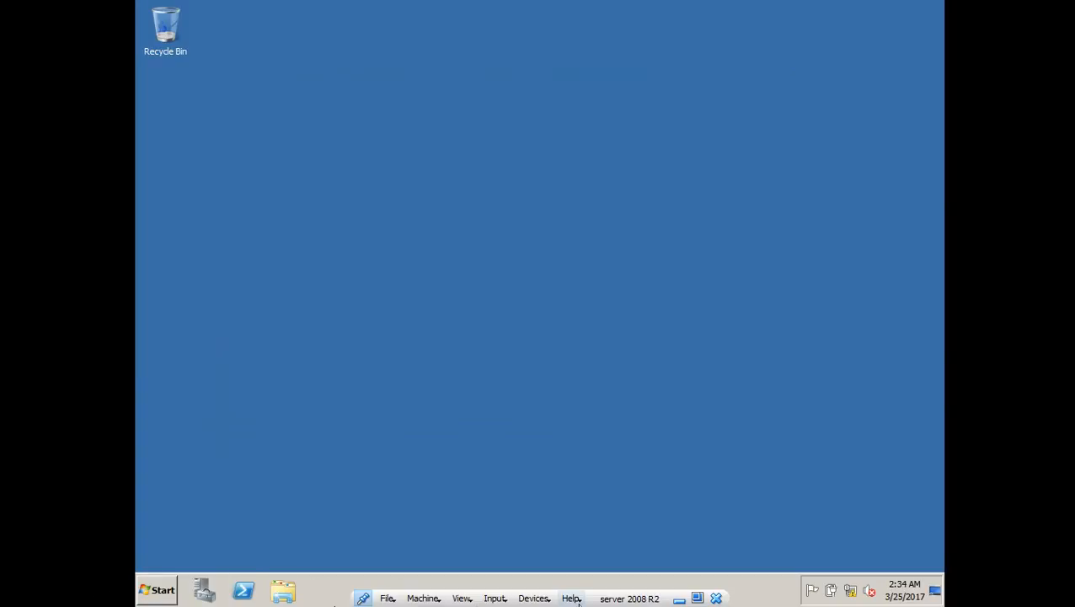
- Switch to Client 7, close Network Connections, and open Windows Firewall via Control Panel > System and Security
click(680, 599)
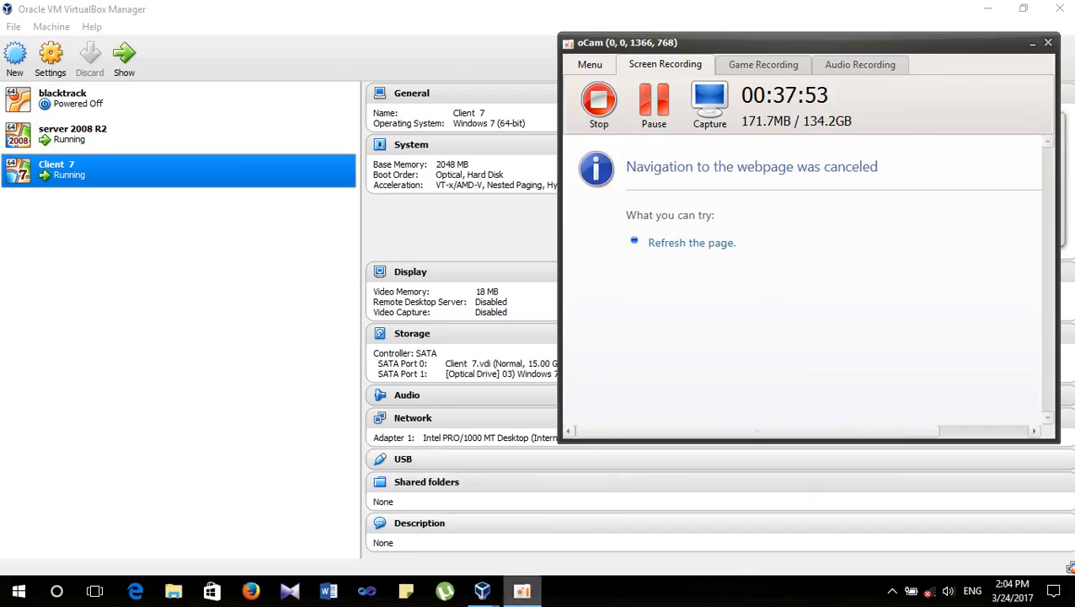
mouse_move(482, 594)
click(636, 528)
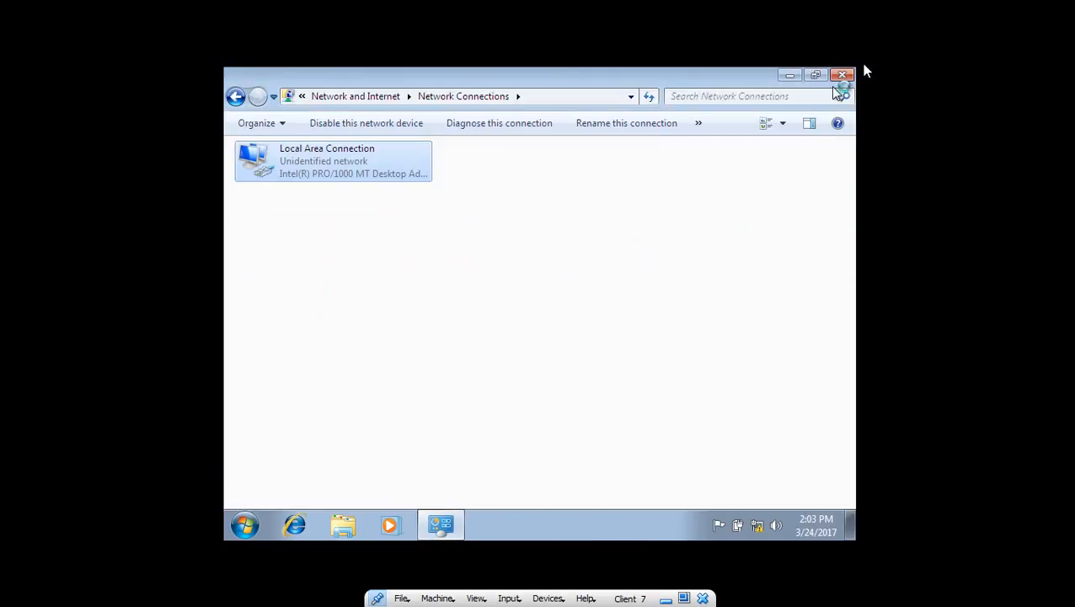
click(844, 77)
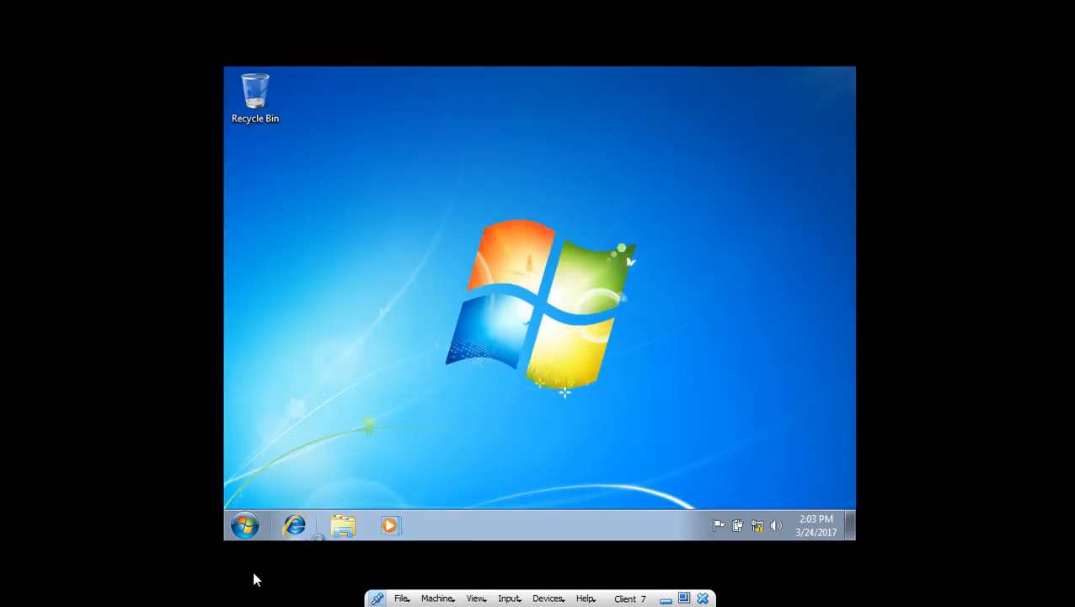
click(244, 529)
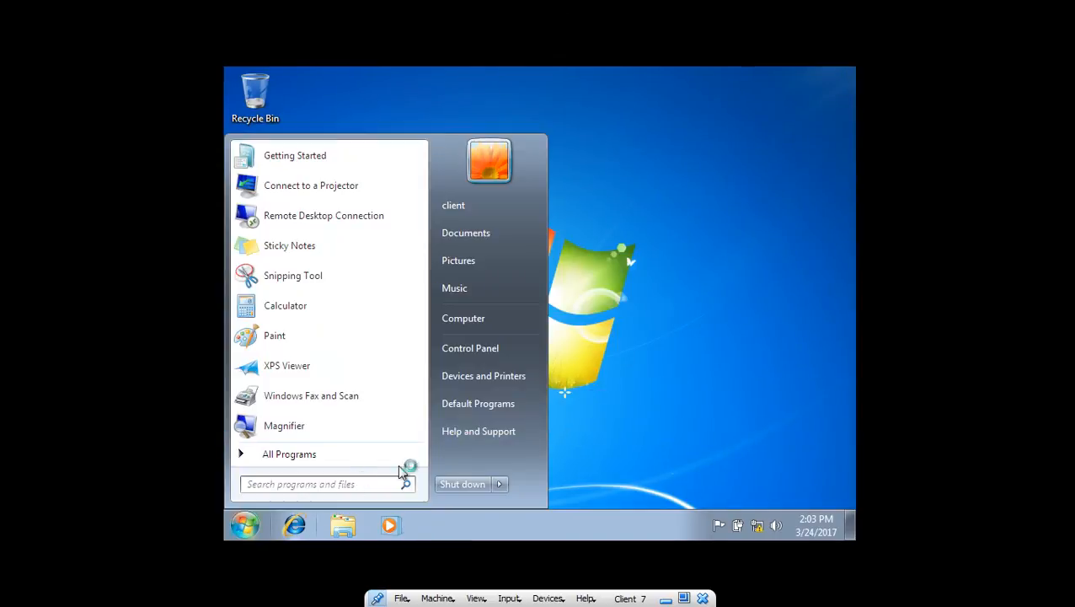
click(489, 348)
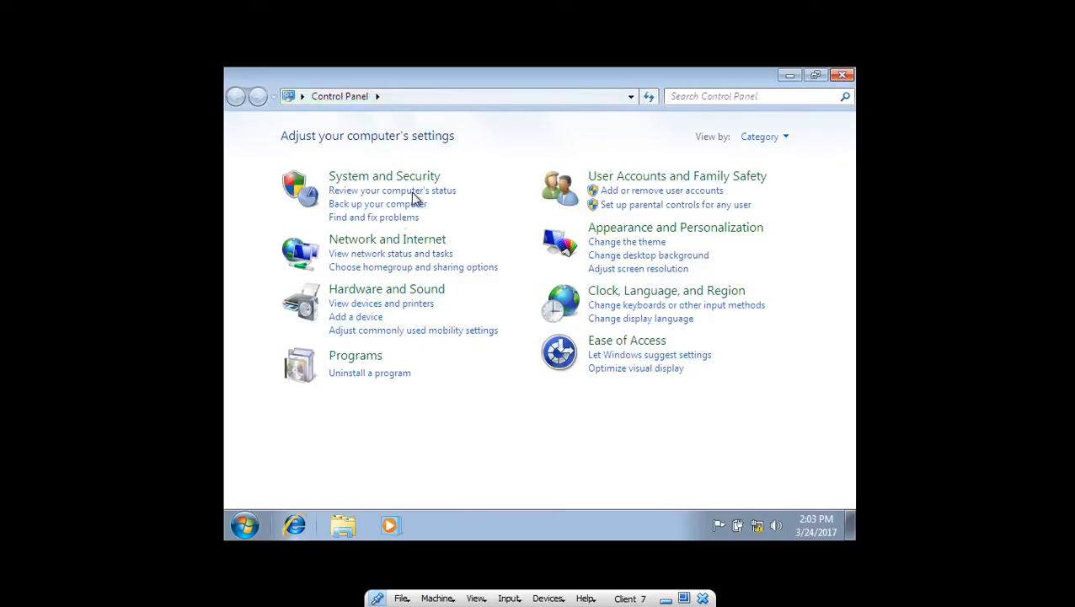
click(384, 177)
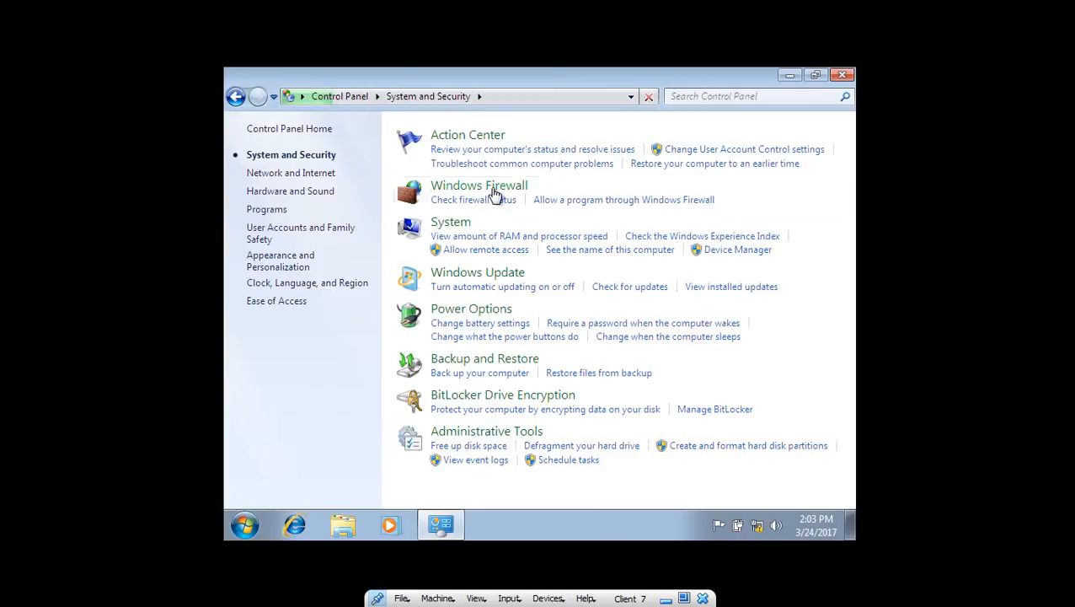
click(496, 192)
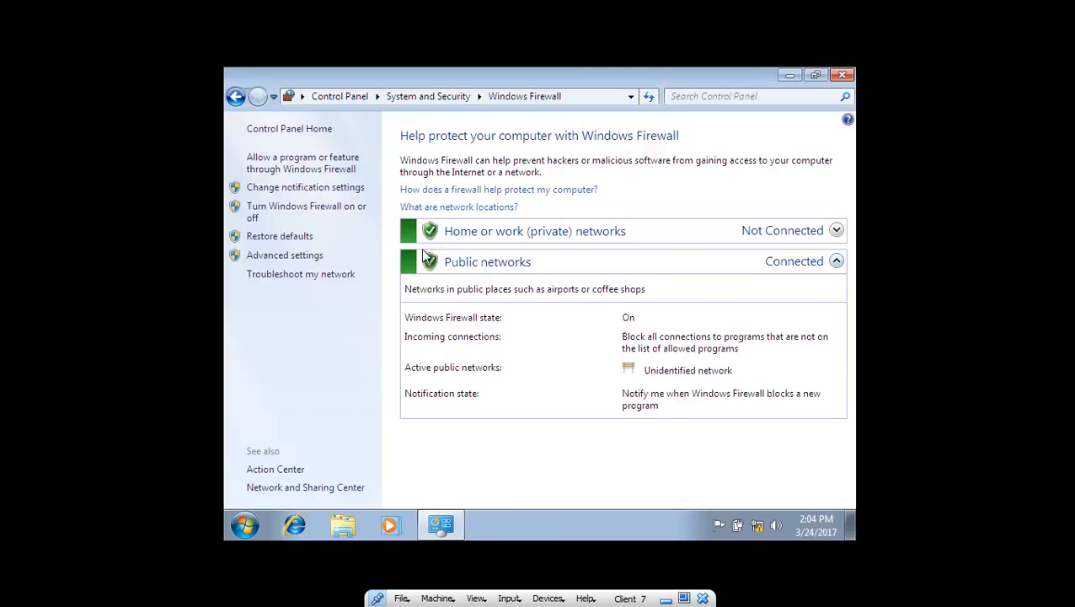
click(300, 212)
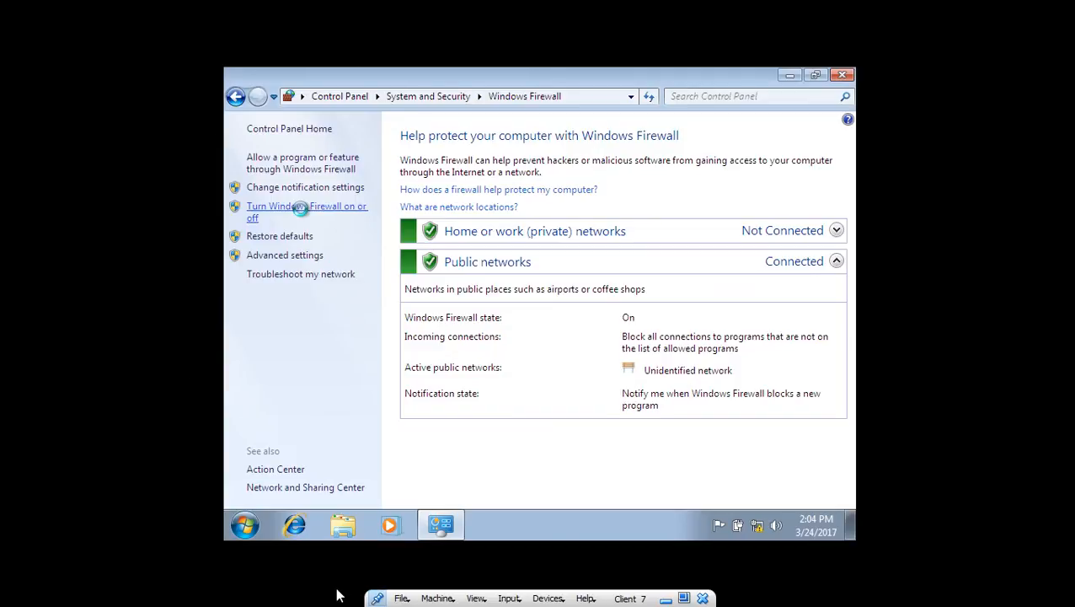
click(666, 598)
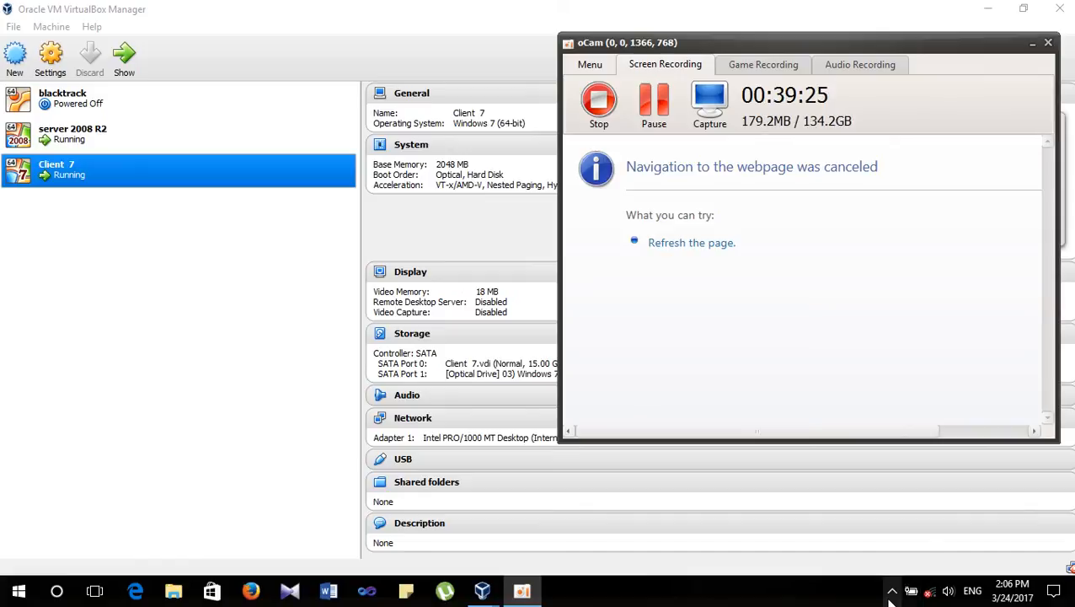
click(891, 595)
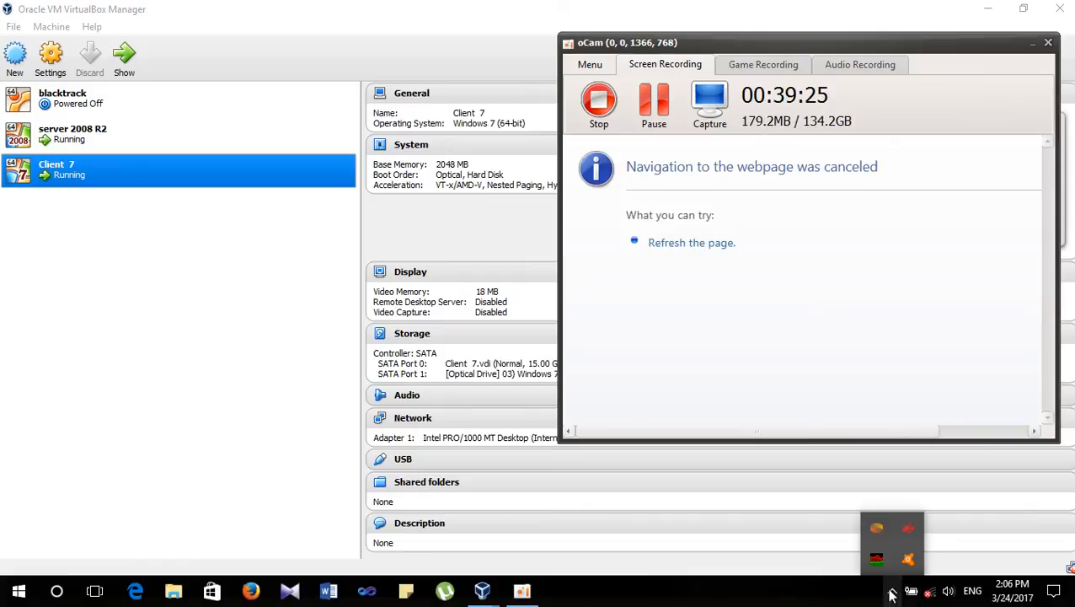
click(474, 592)
click(642, 548)
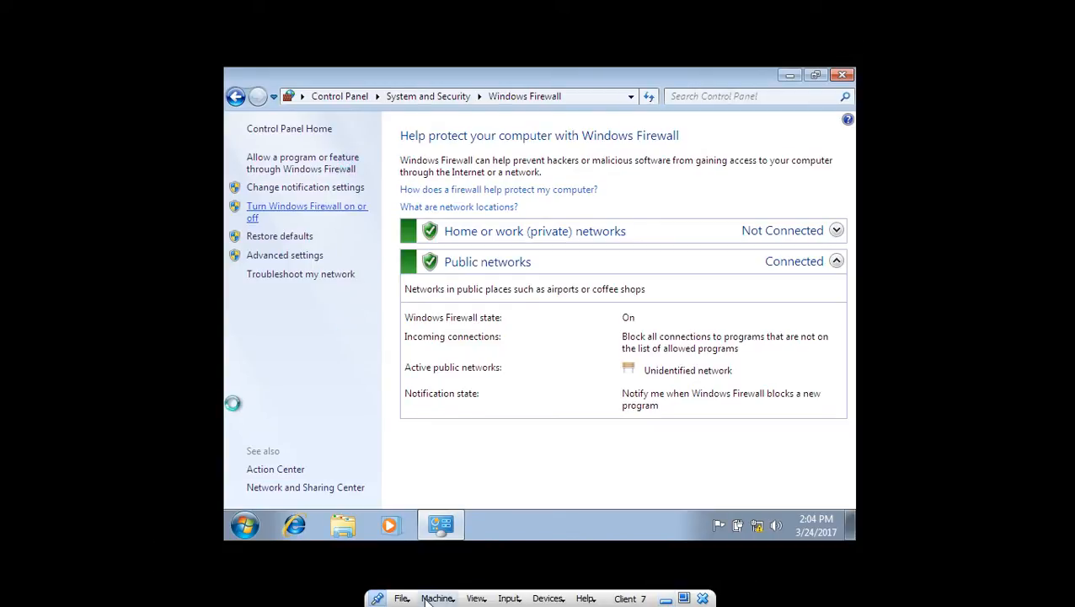
click(666, 598)
- Switch to the server 2008 R2 VM and open, then close, its Start menu
mouse_move(482, 590)
click(464, 535)
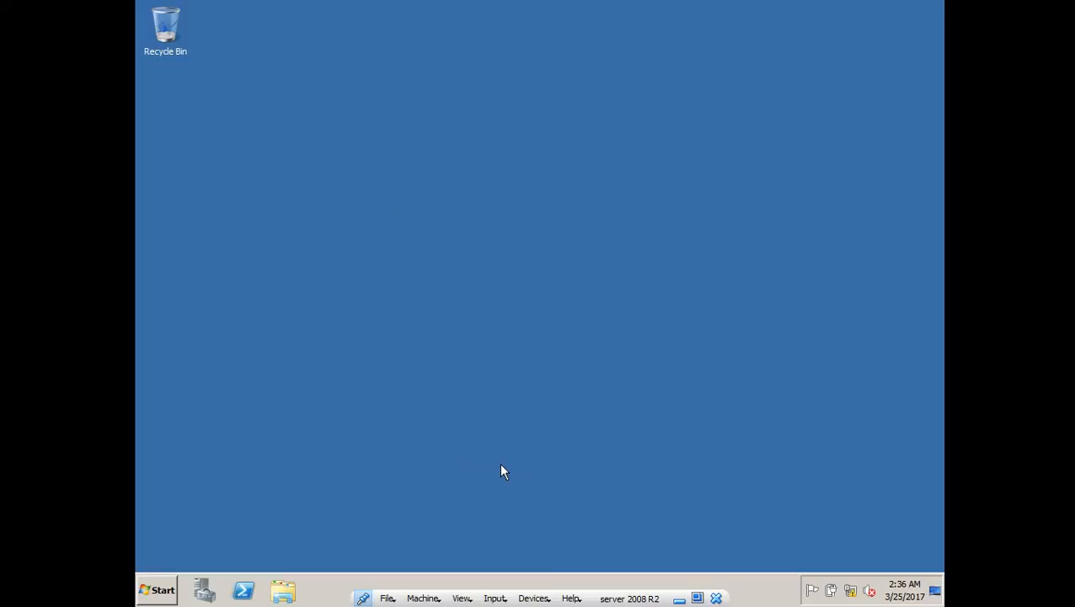
key(super)
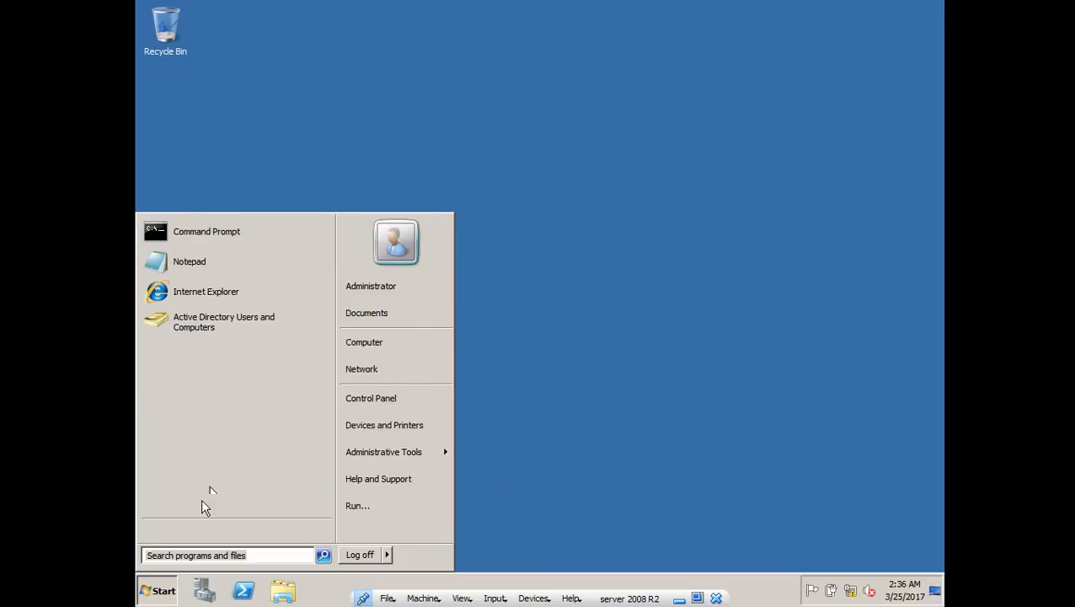
key(super)
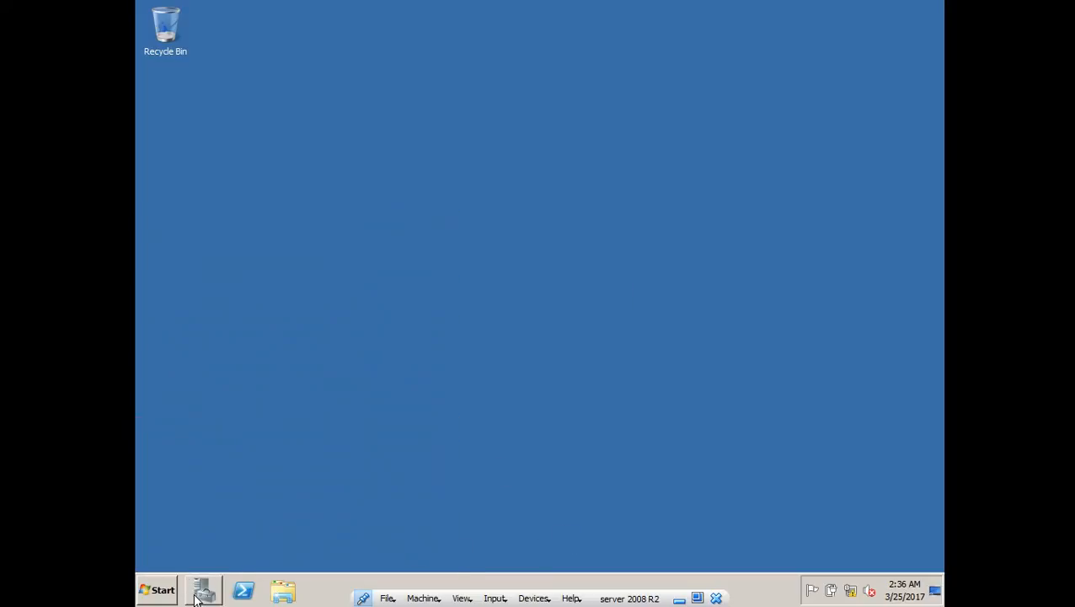
click(161, 595)
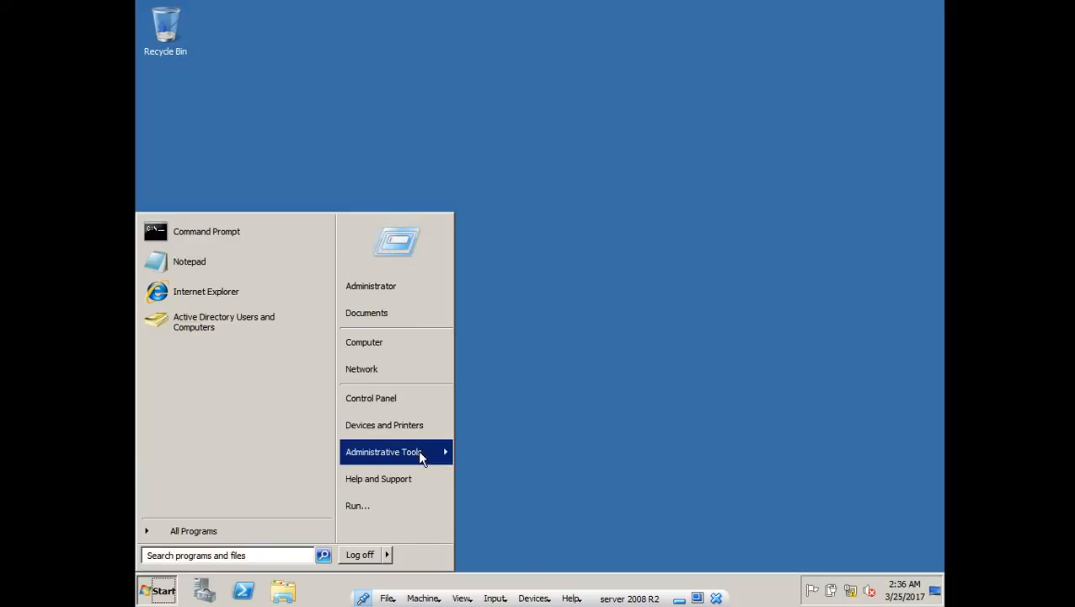
mouse_move(420, 456)
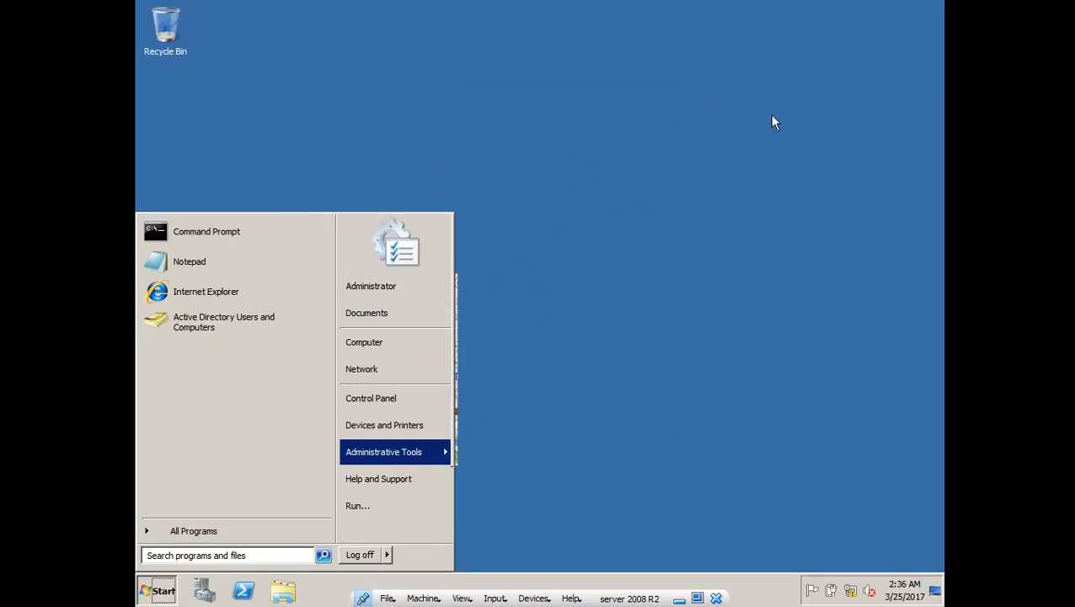
click(158, 590)
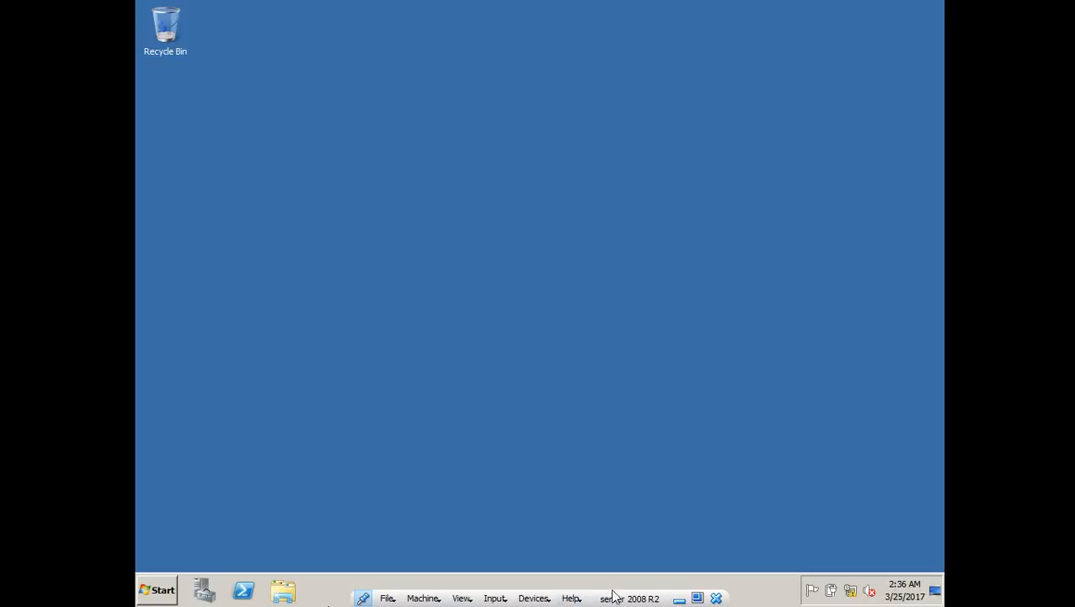
- Minimize the server VM and bring up the Client 7 VM's Windows Firewall page
click(677, 602)
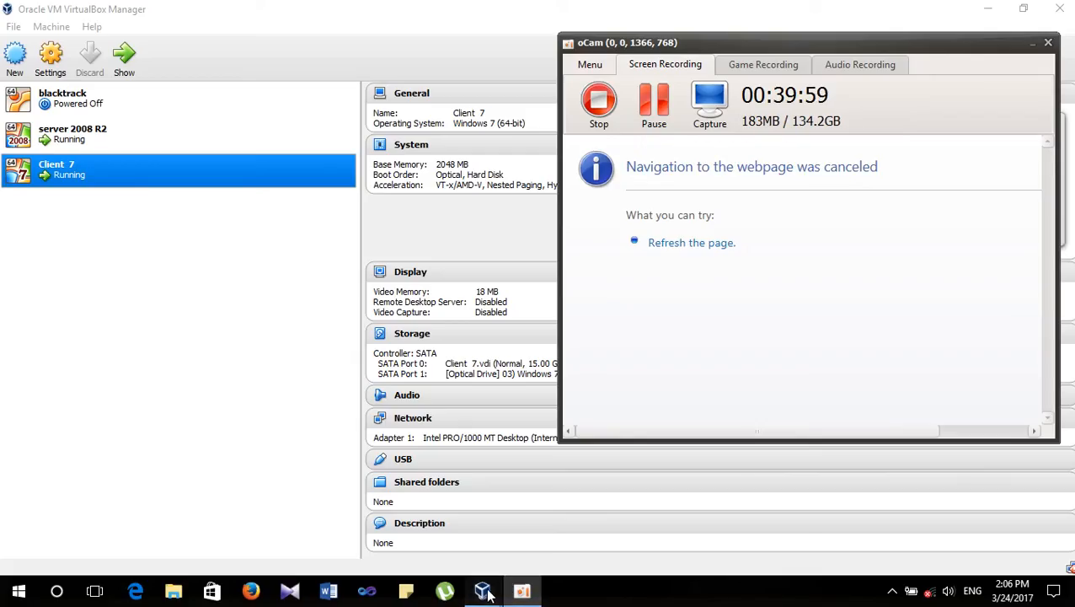
mouse_move(489, 590)
click(650, 521)
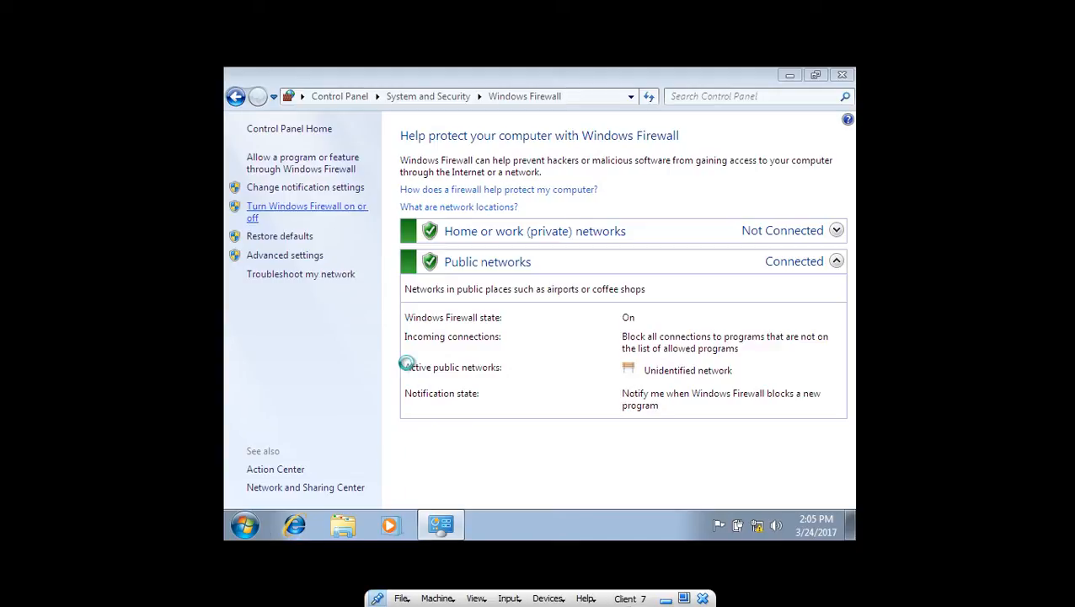
- On Client 7, select Turn off Windows Firewall for home/work and public networks and confirm with OK
click(666, 599)
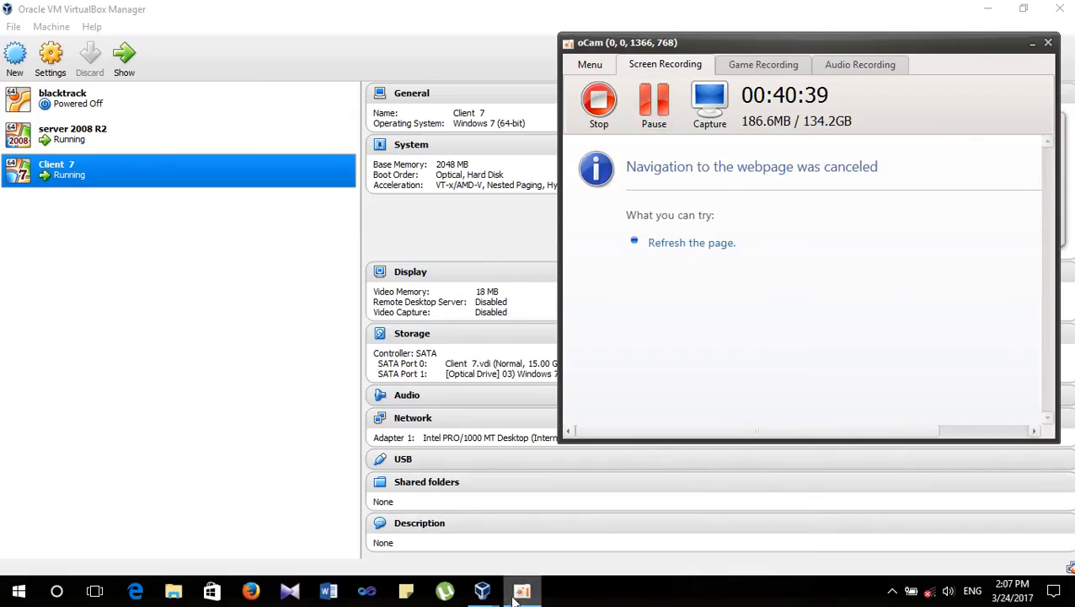
mouse_move(517, 594)
click(590, 535)
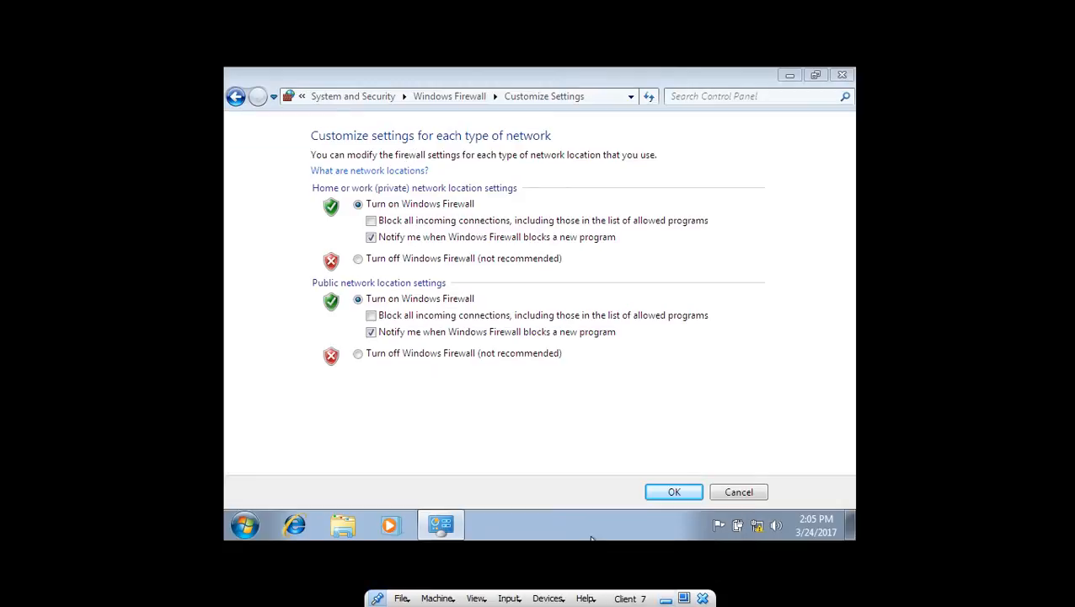
click(371, 261)
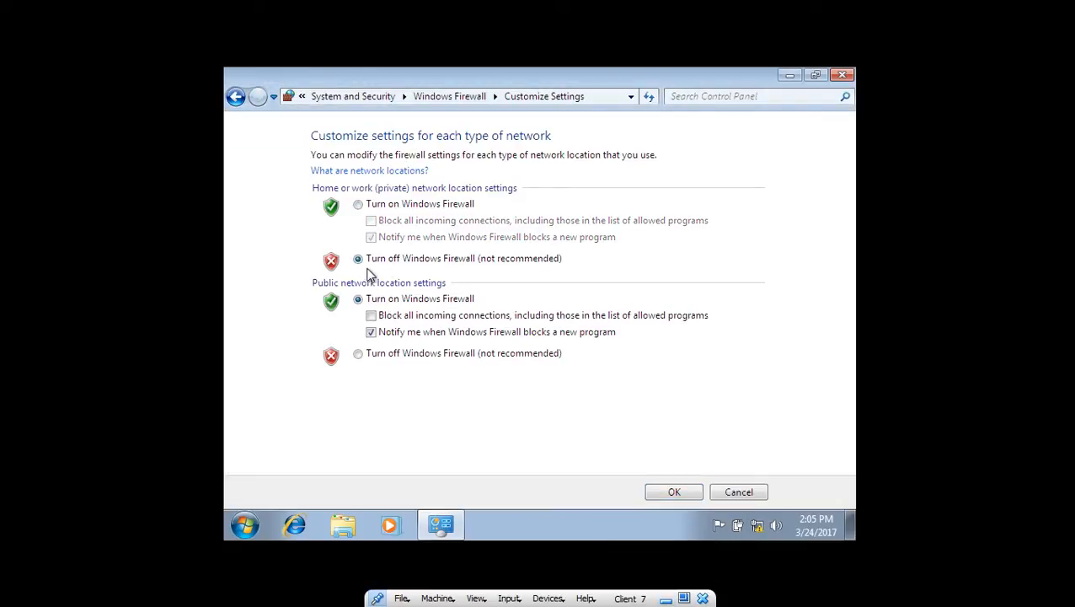
click(369, 355)
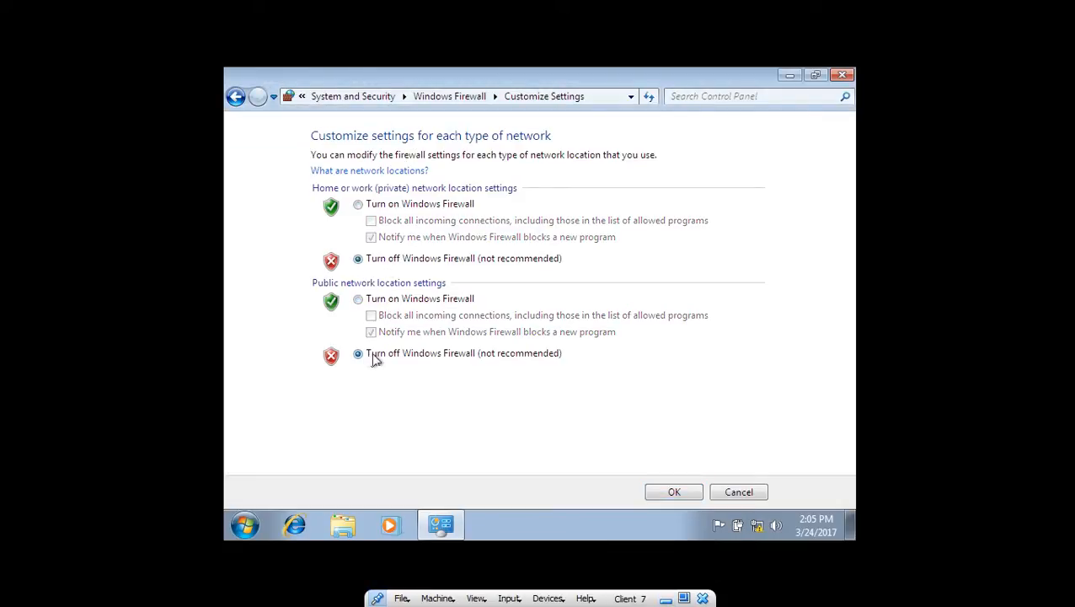
click(681, 492)
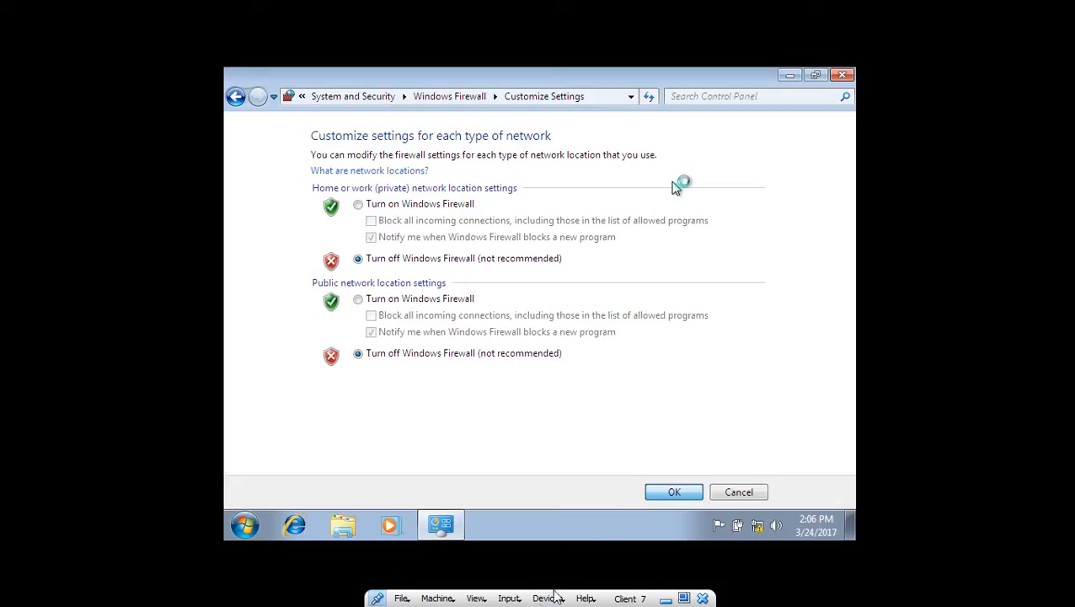
- Step out to the host desktop, then restore the Client 7 VM to full screen
click(666, 599)
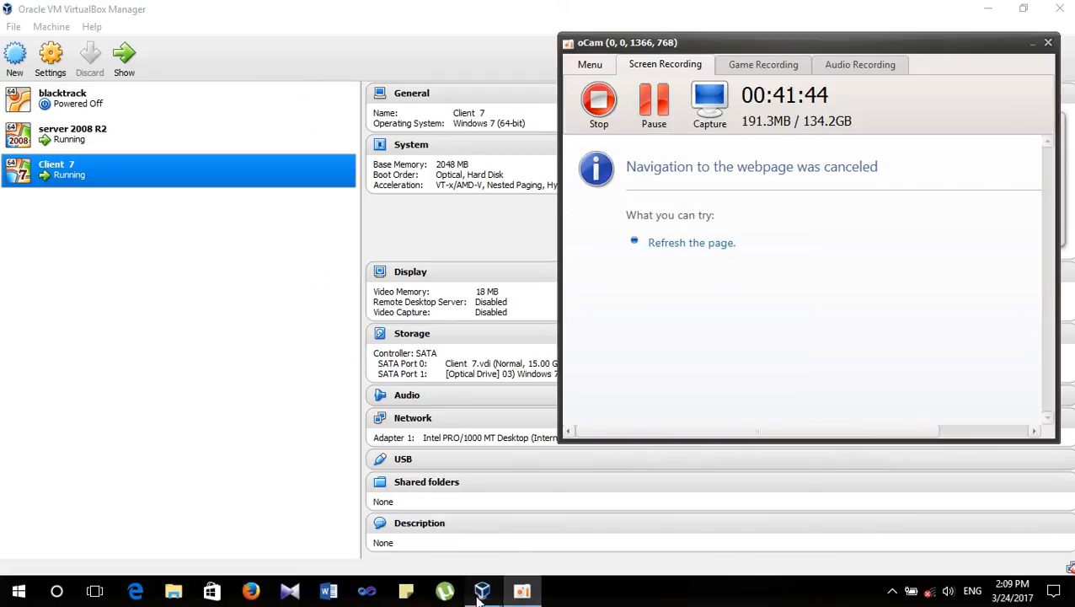
mouse_move(481, 589)
click(758, 526)
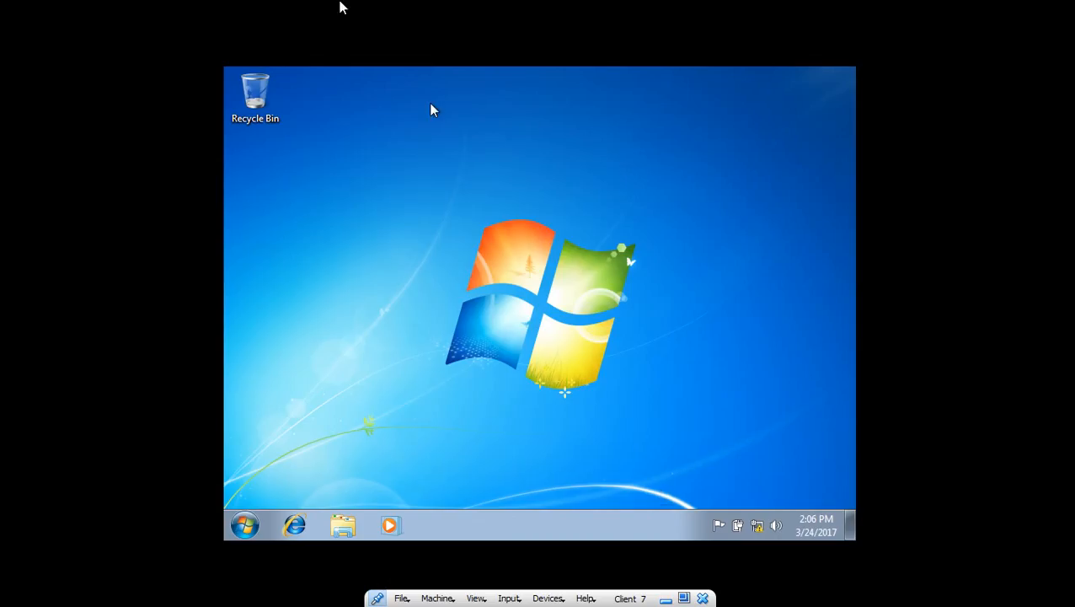
- Open Computer Properties in Client 7 and scroll to the client-PC / WORKGROUP name section
click(244, 525)
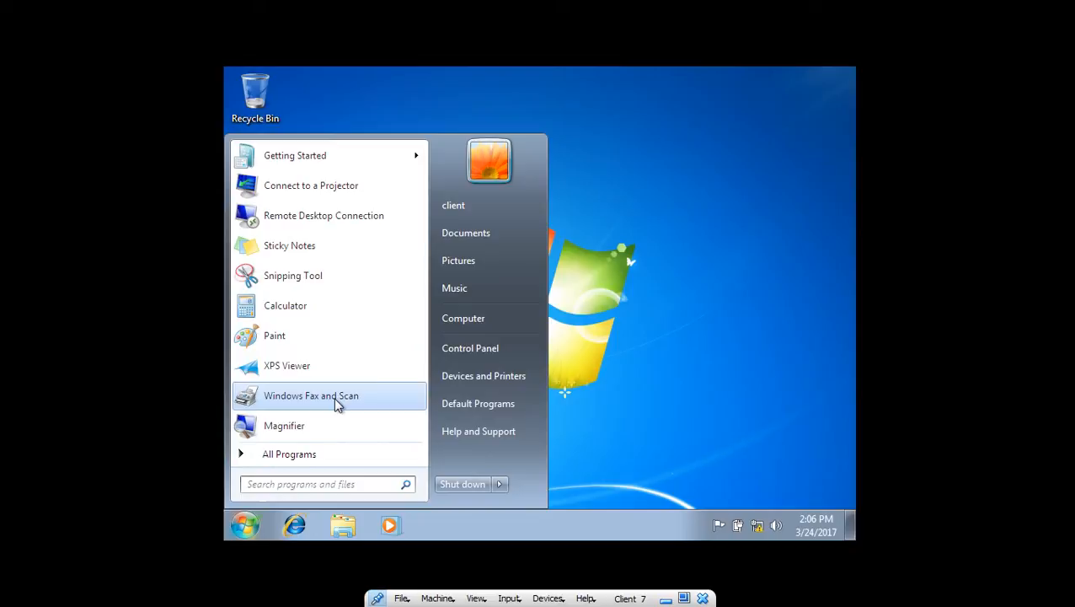
right_click(470, 329)
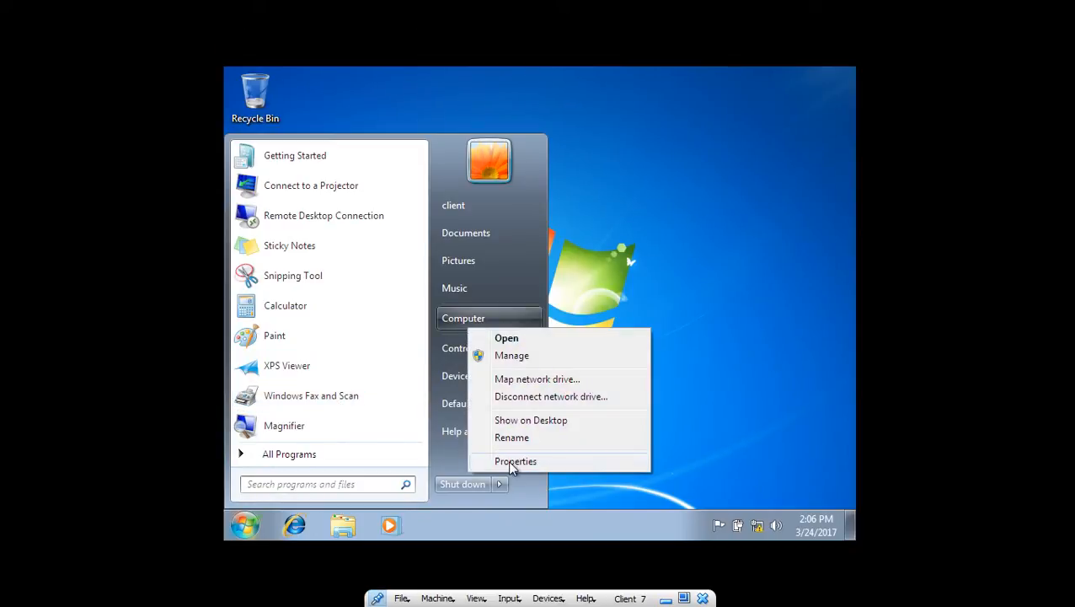
click(509, 463)
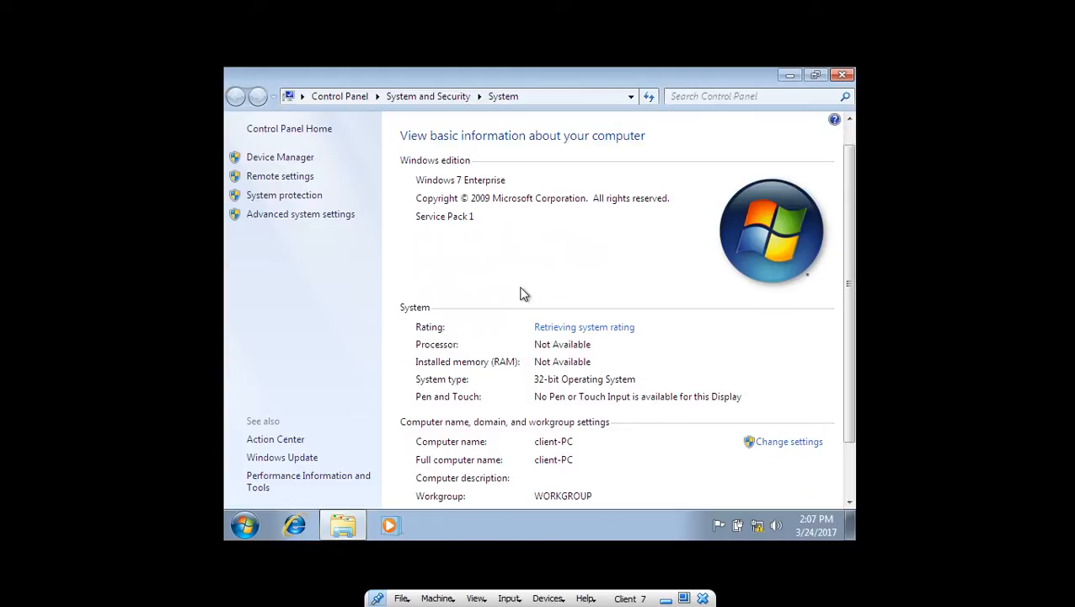
scroll(520, 292, down, 1)
scroll(520, 293, down, 1)
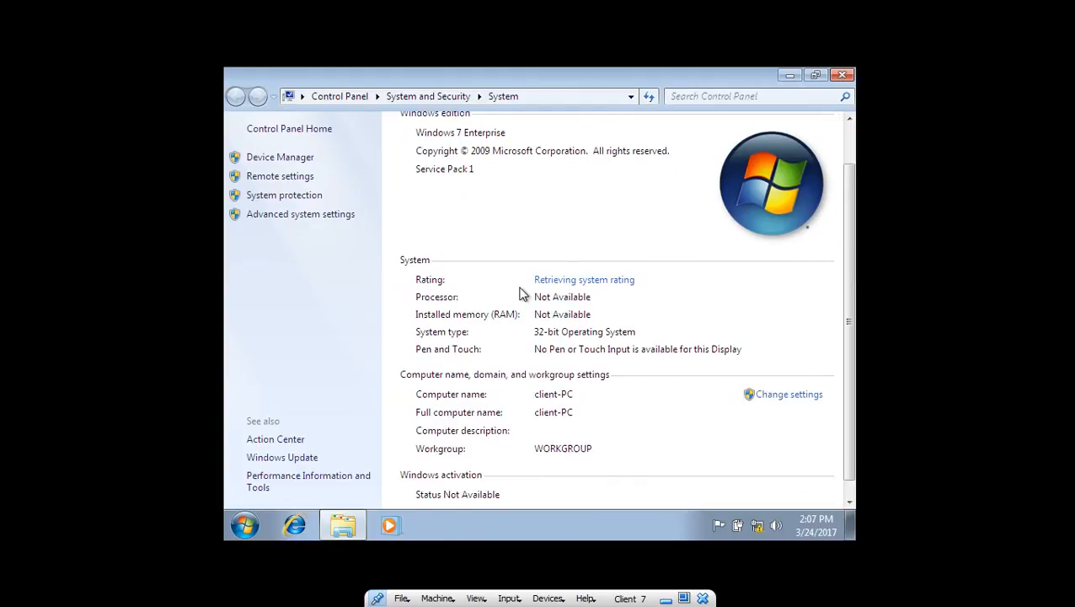
scroll(520, 293, down, 1)
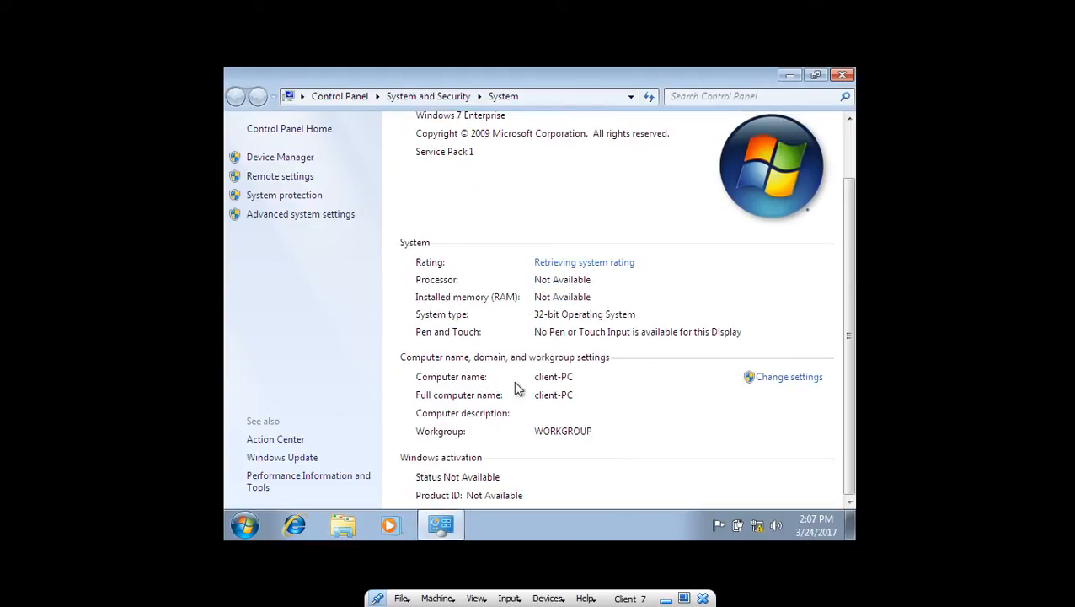
- Switch Client 7's membership from workgroup to the domain test.org and submit the change
click(792, 380)
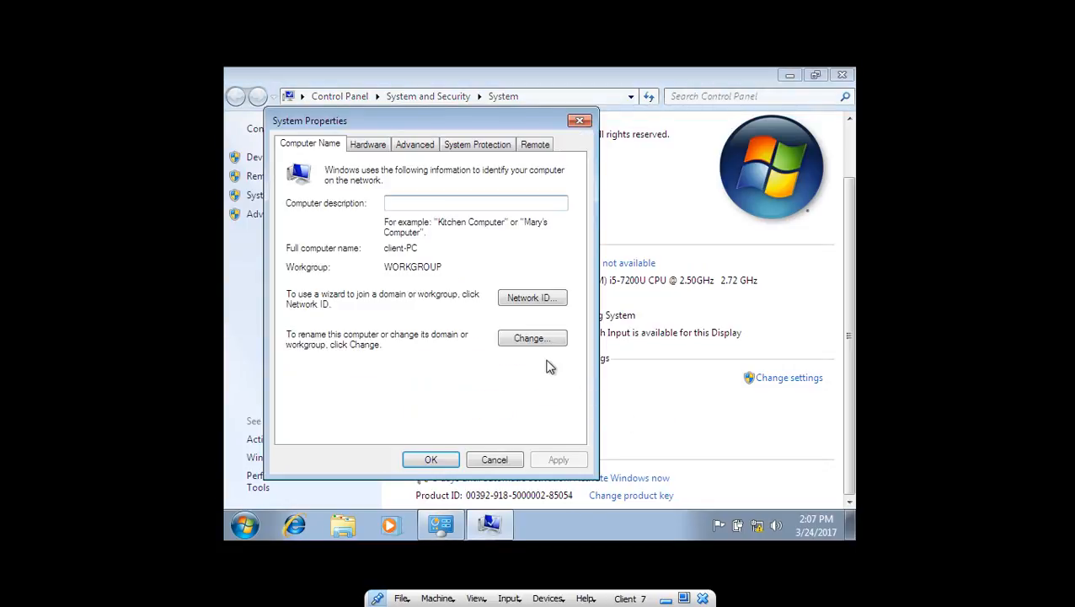
click(540, 341)
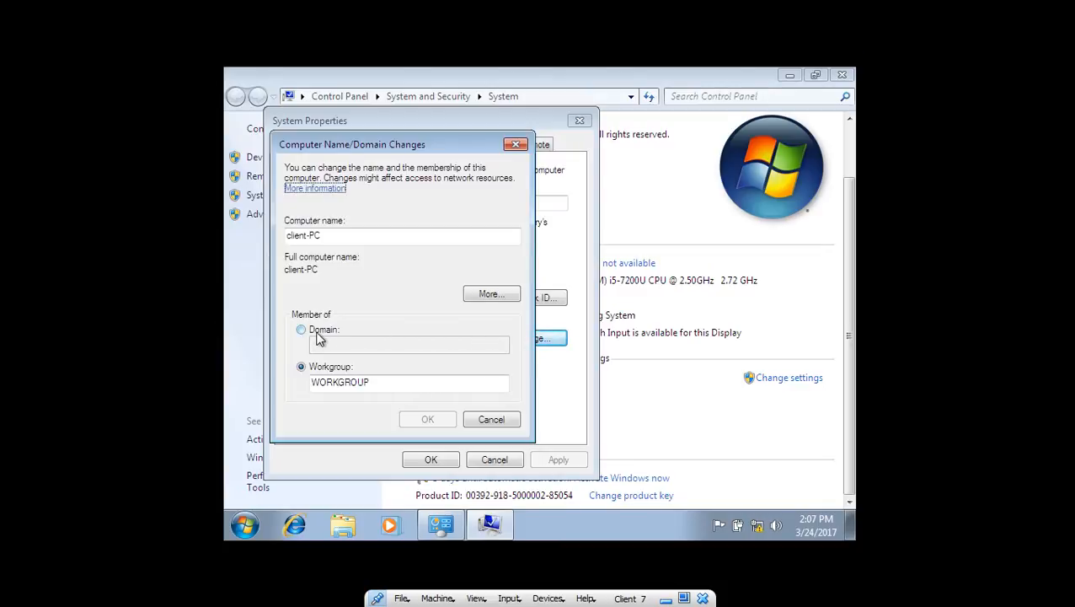
click(319, 332)
click(343, 344)
text(test)
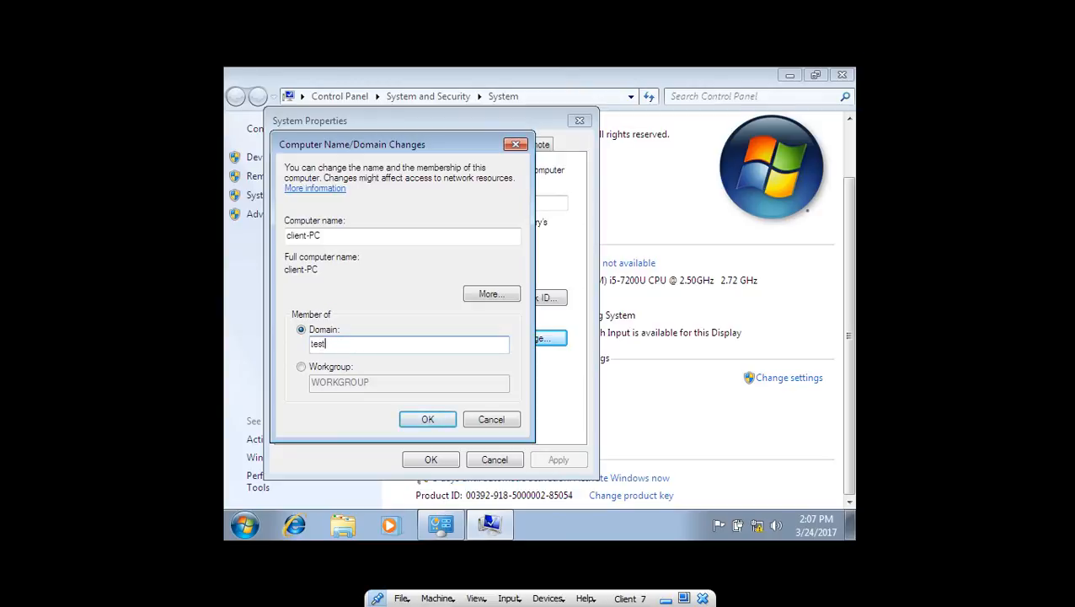
text(.org)
click(444, 428)
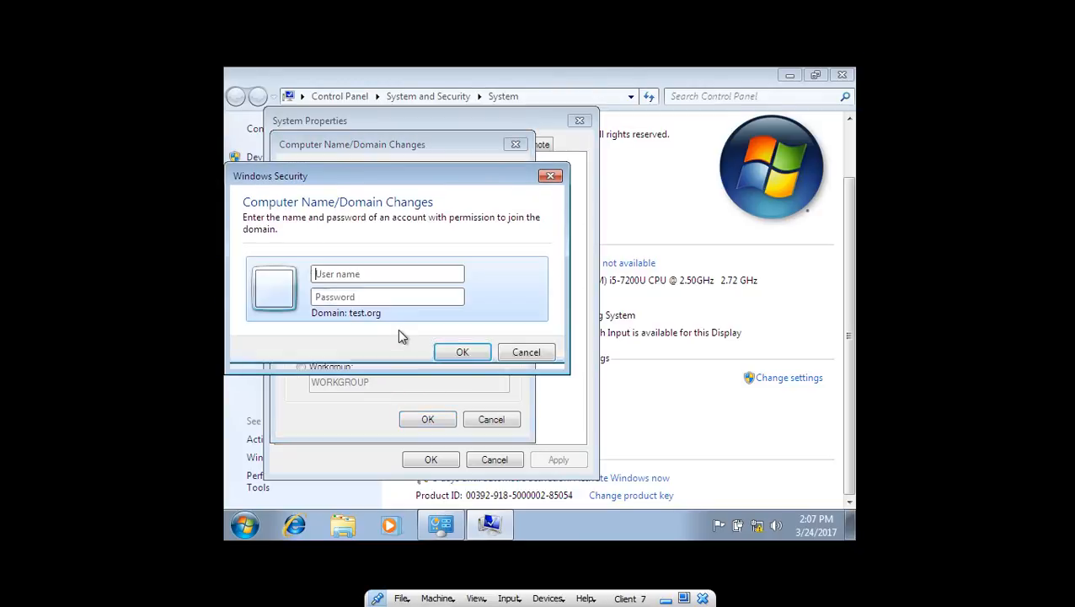
- Authorize the join with the administrator account and its password, then dismiss the test.org welcome message
click(385, 278)
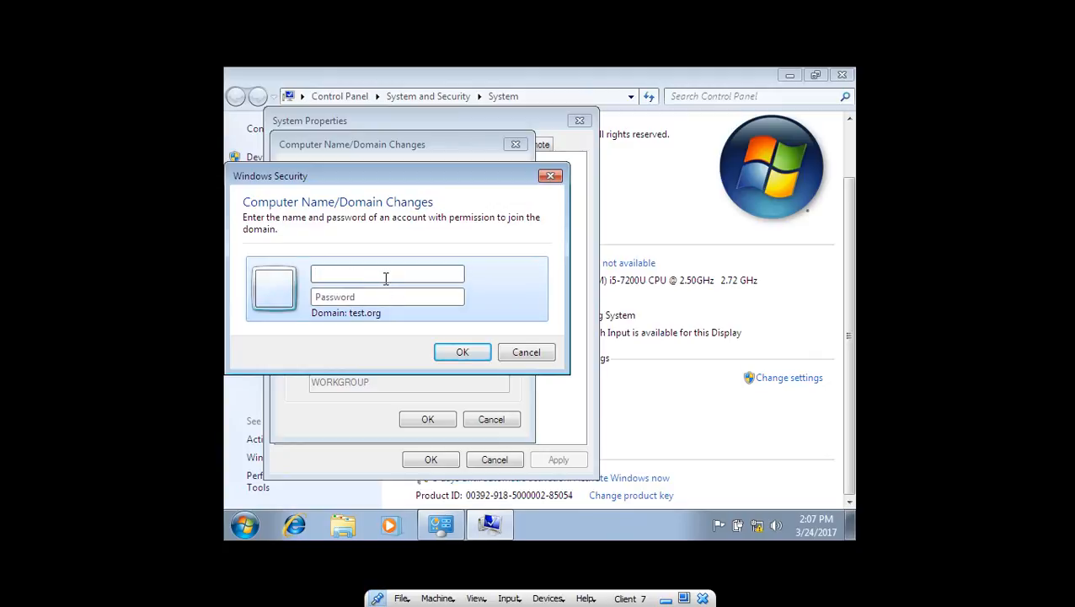
text(administrator)
key(Tab)
text(••)
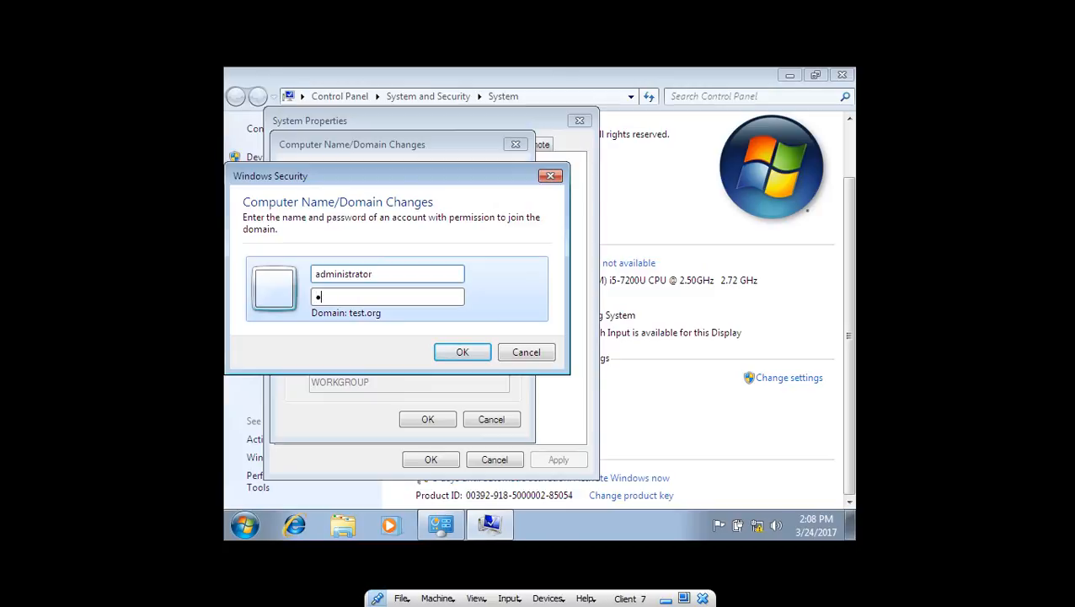
key(BackSpace)
text(•••••••)
key(Return)
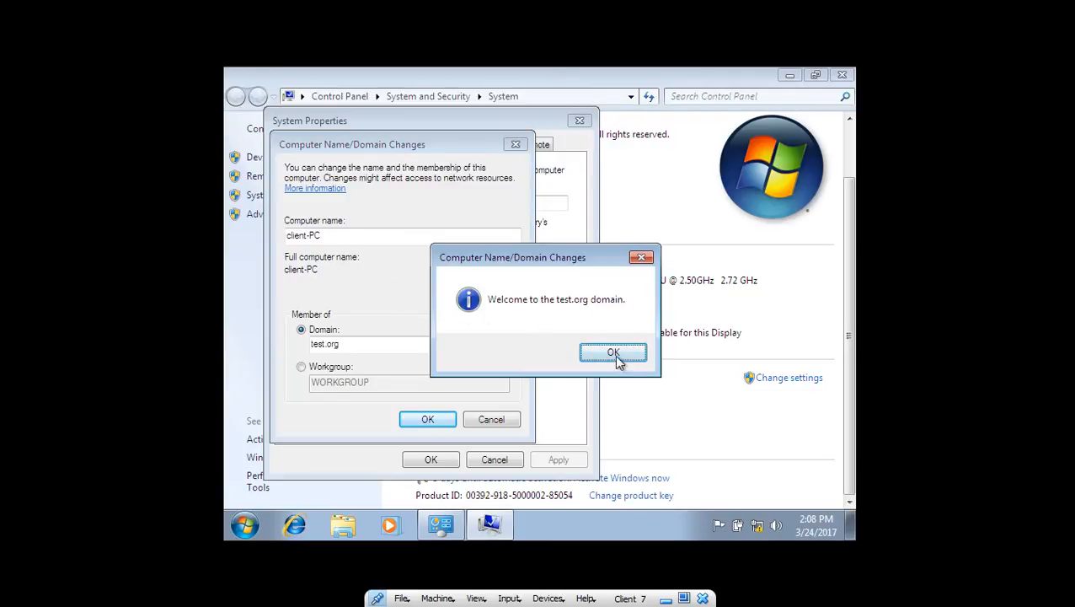
click(614, 355)
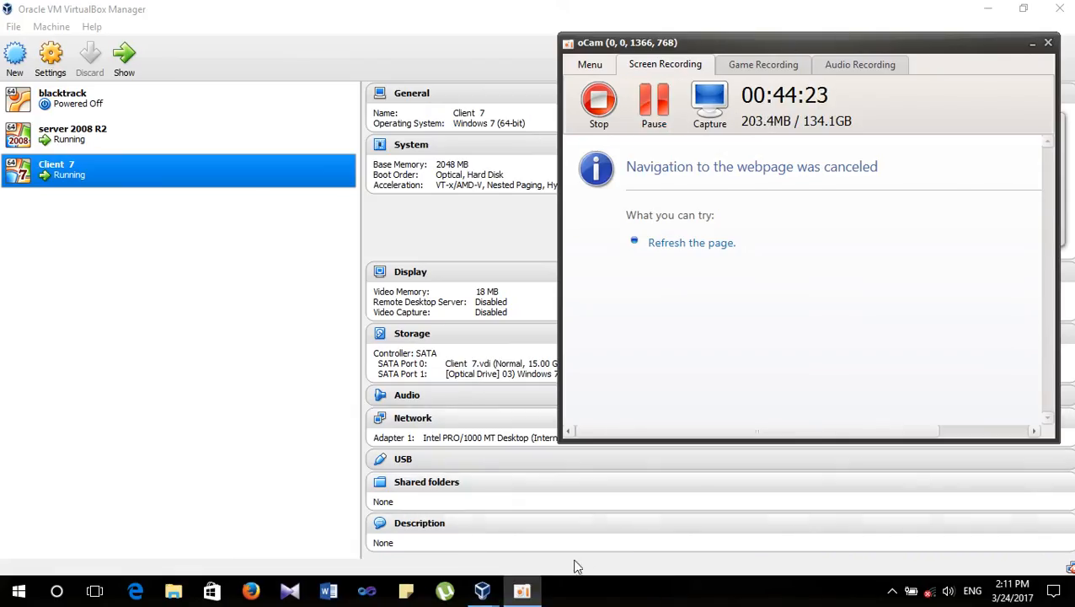
- Restore the Client 7 VM from the VirtualBox taskbar preview to full screen
mouse_move(487, 594)
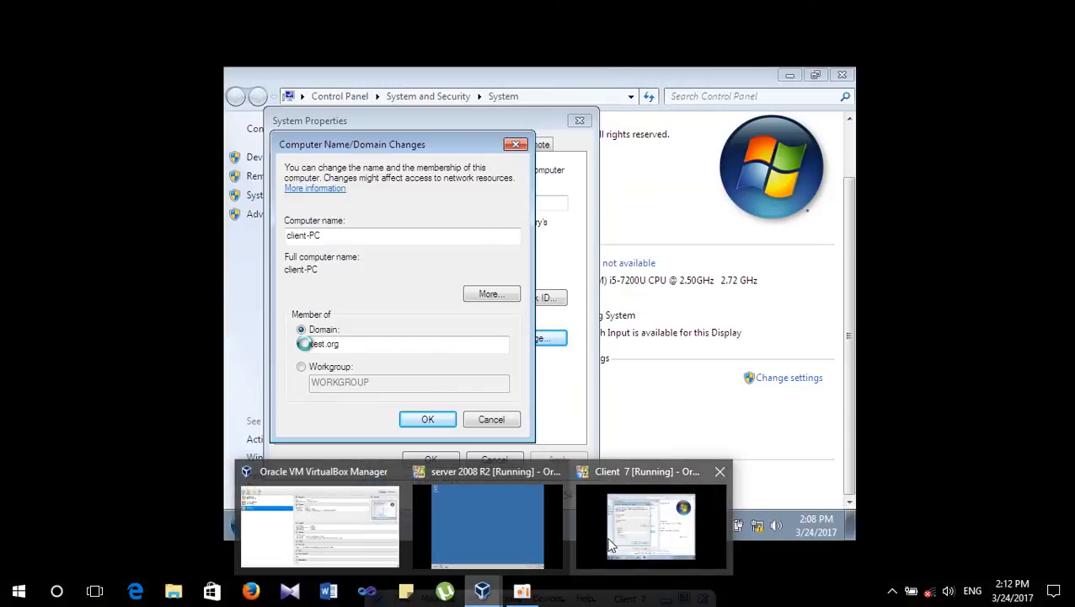
click(579, 547)
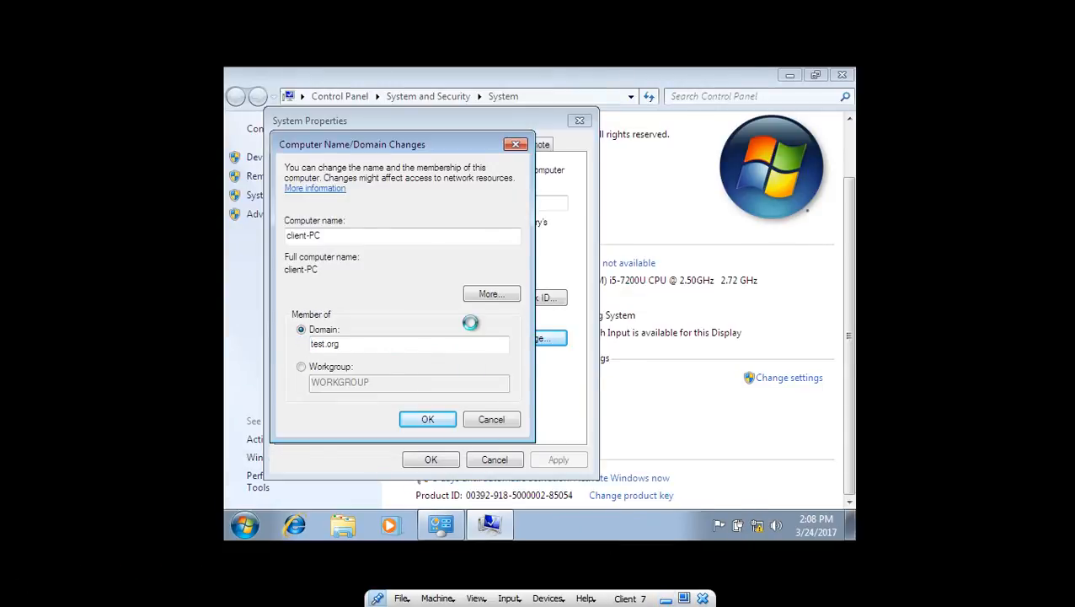